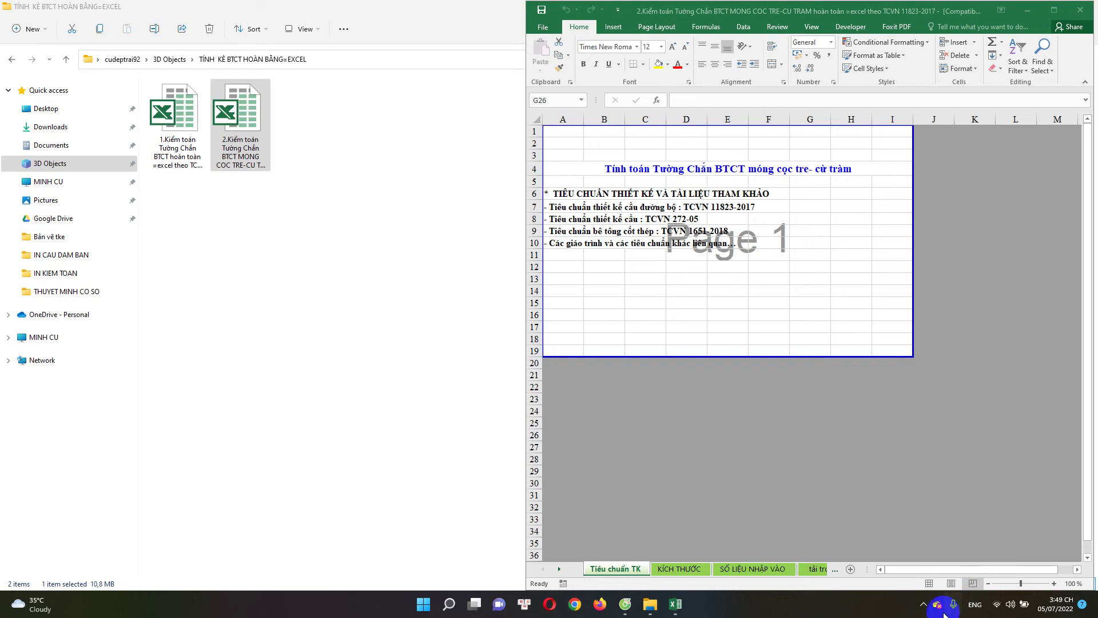
Bring the workbook forward and read the standards list in A6–A10 (TCVN 11823-2017, 272-05, 1651-2018)
left_click(923, 608)
left_click(855, 611)
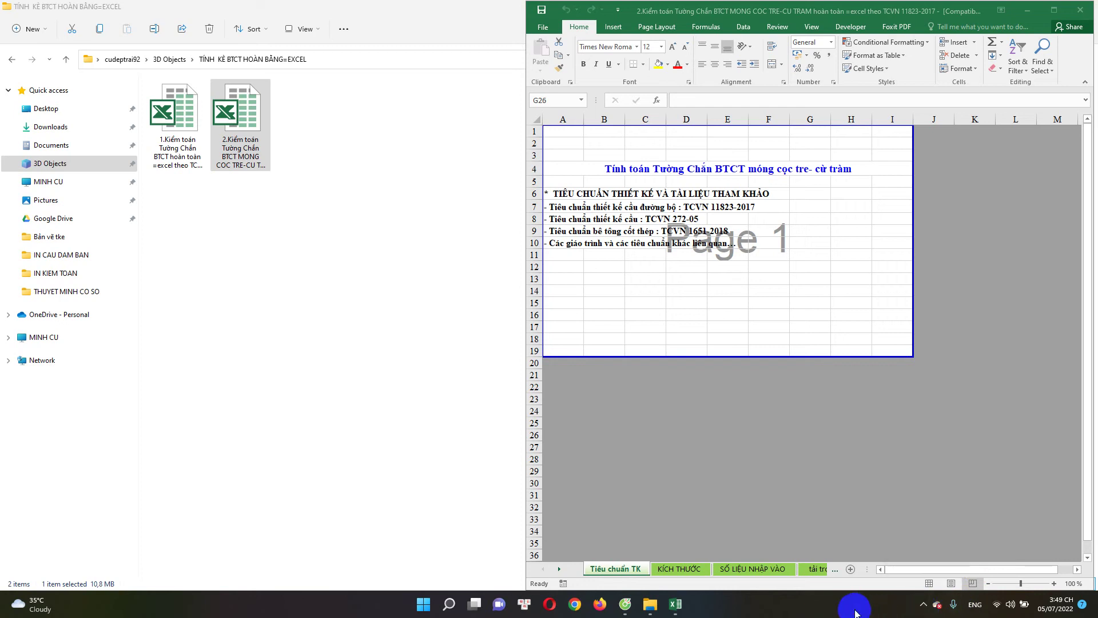
left_click(728, 475)
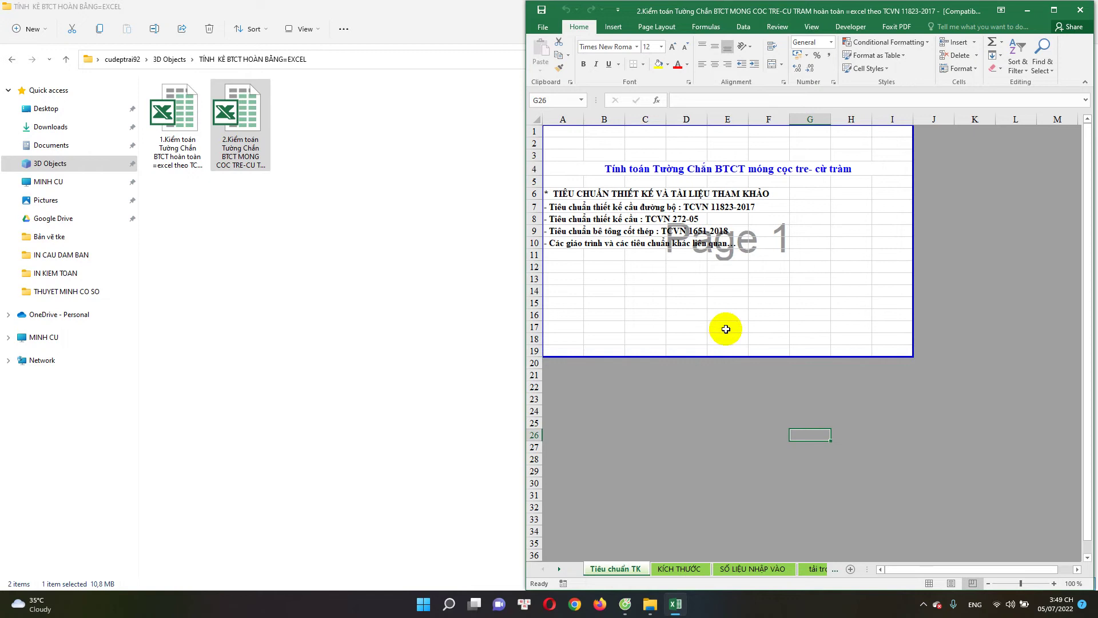
left_click(569, 246)
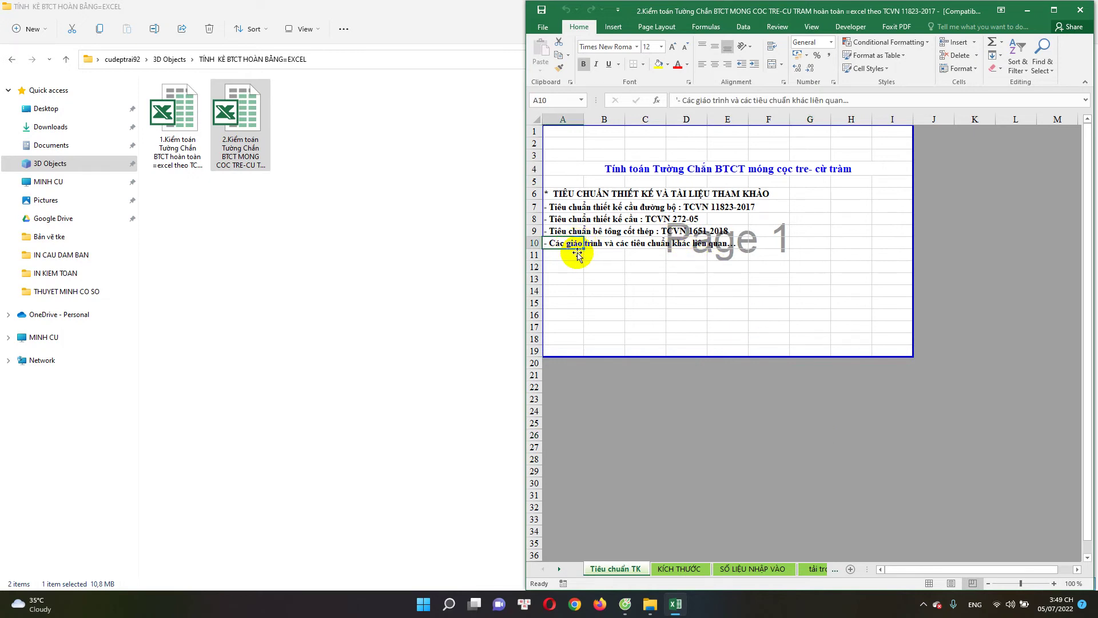
left_click(572, 195)
left_click(571, 207)
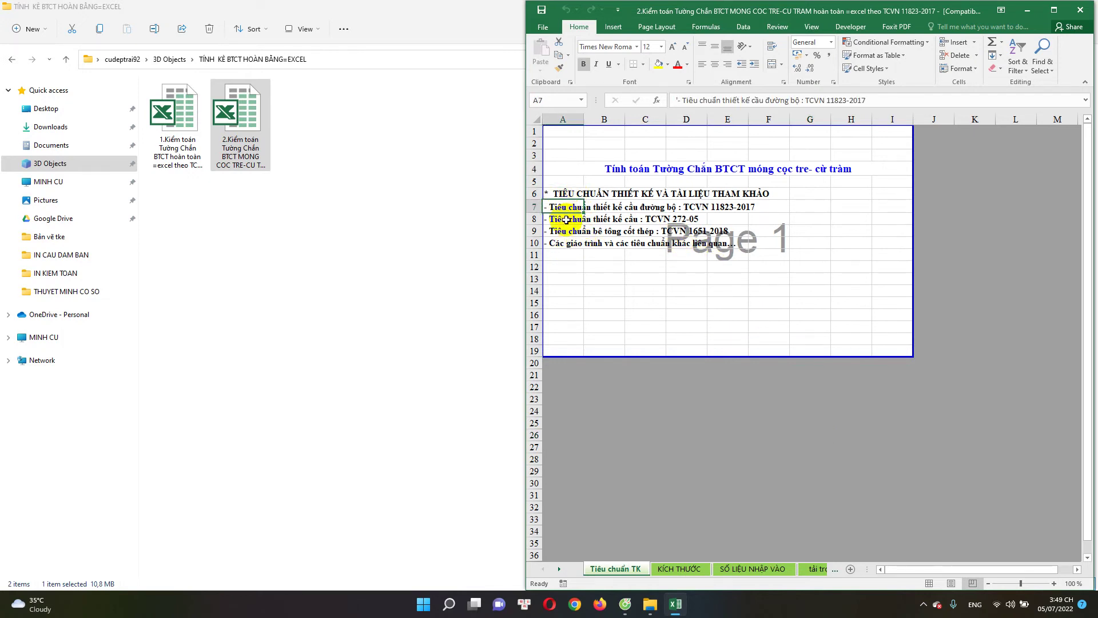
left_click(570, 219)
left_click(568, 243)
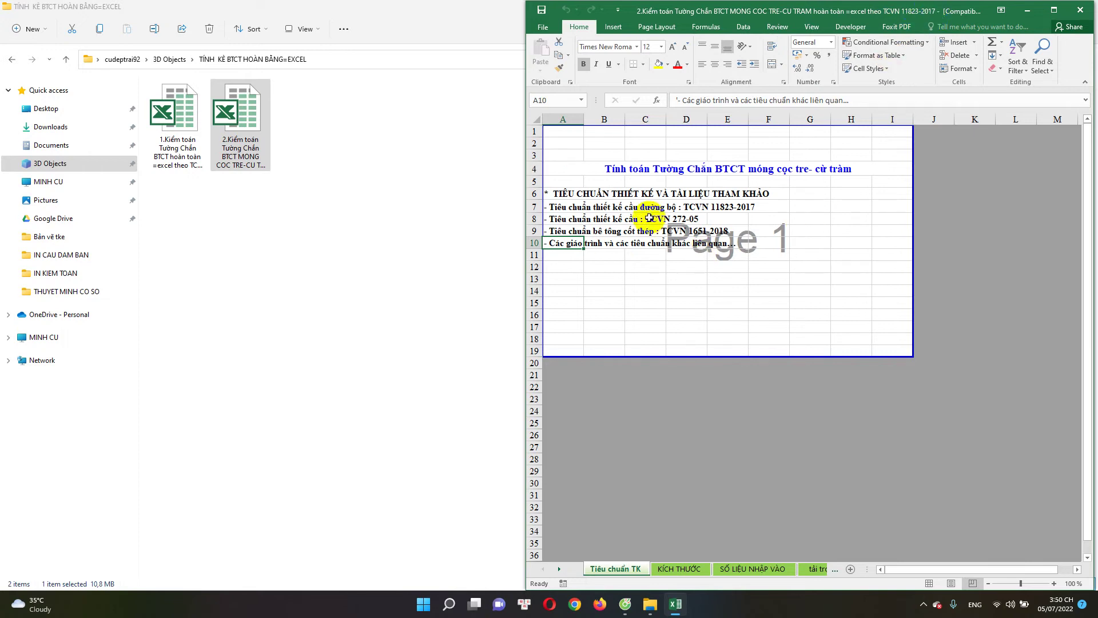
Check the neighbouring cells D7 and B10 and the merged sheet title in A4
left_click(688, 205)
left_click(604, 243)
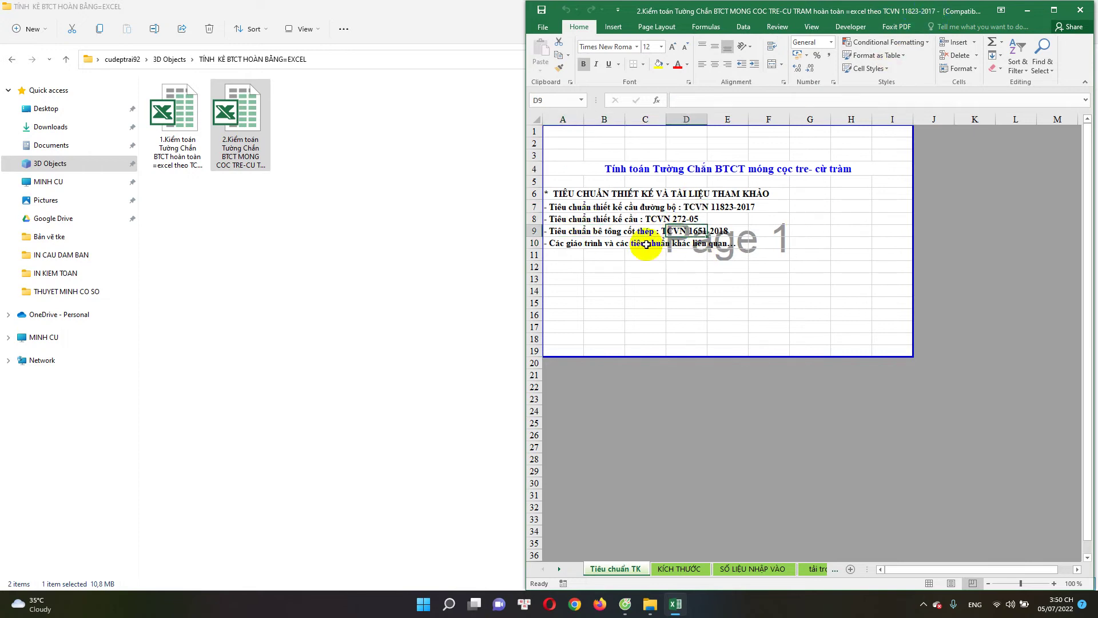
left_click(684, 251)
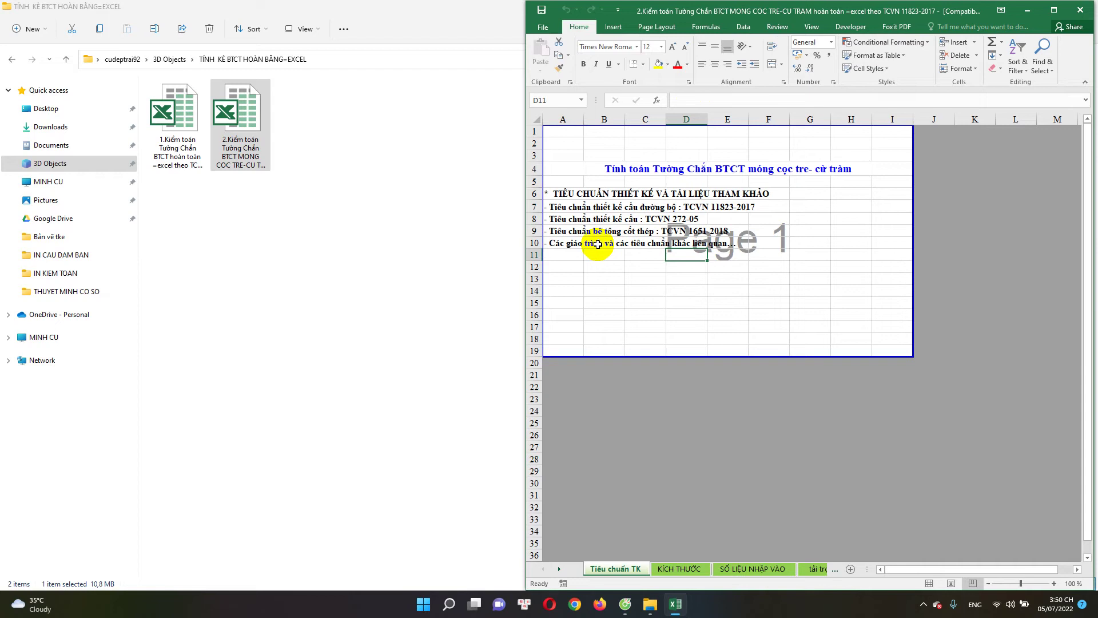
left_click(645, 260)
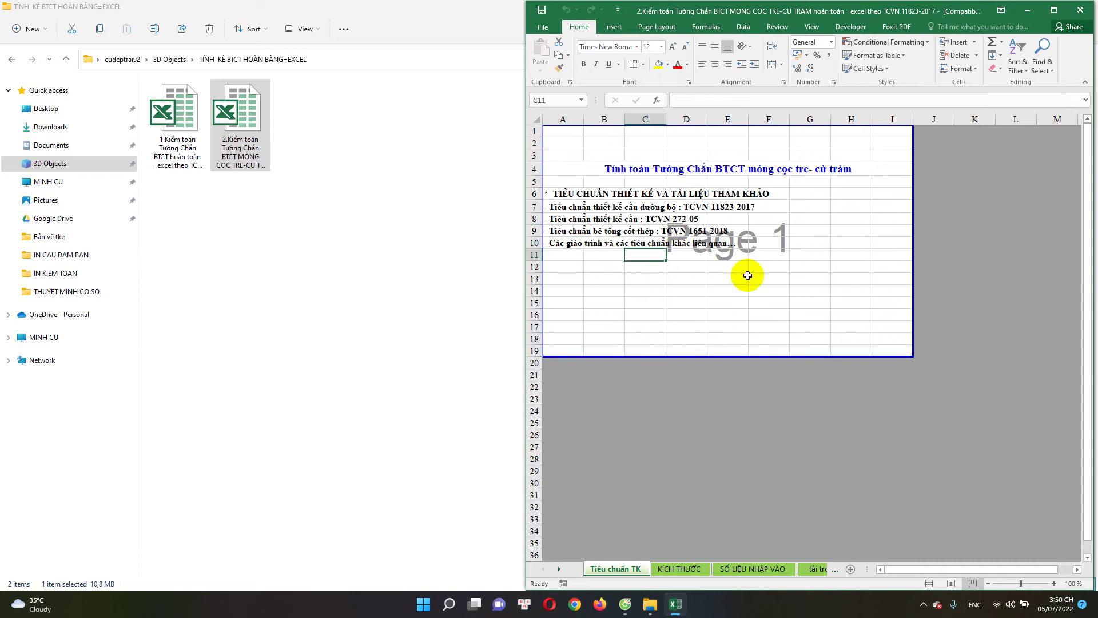
left_click(676, 181)
left_click(744, 169)
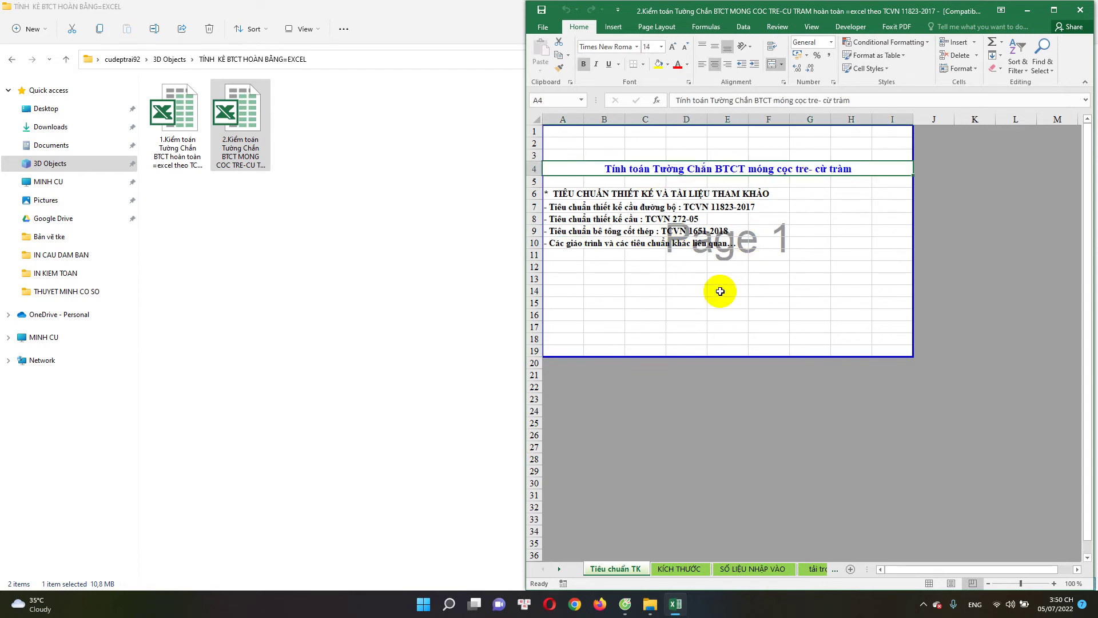
left_click(675, 571)
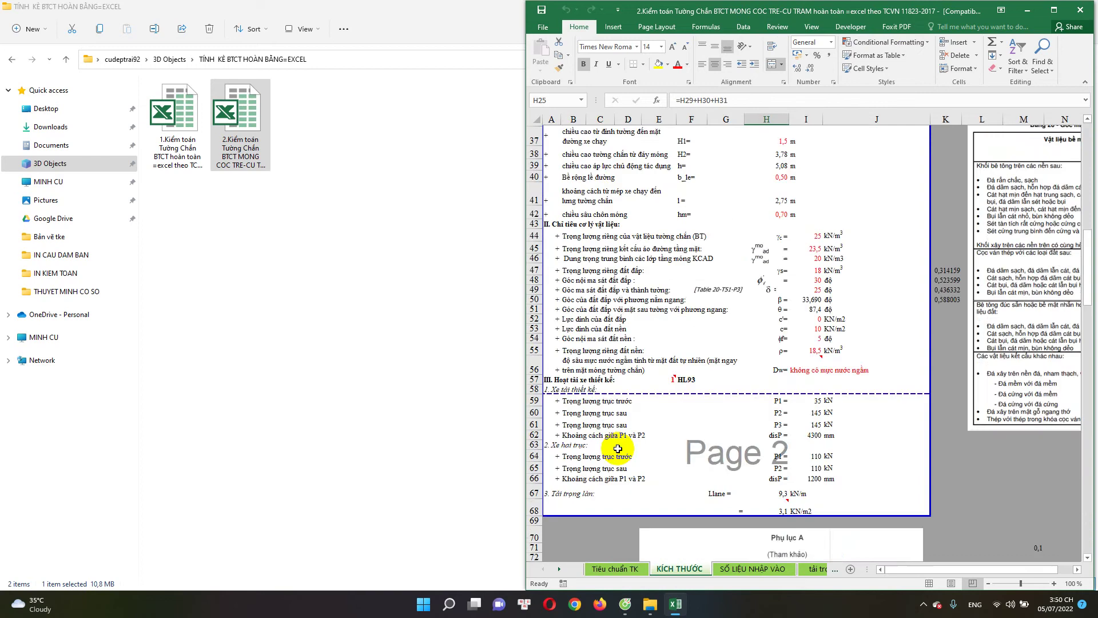
scroll(652, 366, "up", 3)
scroll(652, 366, "up", 4)
scroll(663, 383, "up", 4)
scroll(681, 381, "up", 1)
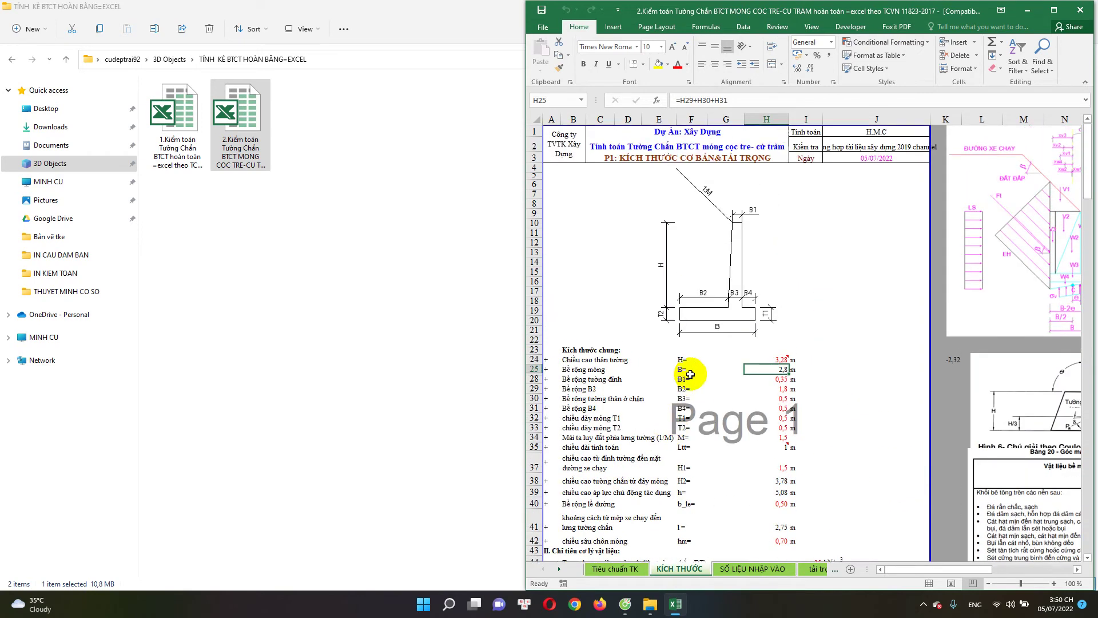
scroll(686, 371, "down", 1)
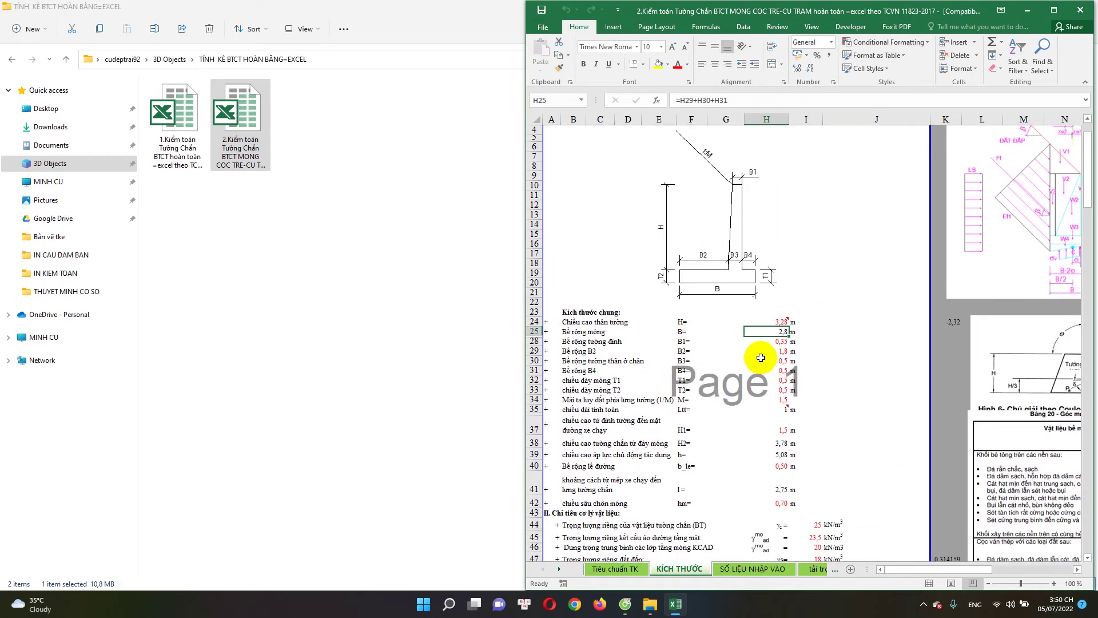
left_click(778, 322)
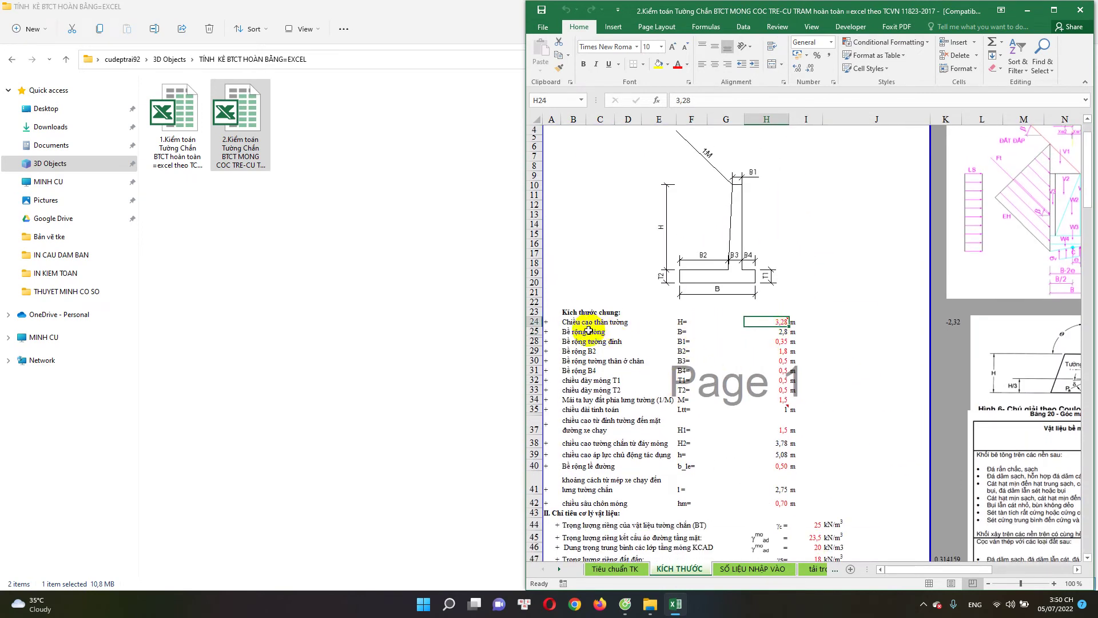
scroll(588, 331, "up", 1)
left_click(584, 375)
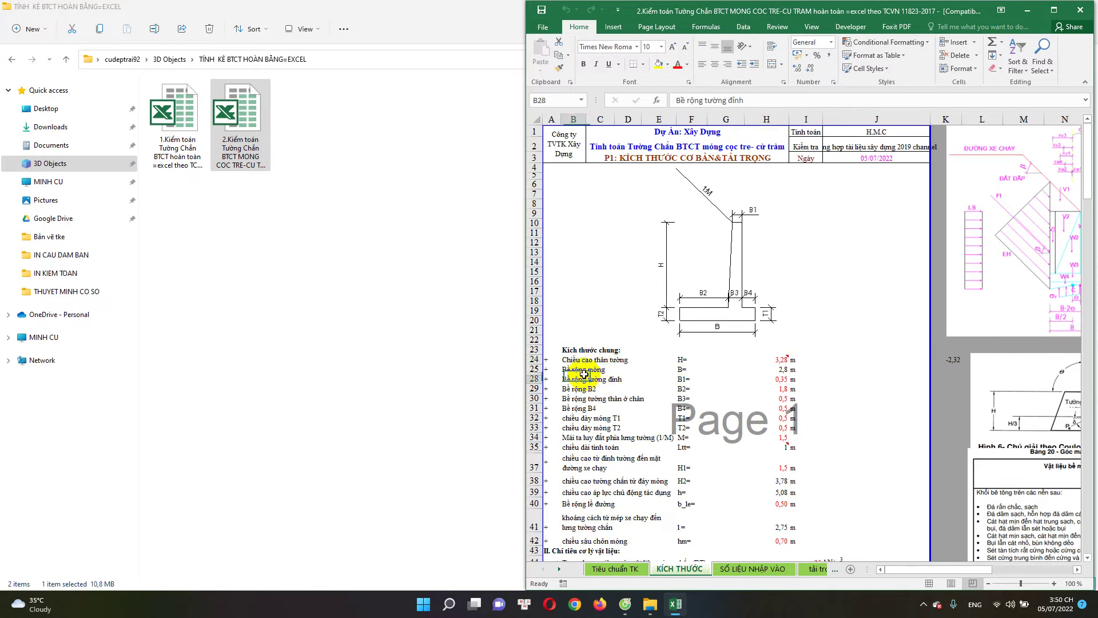
left_click(777, 370)
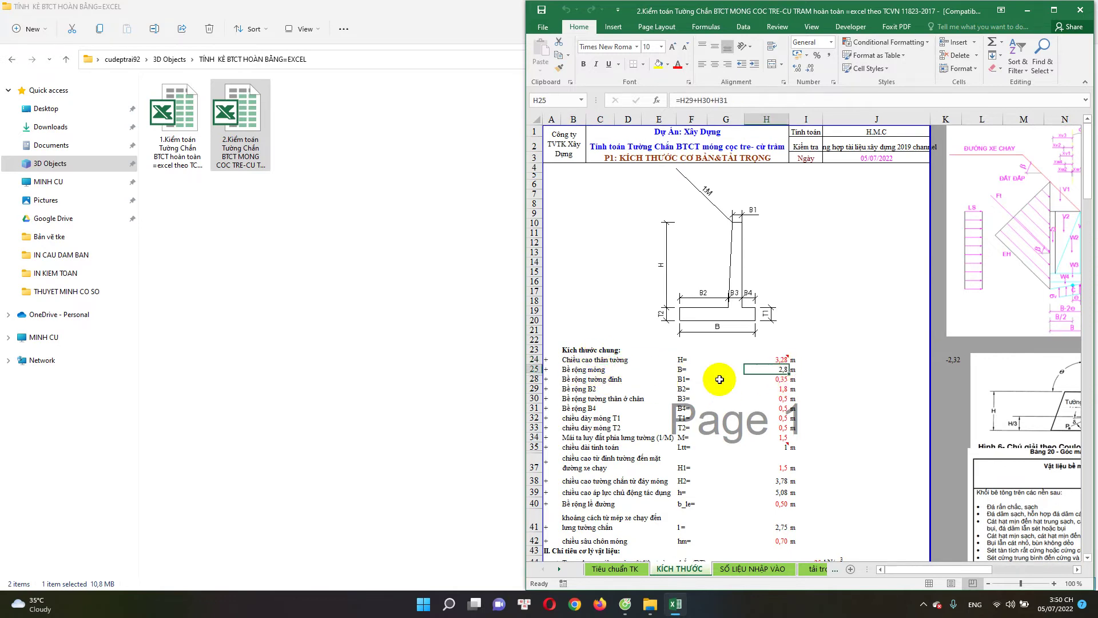
left_click(763, 348)
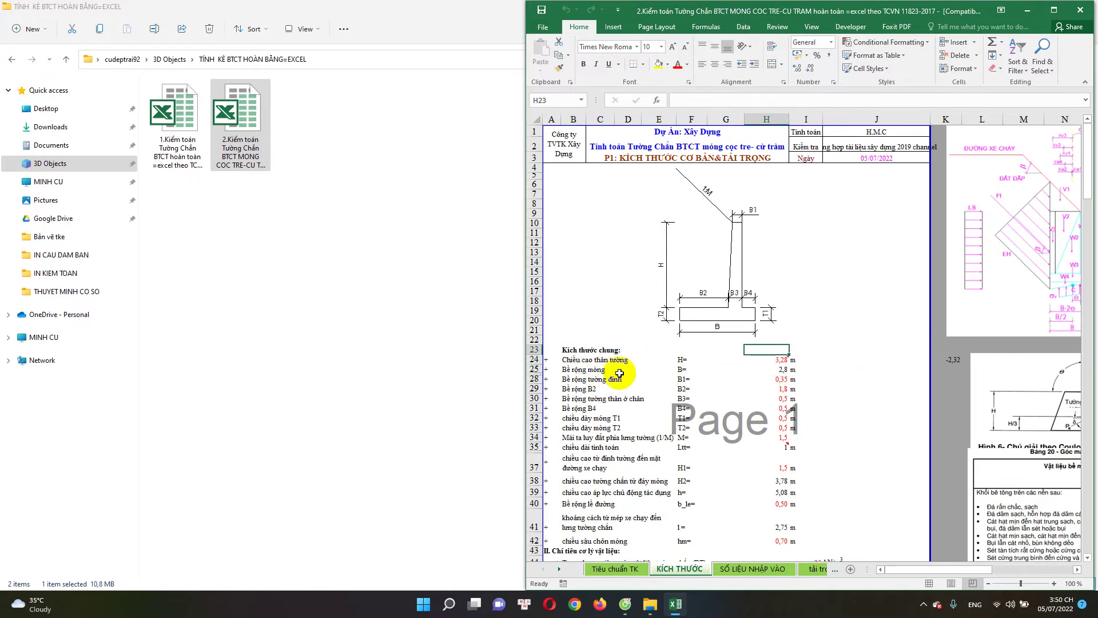
left_click(767, 379)
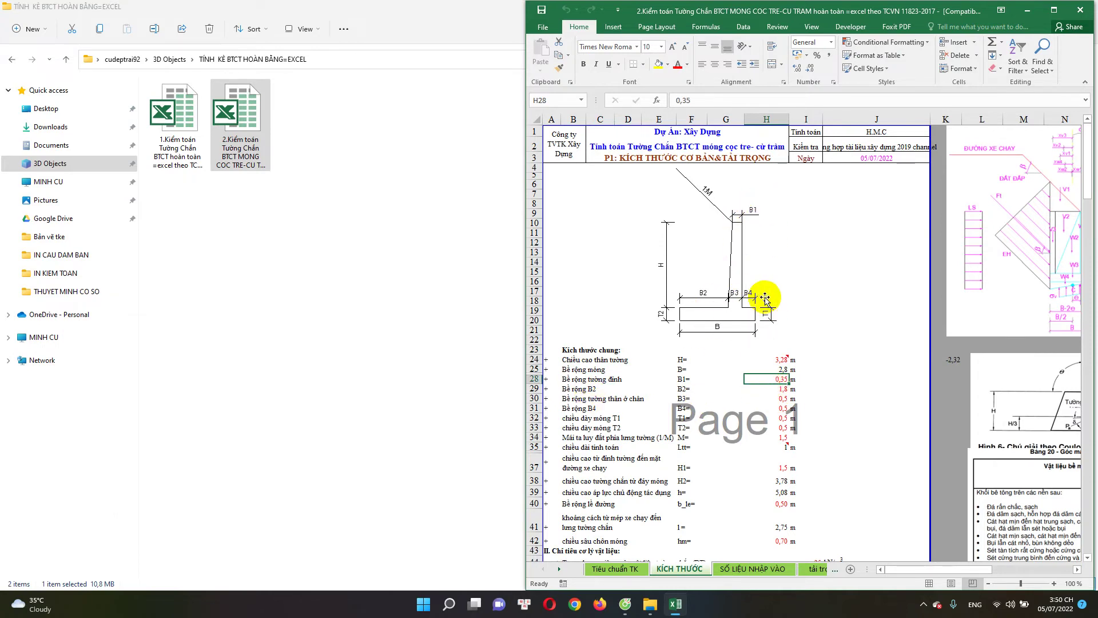
left_click(773, 409)
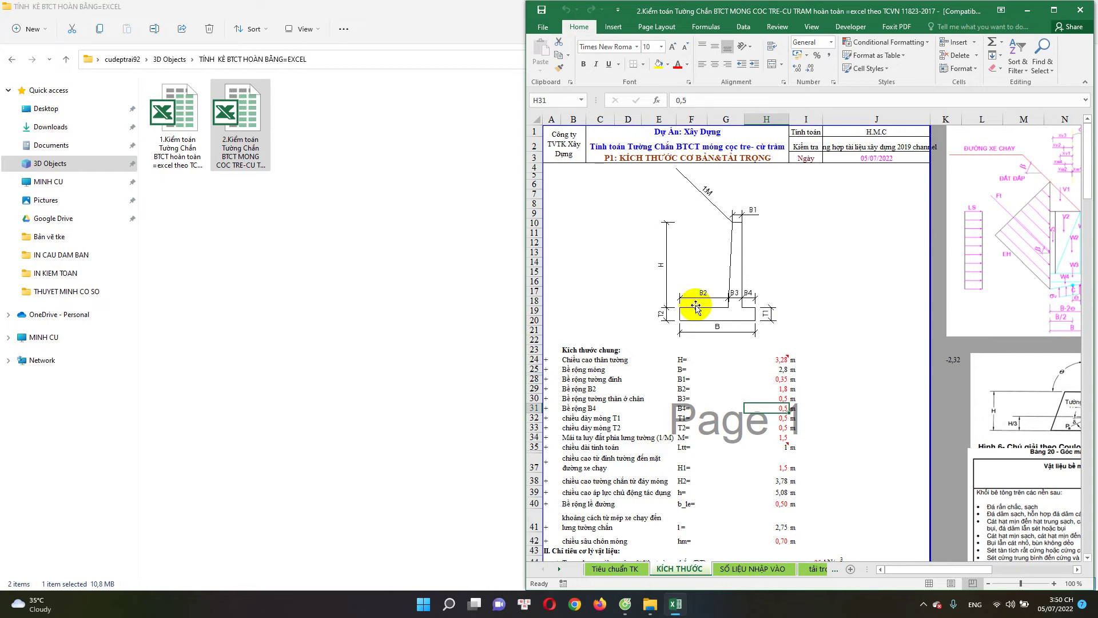
scroll(734, 355, "down", 1)
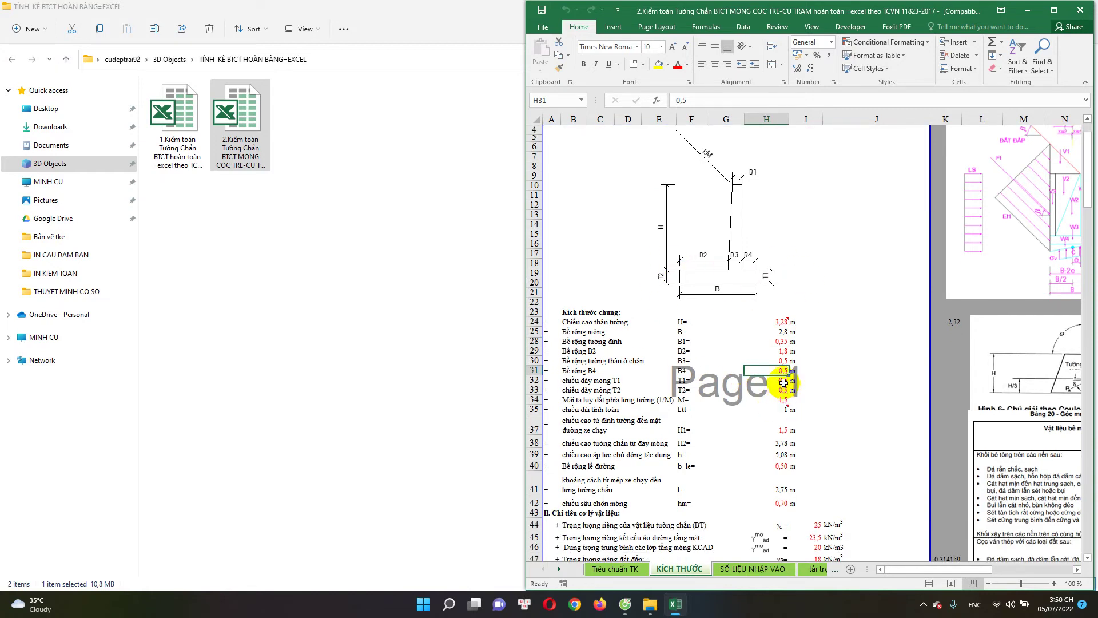
scroll(629, 383, "up", 1)
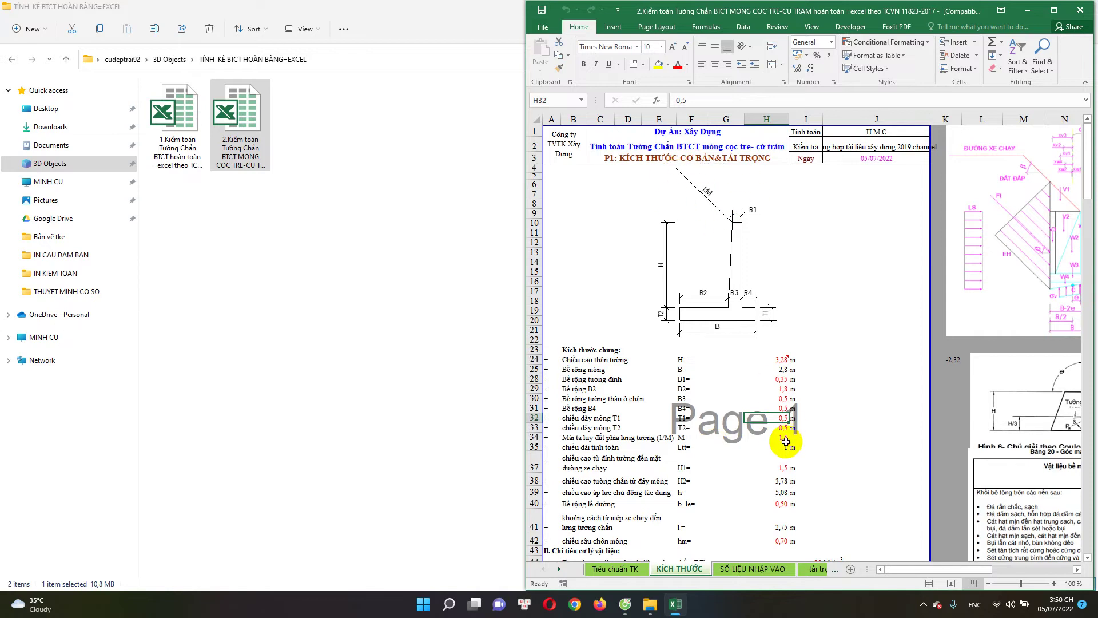
left_click(785, 445)
scroll(788, 451, "down", 1)
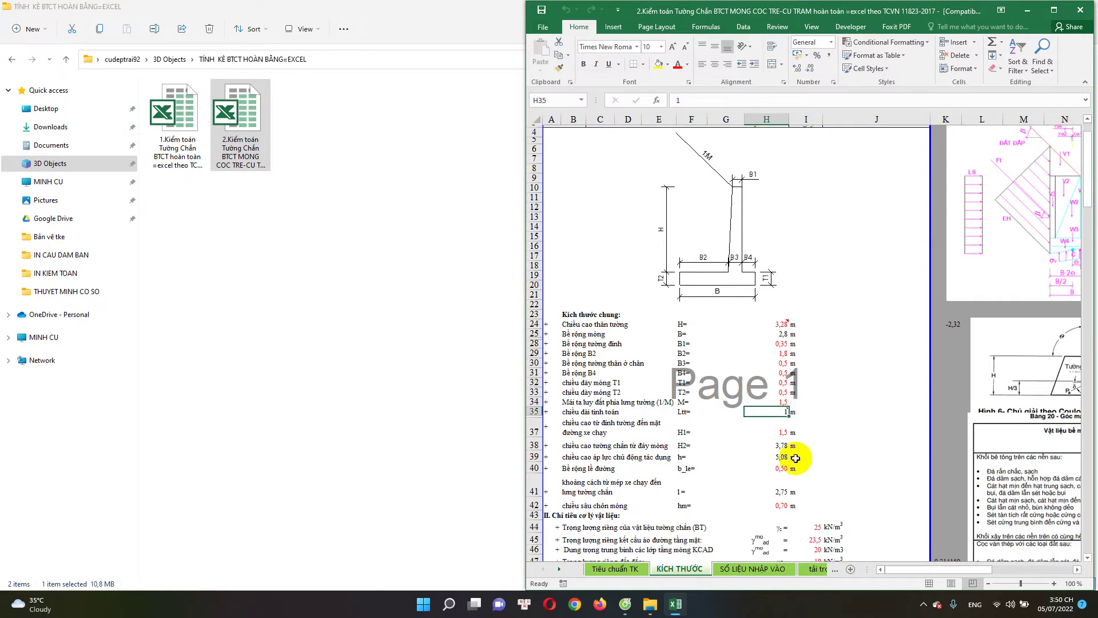
left_click(783, 432)
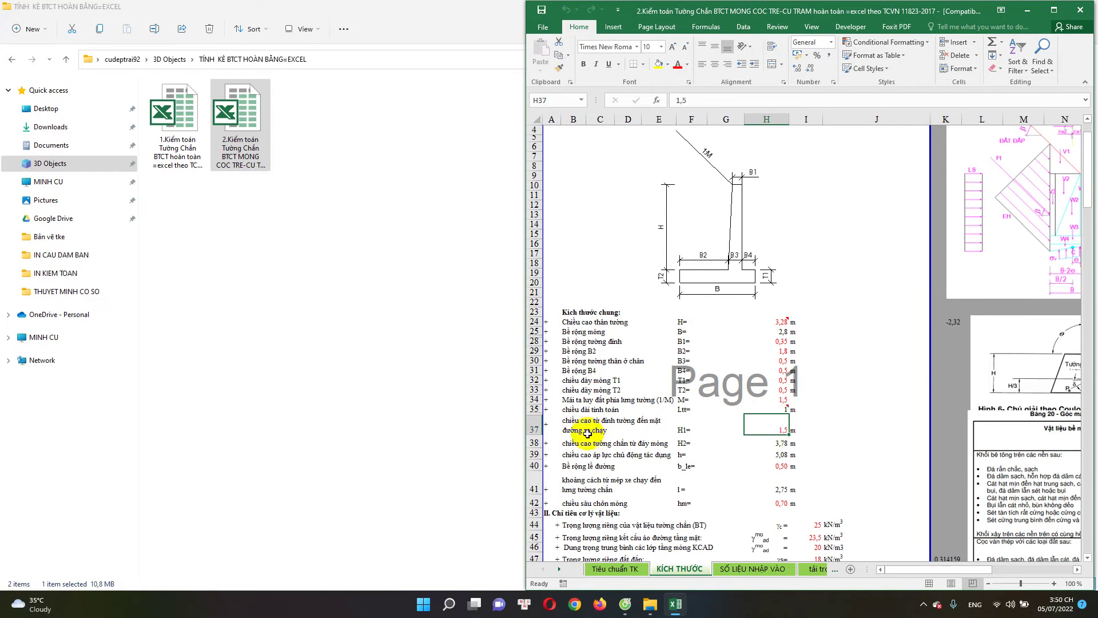
scroll(715, 332, "up", 1)
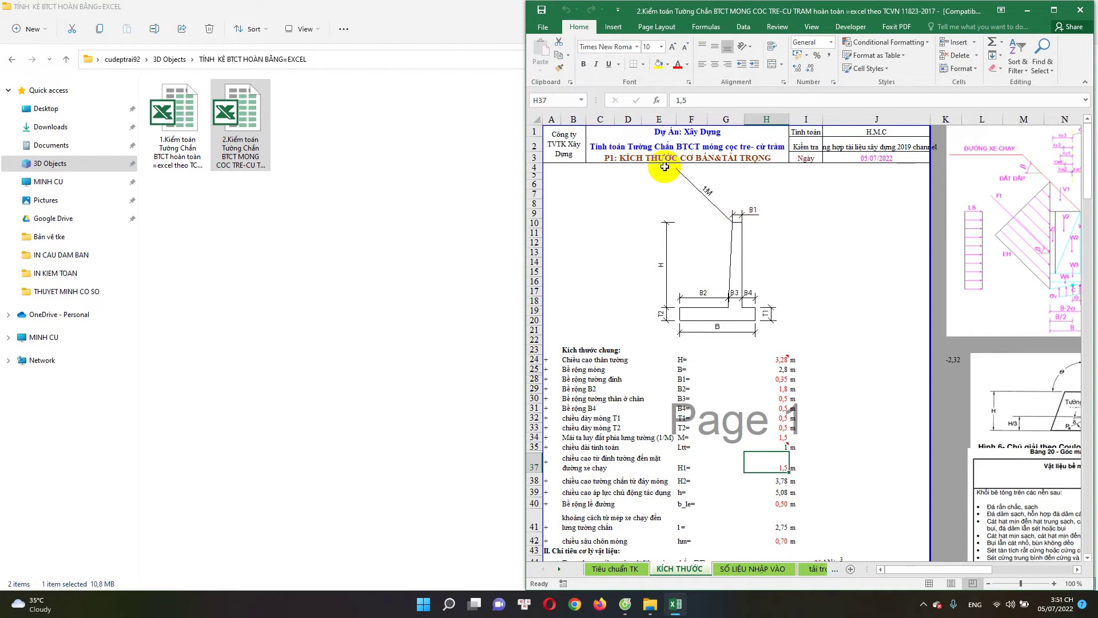
left_click_drag(927, 569, 963, 569)
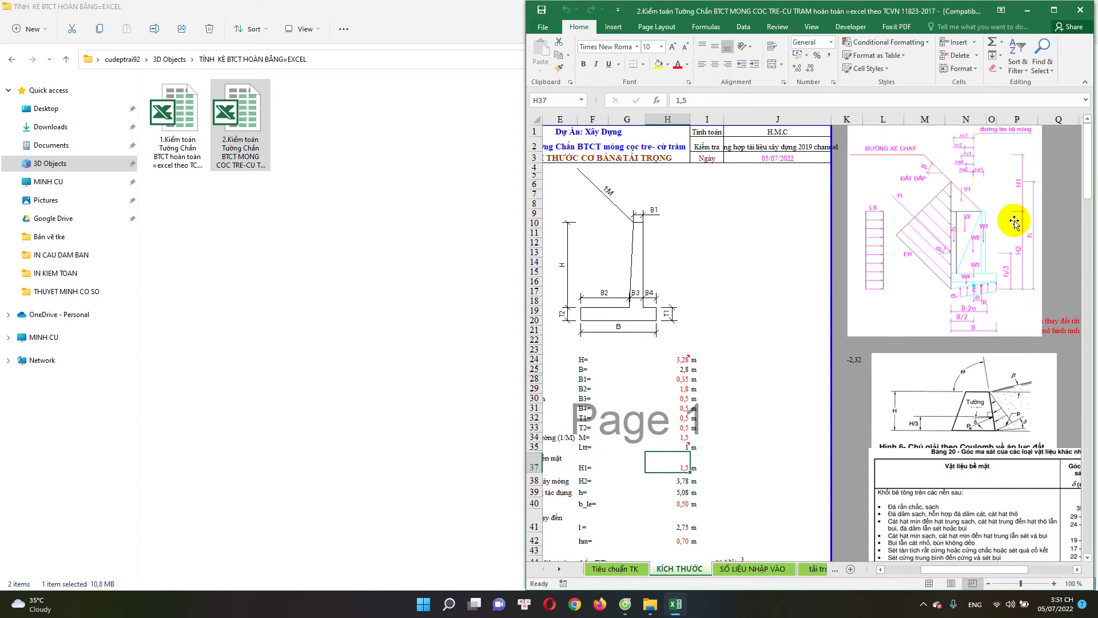
left_click_drag(934, 569, 900, 569)
scroll(801, 452, "down", 2)
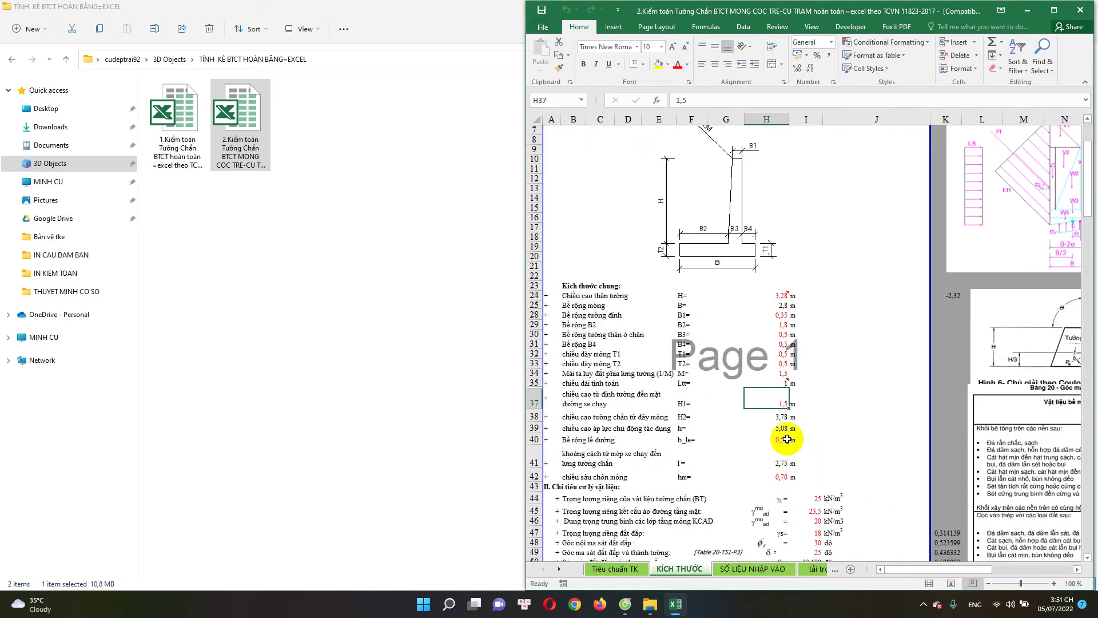
left_click(777, 417)
scroll(778, 418, "down", 1)
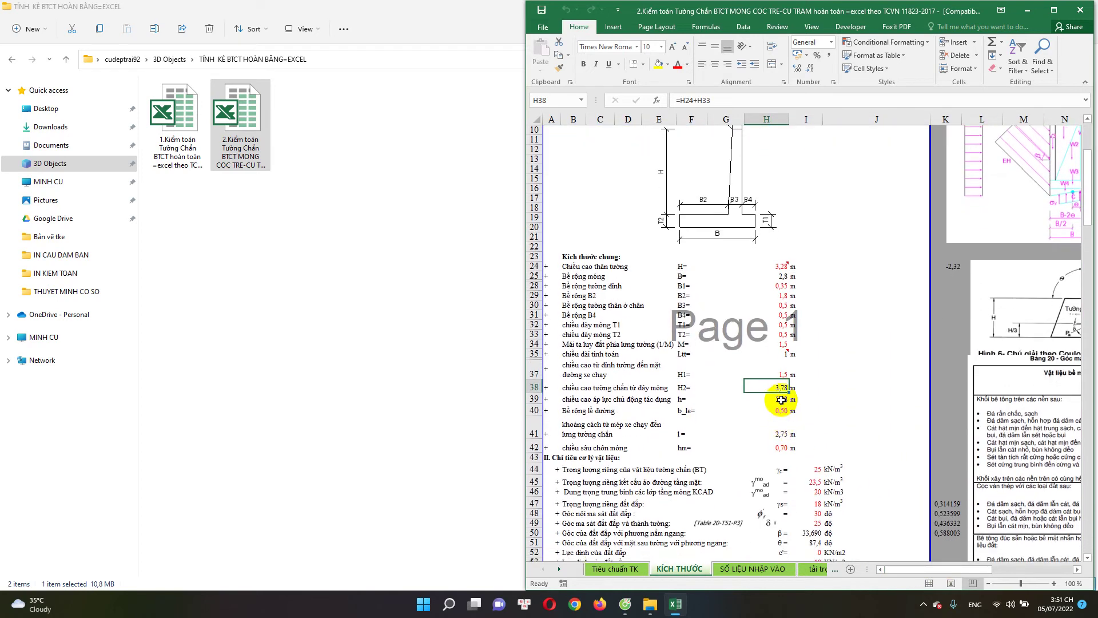
left_click(777, 397)
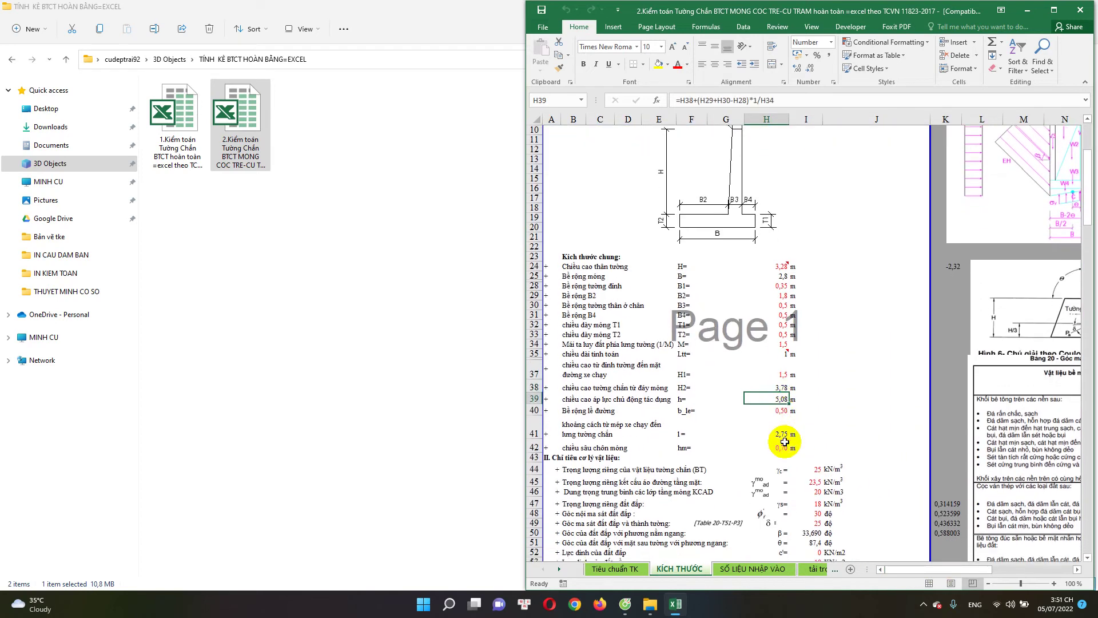
left_click(776, 411)
scroll(743, 432, "up", 1)
scroll(791, 451, "up", 2)
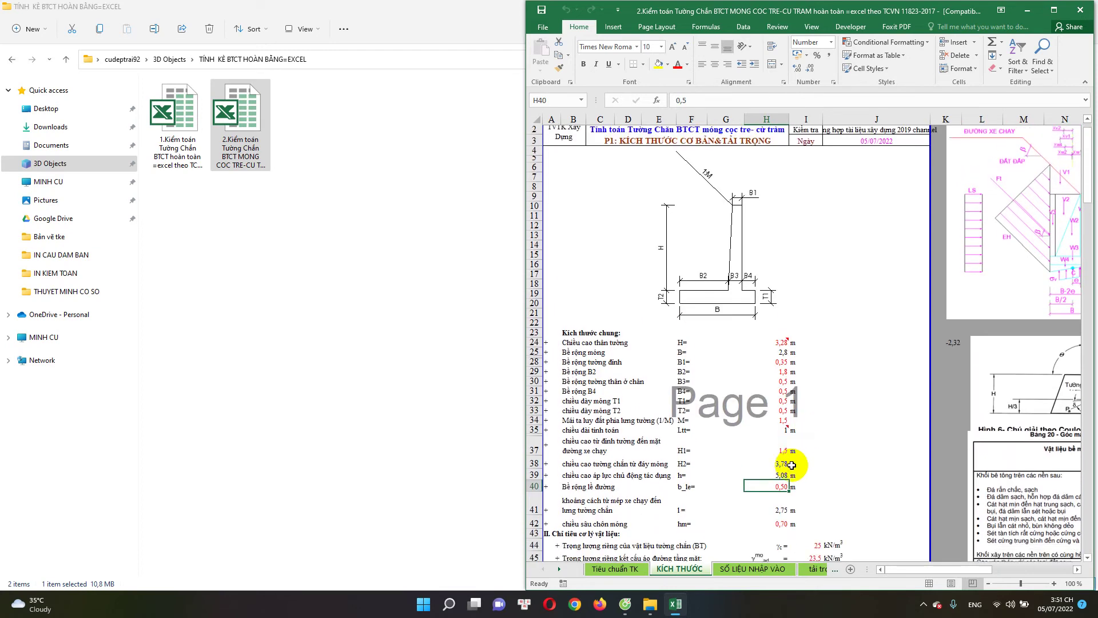
scroll(791, 464, "down", 2)
scroll(779, 441, "down", 1)
scroll(779, 456, "down", 1)
scroll(784, 431, "down", 1)
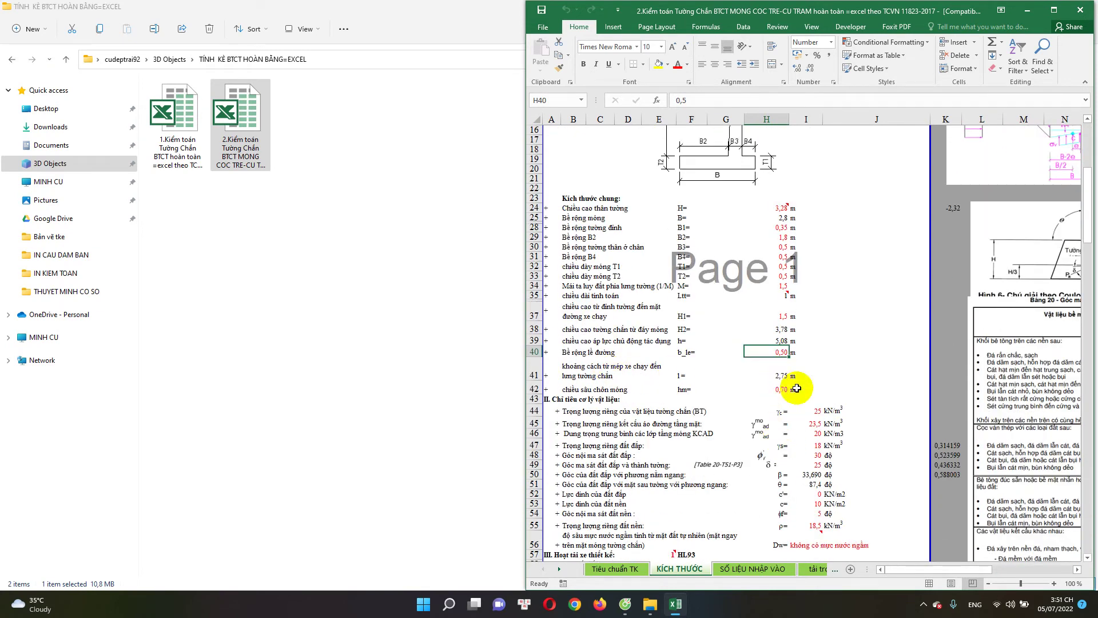
left_click(777, 373)
scroll(784, 417, "down", 1)
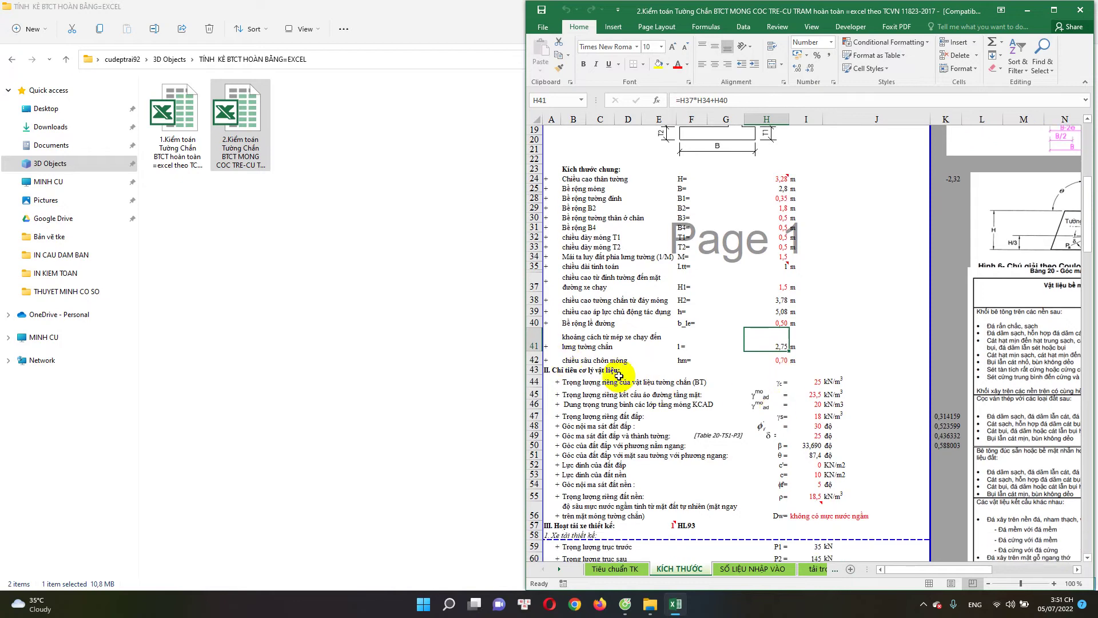
left_click(781, 367)
scroll(781, 366, "up", 2)
scroll(743, 366, "up", 2)
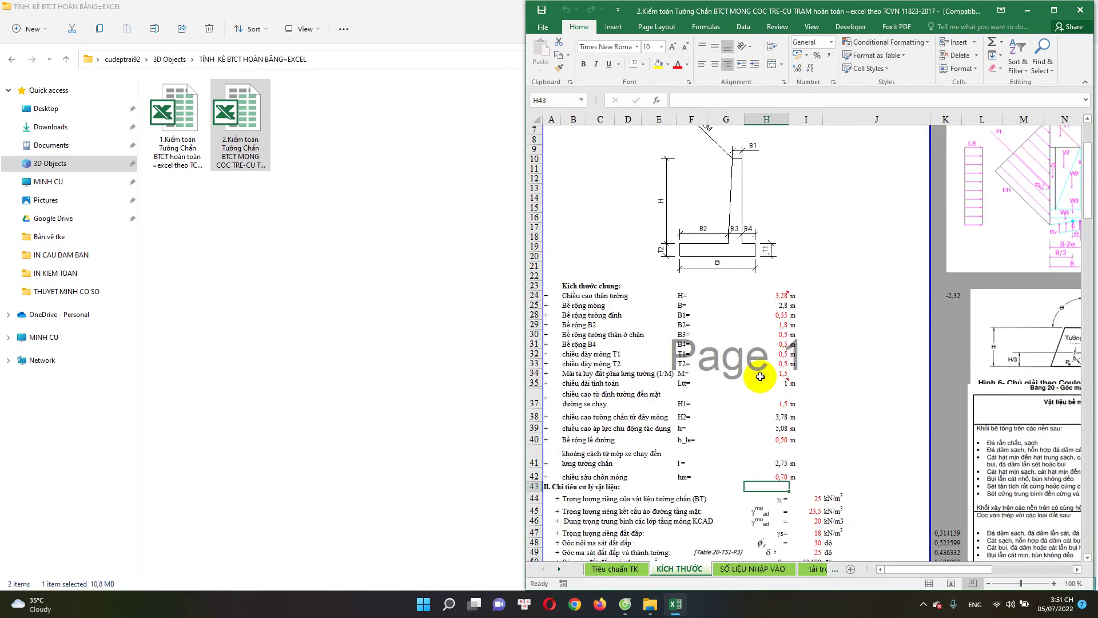
scroll(727, 263, "up", 1)
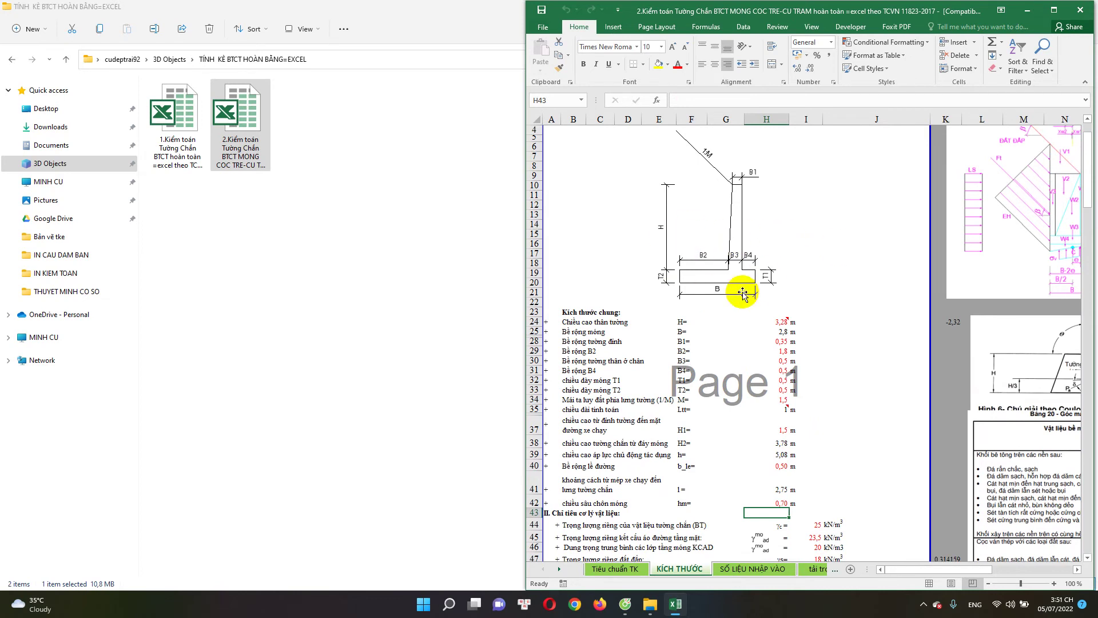
scroll(797, 397, "down", 3)
left_click(782, 418)
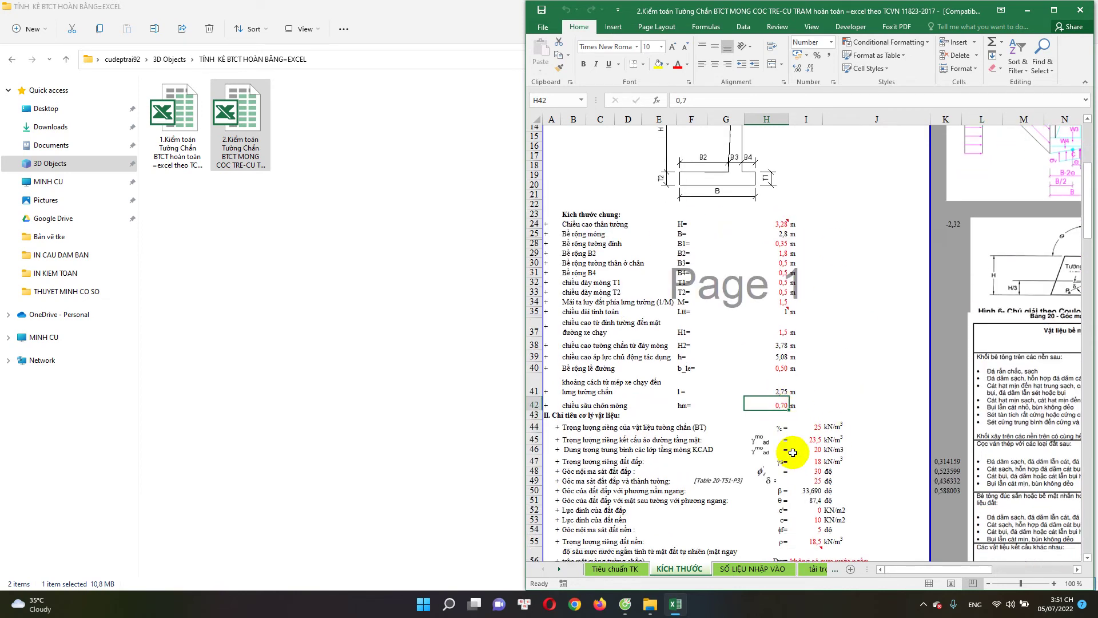
scroll(789, 441, "down", 3)
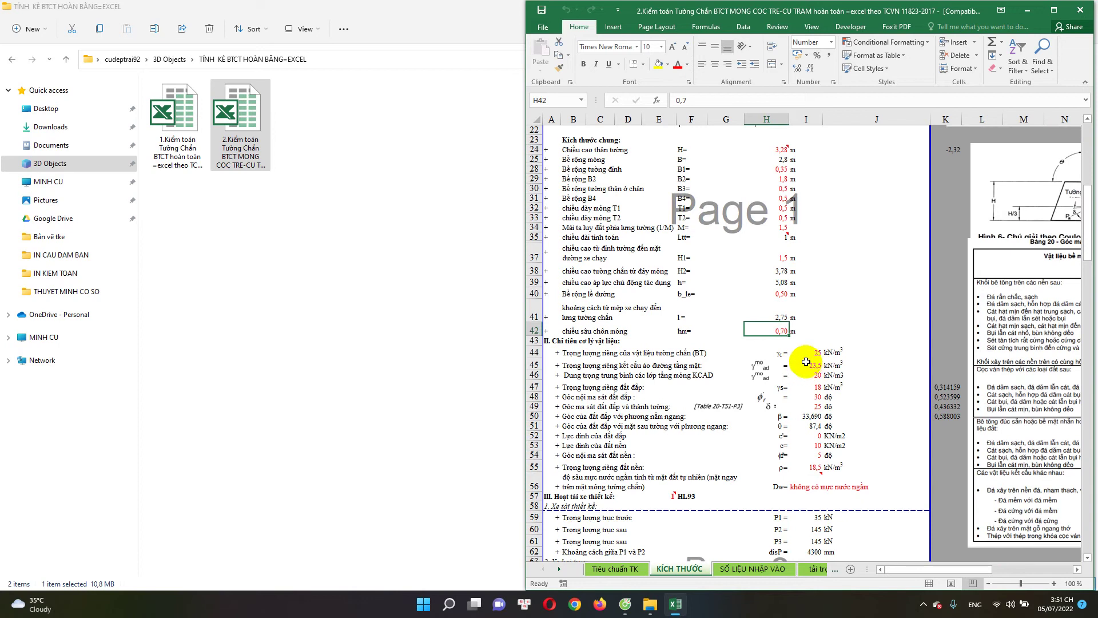
left_click(807, 355)
scroll(824, 369, "down", 1)
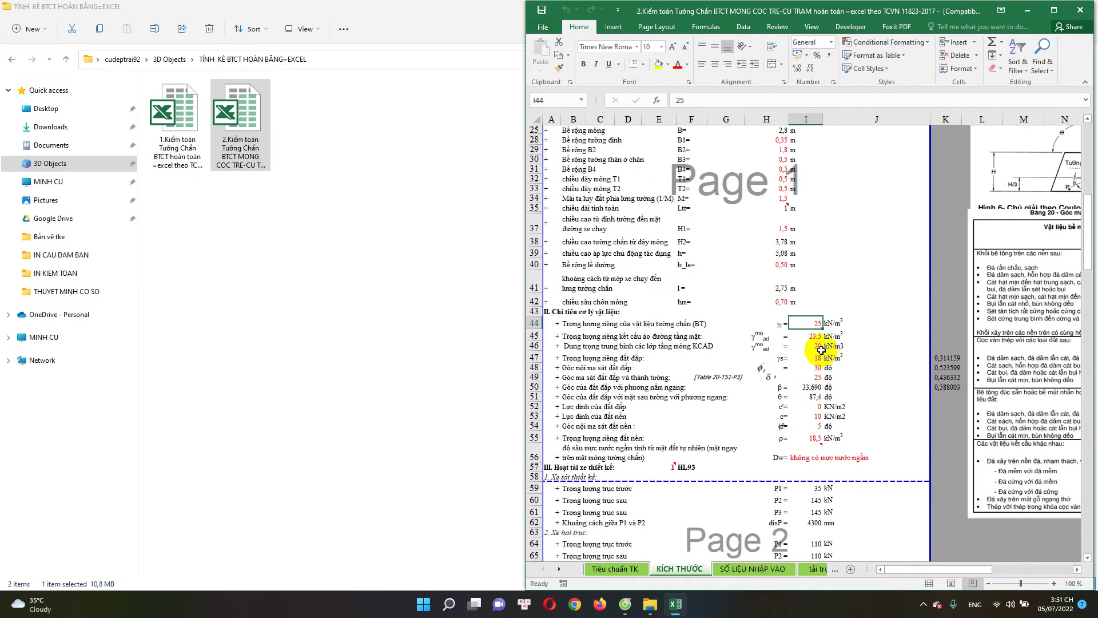
left_click(817, 337)
scroll(822, 372, "down", 1)
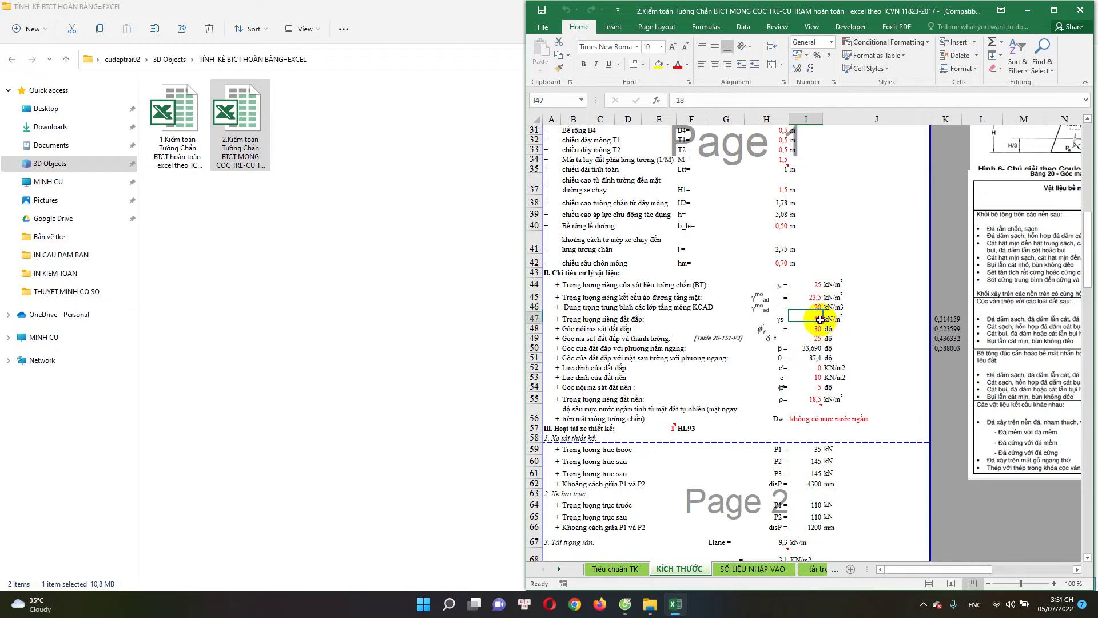
scroll(820, 319, "down", 1)
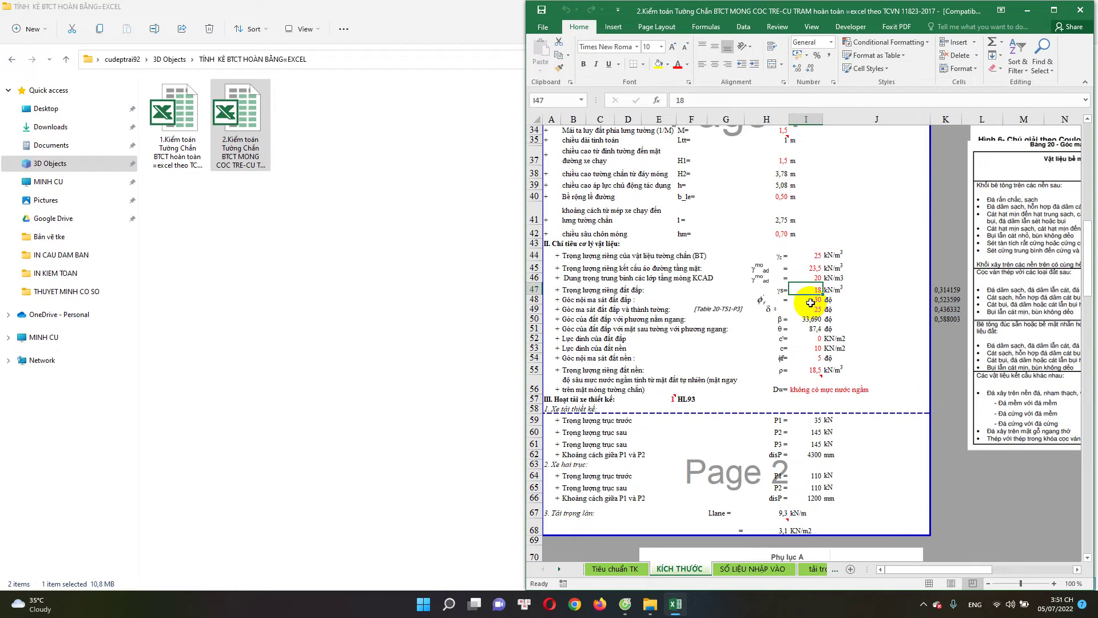
left_click(535, 289)
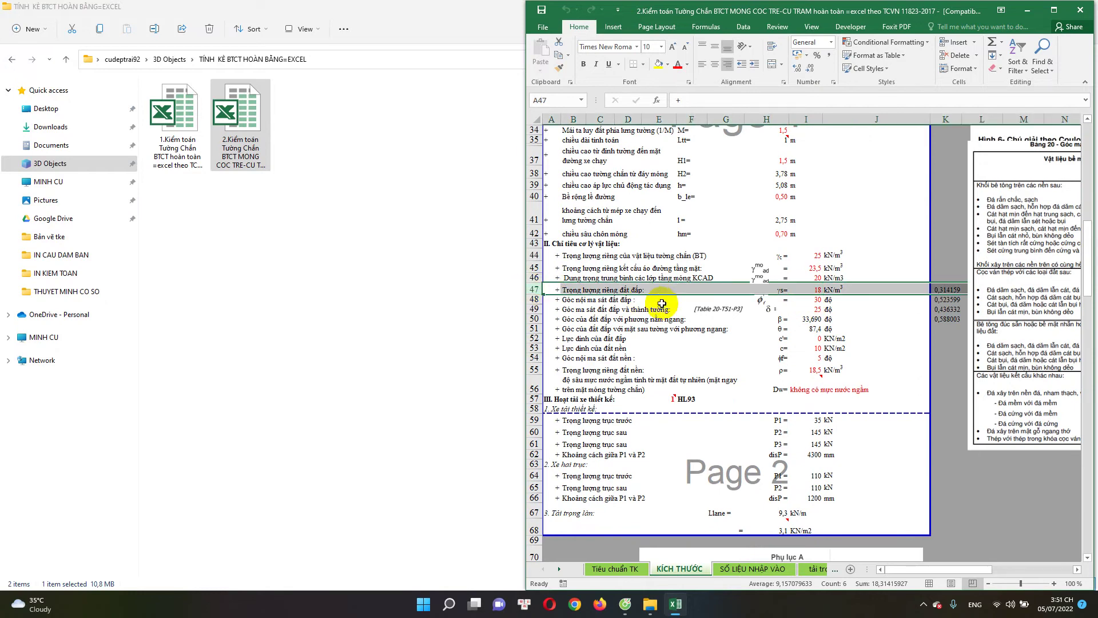
left_click(817, 301)
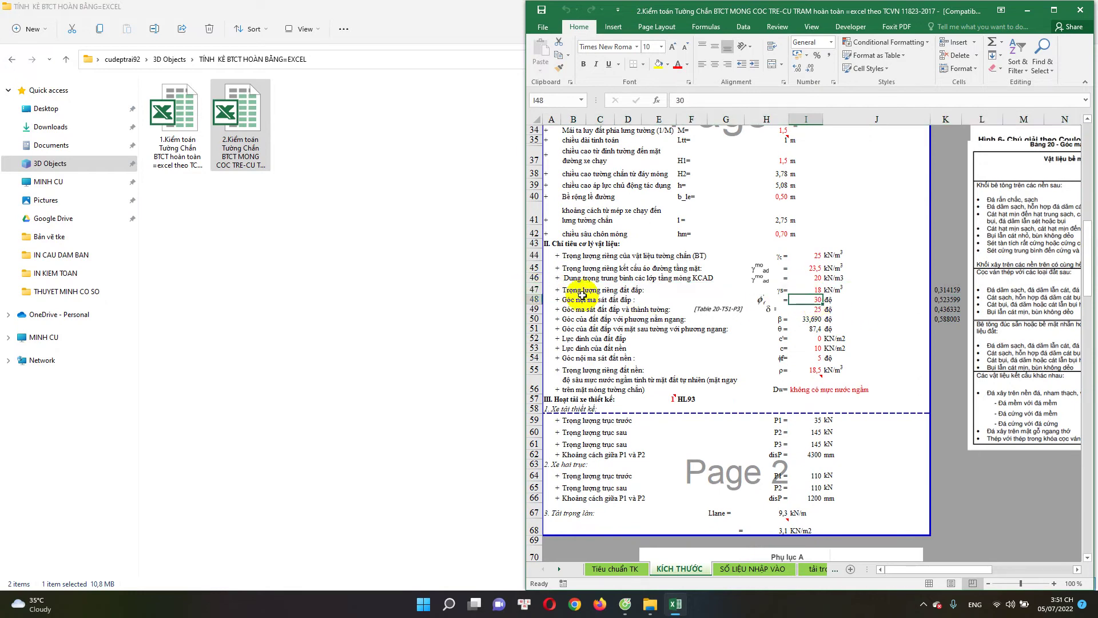
left_click(818, 312)
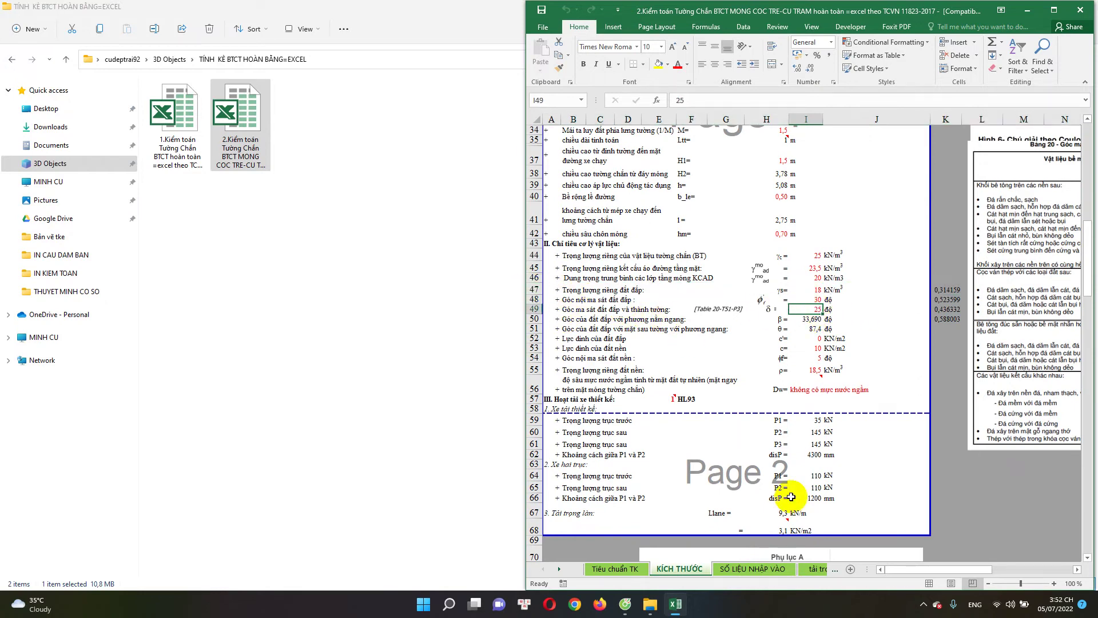
scroll(935, 546, "up", 1)
left_click_drag(945, 570, 1026, 570)
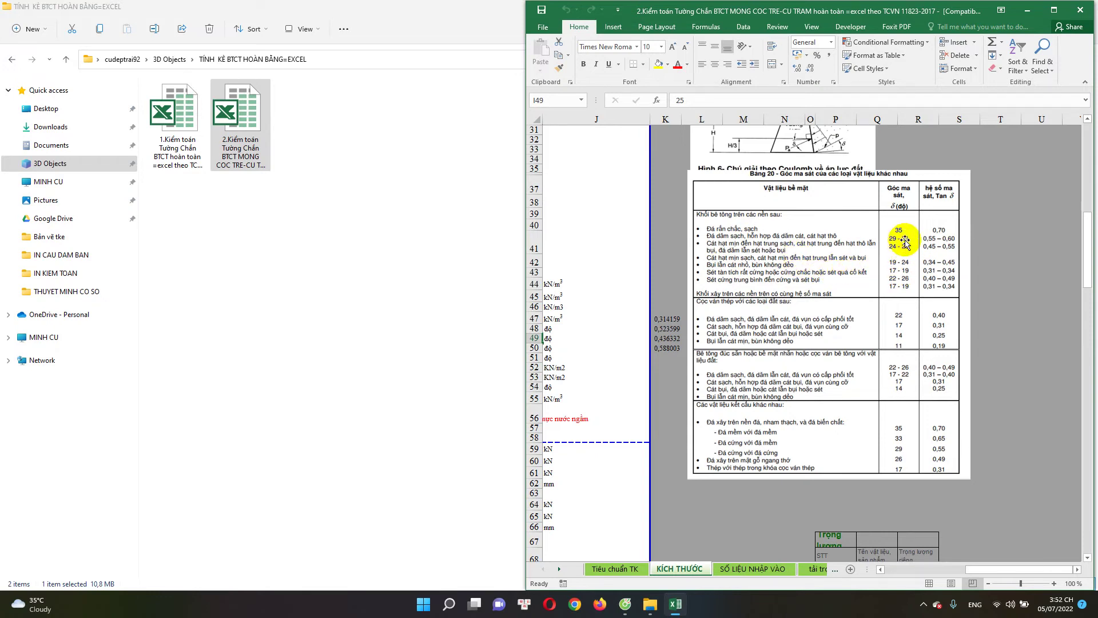
left_click_drag(979, 572, 893, 570)
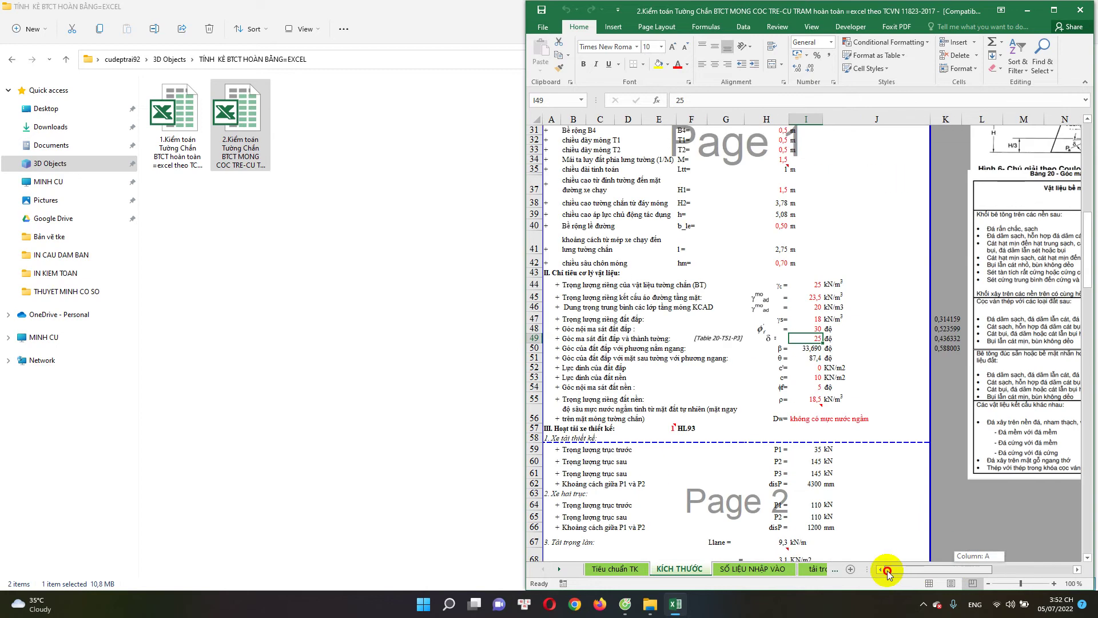
scroll(814, 340, "down", 1)
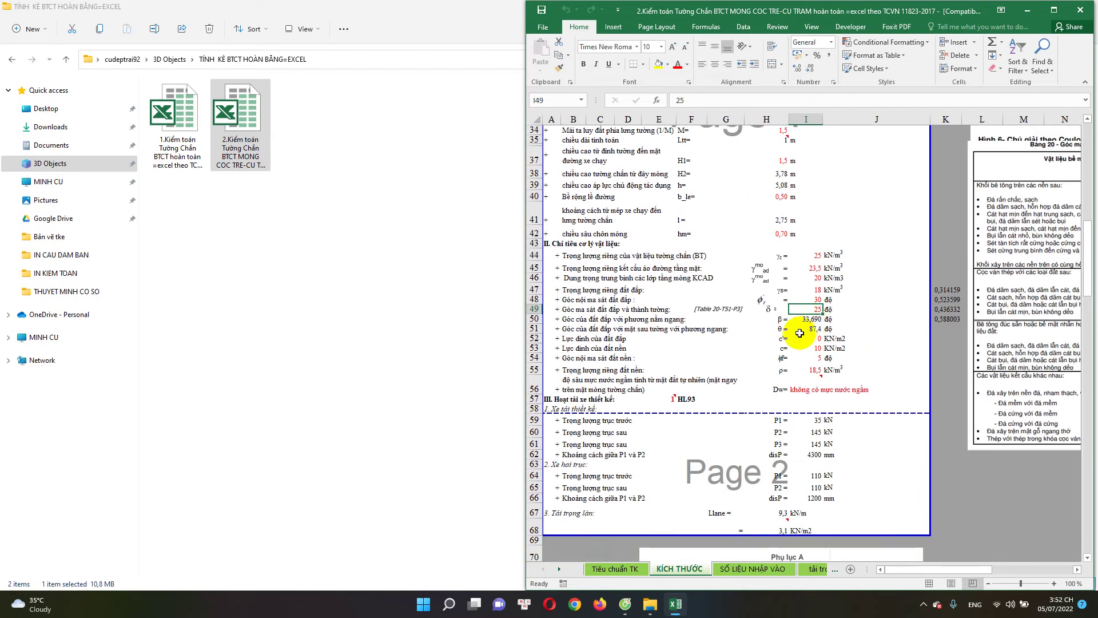
scroll(800, 332, "down", 1)
left_click(812, 300)
key("Down")
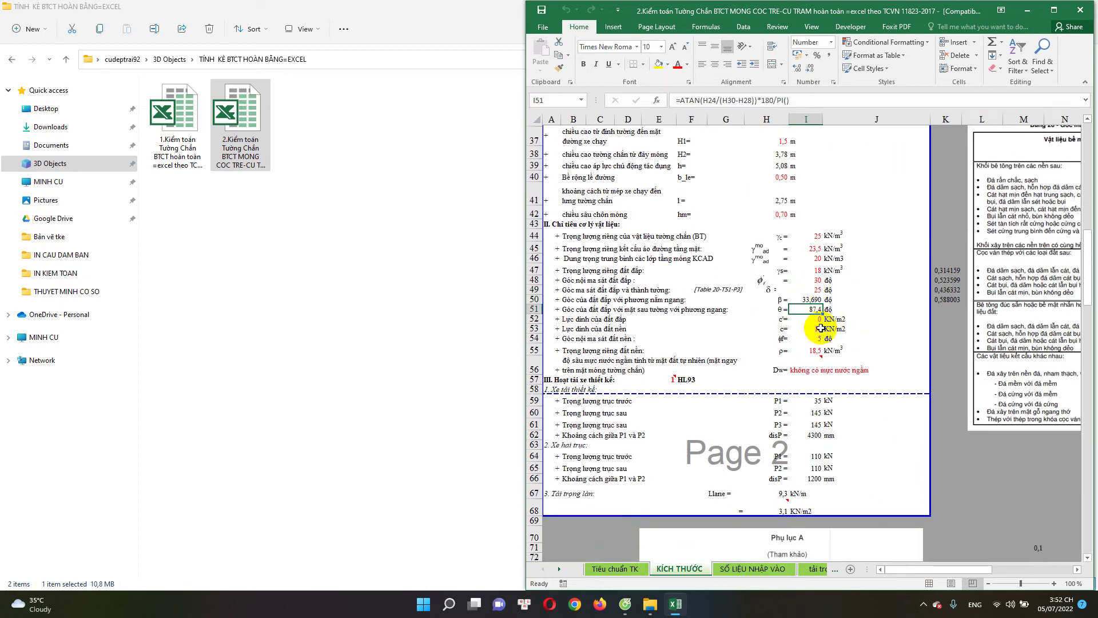
left_click(817, 322)
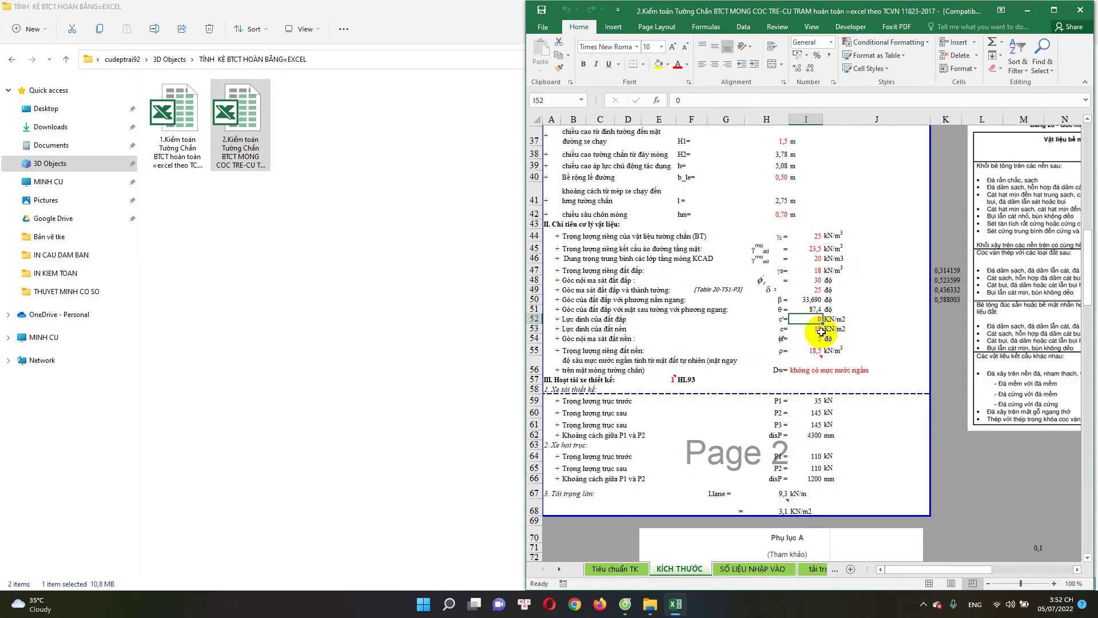
left_click(585, 329)
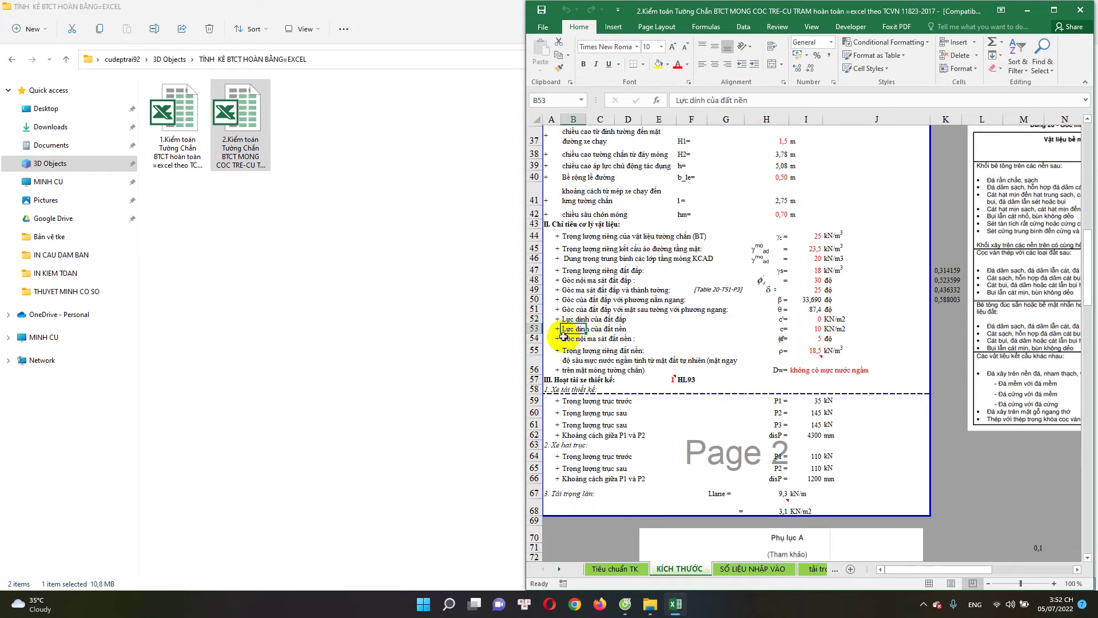
left_click(599, 327)
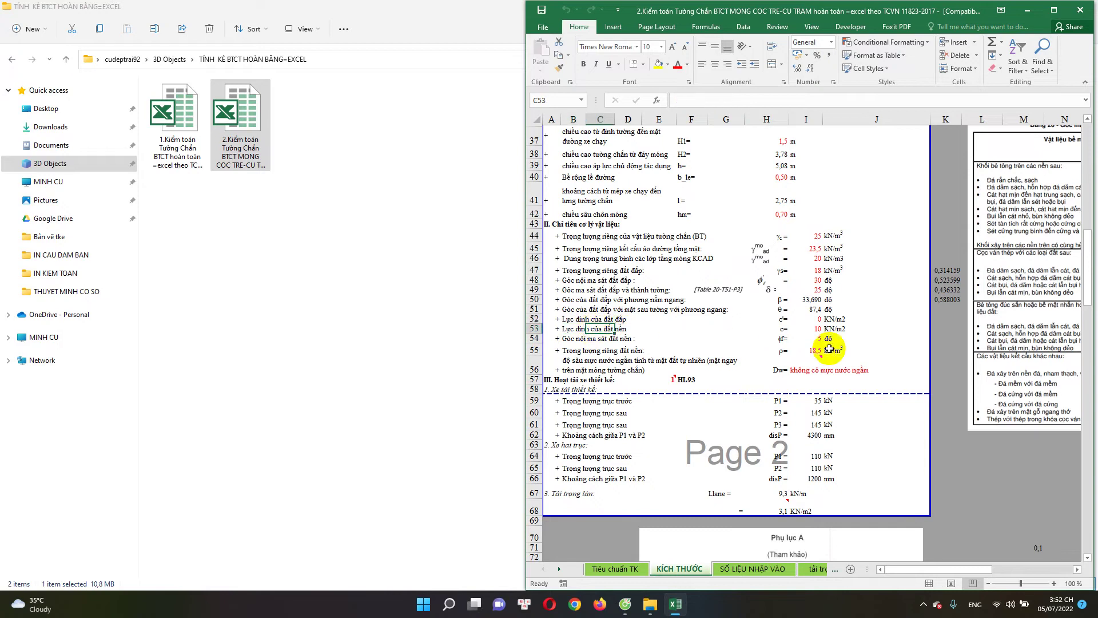
scroll(824, 337, "up", 4)
scroll(724, 277, "up", 2)
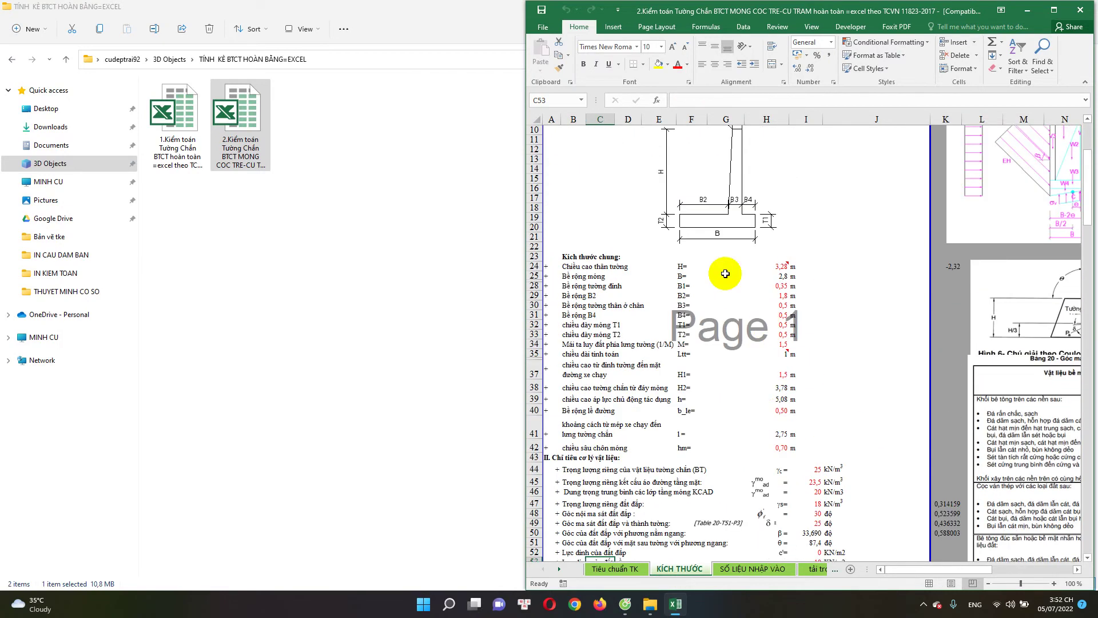
scroll(711, 238, "down", 2)
scroll(818, 432, "down", 1)
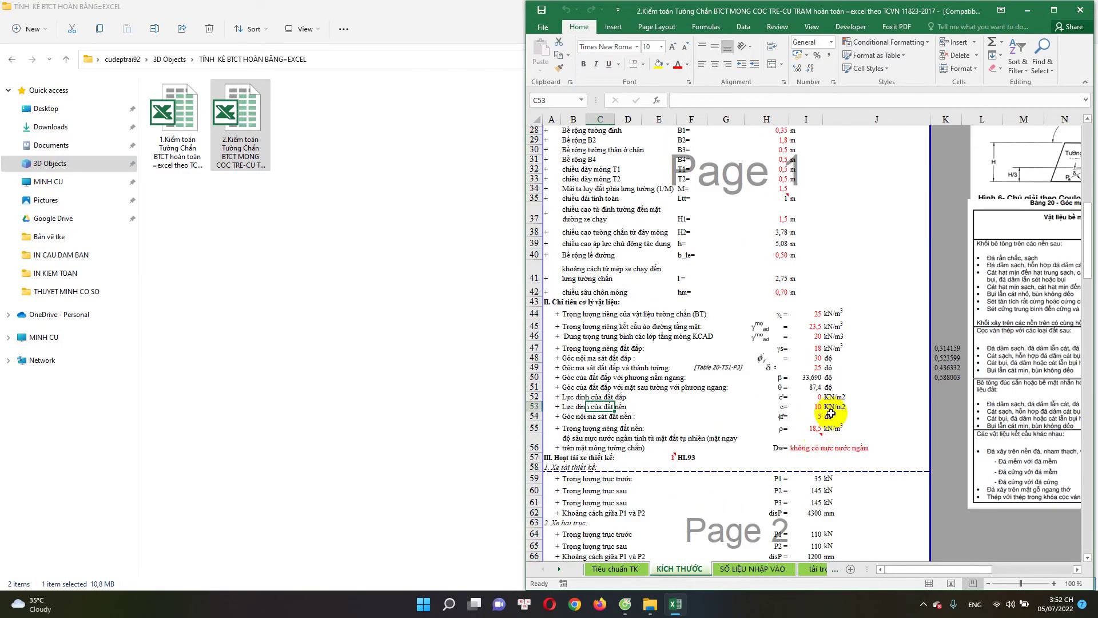
scroll(826, 409, "down", 2)
left_click(816, 379)
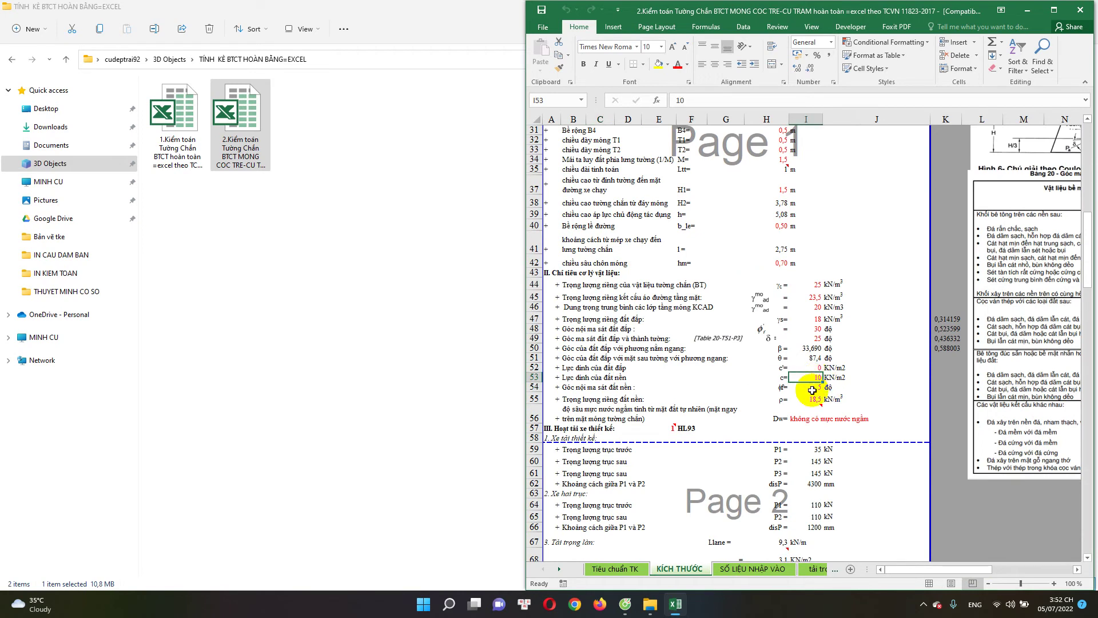
scroll(818, 383, "down", 1)
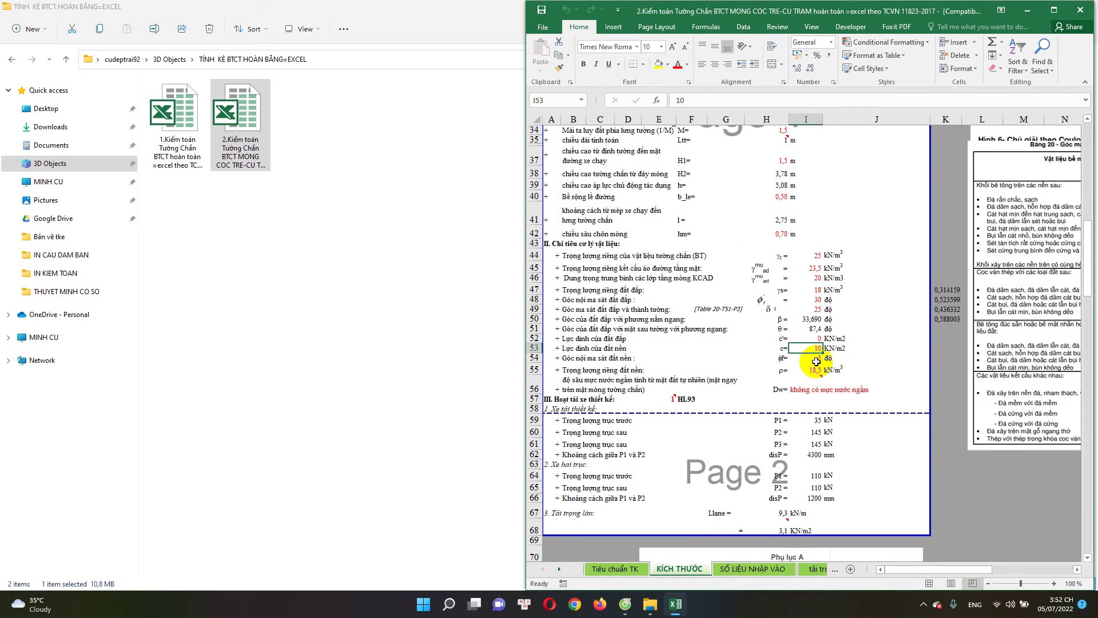
left_click(817, 360)
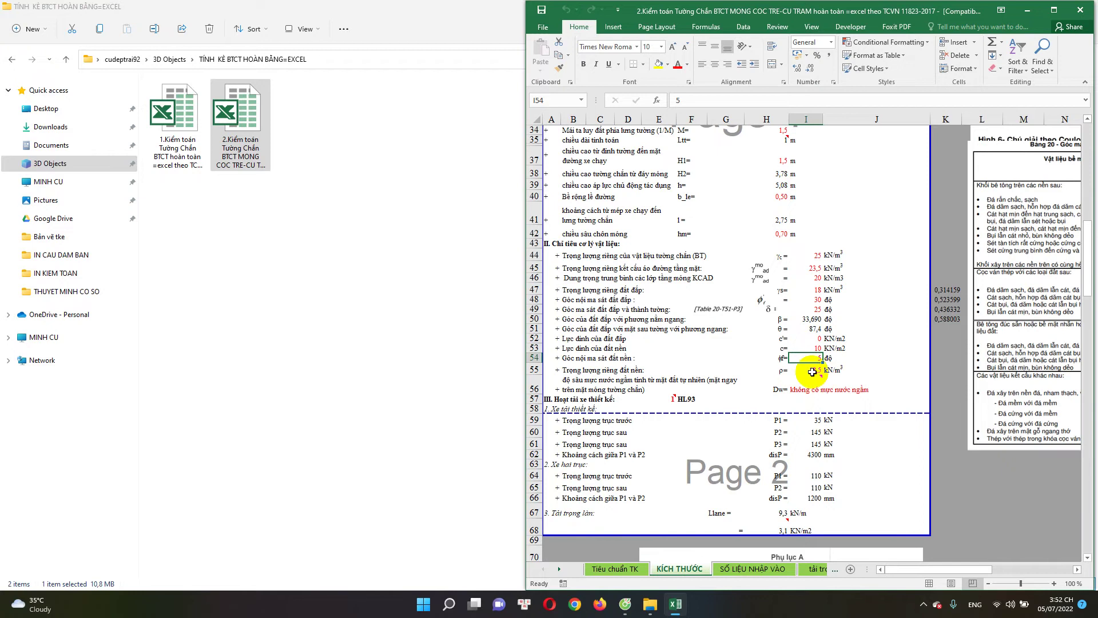
mouse_move(811, 389)
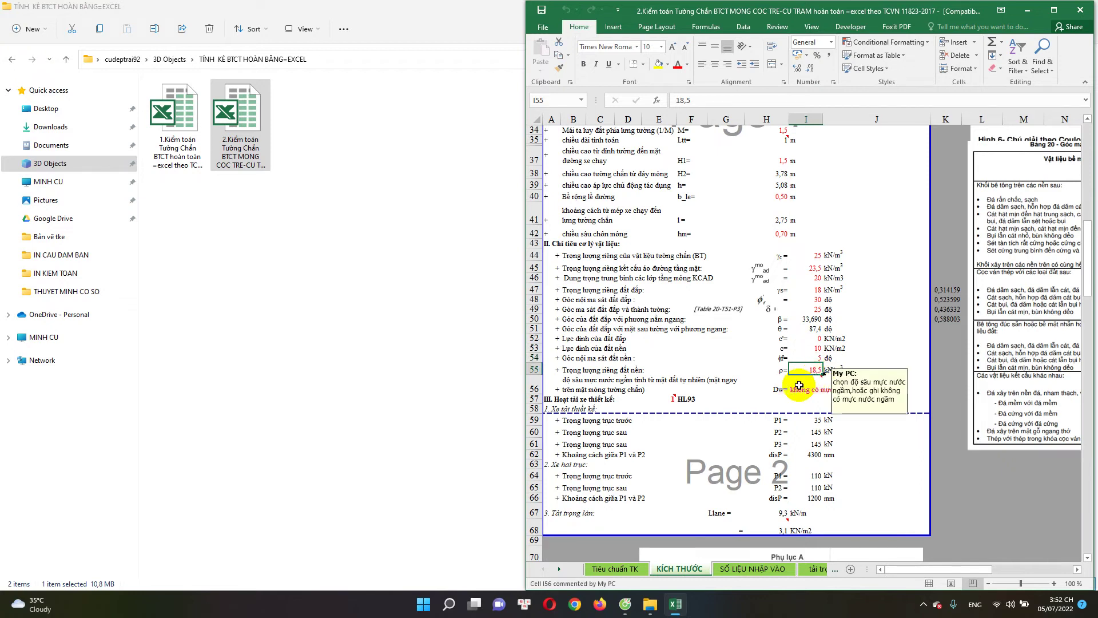
scroll(798, 383, "down", 1)
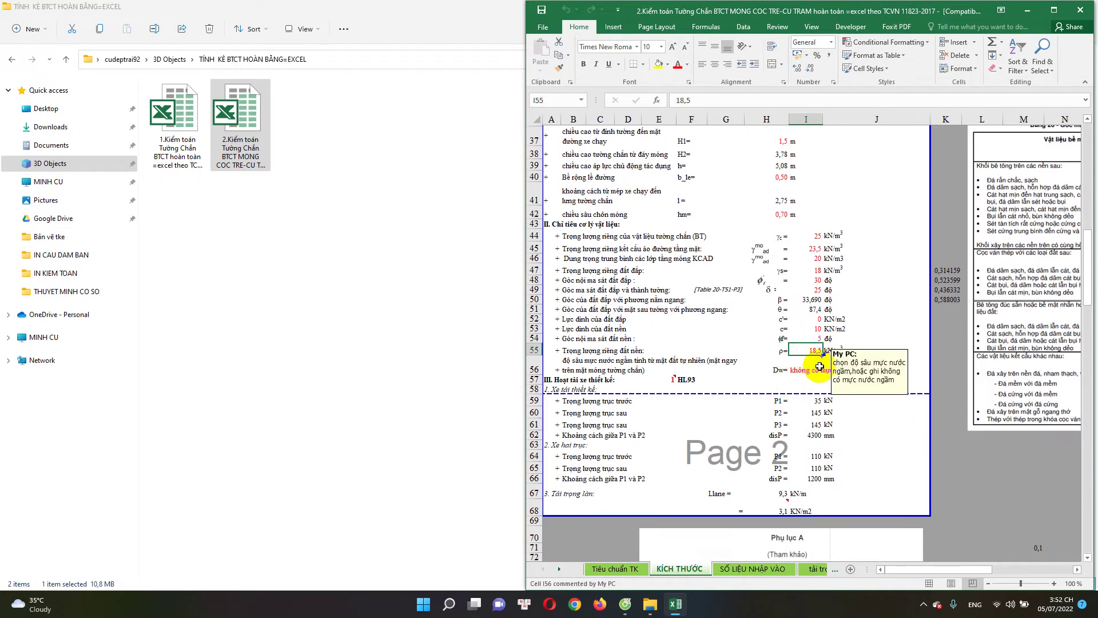
scroll(812, 360, "down", 1)
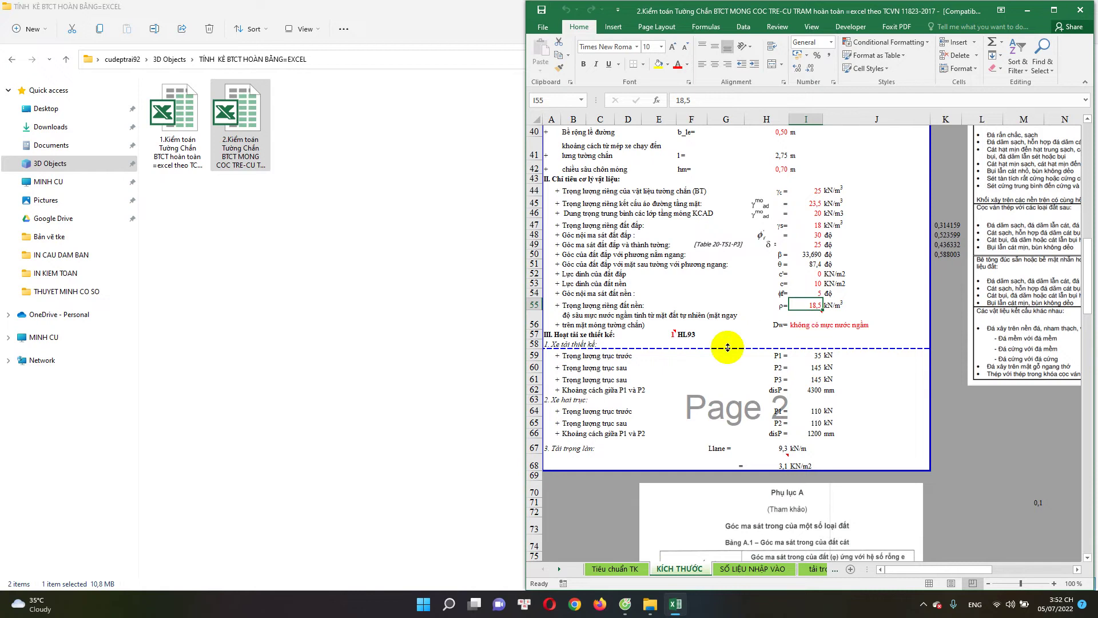
double_click(815, 326)
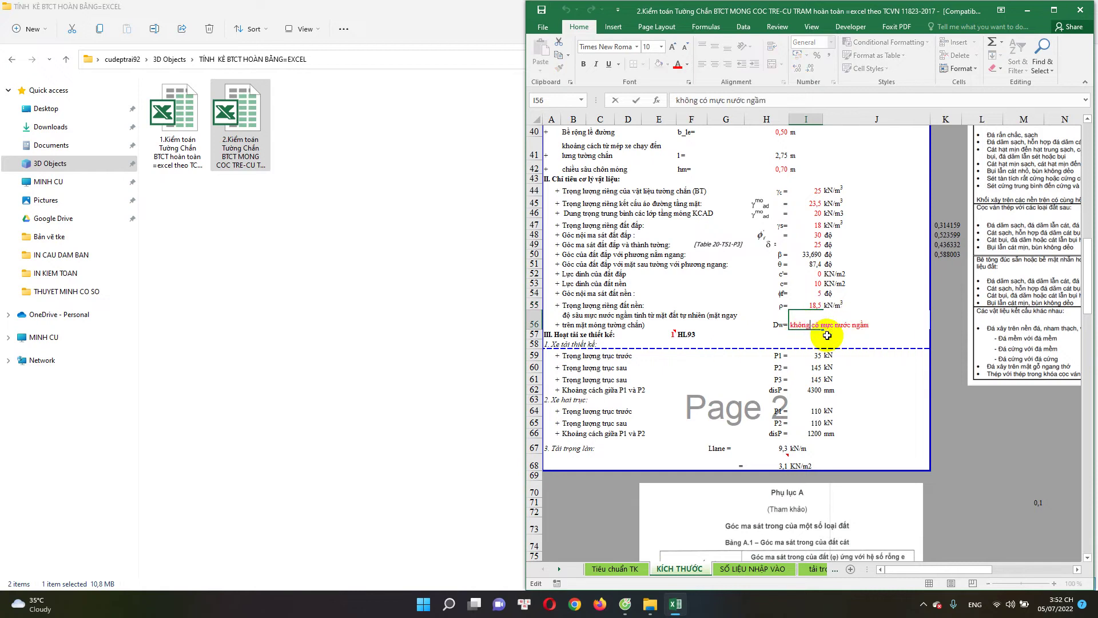
key("Escape")
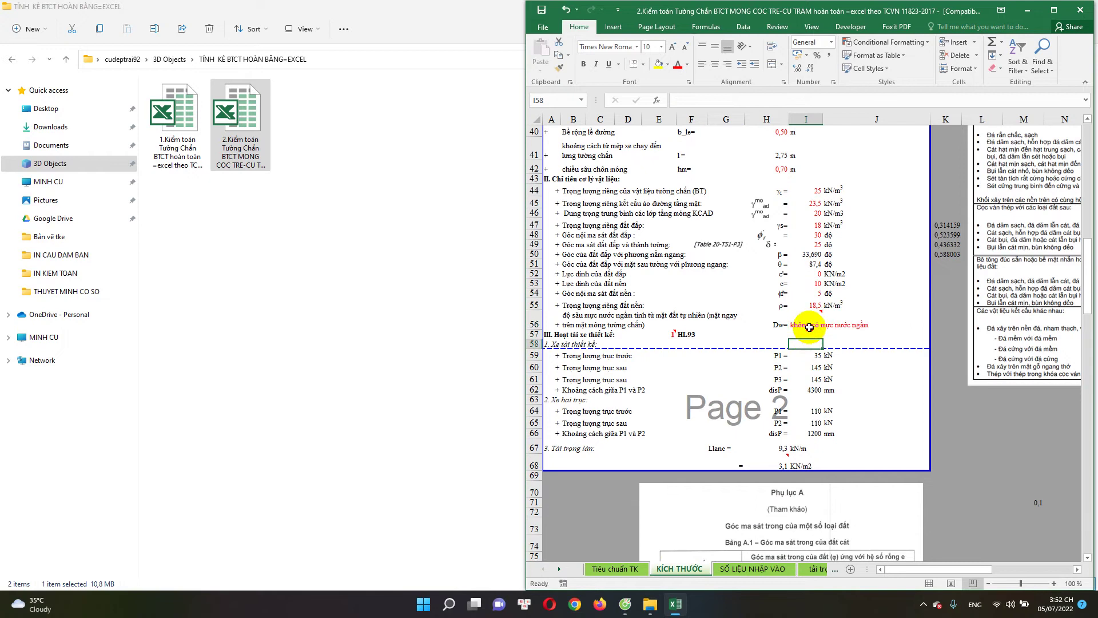
left_click(809, 327)
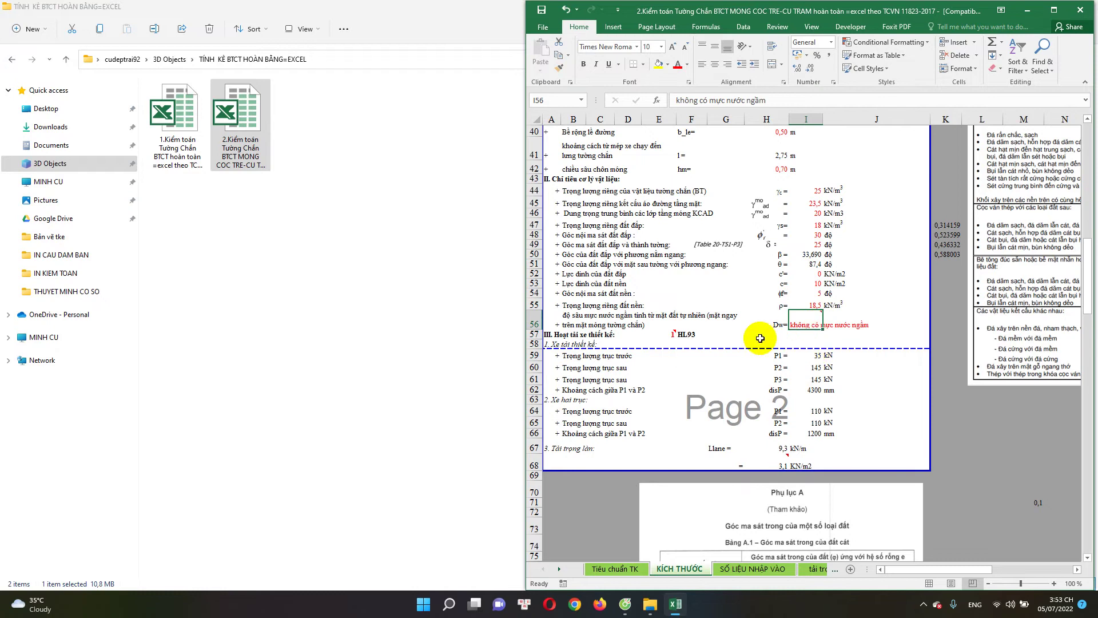
scroll(743, 332, "down", 1)
Set the HL93 truck load factor in E57 to 1, restoring axle loads of 35, 145 and 145 kN
left_click(670, 288)
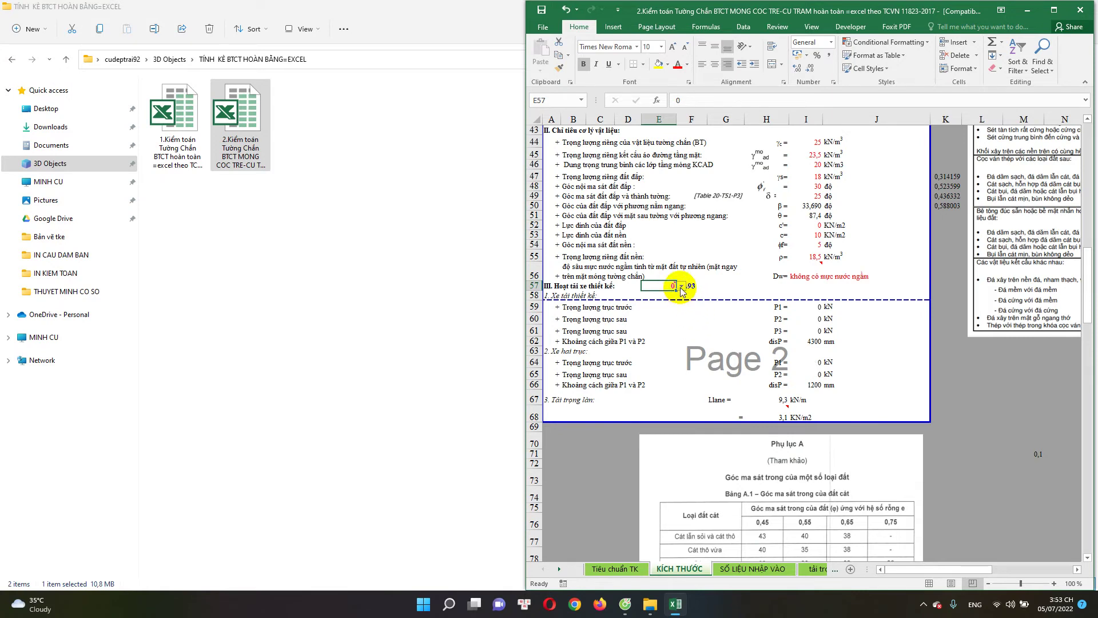
left_click(680, 295)
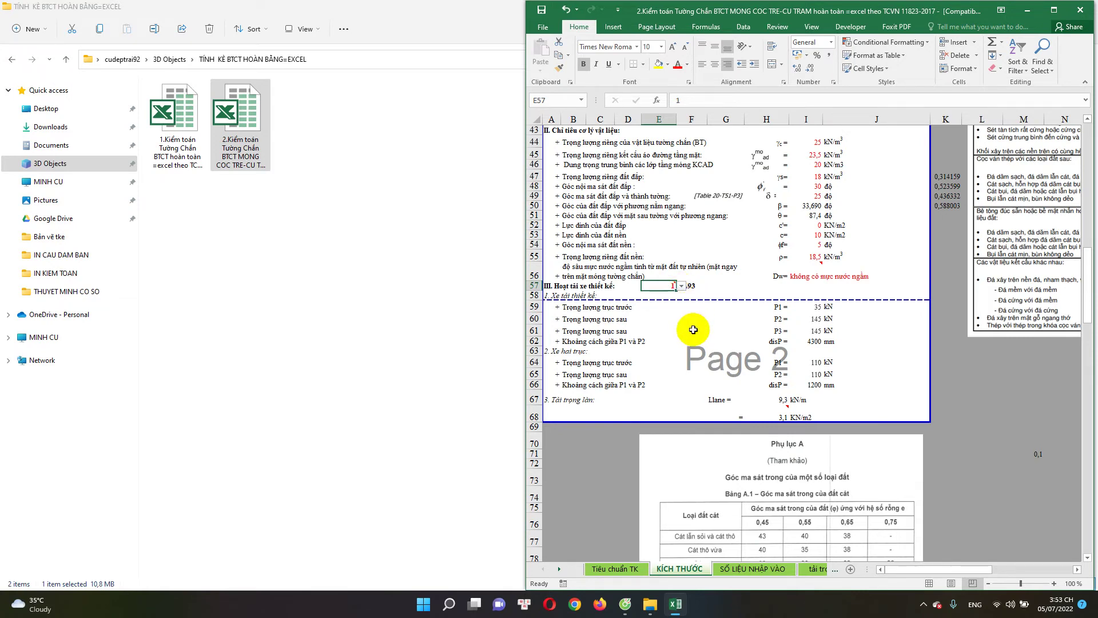
left_click(678, 302)
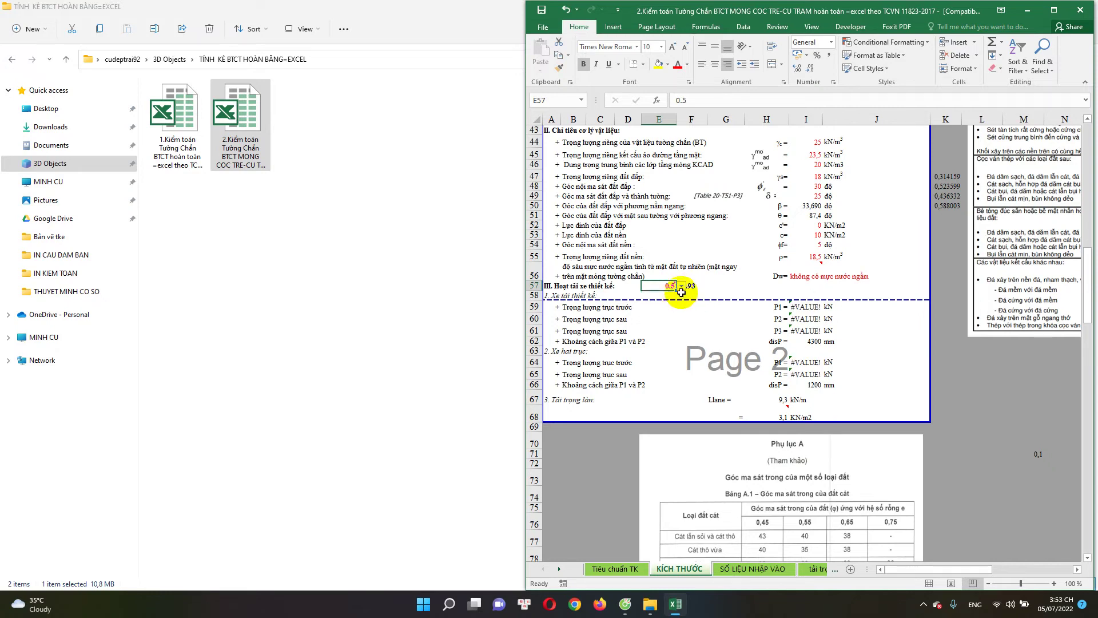
left_click(683, 288)
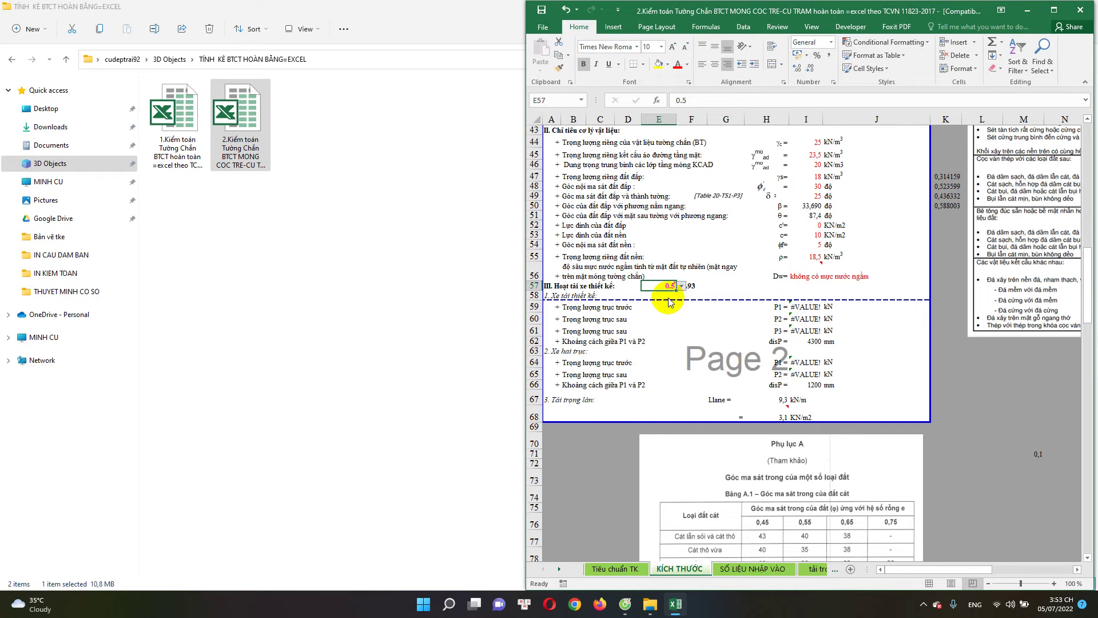
type("1")
scroll(686, 300, "down", 1)
left_click(698, 297)
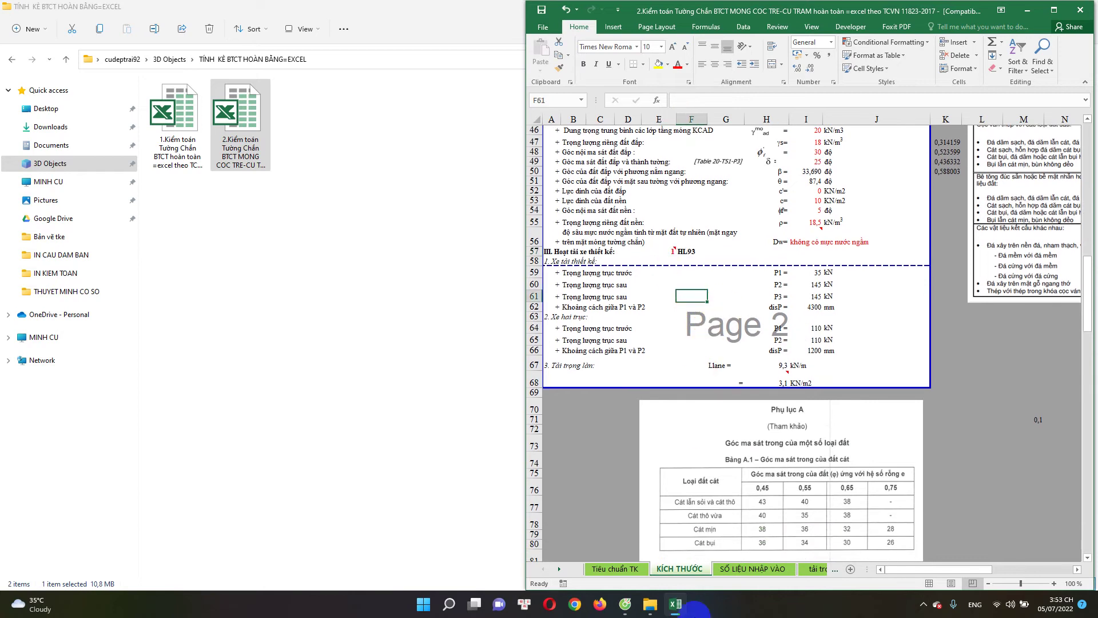
On the SỐ LIỆU NHẬP VÀO sheet, confirm the C23 concrete grade stays B20
left_click(752, 568)
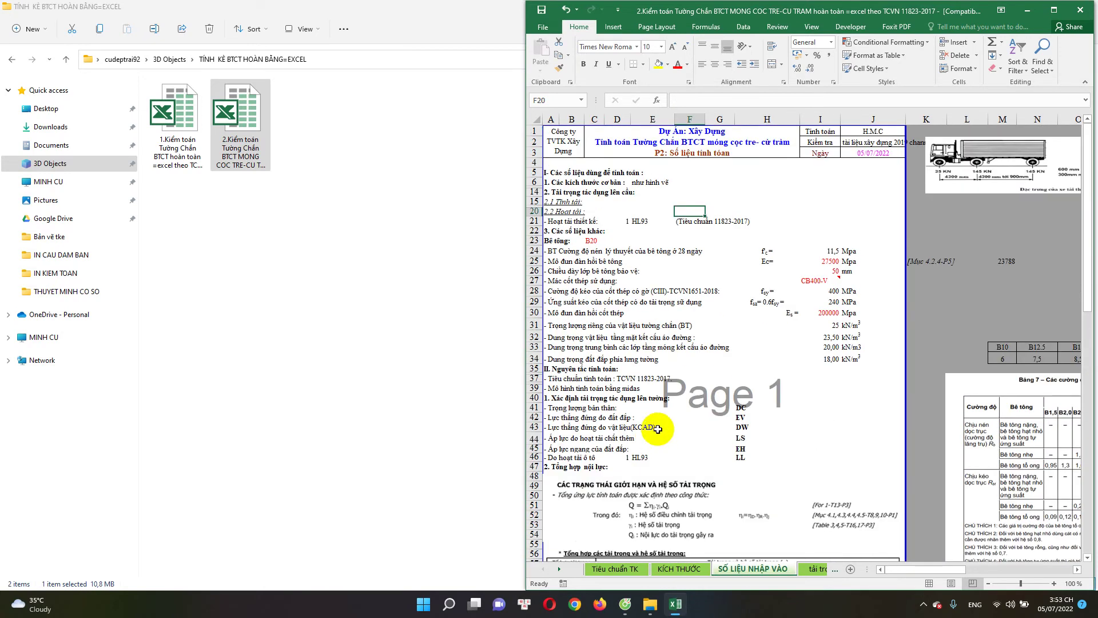
left_click(593, 242)
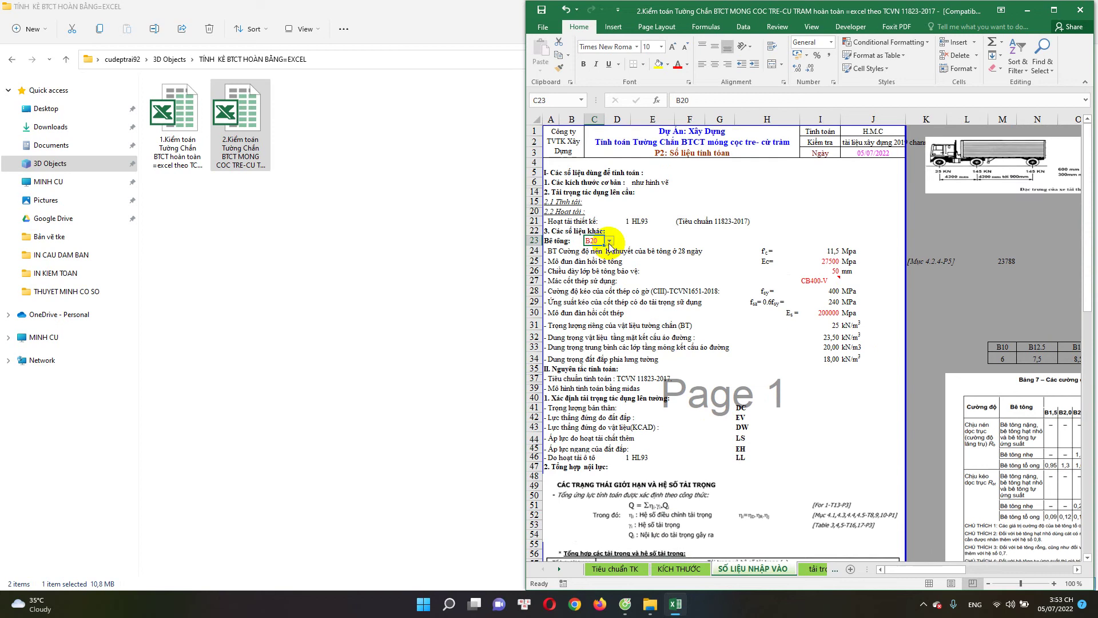
left_click(609, 241)
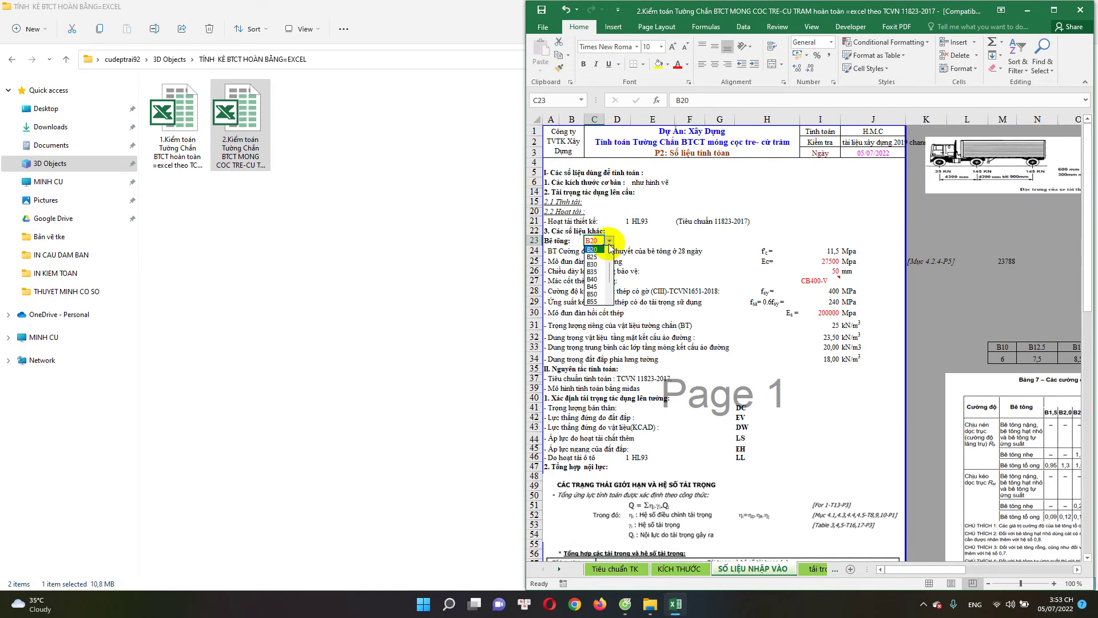
left_click(678, 238)
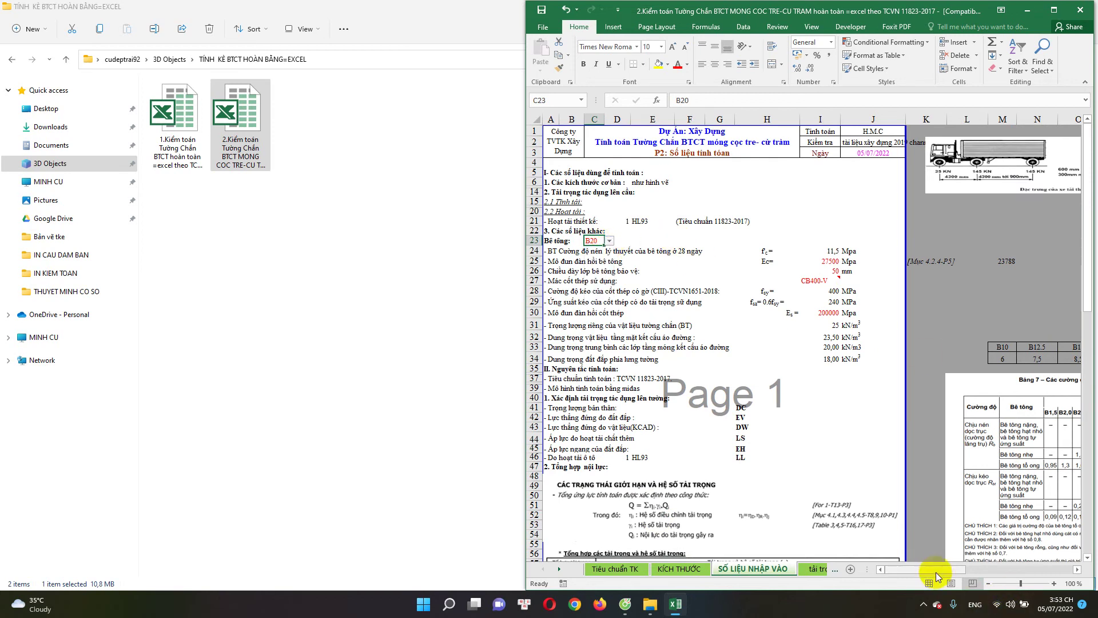
mouse_move(937, 573)
left_mouse_down()
mouse_move(1023, 581)
mouse_move(938, 571)
left_mouse_up()
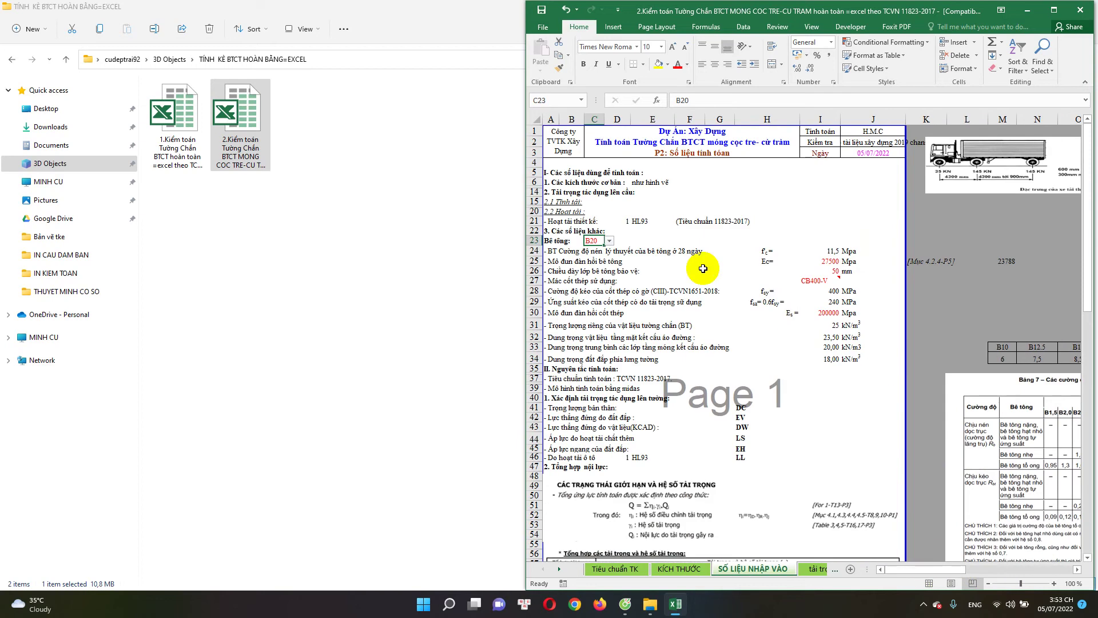
left_click(611, 241)
left_click(682, 236)
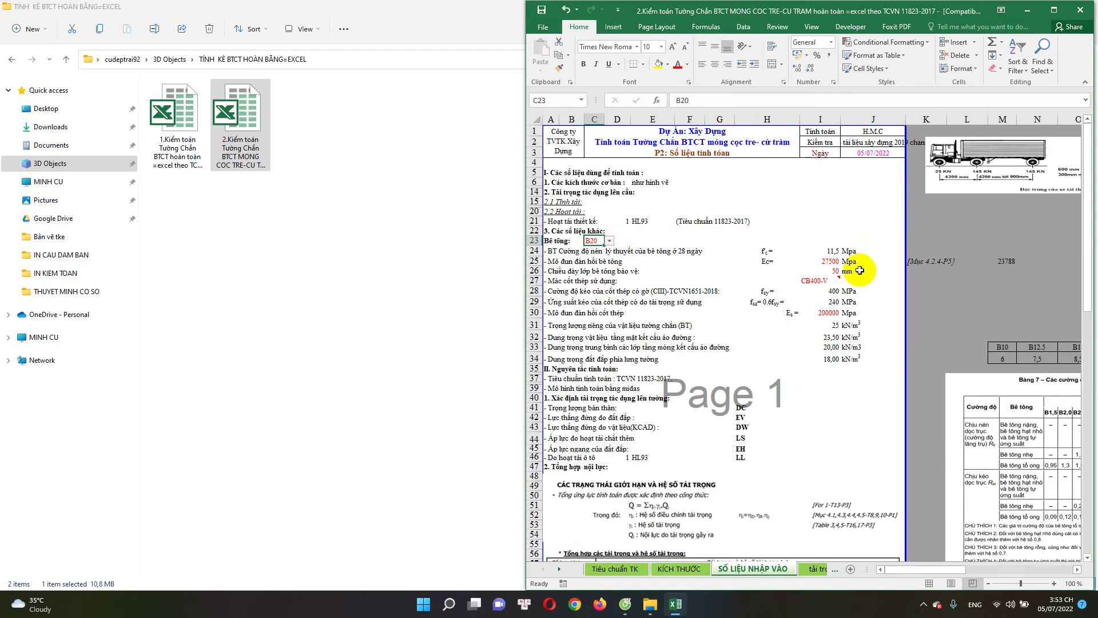
Compare the 27500 MPa elastic modulus against the Bảng 10 reference table
left_click(829, 261)
left_click(778, 271)
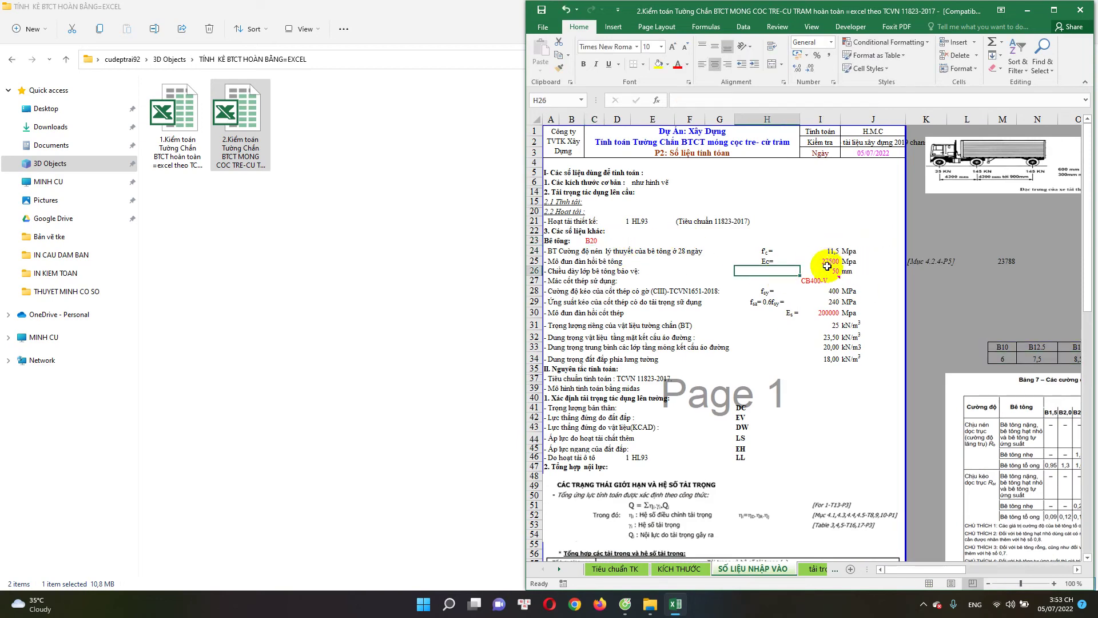
left_click(827, 263)
scroll(858, 379, "down", 3)
scroll(902, 444, "down", 3)
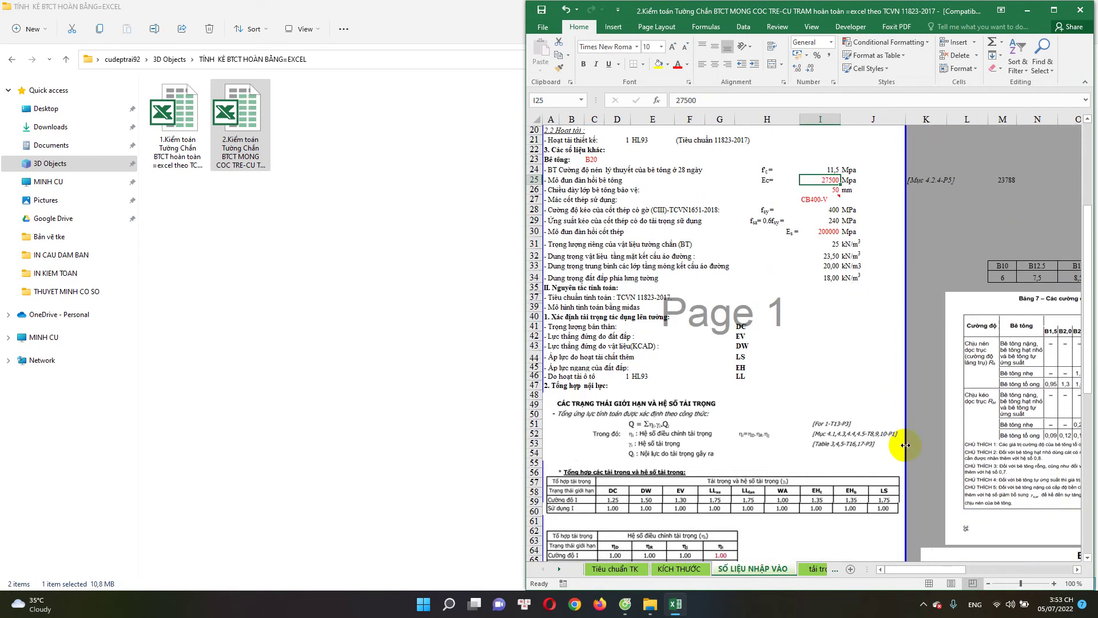
scroll(919, 479, "down", 2)
left_click(1012, 569)
scroll(981, 567, "down", 2)
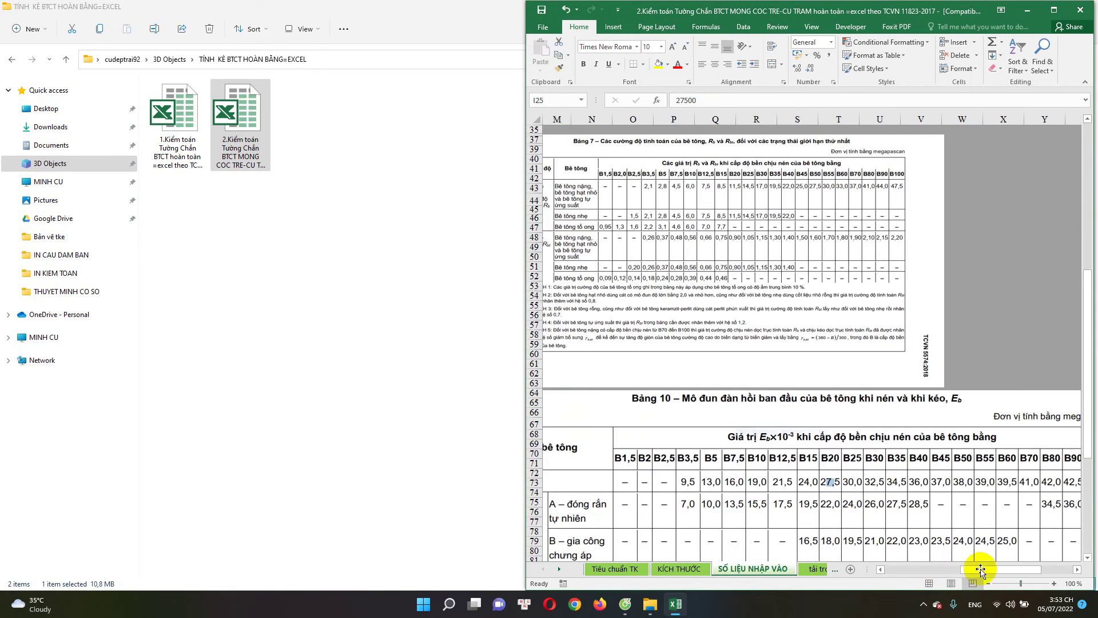
scroll(872, 499, "down", 2)
scroll(841, 458, "down", 2)
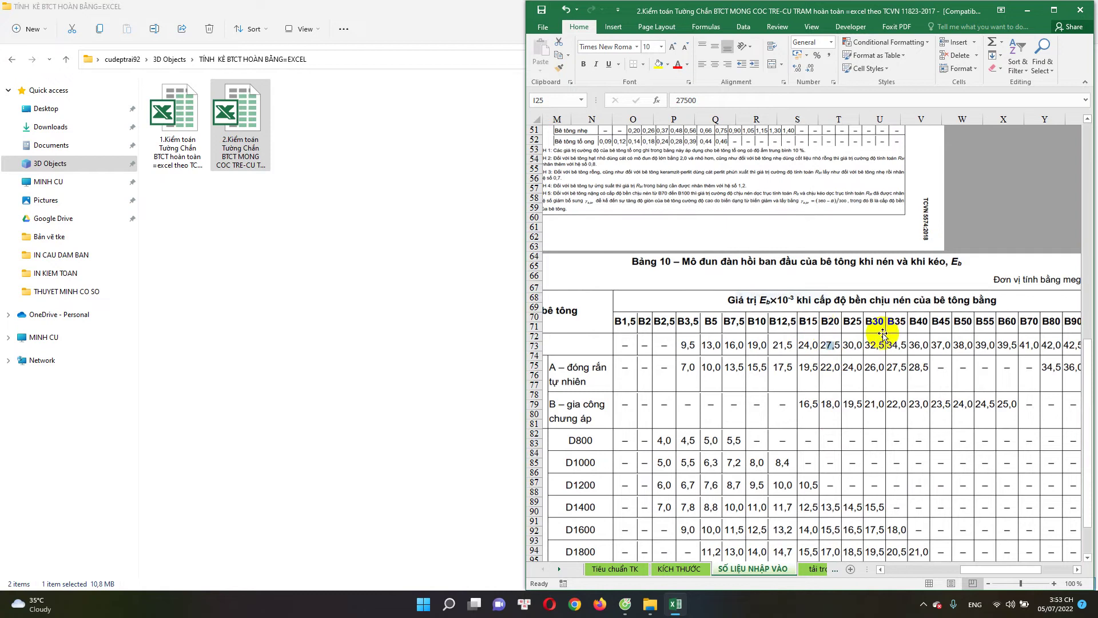
scroll(830, 370, "up", 2)
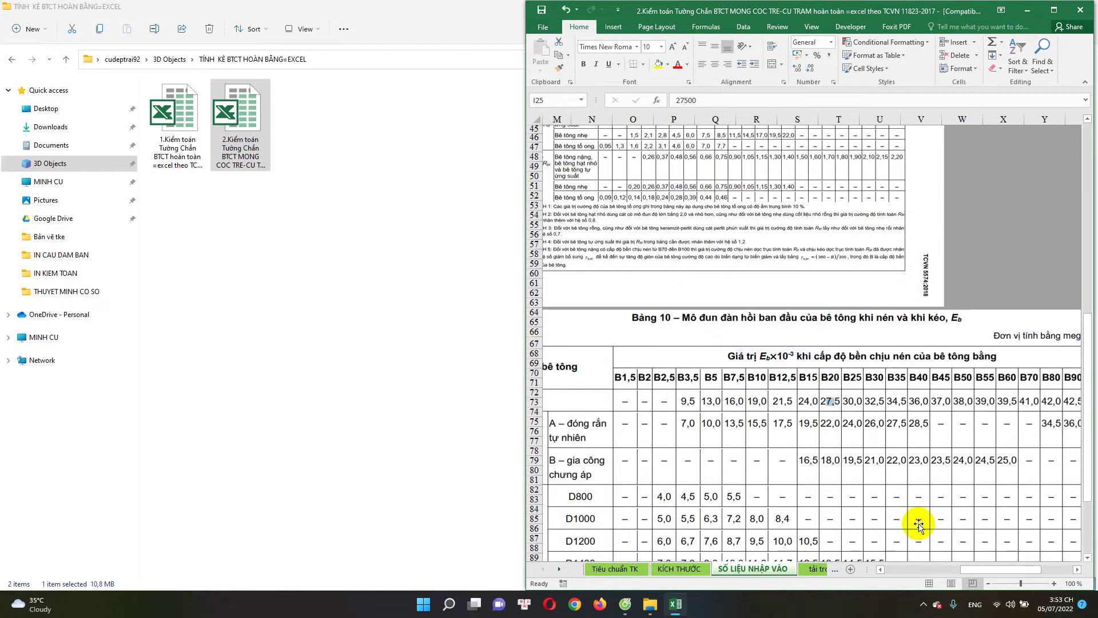
left_click_drag(995, 568, 920, 568)
scroll(735, 257, "up", 2)
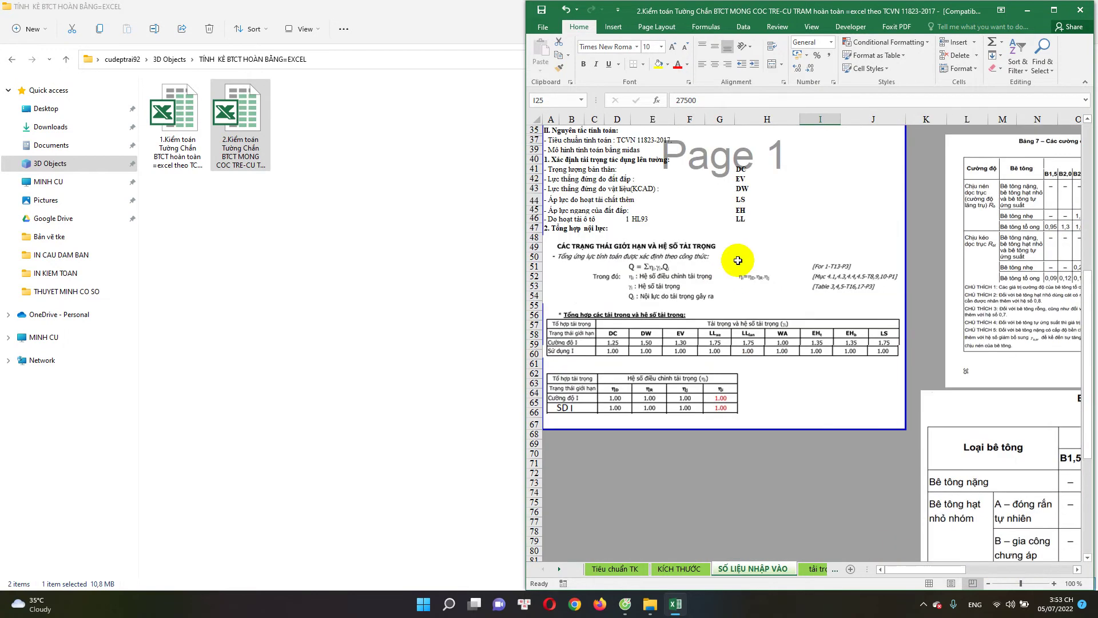
scroll(735, 258, "up", 5)
Verify the 50 mm concrete cover, CB400-V steel grade and its 400 MPa yield-strength formula
left_click(833, 161)
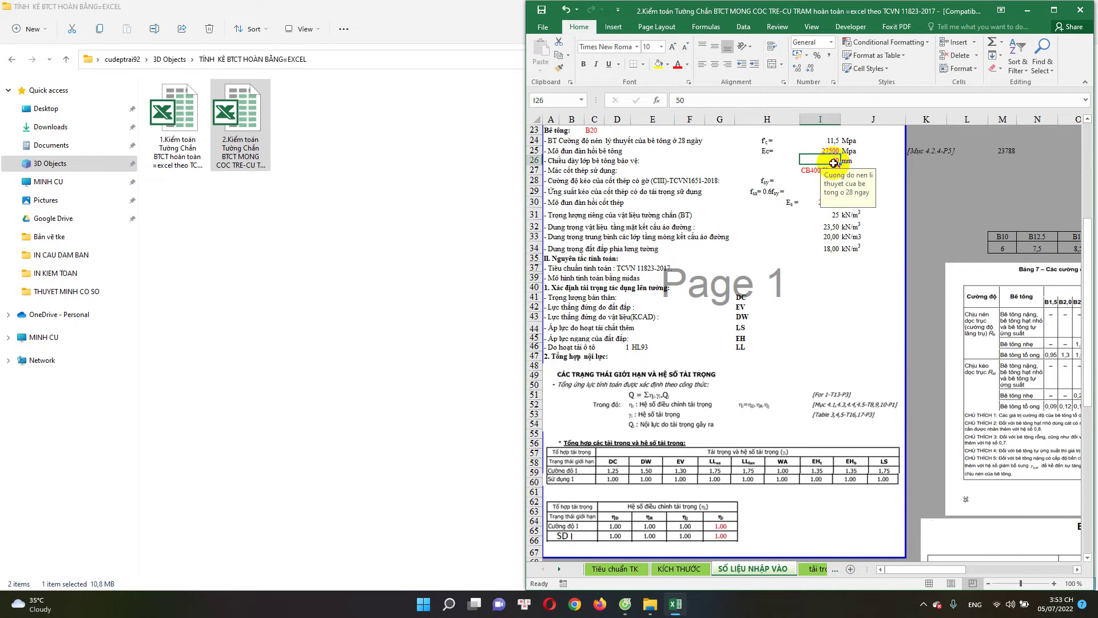
left_click(807, 172)
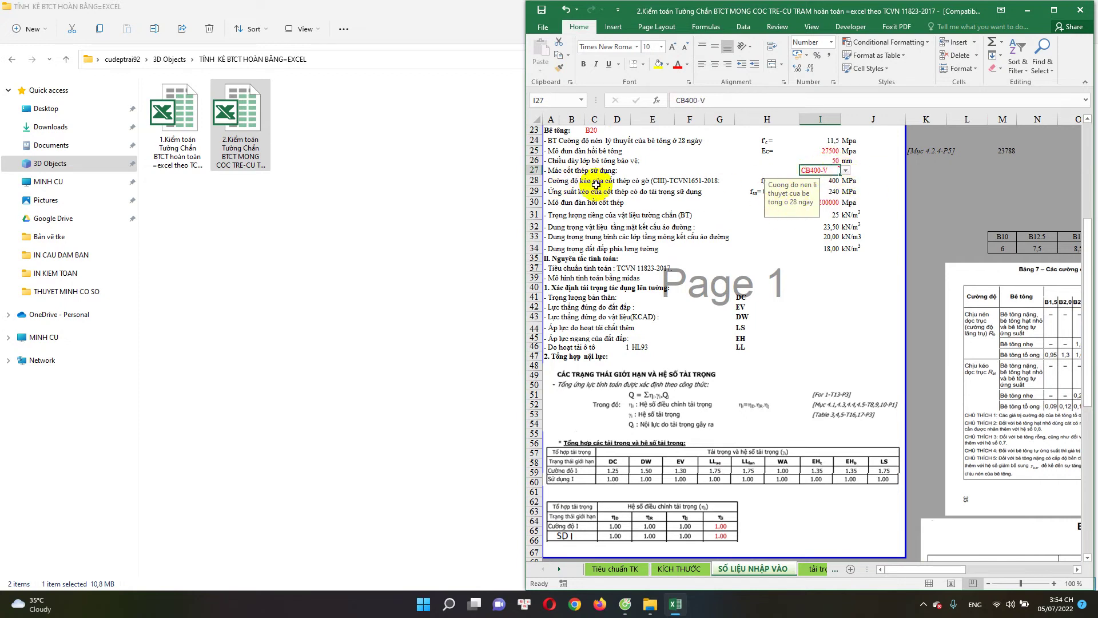
mouse_move(819, 170)
left_click(832, 181)
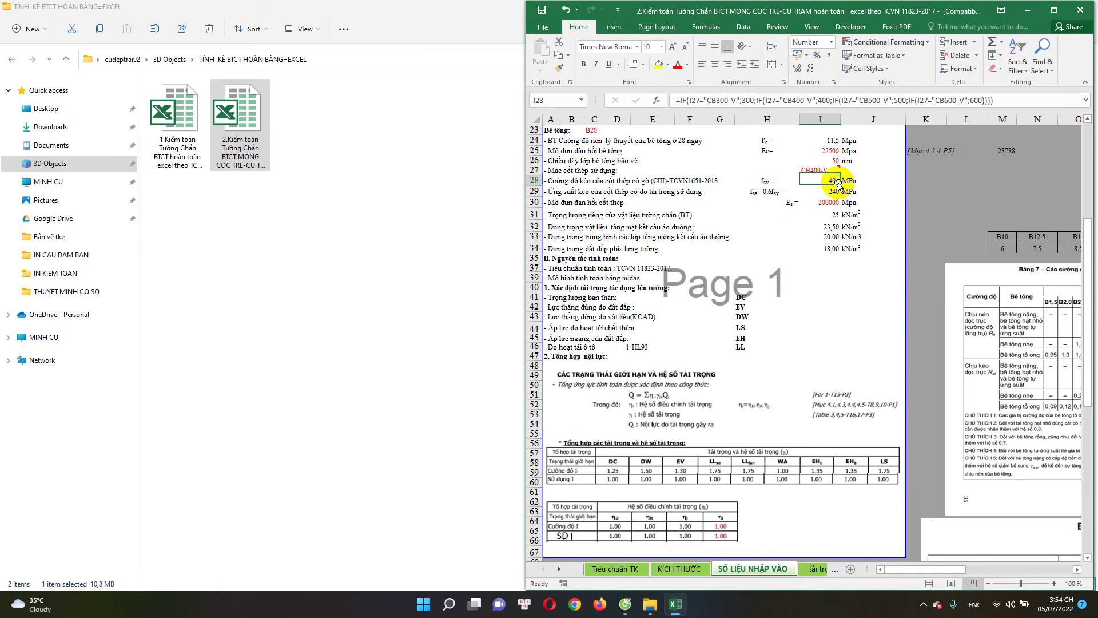
scroll(831, 191, "down", 1)
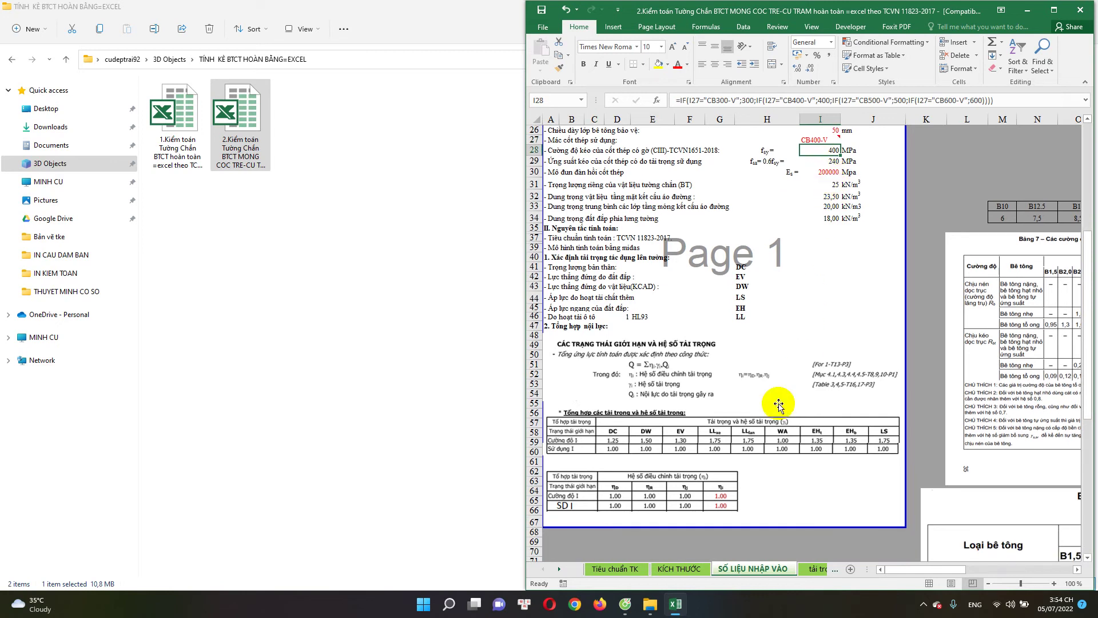
Open the tải trọng tac dung+kiem toan sheet with the window maximized to fill the screen
left_click(818, 571)
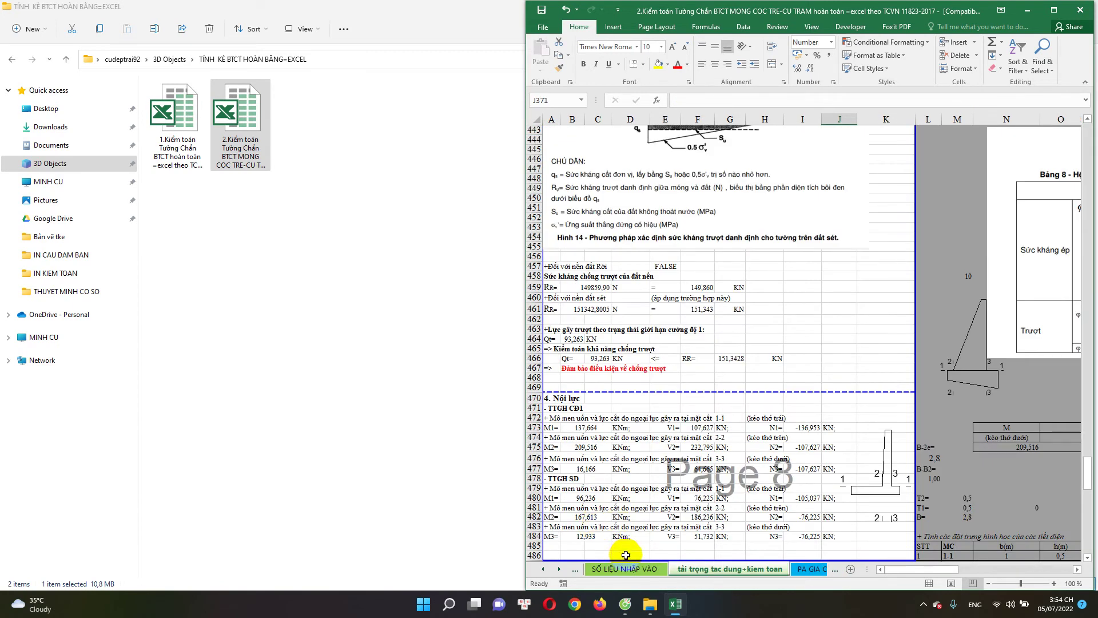
scroll(625, 555, "up", 6)
scroll(607, 459, "up", 6)
scroll(613, 523, "up", 6)
scroll(596, 539, "up", 6)
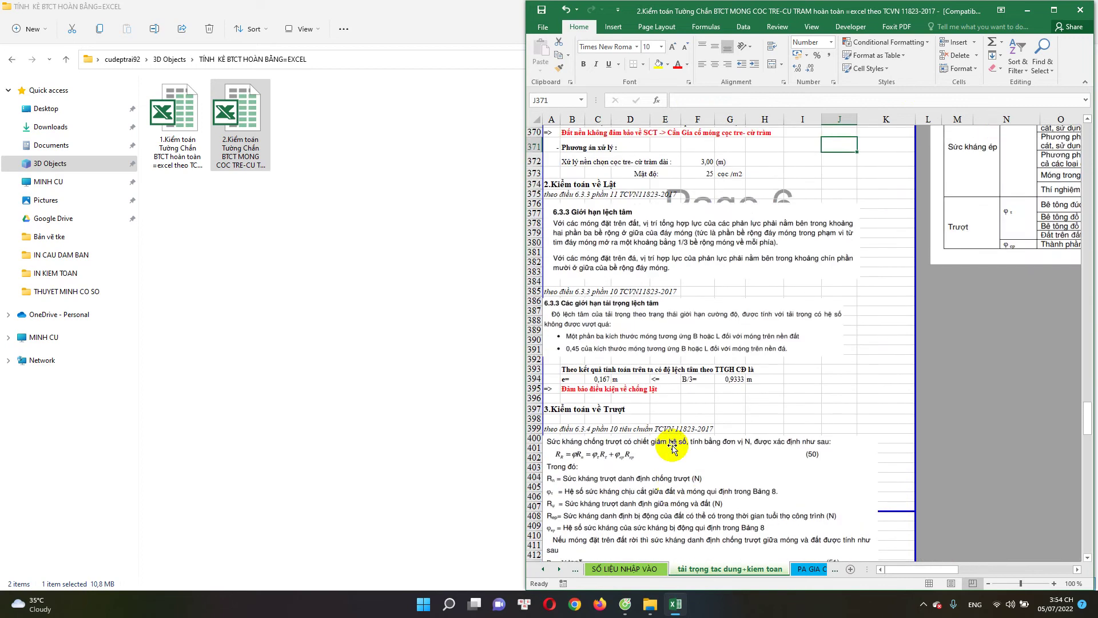
scroll(672, 447, "up", 8)
scroll(794, 423, "up", 8)
scroll(688, 378, "up", 5)
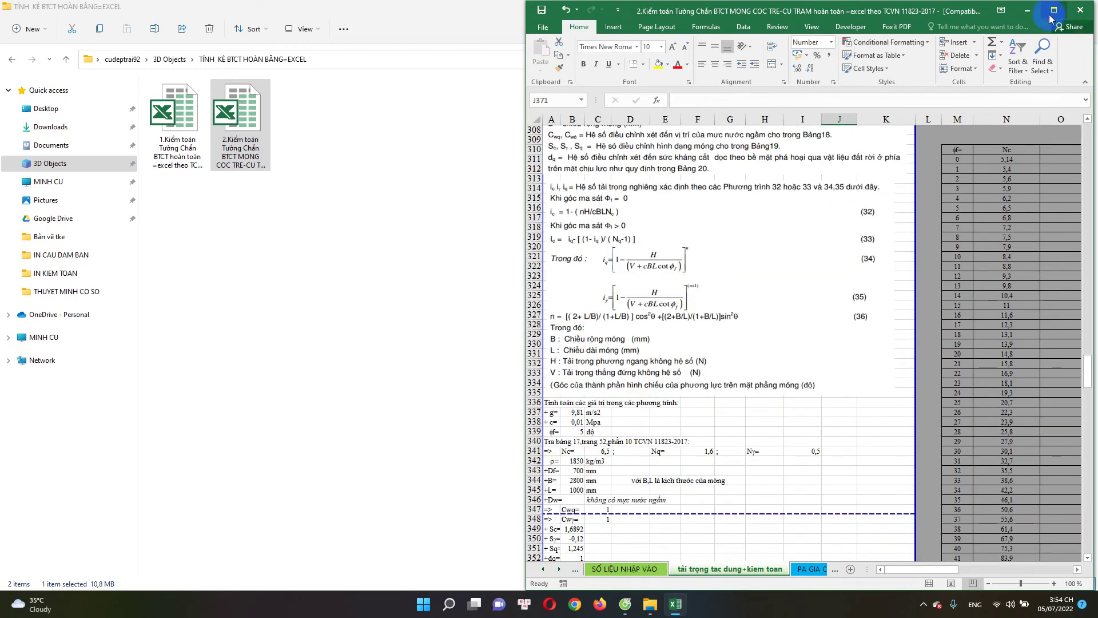
left_click(1051, 12)
scroll(269, 418, "up", 5)
scroll(269, 435, "up", 7)
scroll(286, 469, "up", 7)
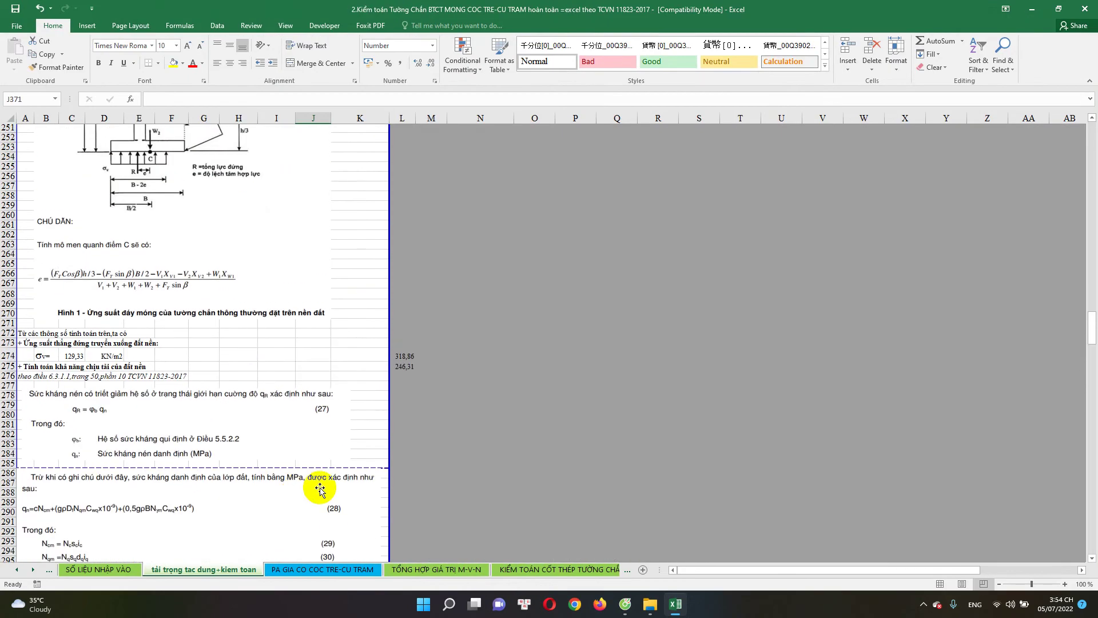
scroll(320, 489, "up", 5)
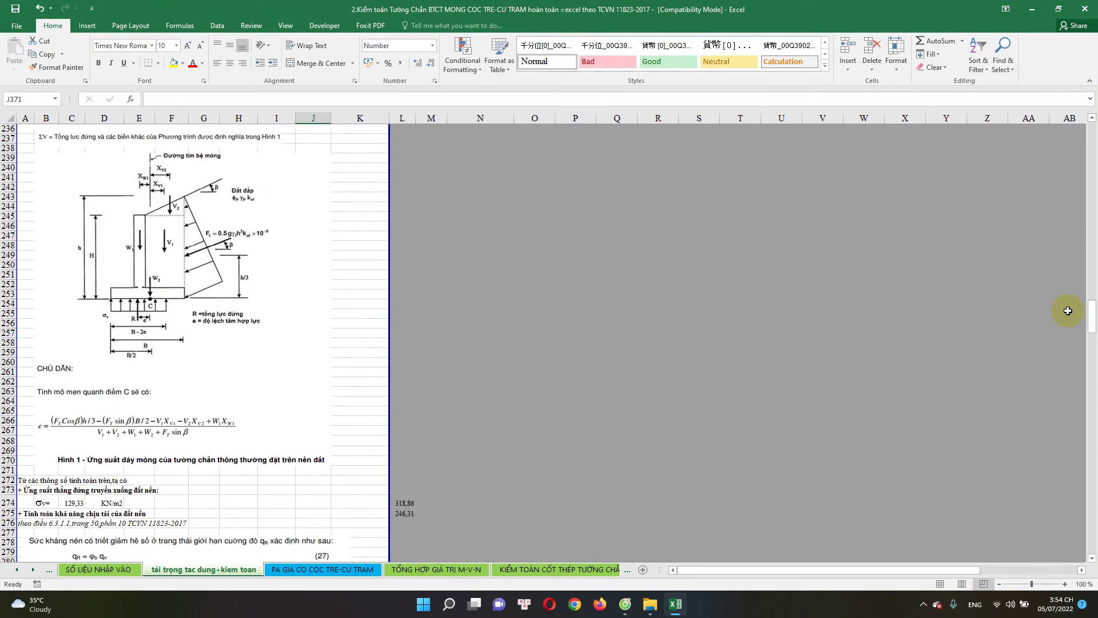
Keep F121's wall-to-wheel distance at >=300, then return to SỐ LIỆU NHẬP VÀO
key("Home")
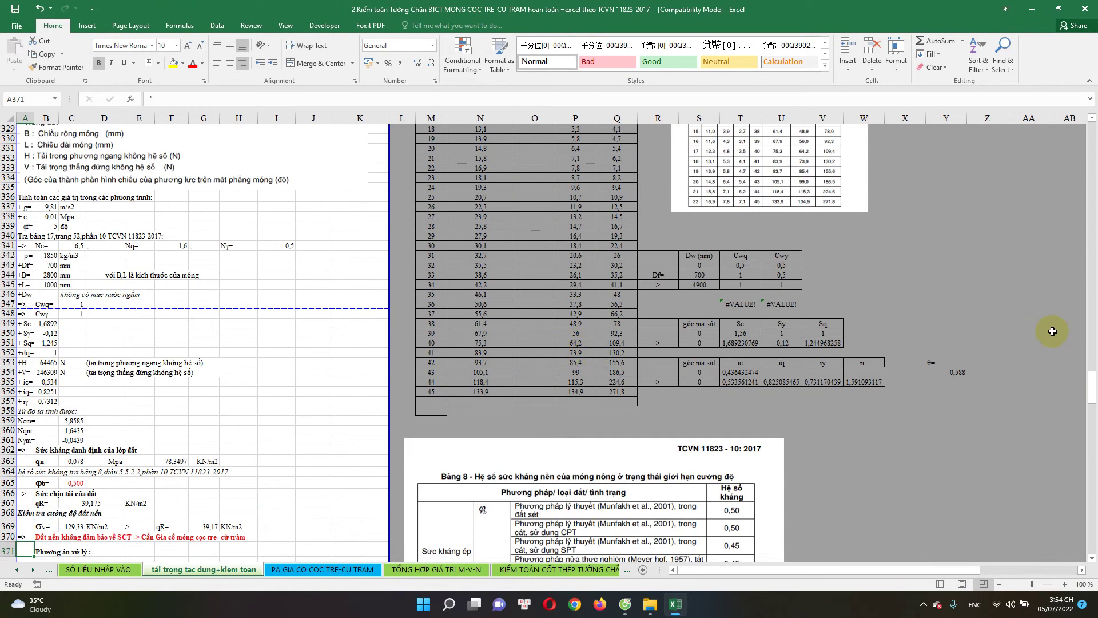
key("Page_Up")
key("Page_Up")
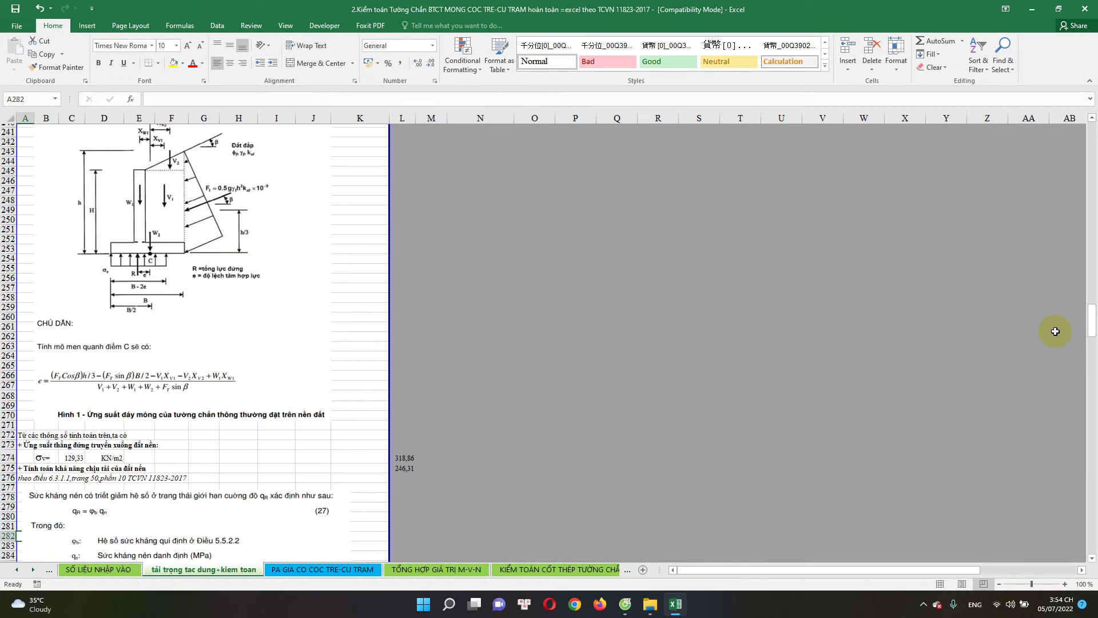
key("Page_Up")
key("Page_Up")
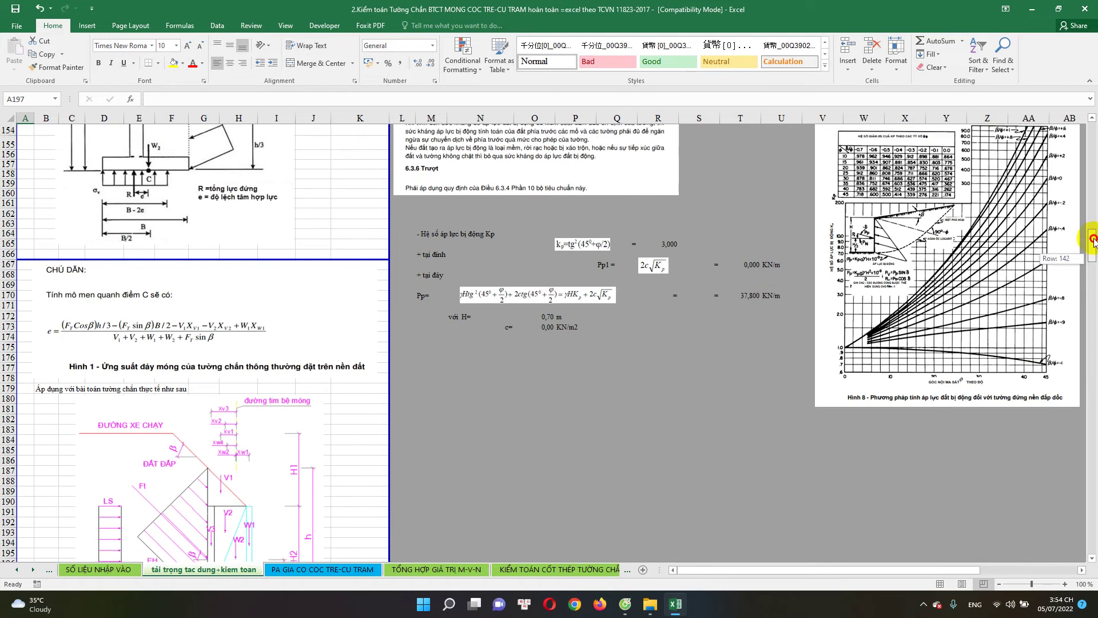
left_click_drag(1092, 255, 1091, 143)
scroll(131, 377, "down", 5)
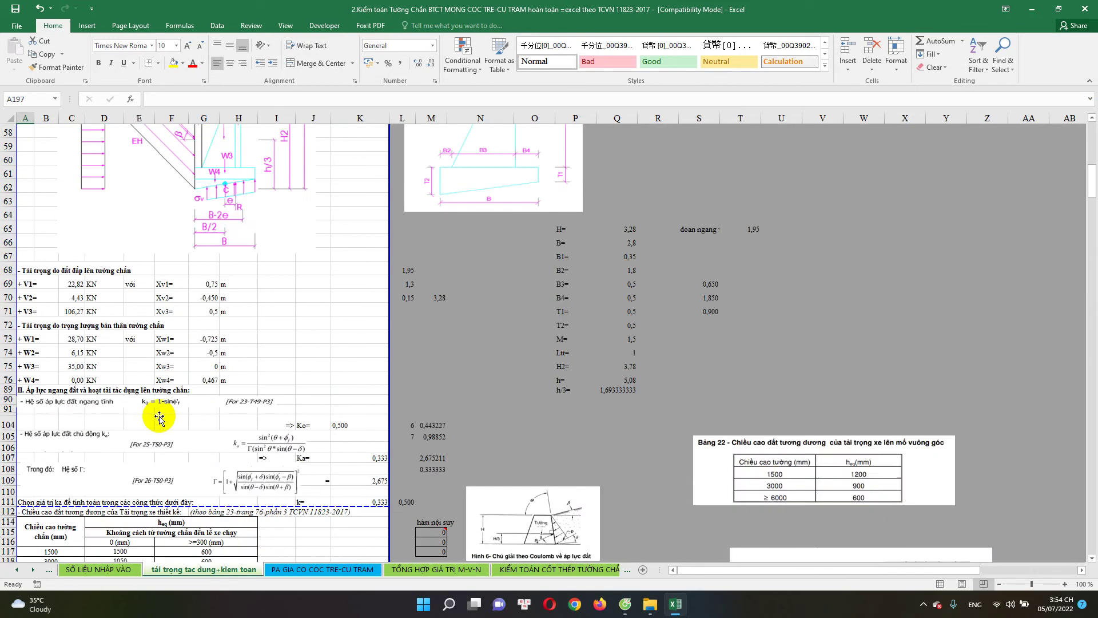
scroll(156, 416, "up", 6)
scroll(115, 271, "down", 5)
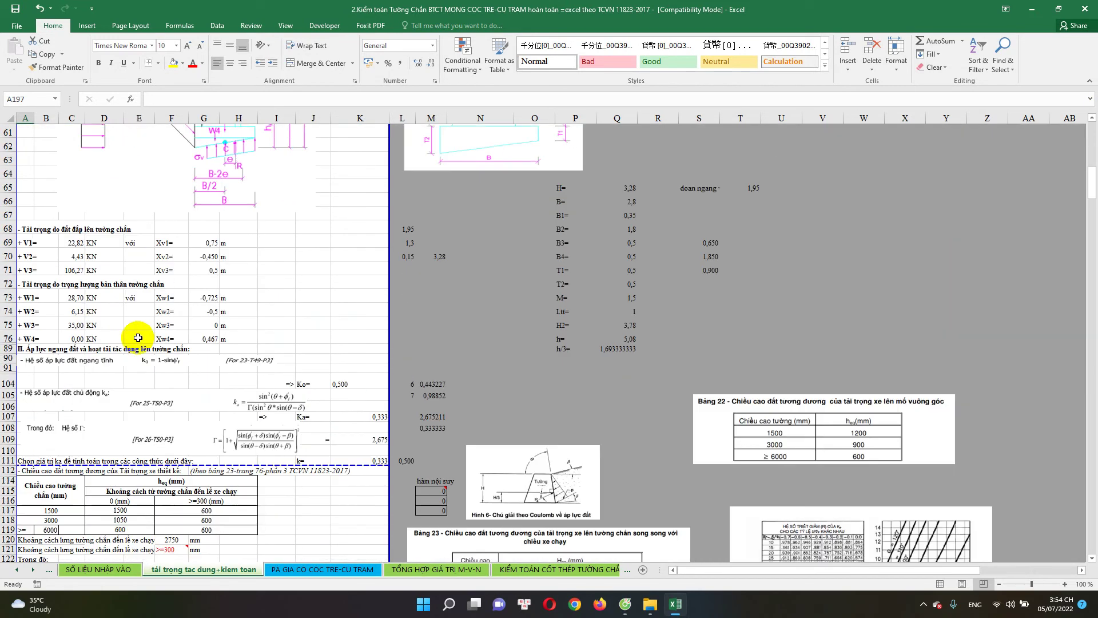
scroll(258, 332, "down", 3)
scroll(240, 358, "down", 3)
scroll(199, 370, "down", 2)
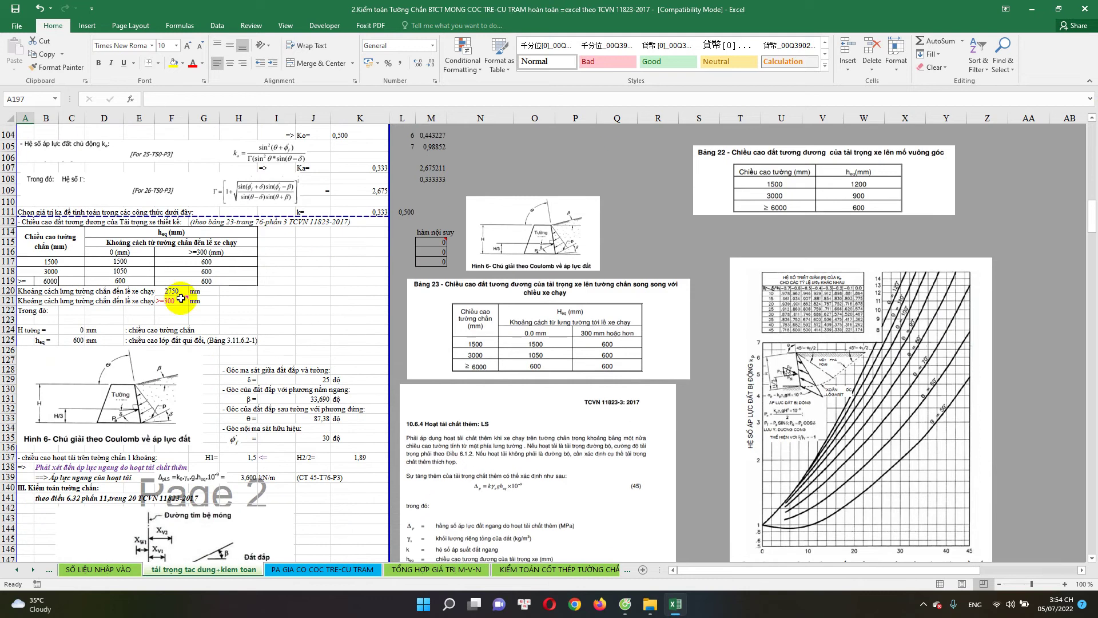
left_click(177, 300)
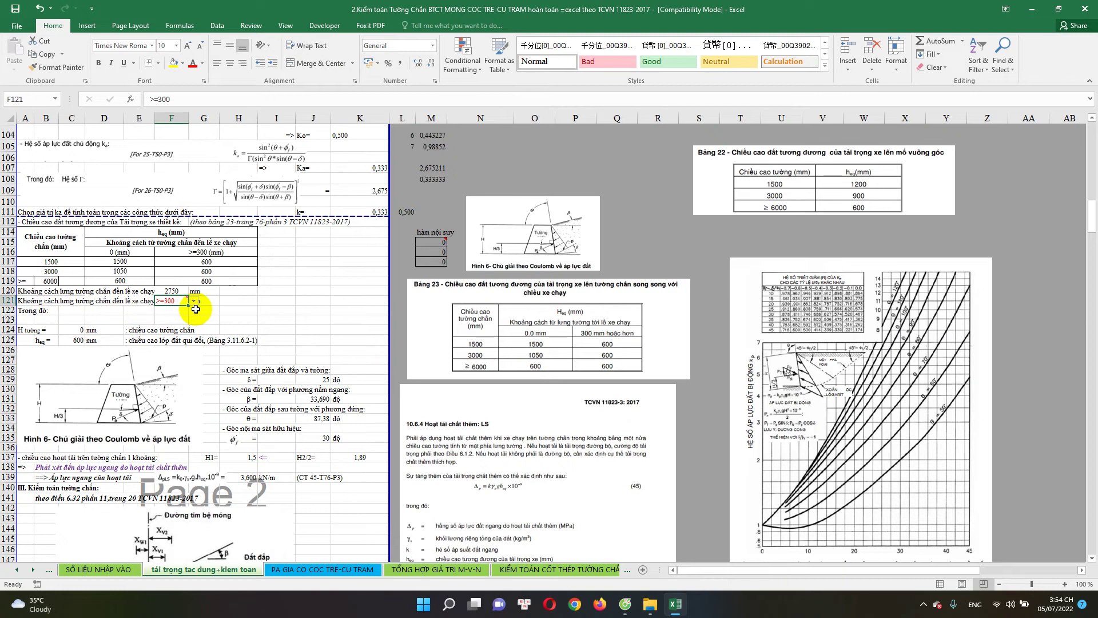
left_click(188, 316)
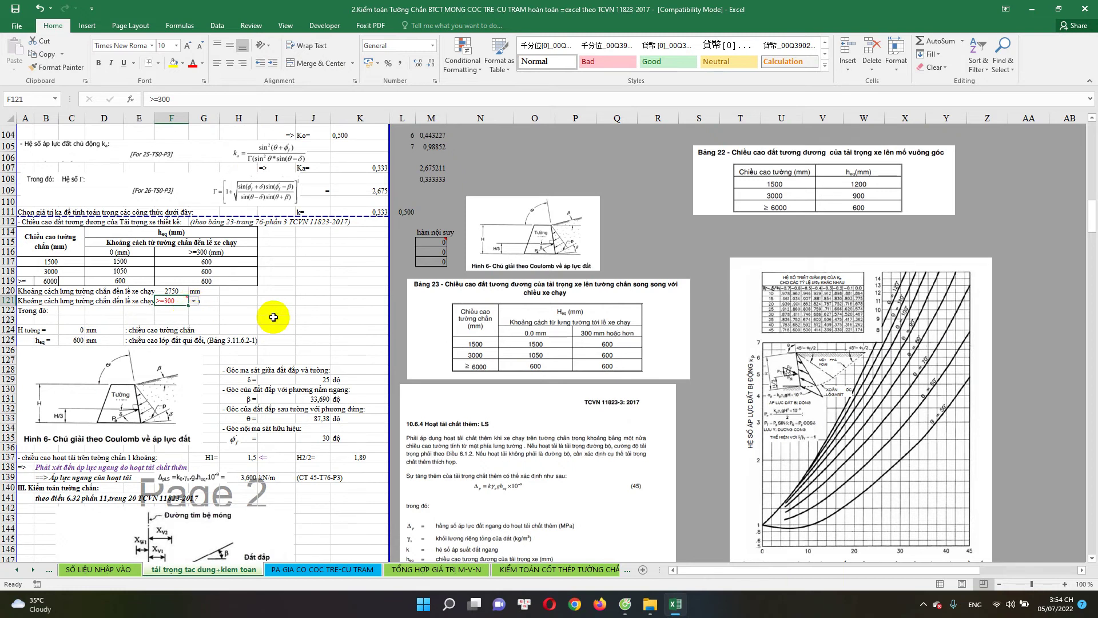
left_click(115, 570)
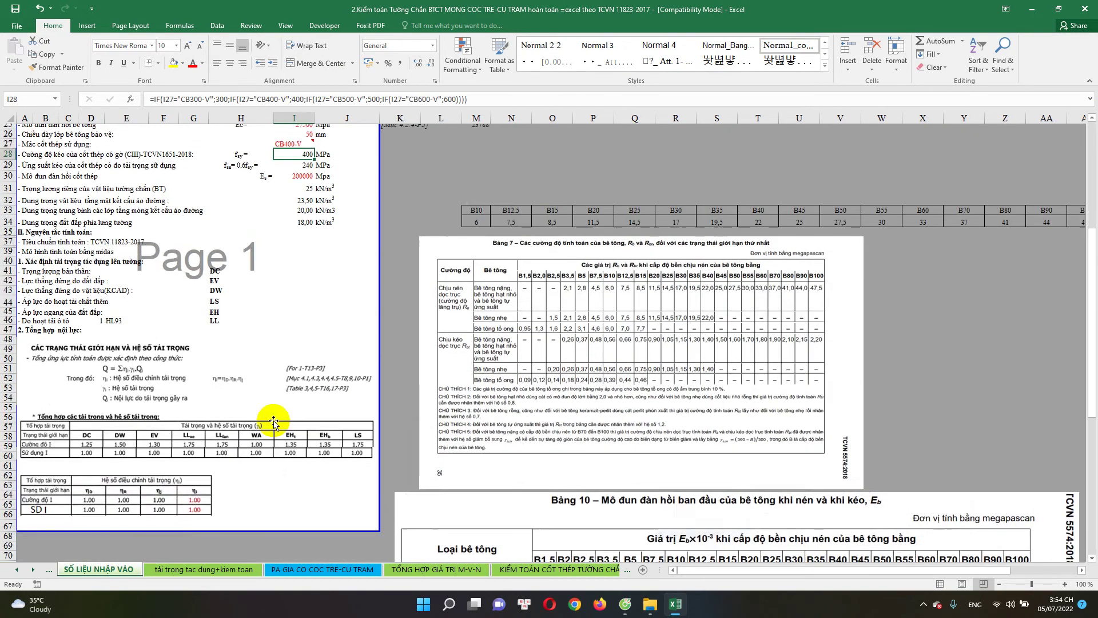
Show the KÍCH THƯỚC sheet from row 1, with the wall sketch and load diagram
scroll(277, 435, "up", 8)
left_click(17, 570)
left_click(78, 569)
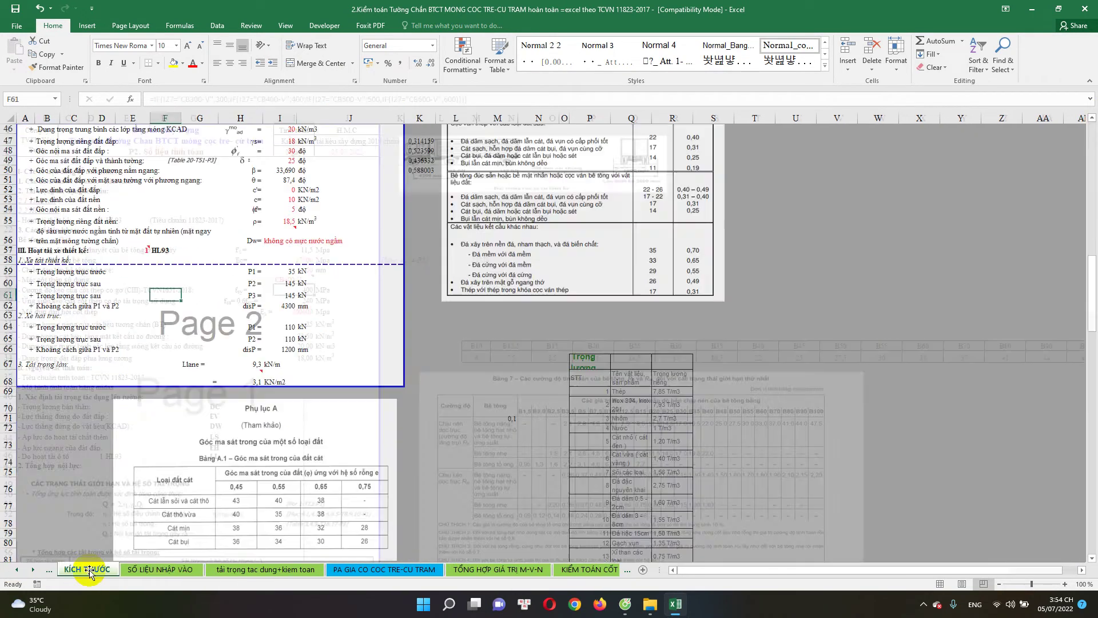
scroll(427, 336, "up", 5)
scroll(427, 336, "up", 5)
scroll(446, 422, "up", 5)
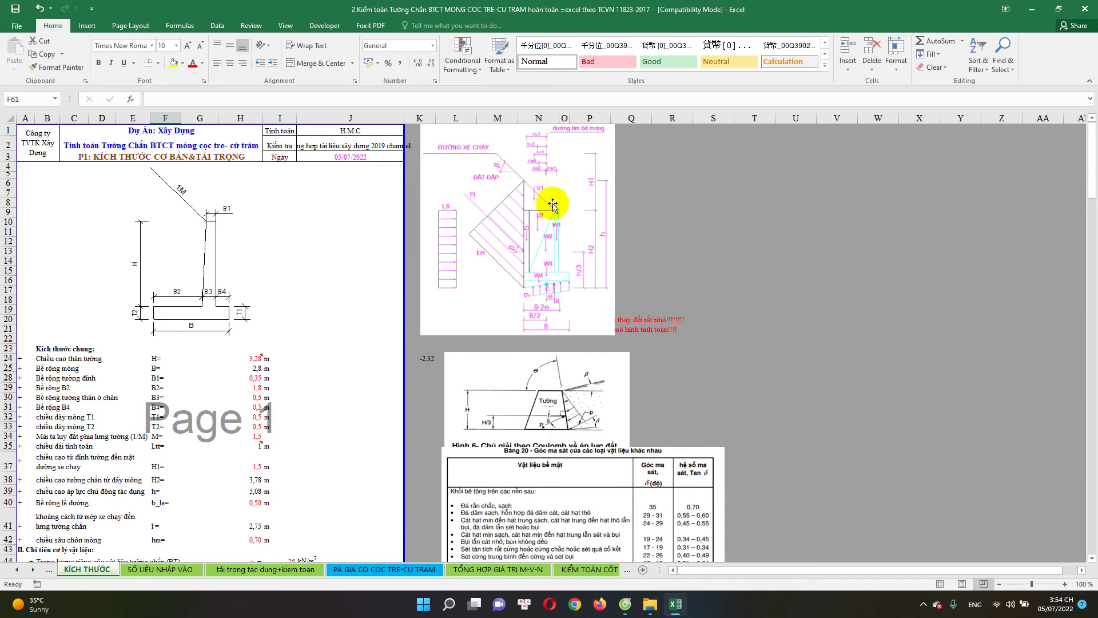
On the loads sheet, check the >=300 distance condition and the 129,33 ground-stress formula
left_click(265, 569)
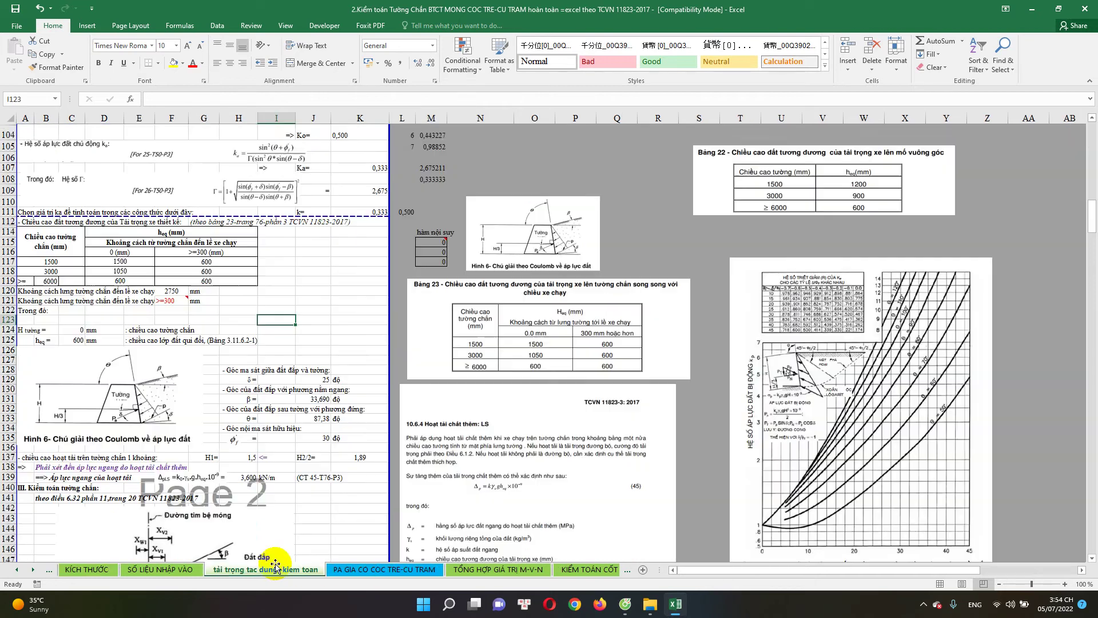
scroll(239, 382, "down", 2)
left_click(171, 279)
scroll(140, 283, "down", 3)
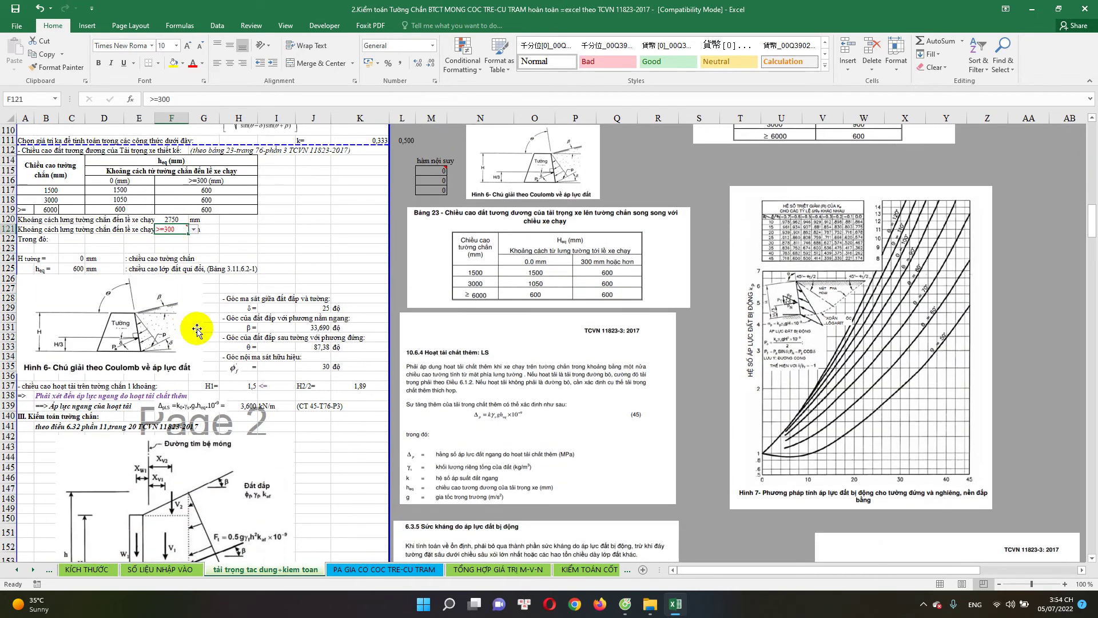
scroll(229, 309, "down", 4)
scroll(263, 309, "down", 1)
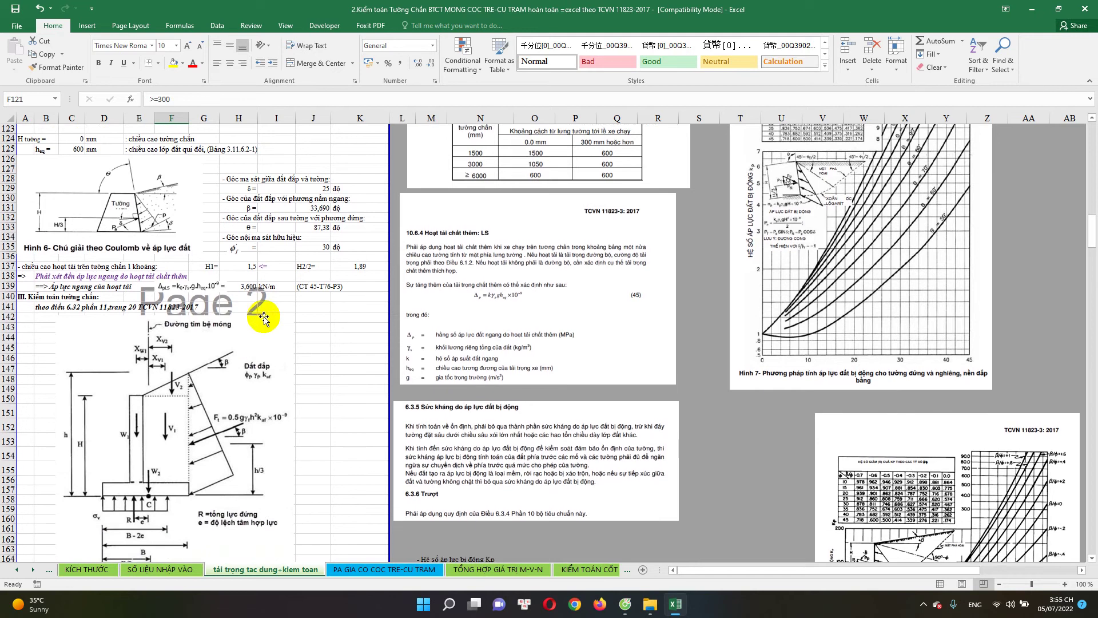
scroll(183, 309, "down", 3)
scroll(209, 372, "down", 3)
scroll(209, 355, "down", 3)
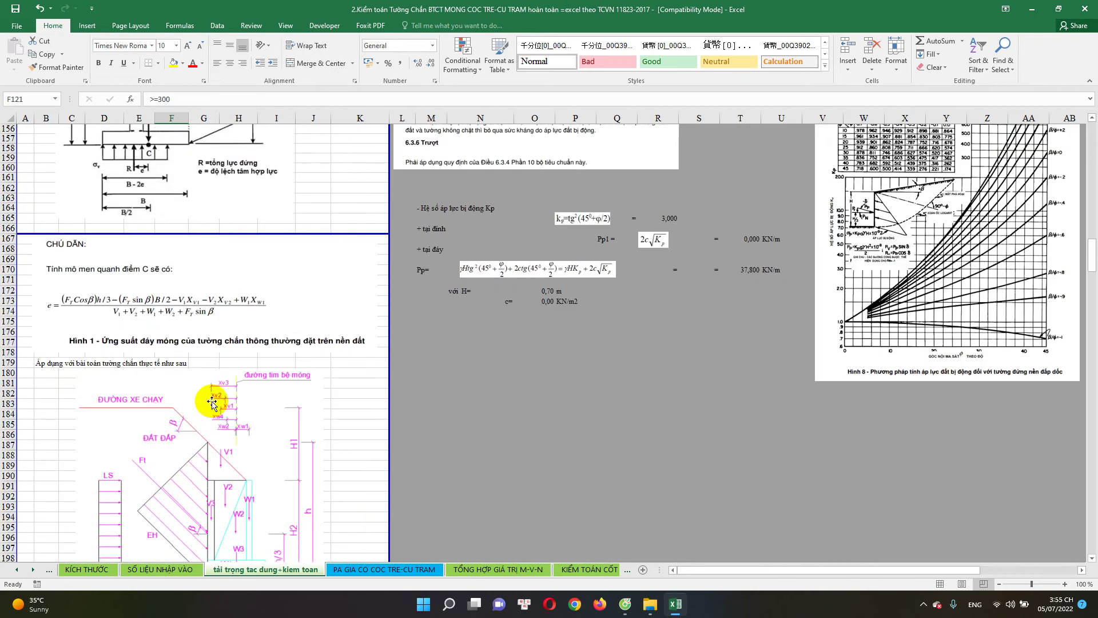
scroll(209, 332, "down", 4)
scroll(210, 331, "down", 6)
scroll(246, 320, "down", 1)
scroll(229, 289, "down", 1)
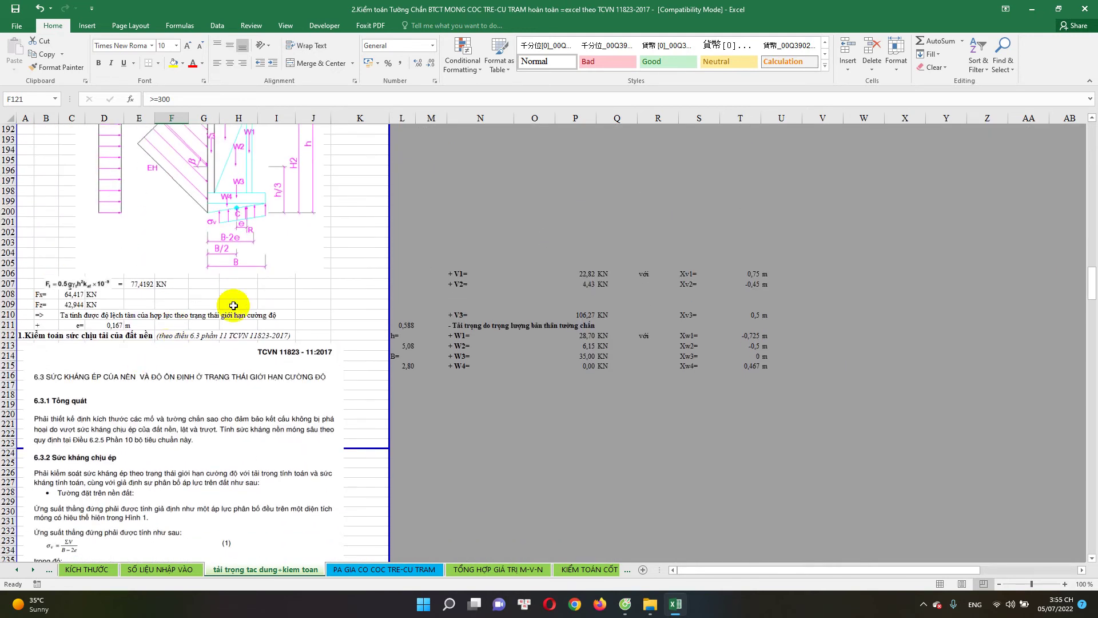
scroll(147, 376, "down", 4)
scroll(147, 377, "down", 3)
scroll(171, 395, "down", 4)
scroll(192, 404, "down", 3)
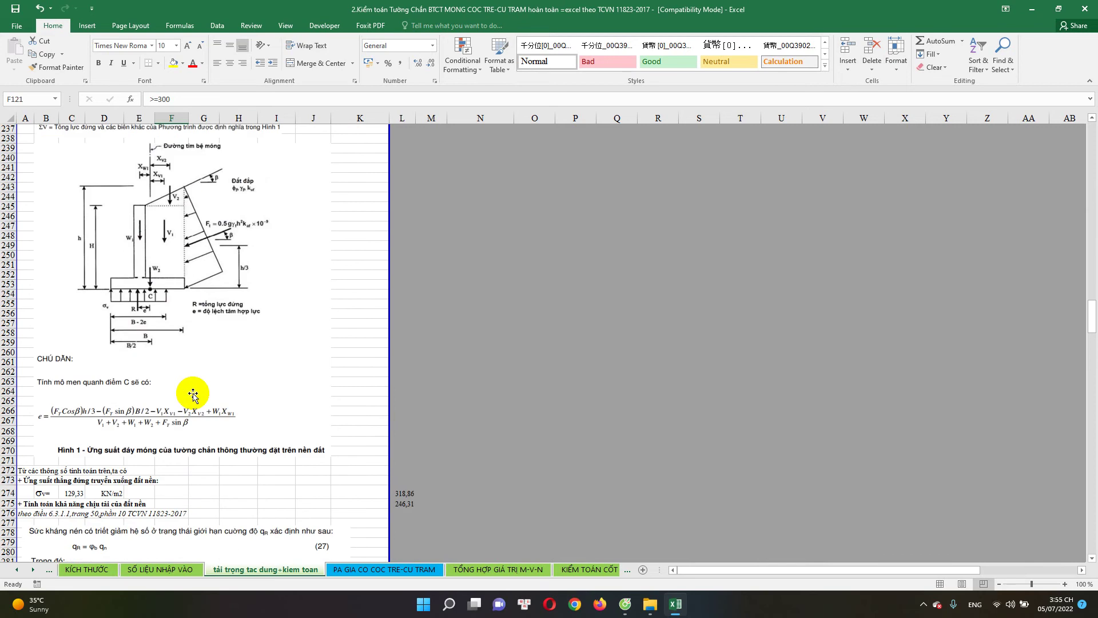
scroll(200, 378, "down", 1)
scroll(200, 377, "down", 4)
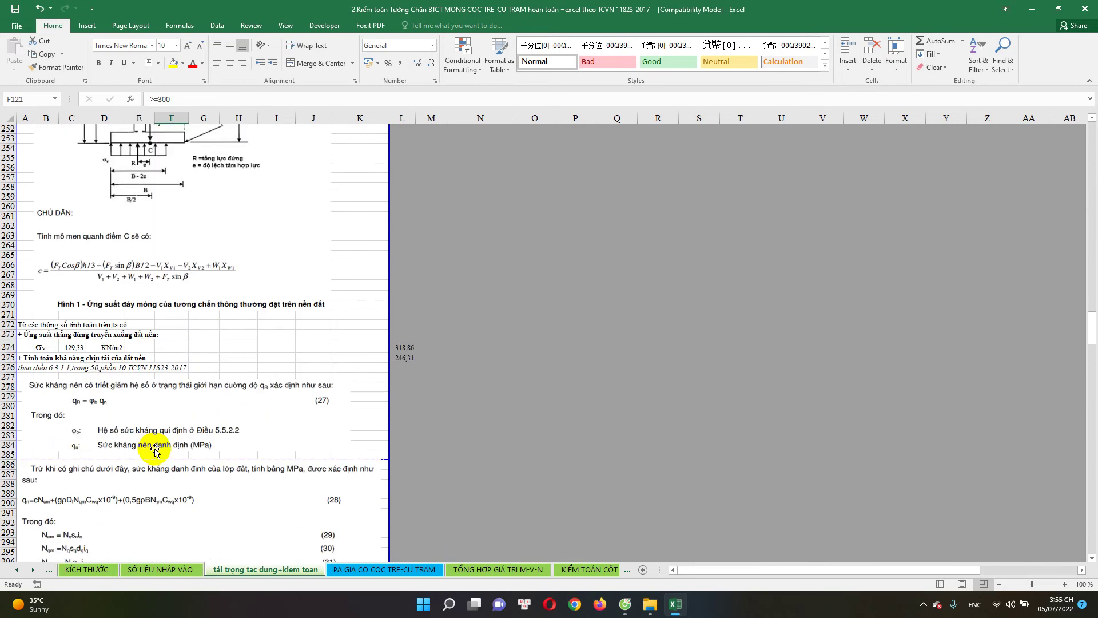
left_click(76, 347)
Confirm the friction angle links to 5 and the bearing capacity reads 39,17 KN/m2
scroll(76, 347, "down", 3)
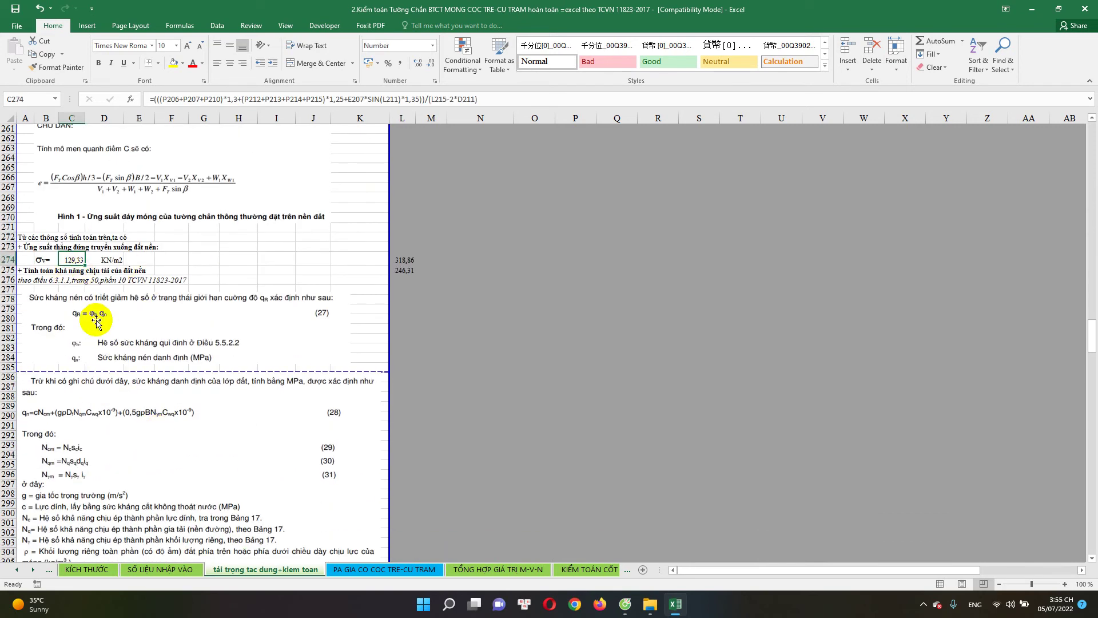
scroll(131, 309, "down", 1)
scroll(165, 294, "down", 6)
scroll(115, 343, "down", 1)
scroll(136, 311, "up", 5)
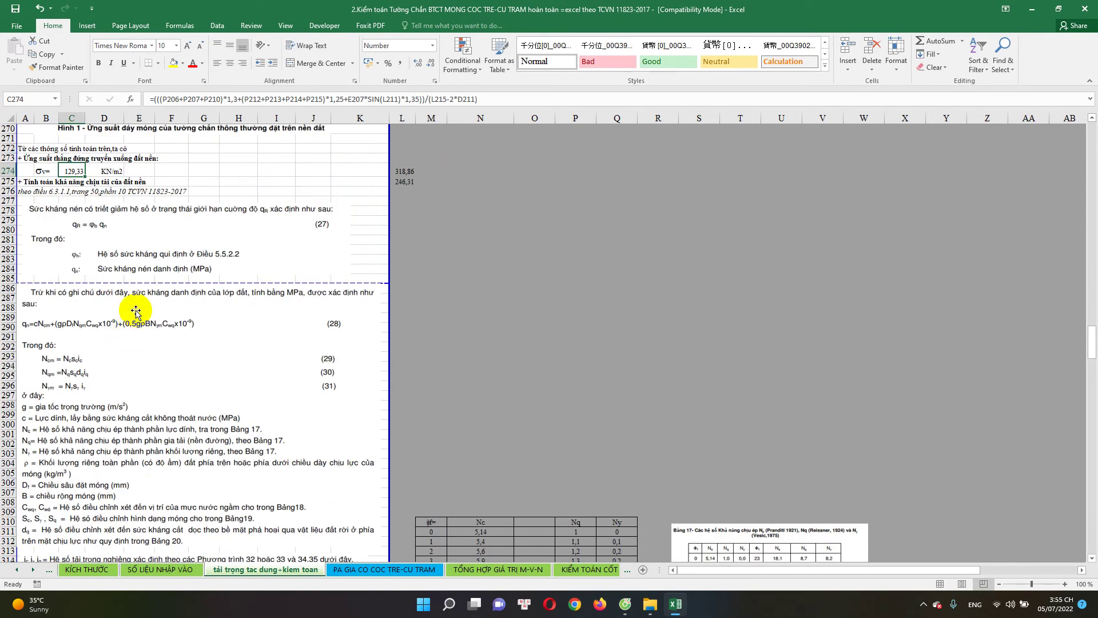
scroll(136, 312, "down", 2)
scroll(86, 344, "down", 5)
scroll(123, 453, "down", 3)
scroll(139, 422, "down", 2)
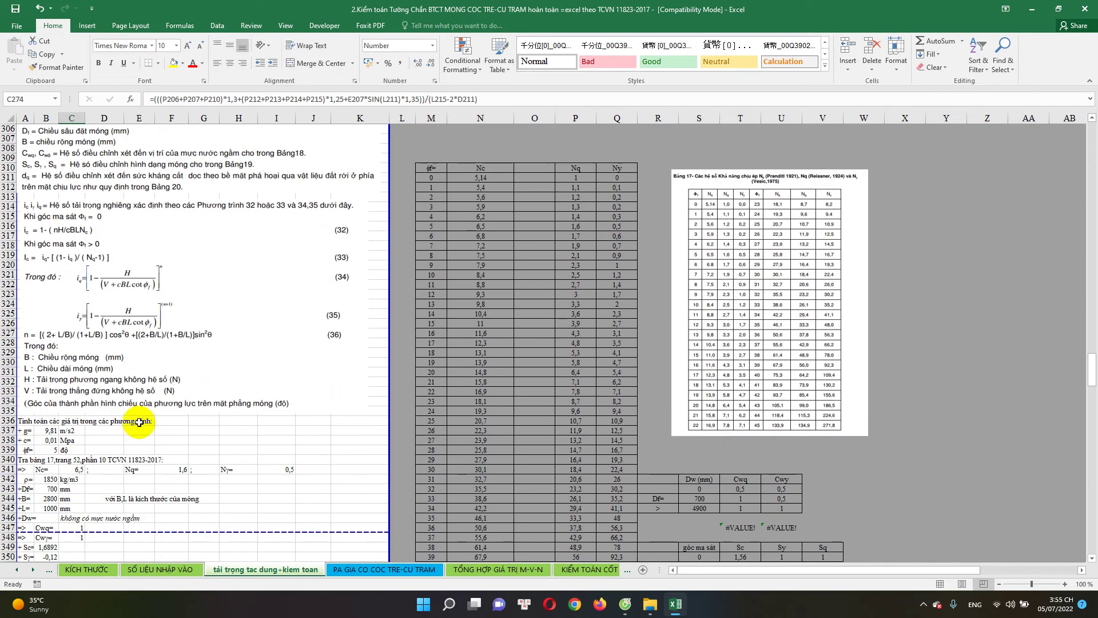
scroll(139, 422, "down", 2)
double_click(52, 392)
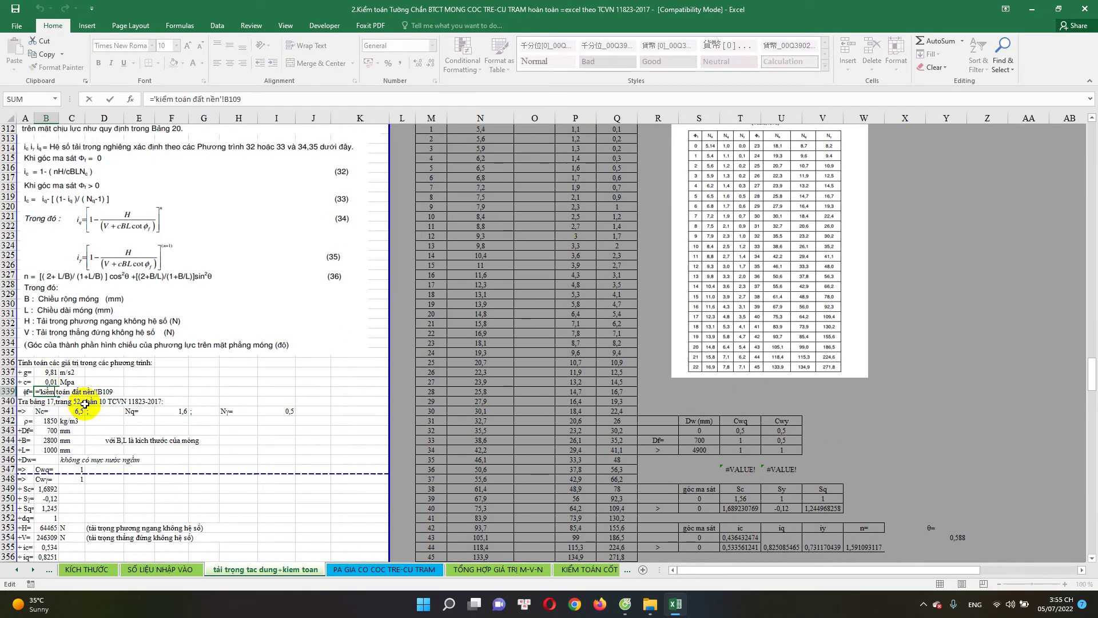
key("Escape")
scroll(188, 373, "down", 2)
scroll(233, 385, "down", 1)
scroll(109, 408, "down", 1)
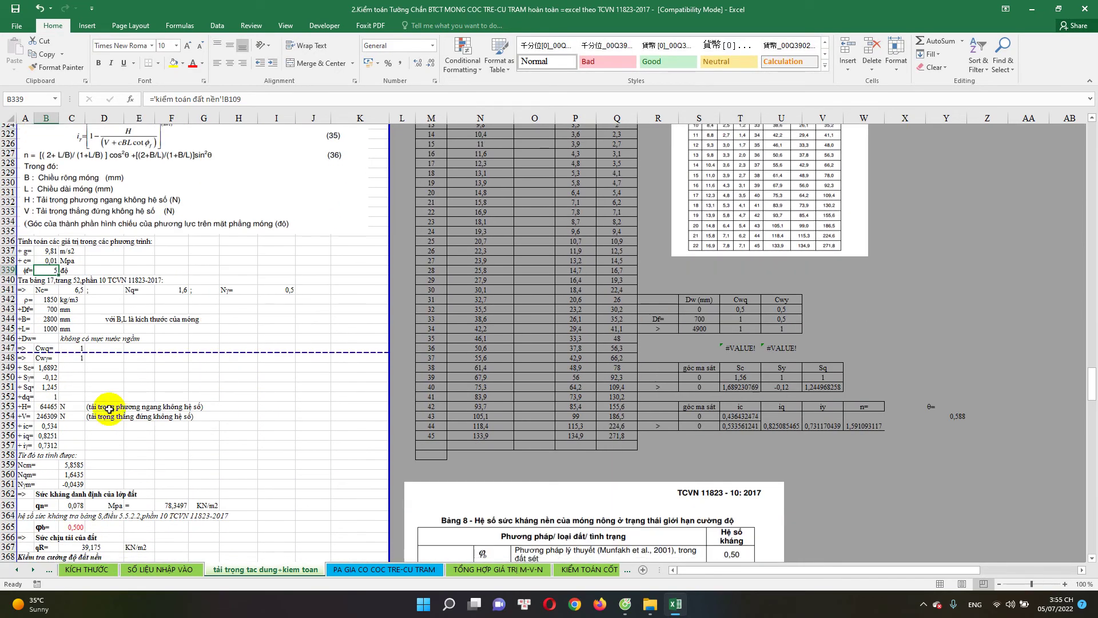
scroll(109, 408, "down", 2)
scroll(106, 423, "down", 1)
scroll(106, 437, "down", 1)
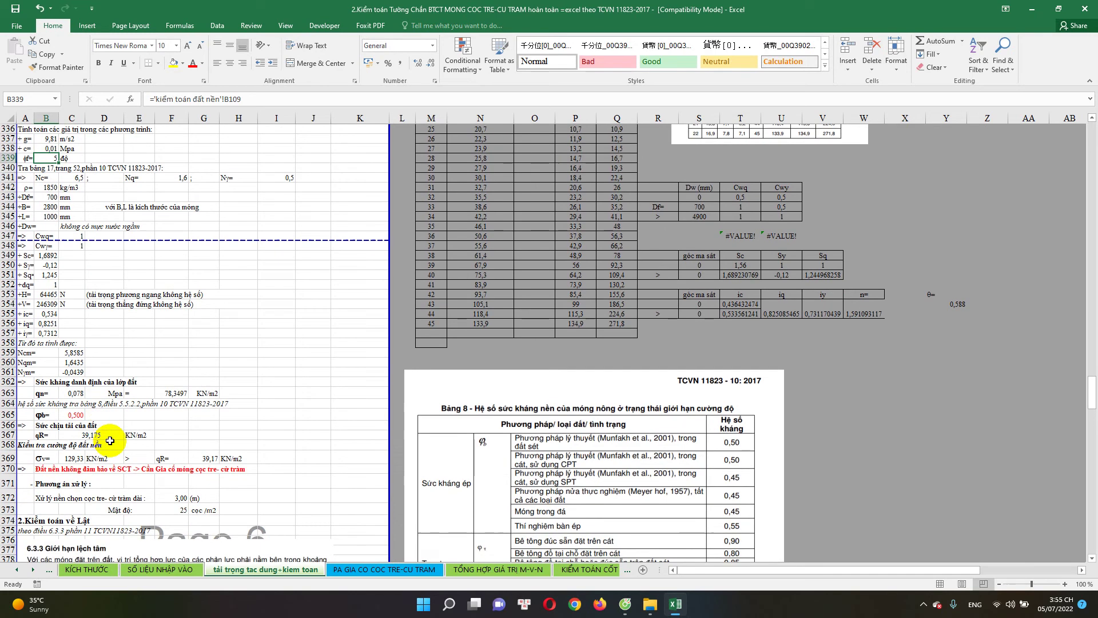
left_click(209, 457)
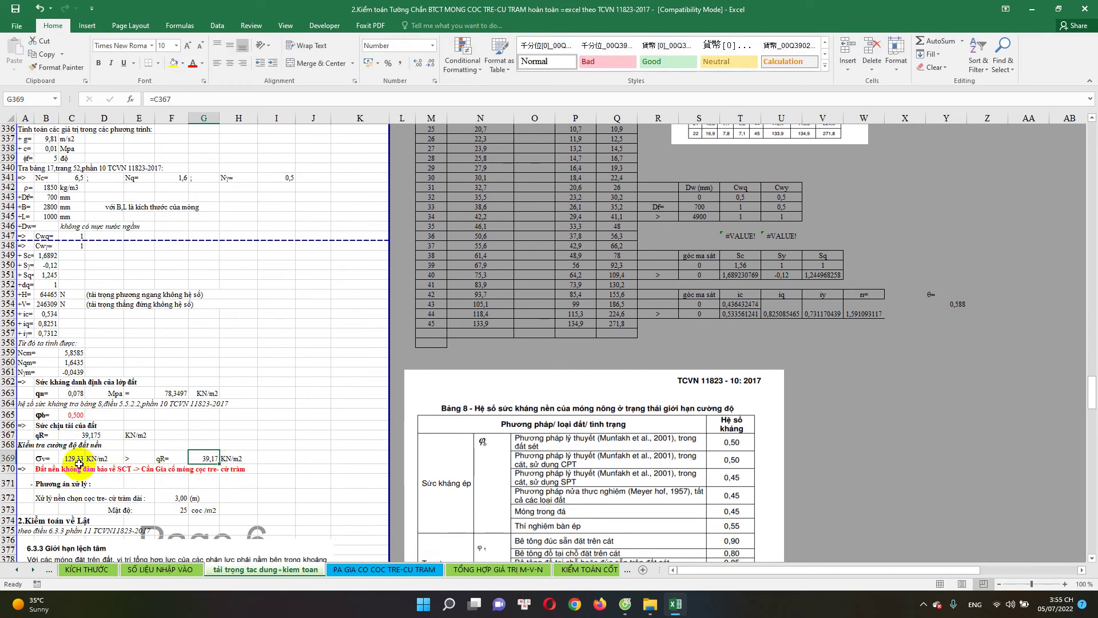
Check KÍCH THƯỚC soil inputs: friction angle 5, cohesion 10 KN/m2, unit weight 18,5
left_click(87, 569)
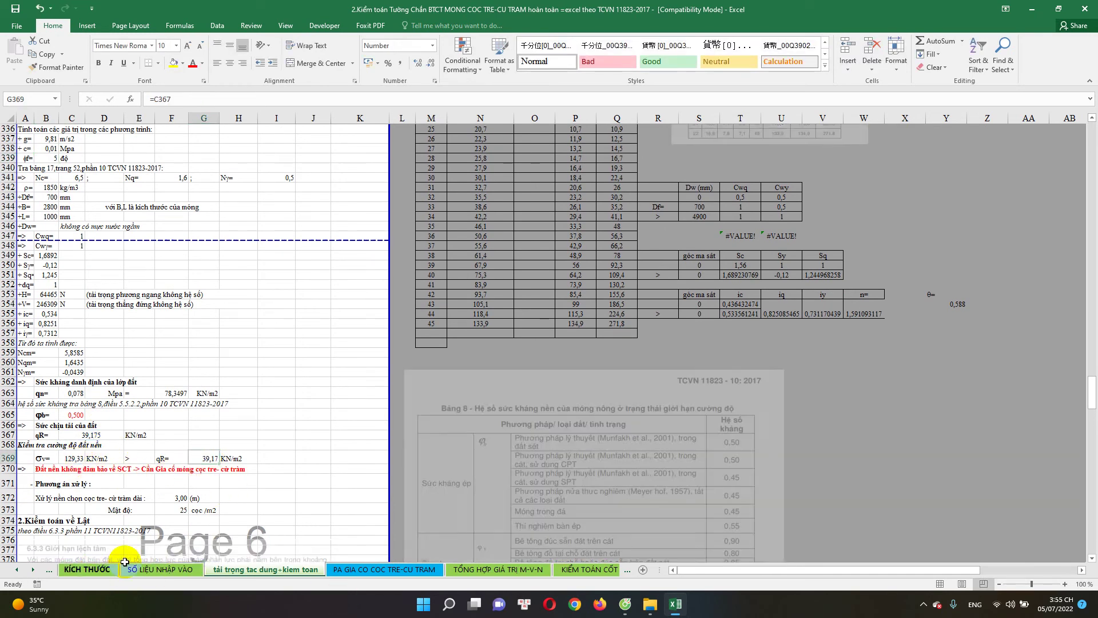
scroll(304, 458, "down", 6)
scroll(307, 449, "down", 1)
scroll(319, 432, "down", 1)
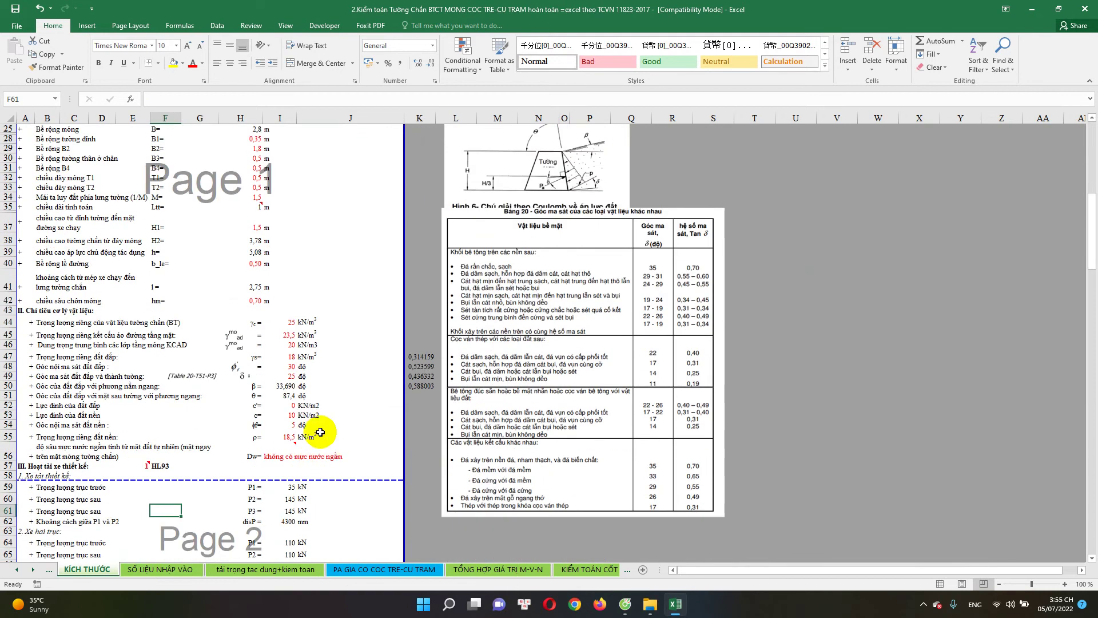
scroll(291, 414, "down", 1)
left_click(290, 416)
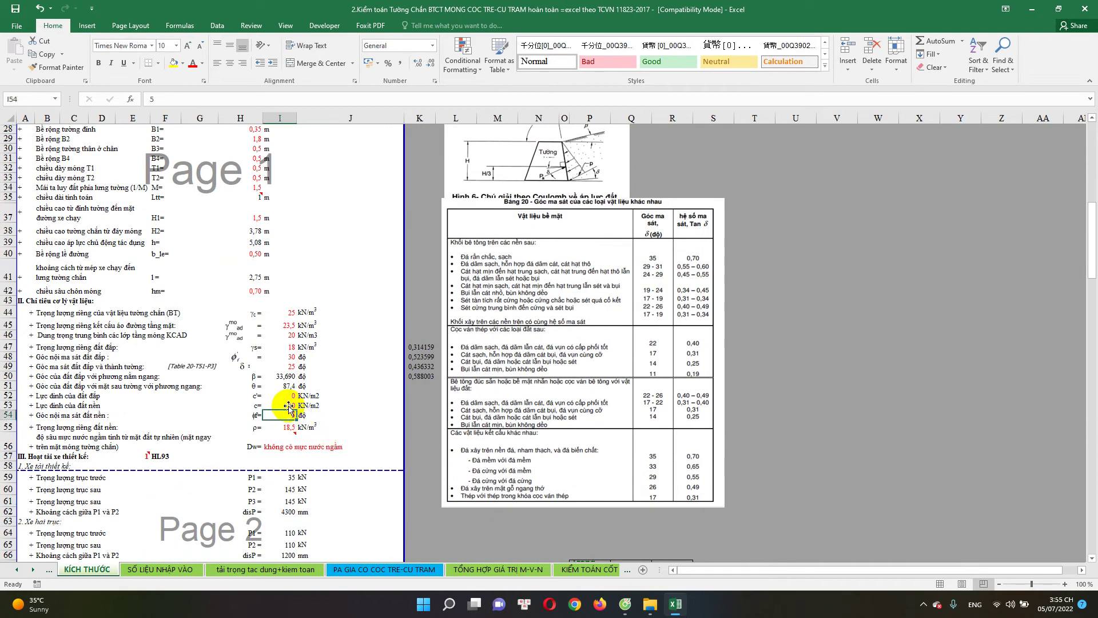
left_click(289, 406)
left_click(285, 426)
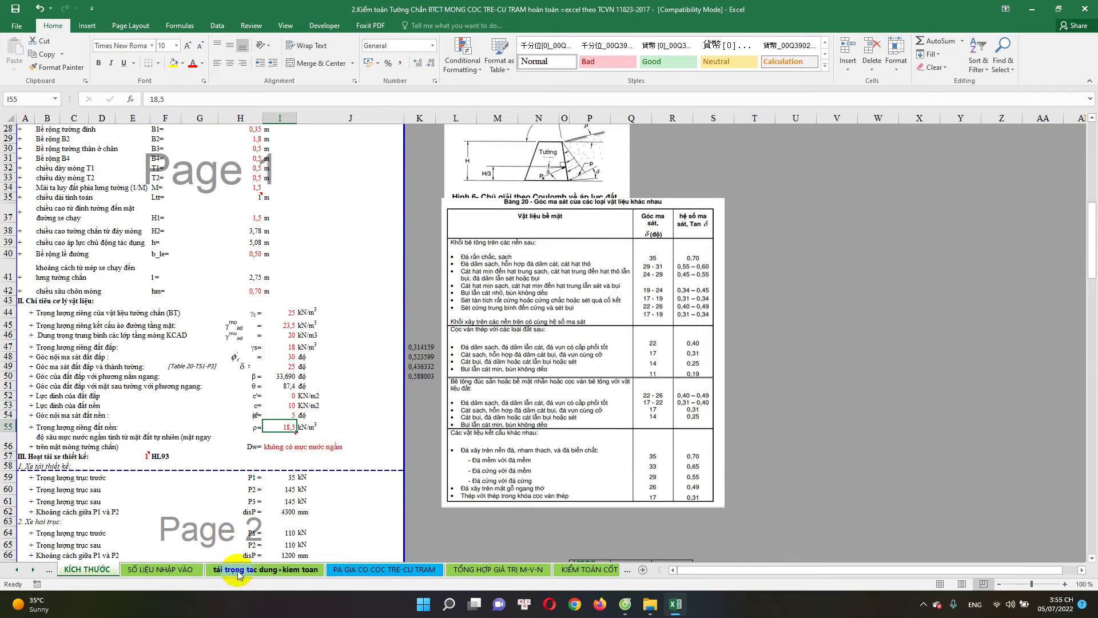
left_click(280, 575)
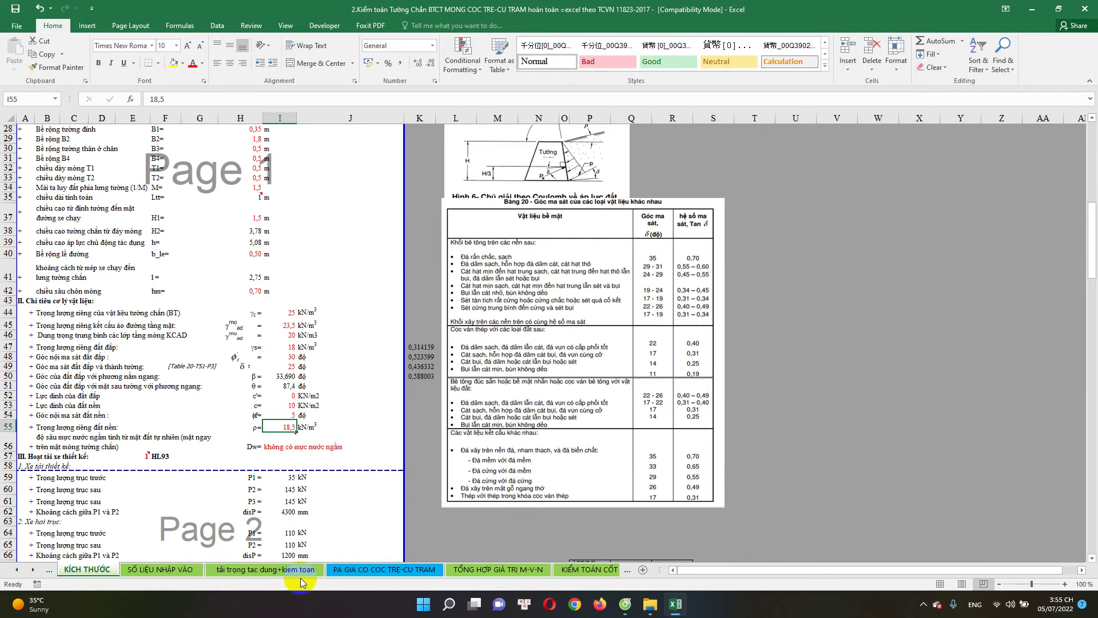
Read the B370 IF formula confirming the bearing check calls for bamboo piles
scroll(209, 446, "down", 2)
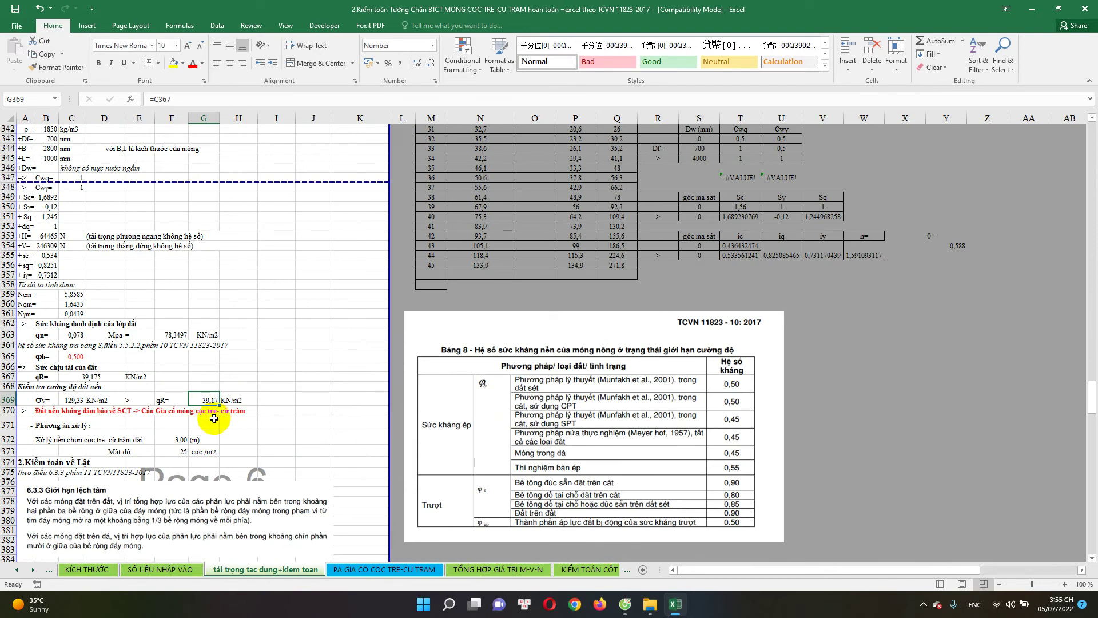
scroll(229, 400, "down", 1)
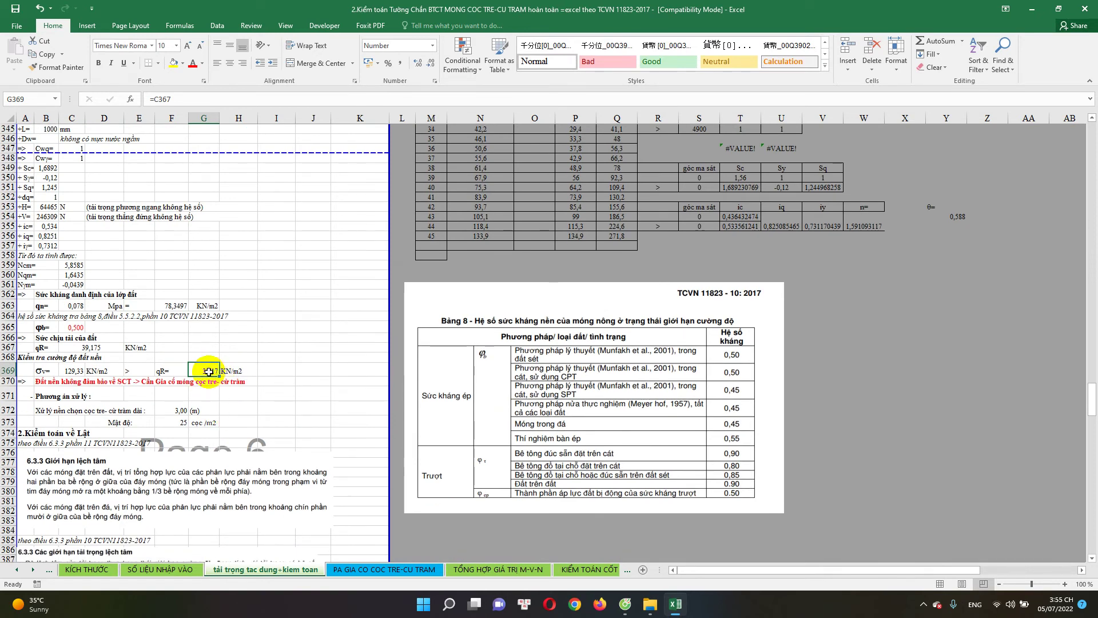
double_click(47, 381)
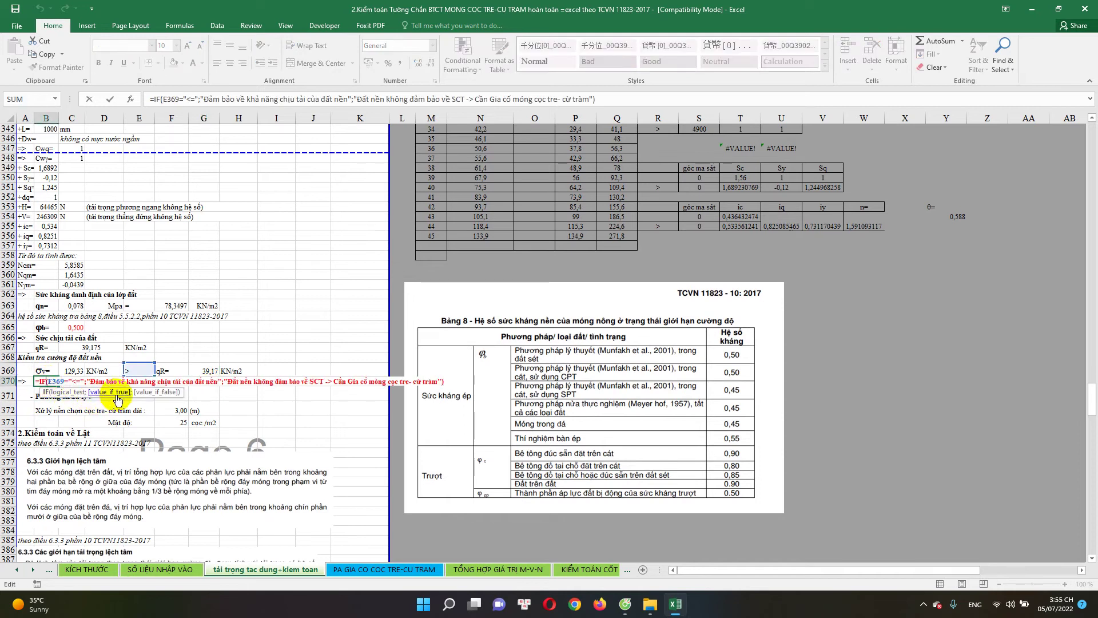
key("Escape")
scroll(109, 343, "down", 1)
left_click(52, 367)
scroll(86, 365, "down", 1)
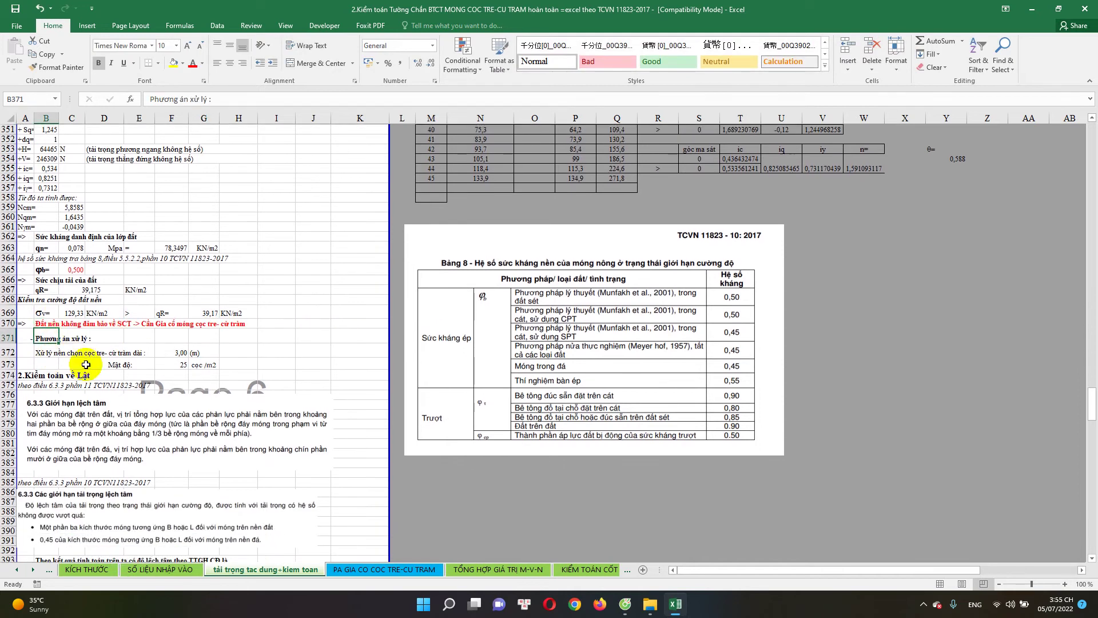
double_click(47, 325)
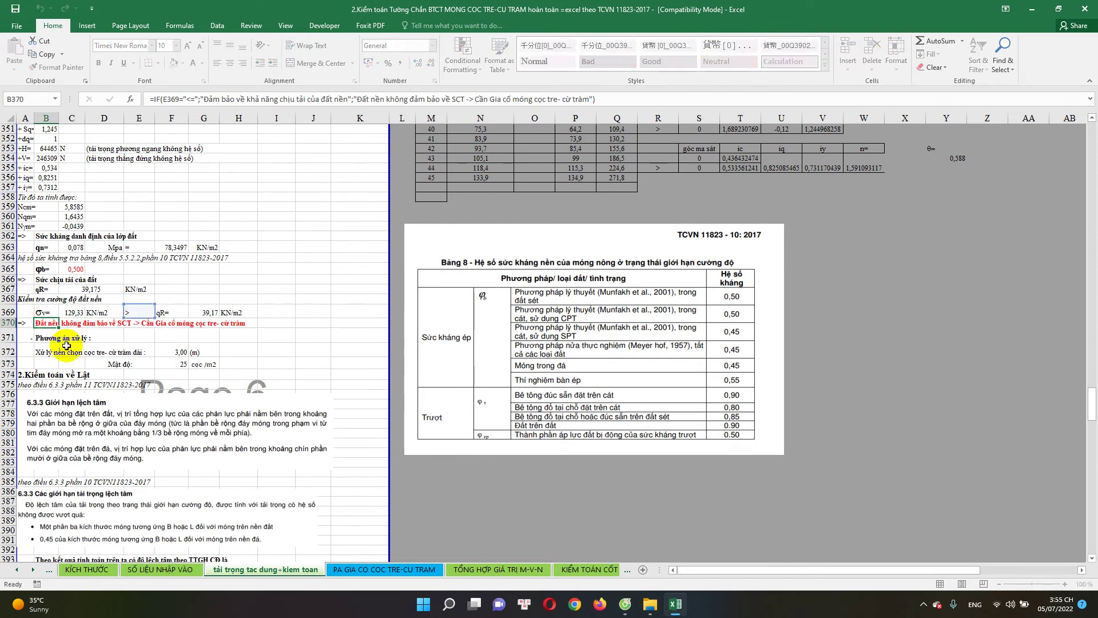
left_click(47, 337)
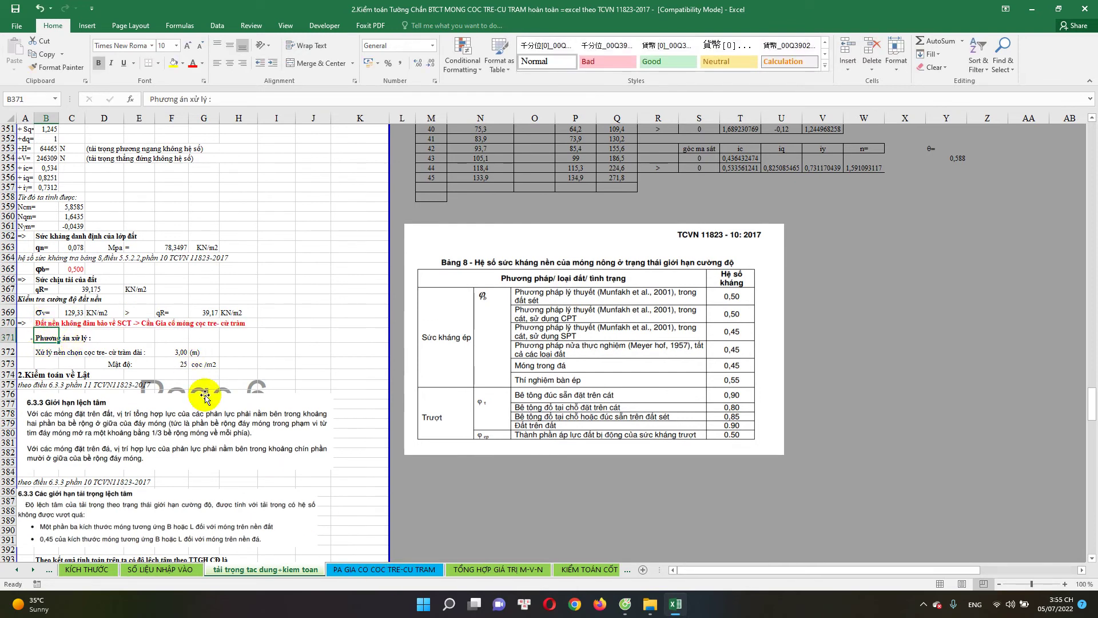
Trace the 3,00 m pile length and 25 piles/m2 density to the PA GIA sheet
left_click(155, 356)
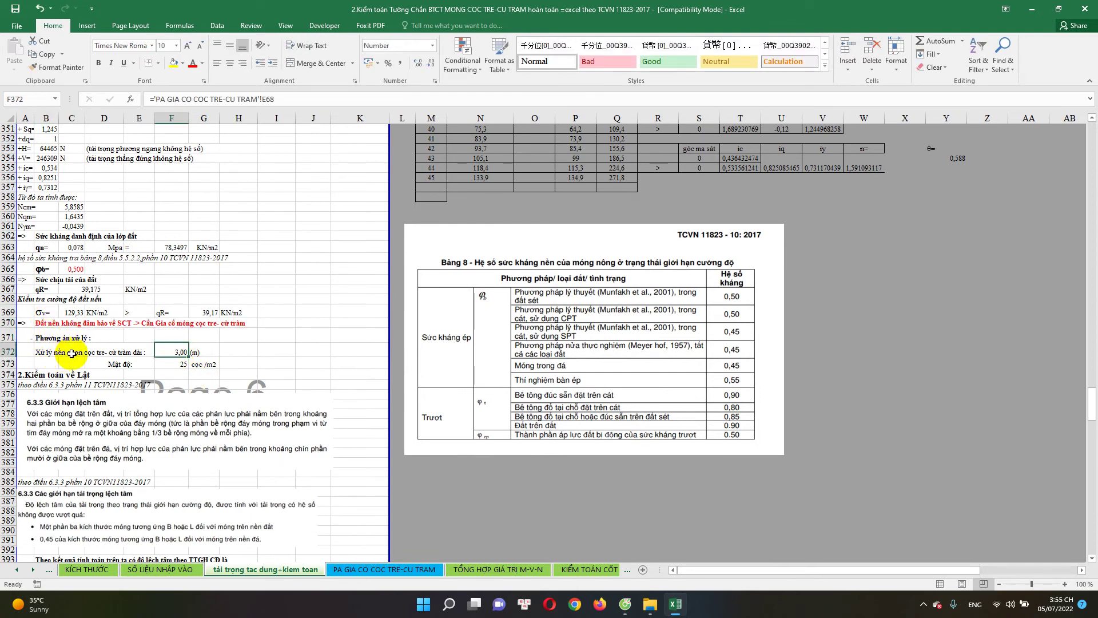
double_click(179, 351)
key("Escape")
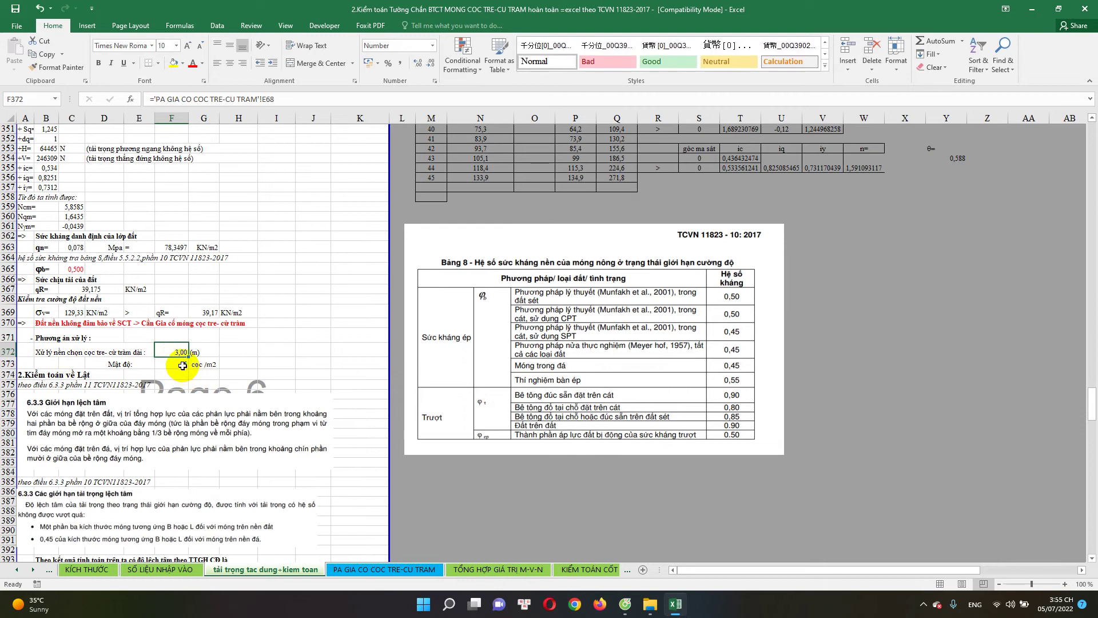
left_click(384, 569)
Check the chosen 3,00 m pile length in E68 on the PA GIA CO COC TRE-CU TRAM sheet
left_click(292, 569)
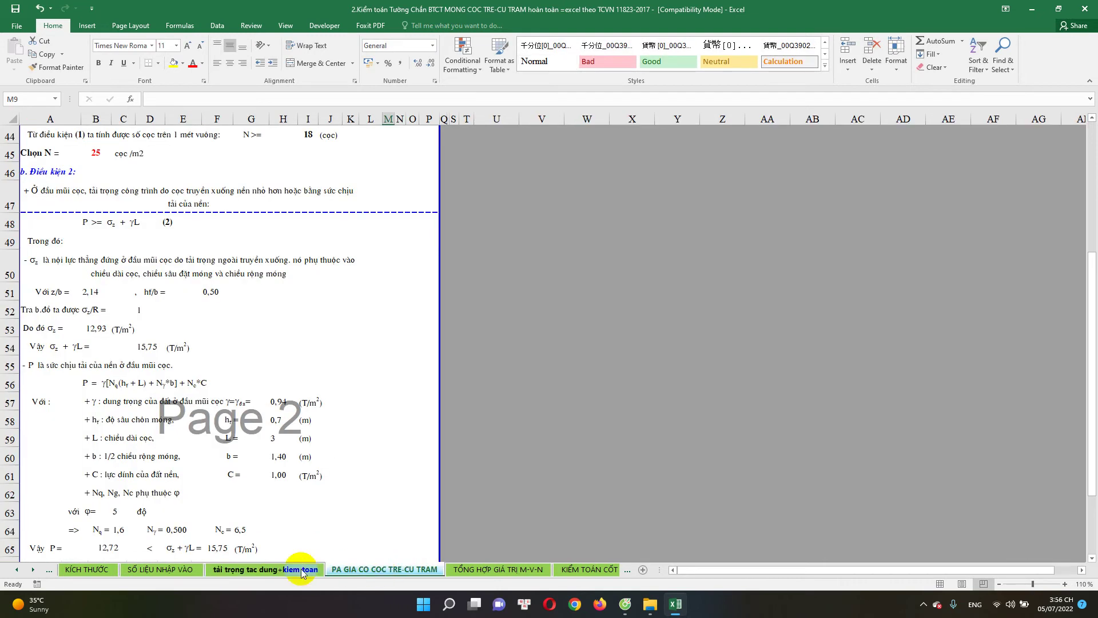
left_click(366, 569)
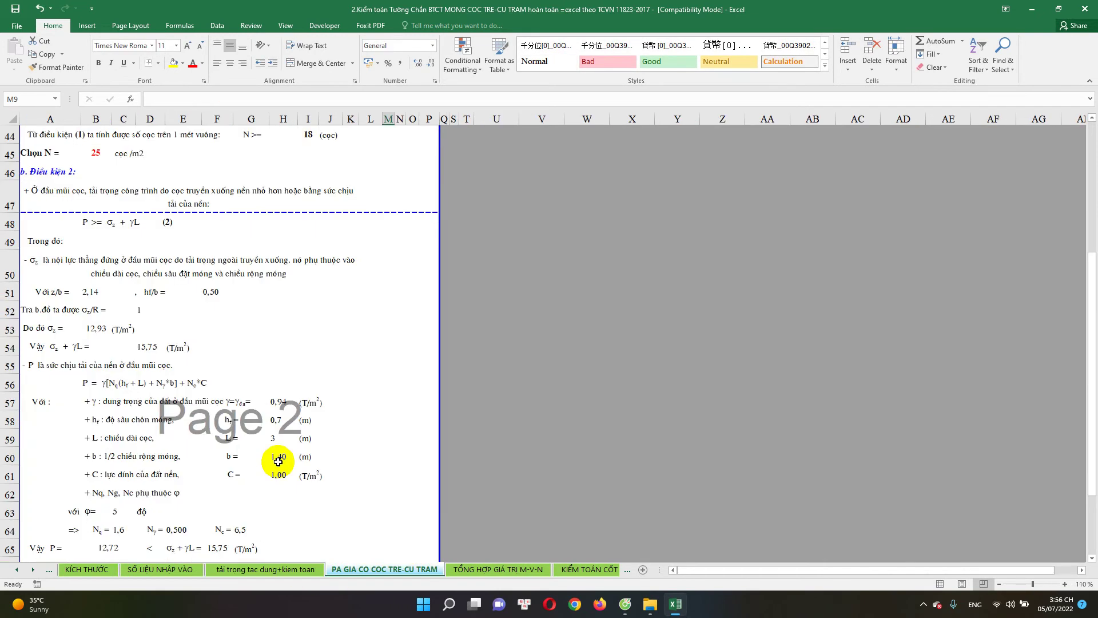
scroll(223, 380, "up", 5)
scroll(225, 374, "up", 3)
scroll(251, 400, "down", 5)
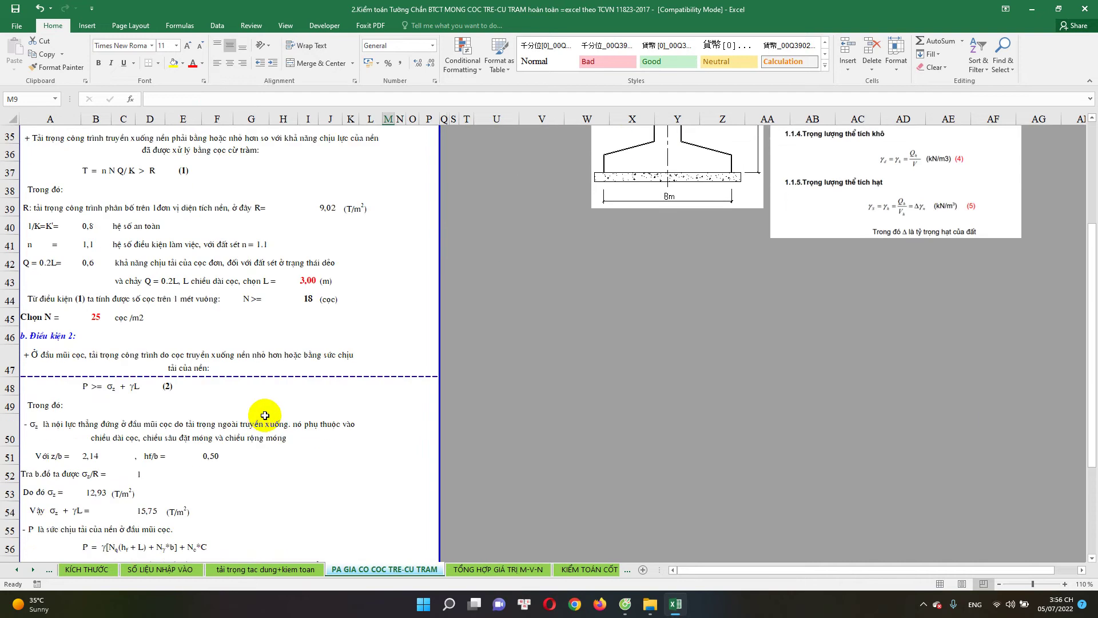
scroll(274, 435, "down", 15)
scroll(275, 447, "up", 3)
scroll(257, 400, "up", 2)
left_click(183, 391)
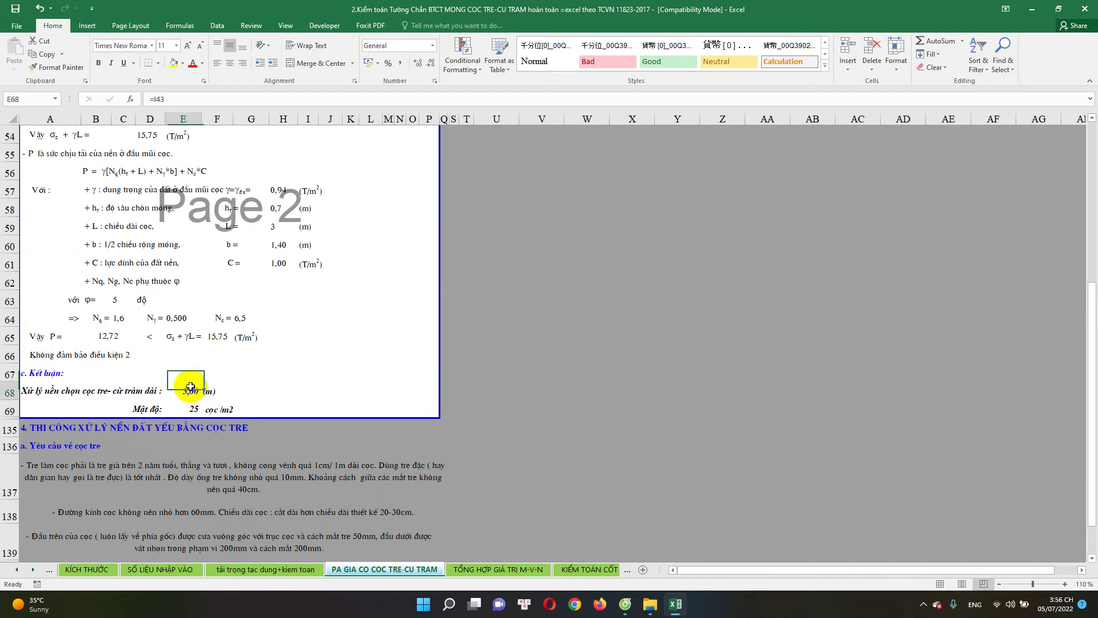
Confirm the load-check sheet's F372 formula links the 3,00 m pile length from the pile sheet
left_click(289, 569)
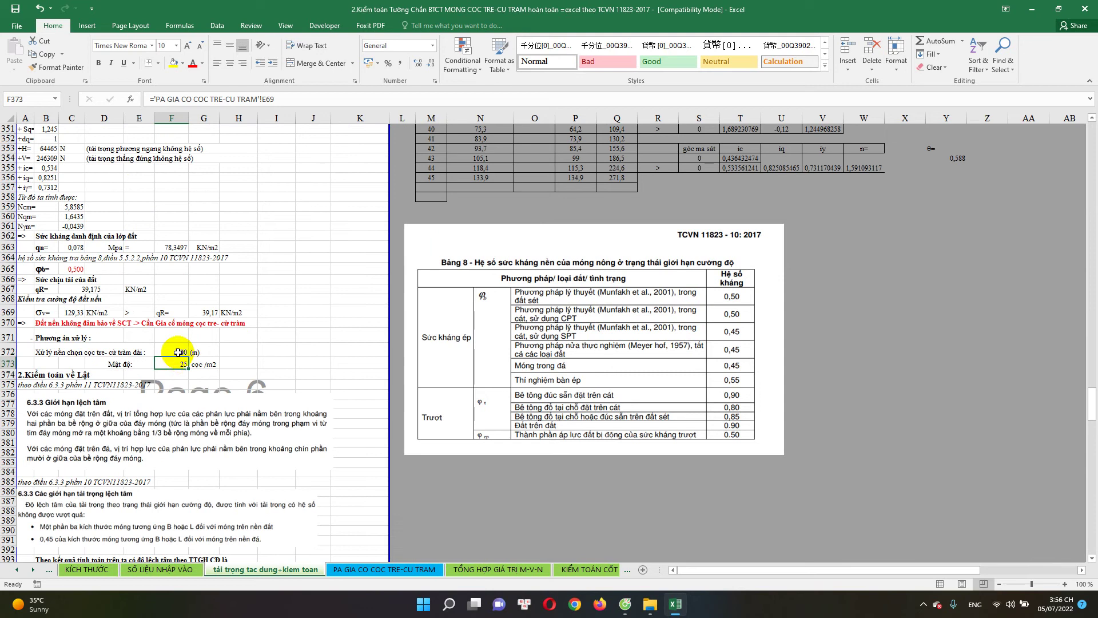
double_click(178, 352)
key("Return")
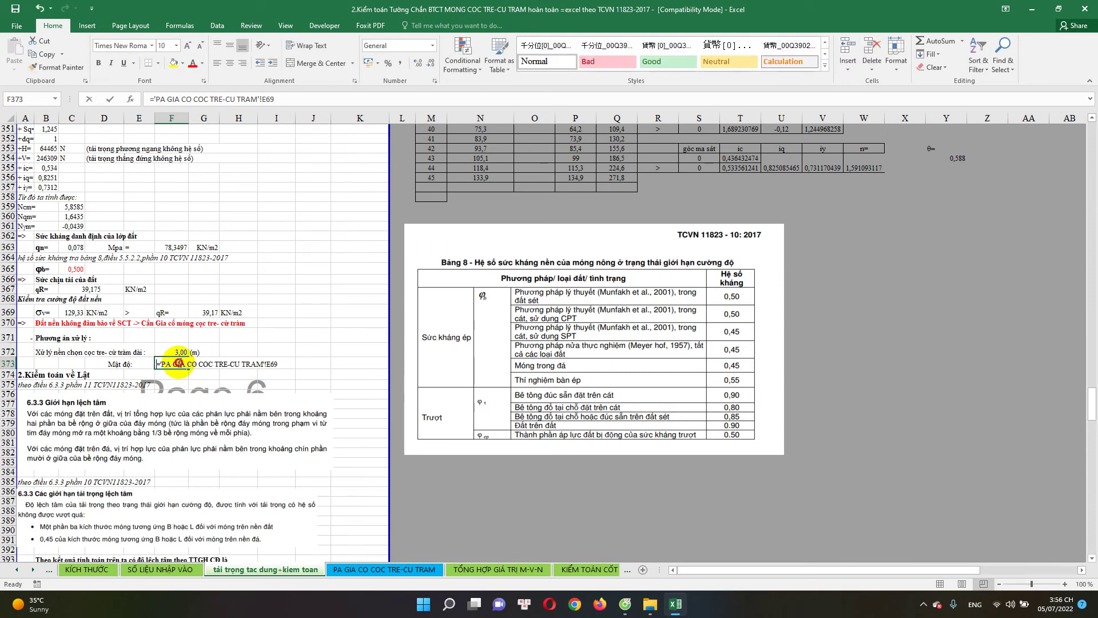
left_click(385, 569)
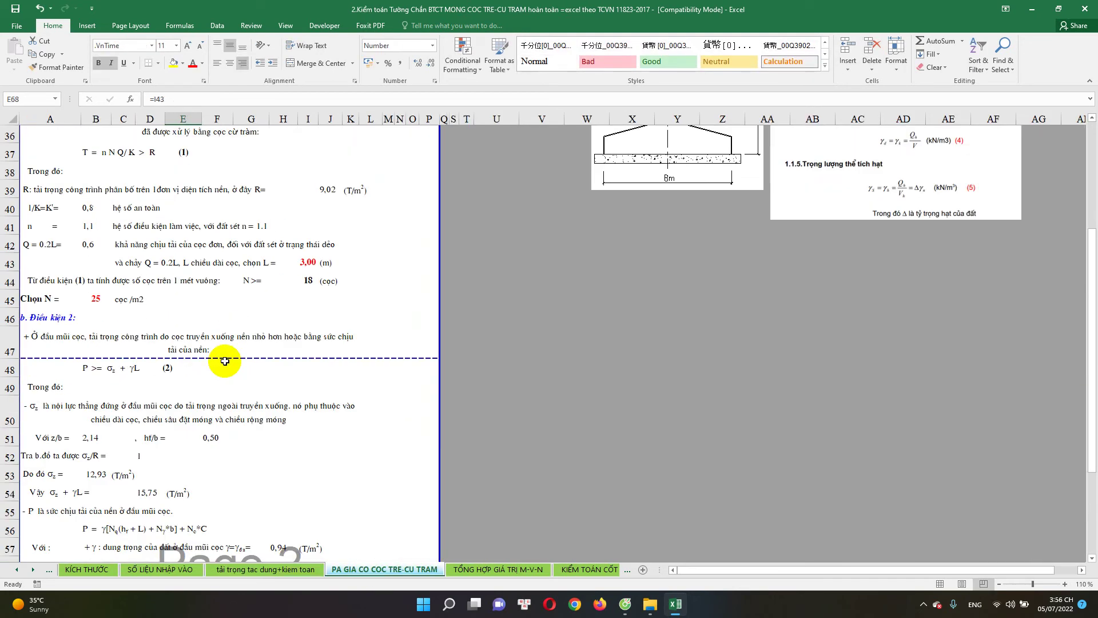
scroll(216, 297, "up", 10)
scroll(196, 262, "down", 5)
scroll(216, 506, "down", 8)
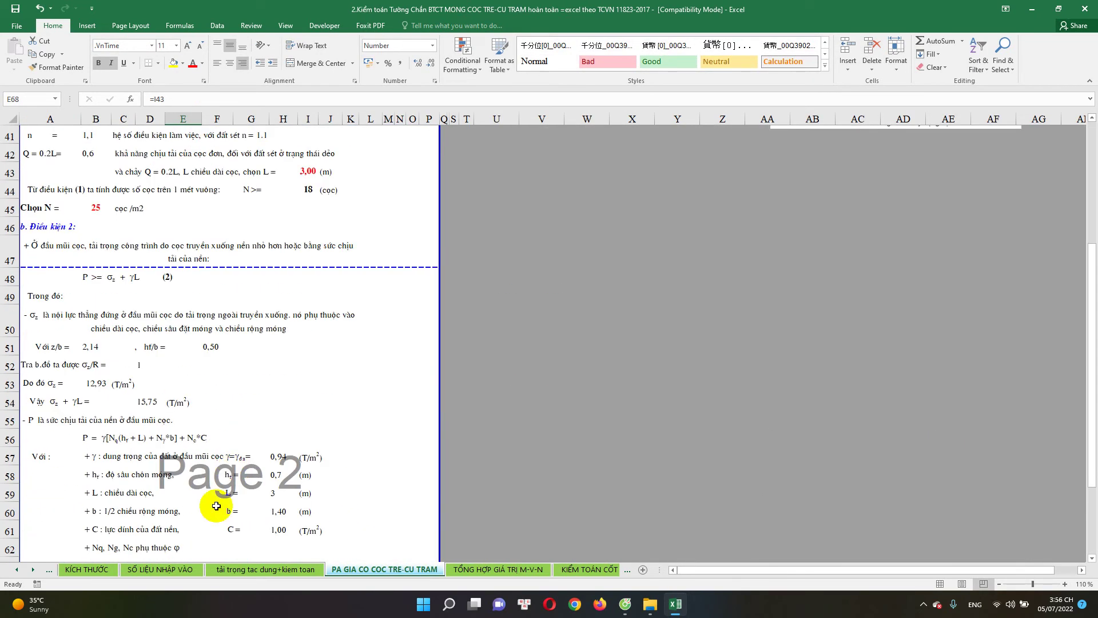
scroll(216, 505, "down", 2)
left_click(285, 569)
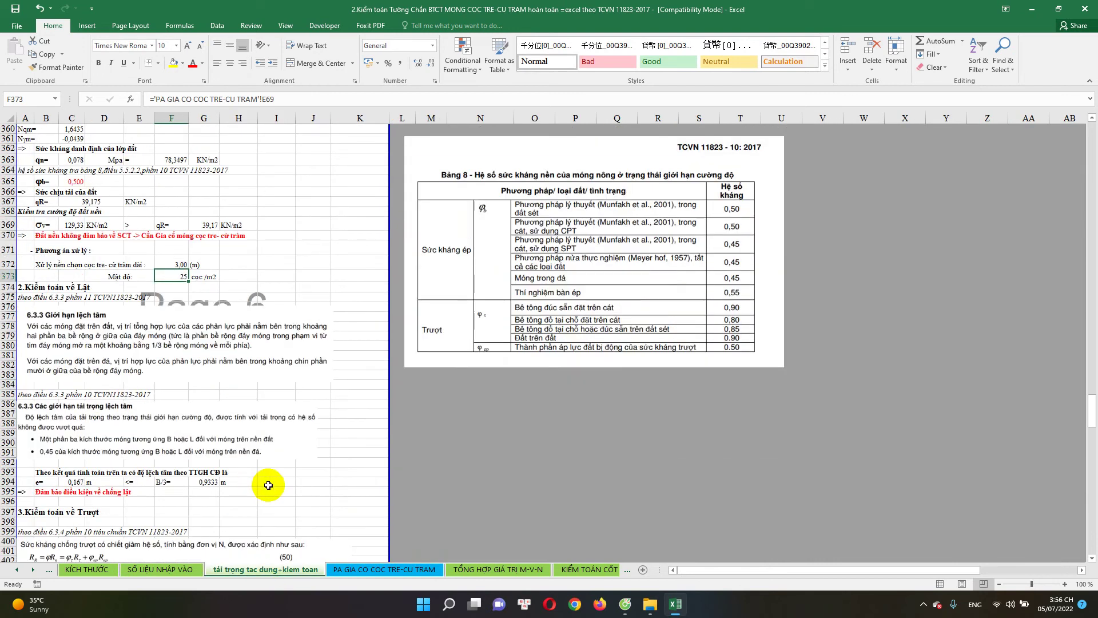
Check the 0,167 eccentricity value in the overturning check
scroll(195, 434, "down", 2)
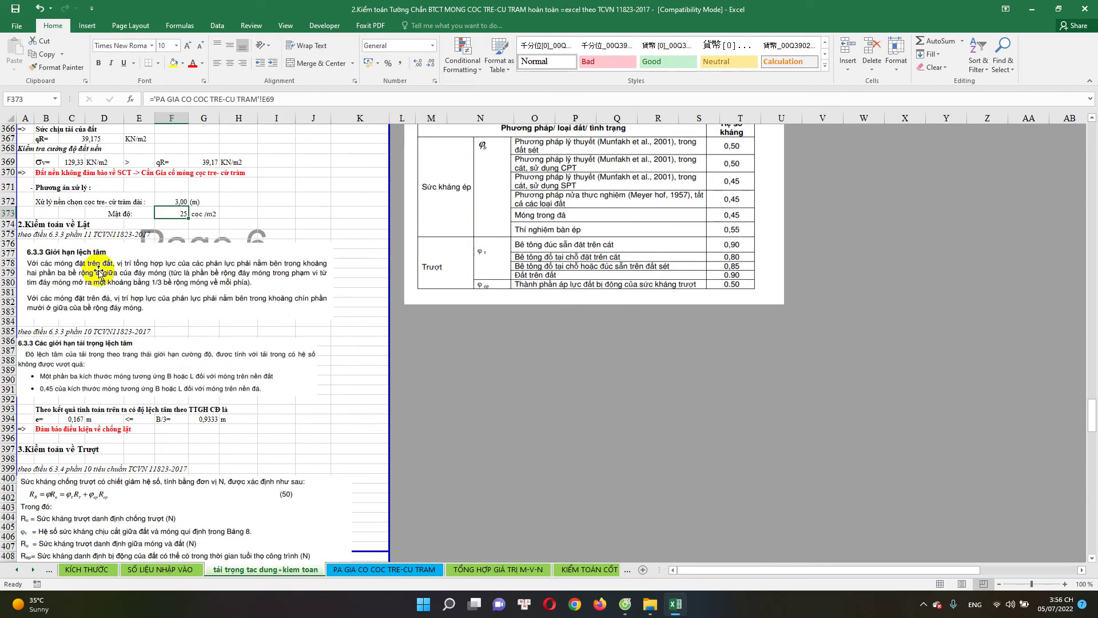
scroll(122, 392, "down", 1)
left_click(71, 389)
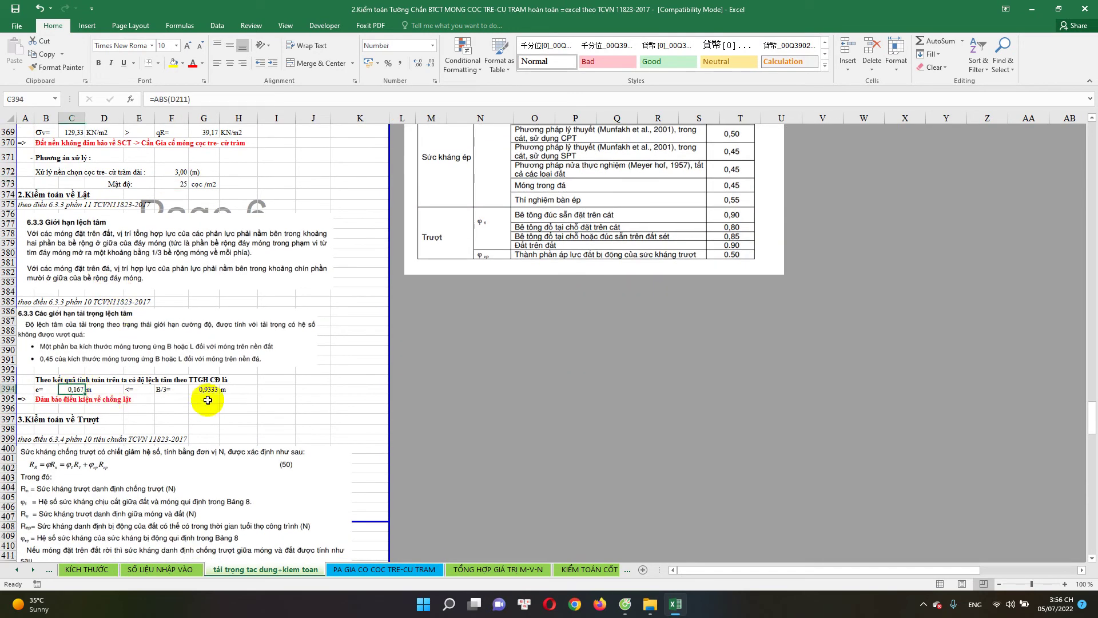
Review the sliding check, then mark KÍCH THƯỚC's soil cohesion, friction angle and unit weight (I53:I55)
scroll(128, 377, "down", 1)
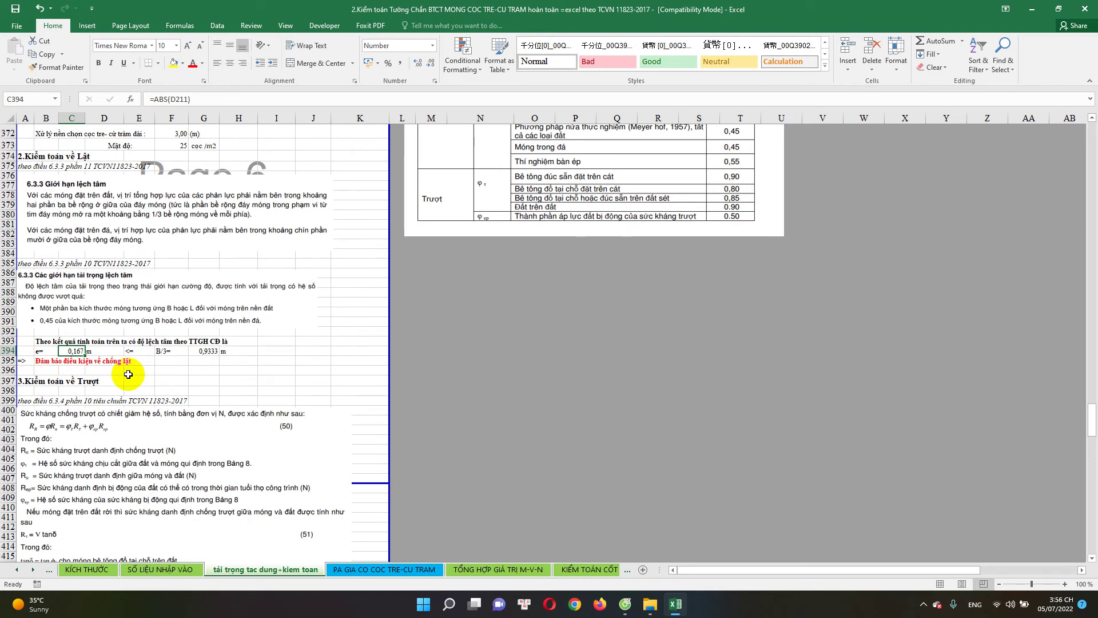
scroll(128, 374, "down", 3)
scroll(126, 377, "down", 2)
scroll(109, 411, "down", 3)
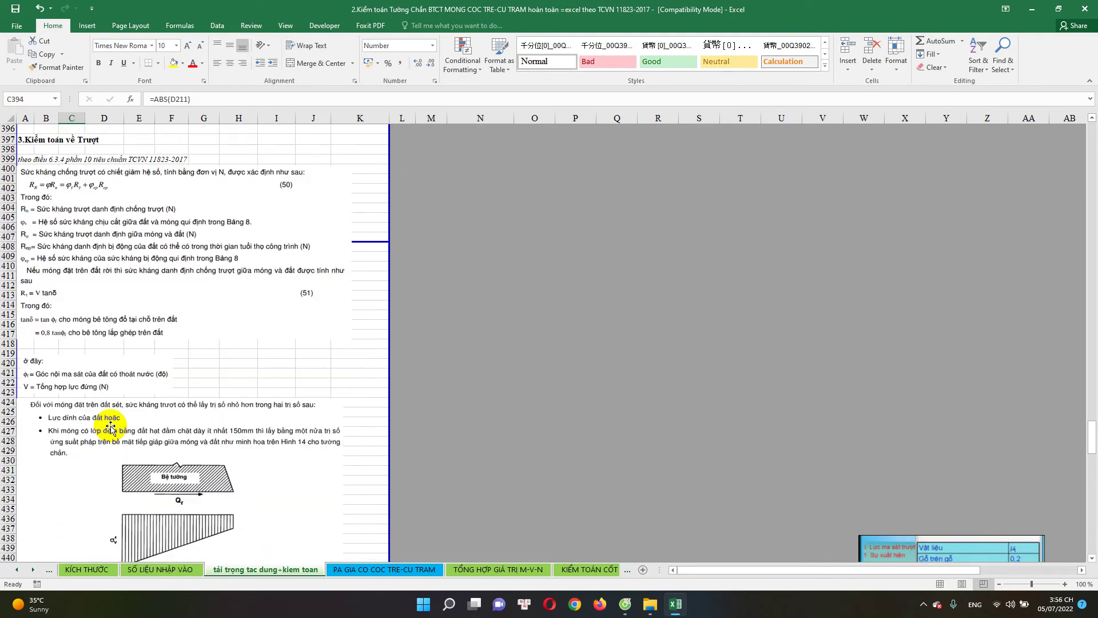
scroll(114, 429, "down", 4)
scroll(119, 438, "down", 8)
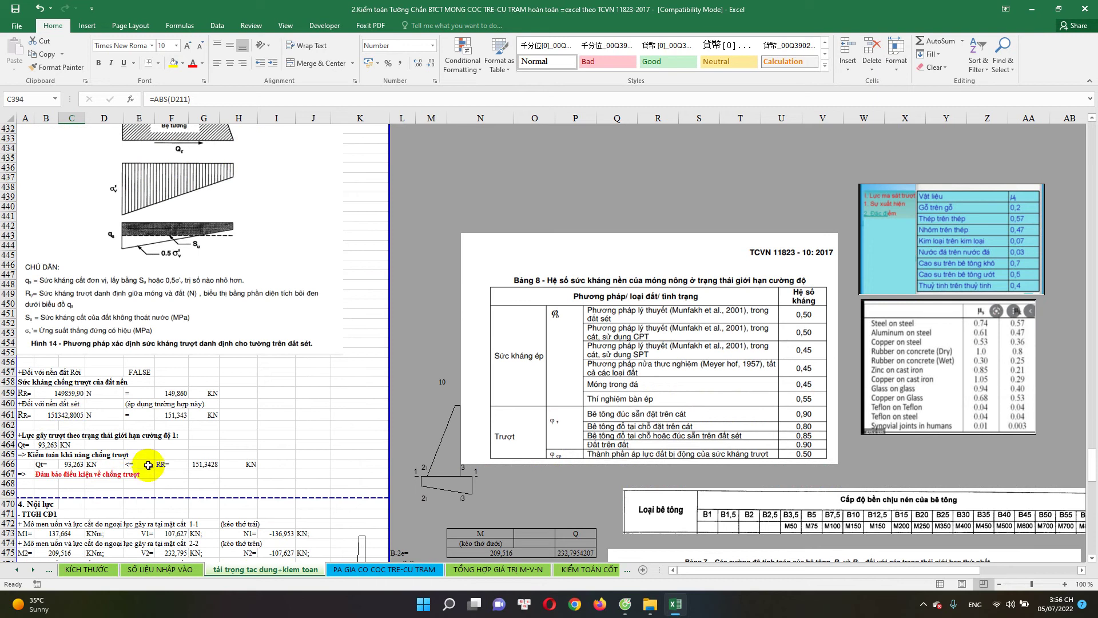
scroll(126, 466, "down", 1)
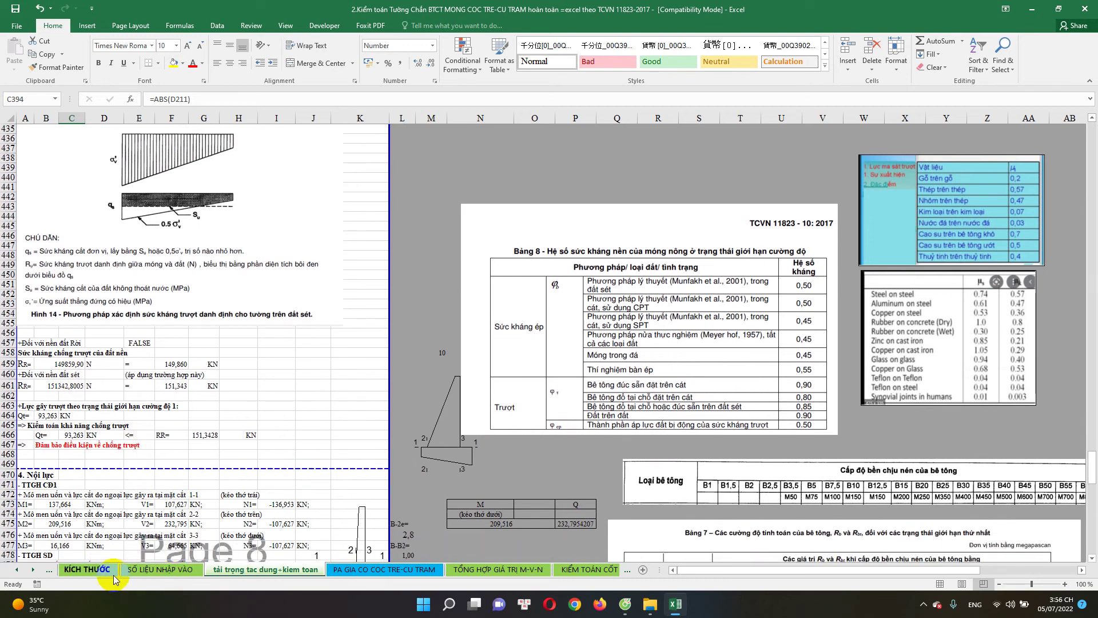
left_click(92, 569)
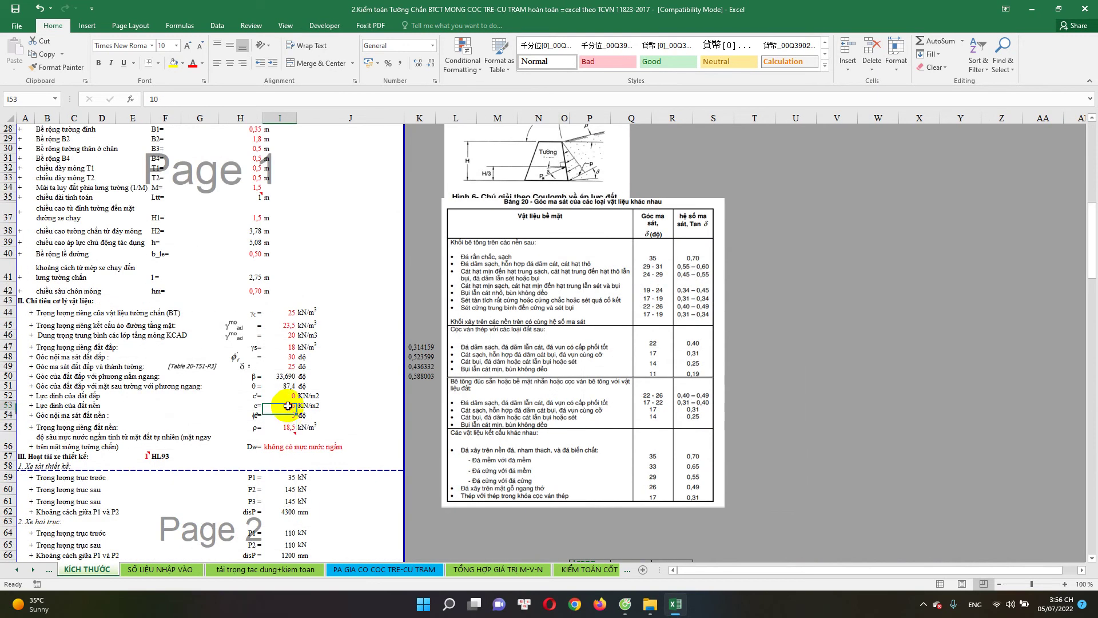
left_click_drag(288, 406, 288, 427)
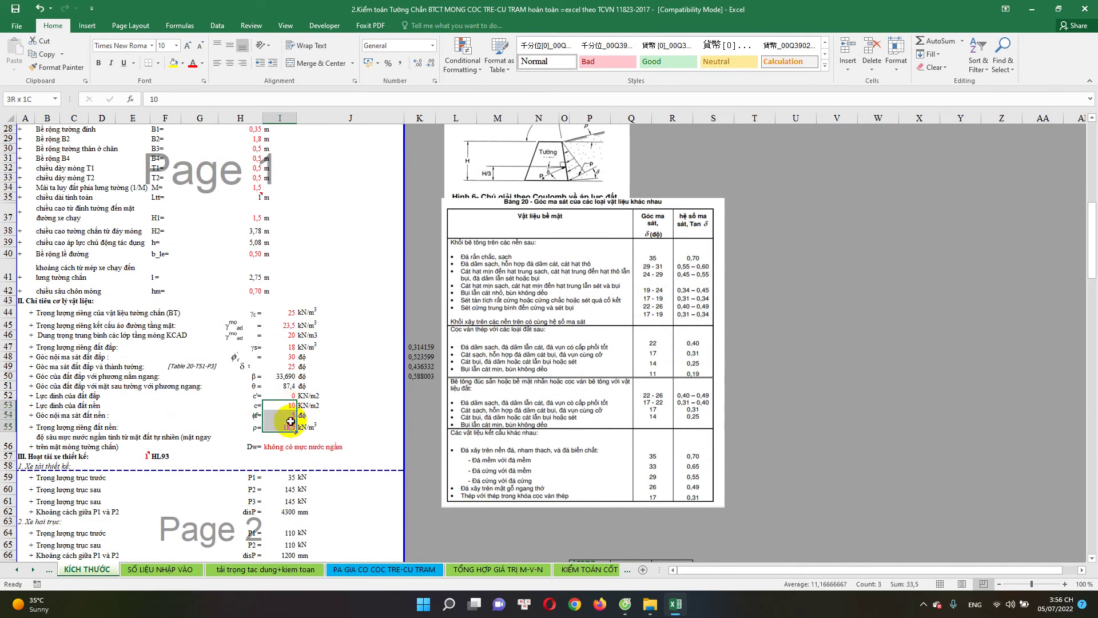
Inspect the row 459 sliding-resistance formula on the tải trọng tac dung+kiem toan sheet
left_click(243, 569)
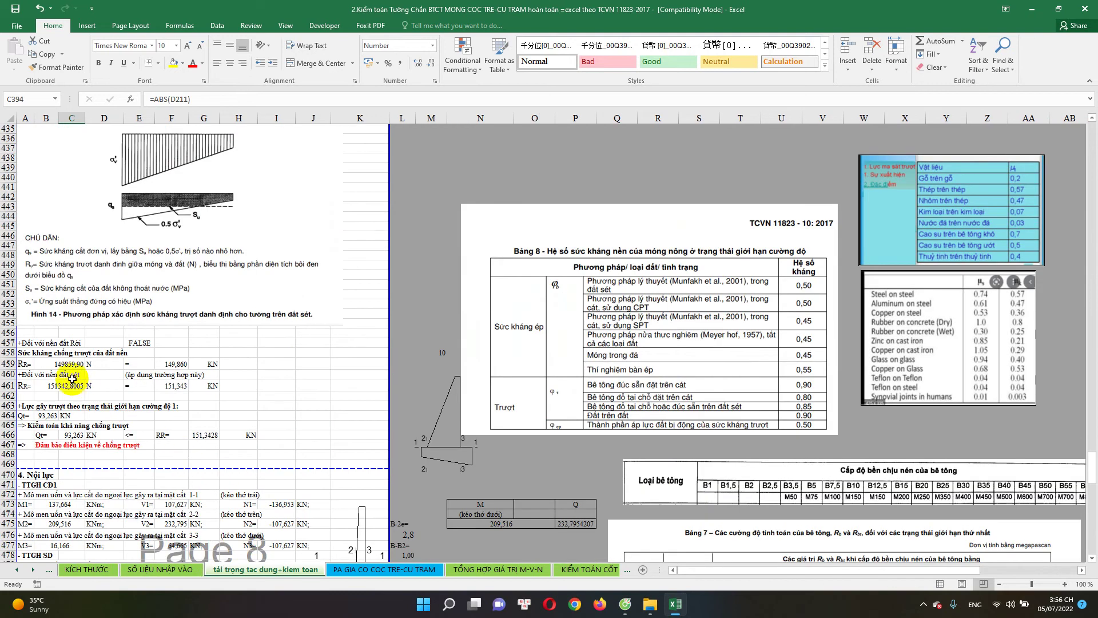
left_click(63, 364)
double_click(63, 364)
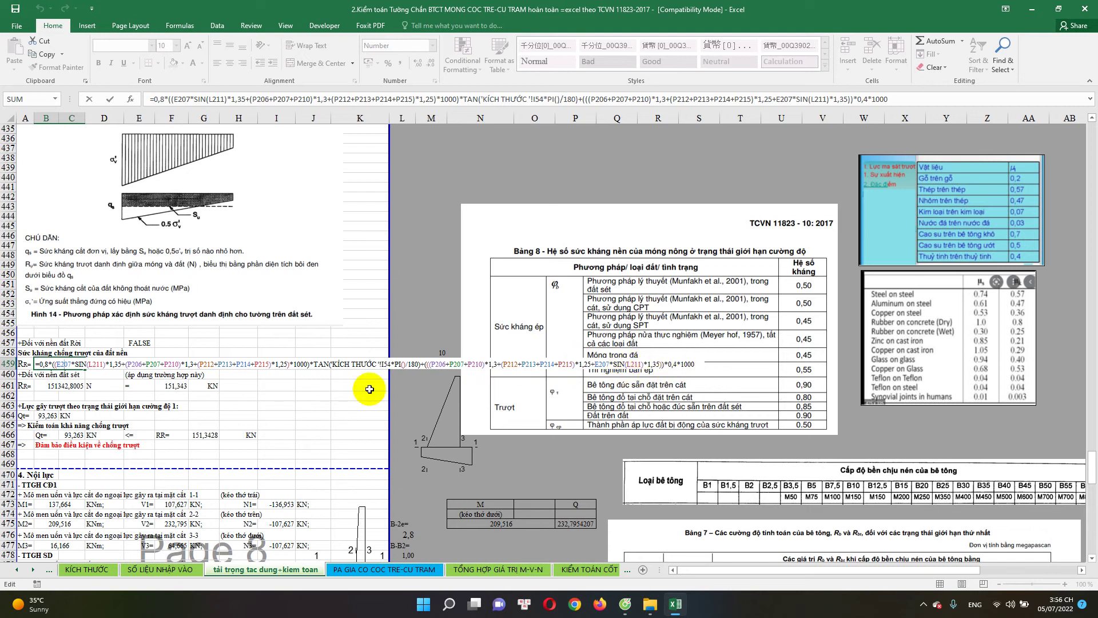
left_click(60, 387)
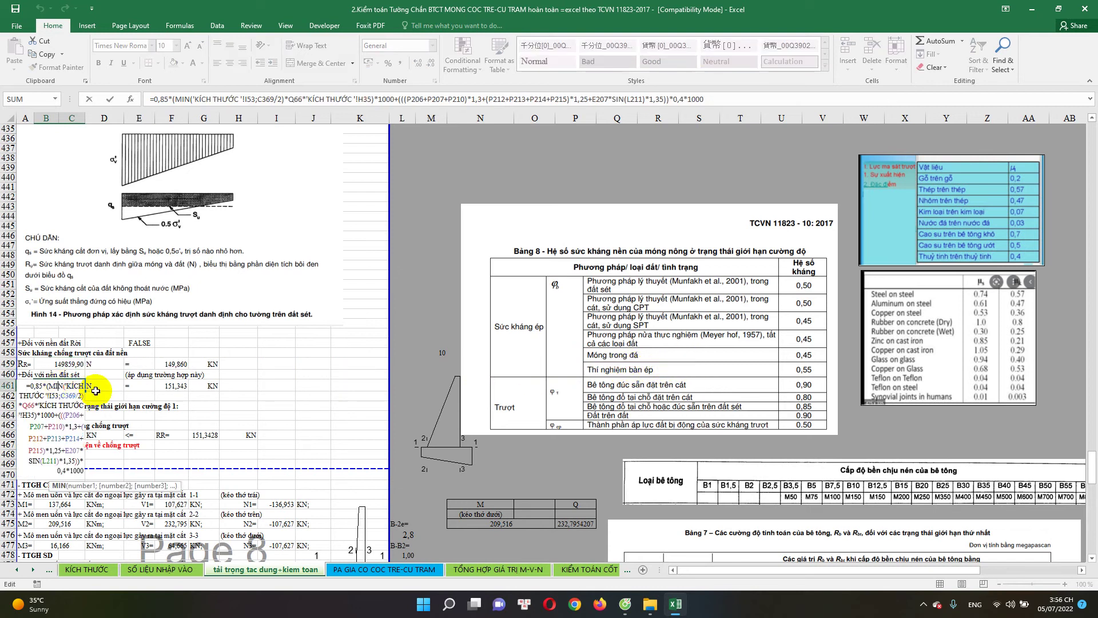
Inspect the clay resistance, G466 resistance-choice and B467 conclusion formulas, then reopen row 459 for editing
scroll(140, 384, "down", 2)
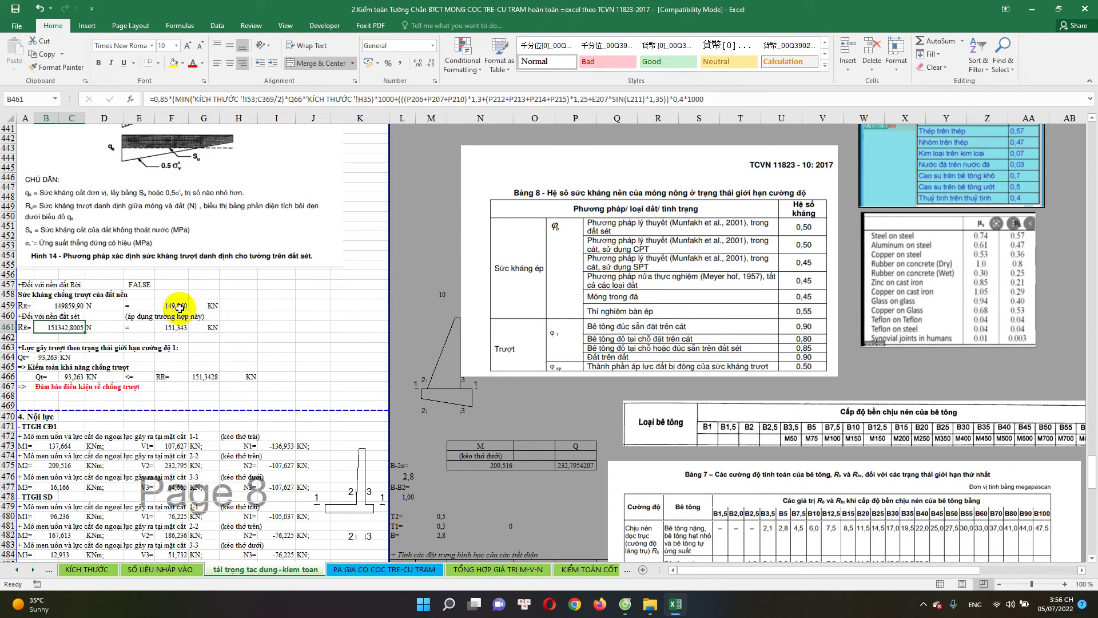
left_click(175, 327)
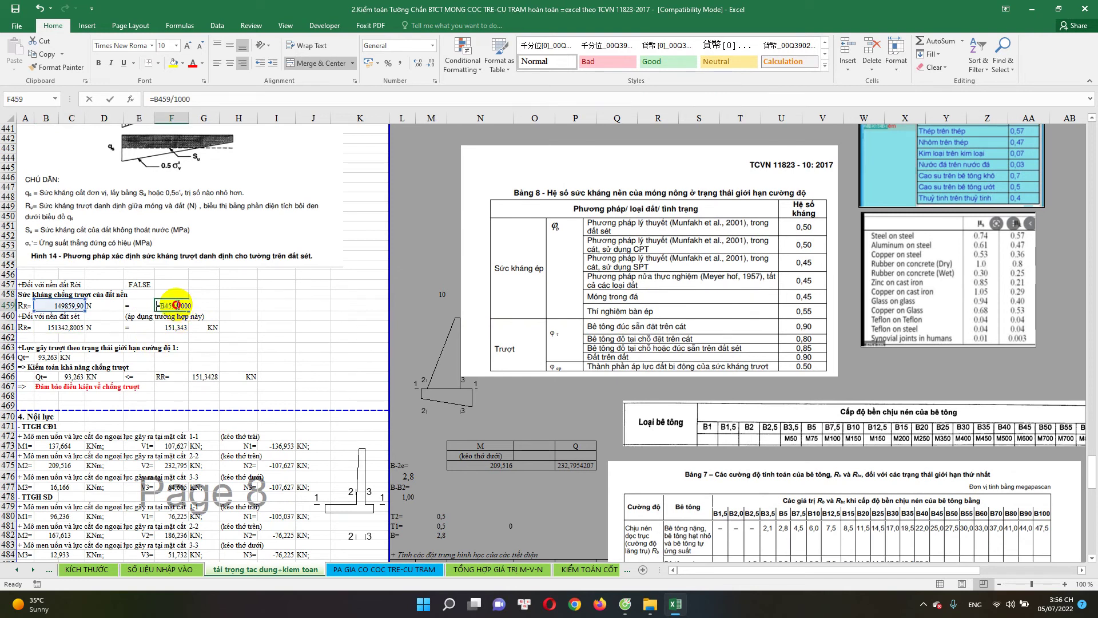
double_click(194, 376)
left_click(76, 378)
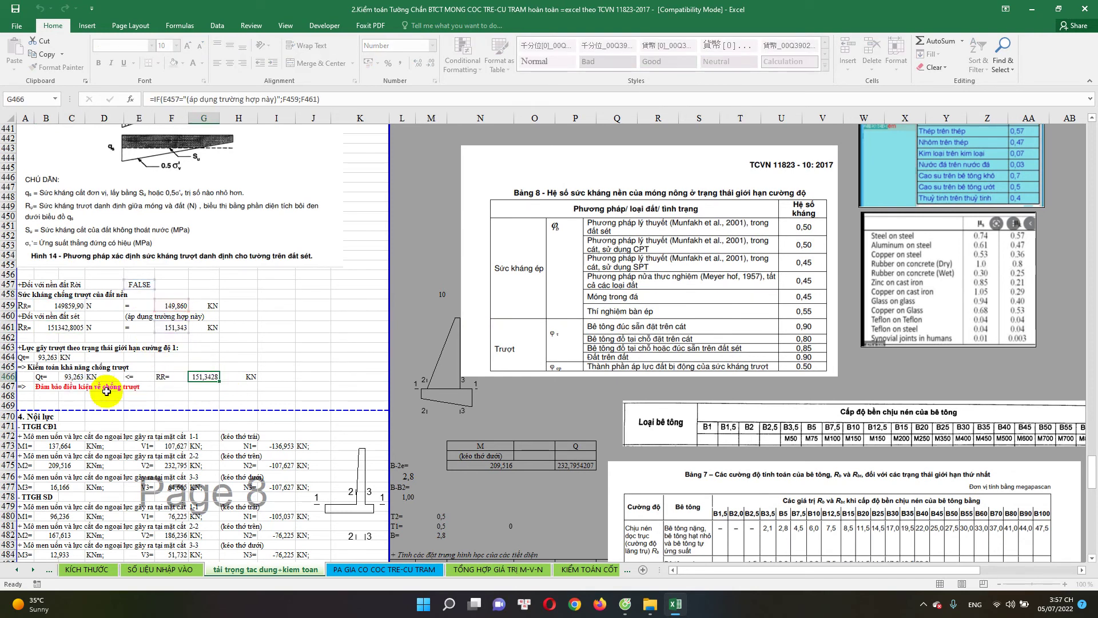
double_click(58, 387)
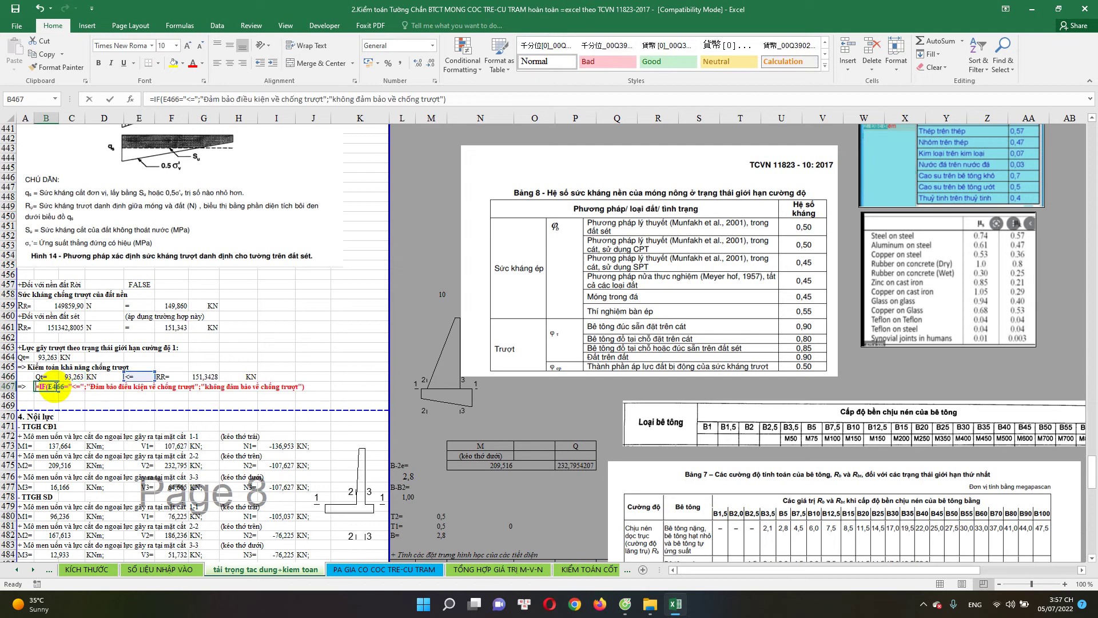
key("Escape")
double_click(69, 309)
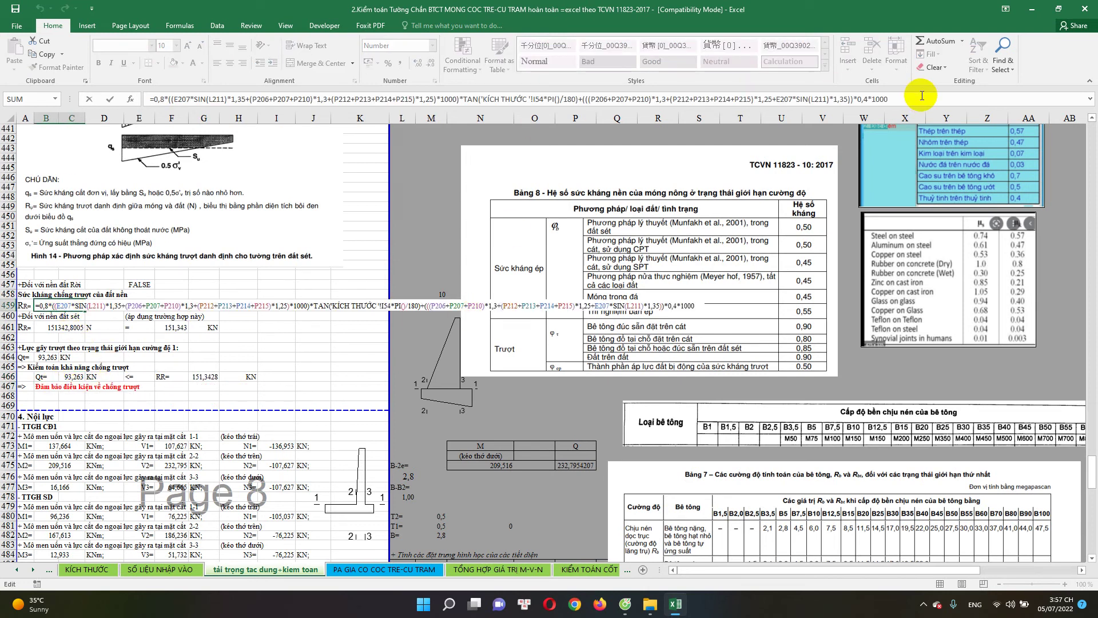
Delete the final added term from the row 459 resistance formula
left_click_drag(915, 96, 608, 98)
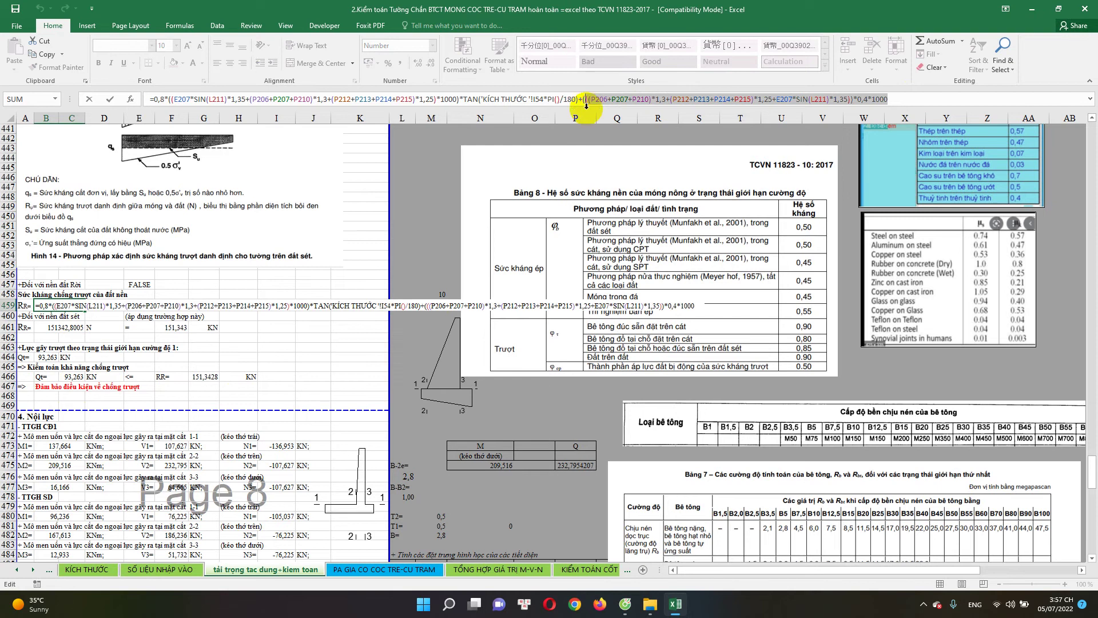
key("BackSpace")
key("Return")
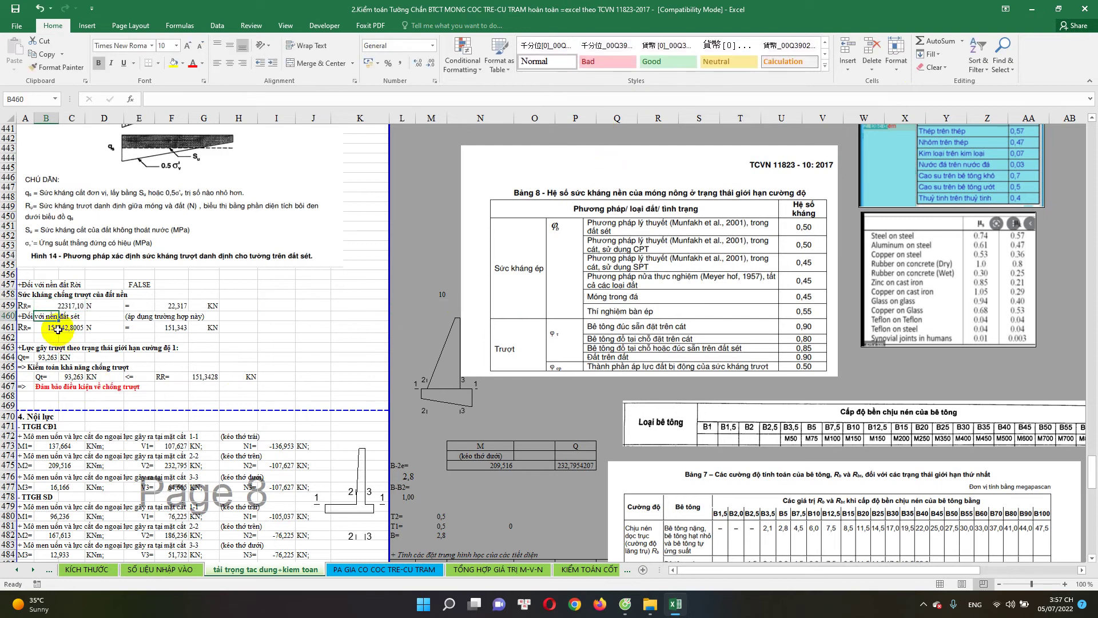
Delete the final added term from the row 461 clay-soil resistance formula
double_click(63, 330)
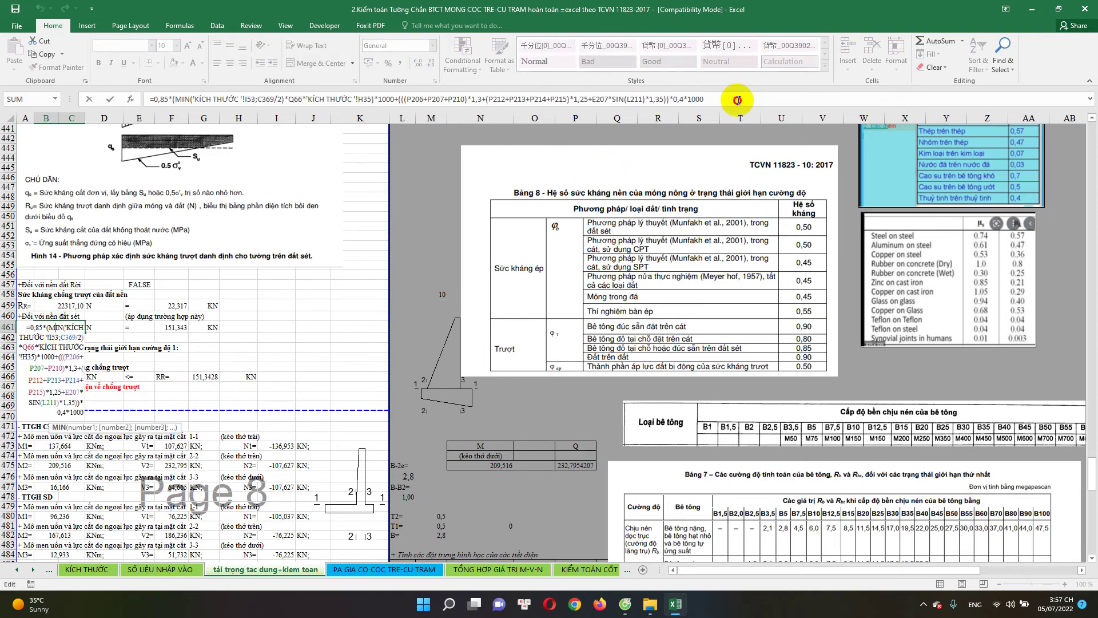
left_click_drag(738, 100, 614, 99)
left_click(503, 105)
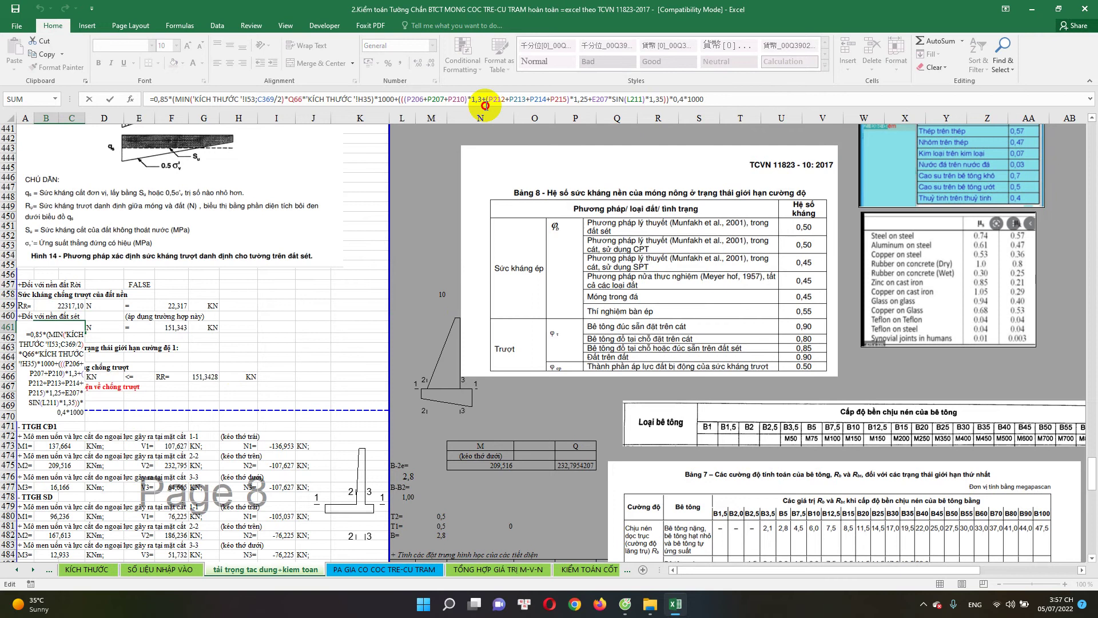
left_click_drag(485, 105, 406, 99)
key("Delete")
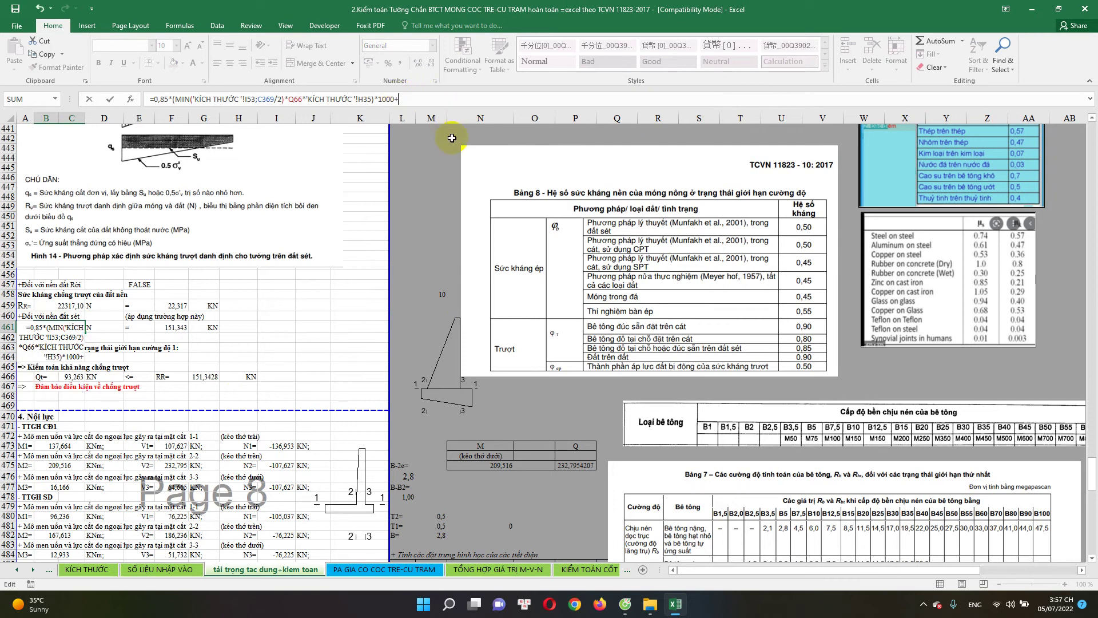
key("Return")
Verify the B467 sliding conclusion and RR = 151,3428 kN in G466, then return to B459
double_click(54, 386)
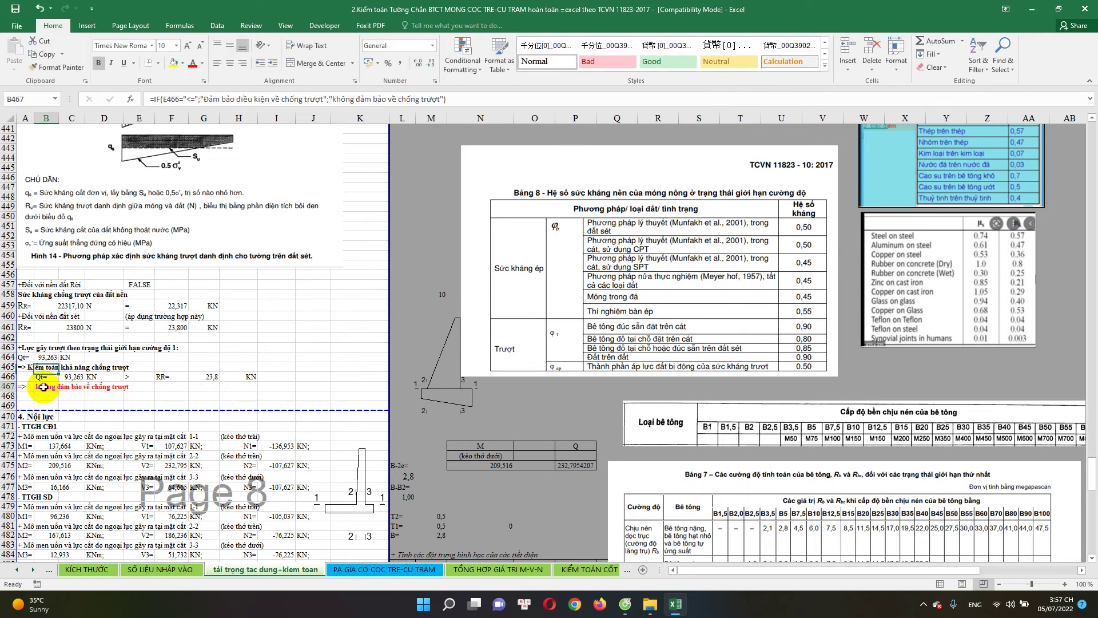
key("Escape")
left_click(211, 380)
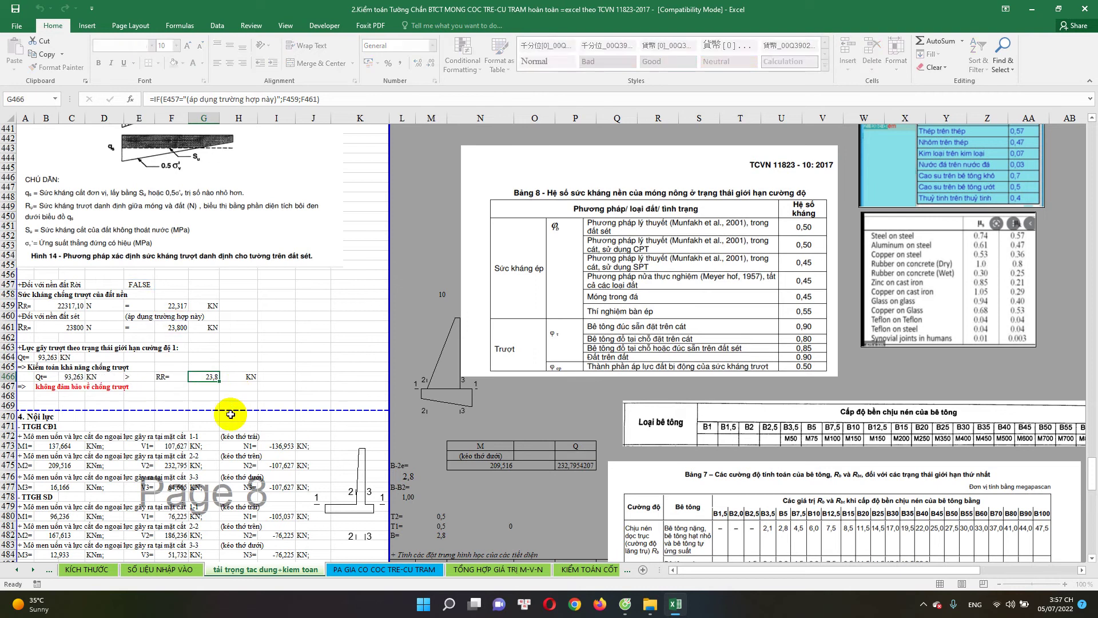
left_click(113, 566)
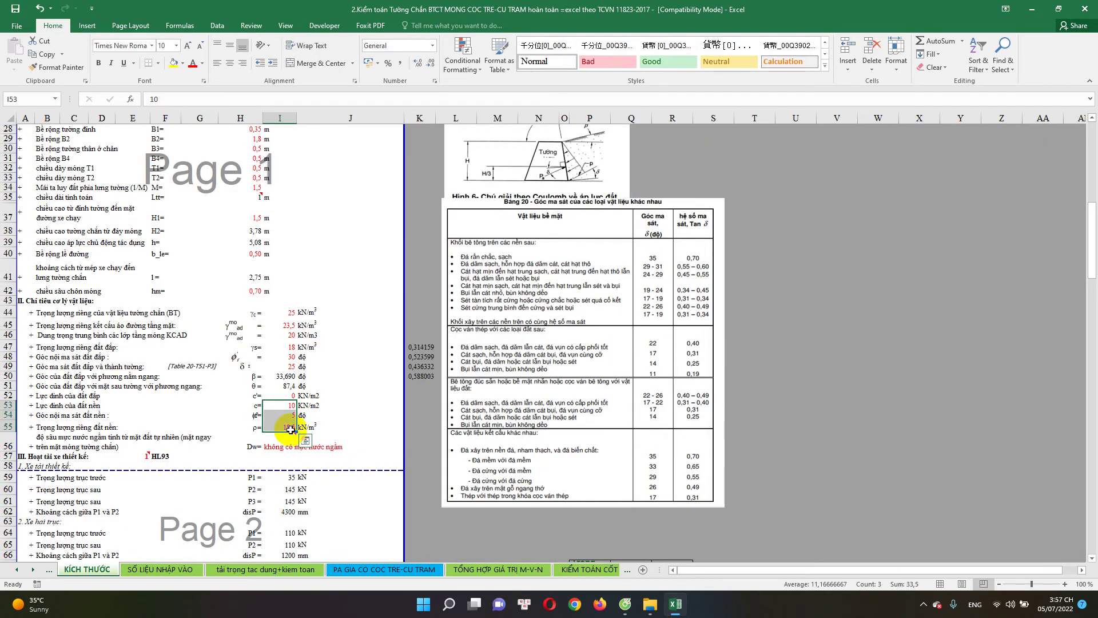
left_click(361, 571)
left_click(268, 570)
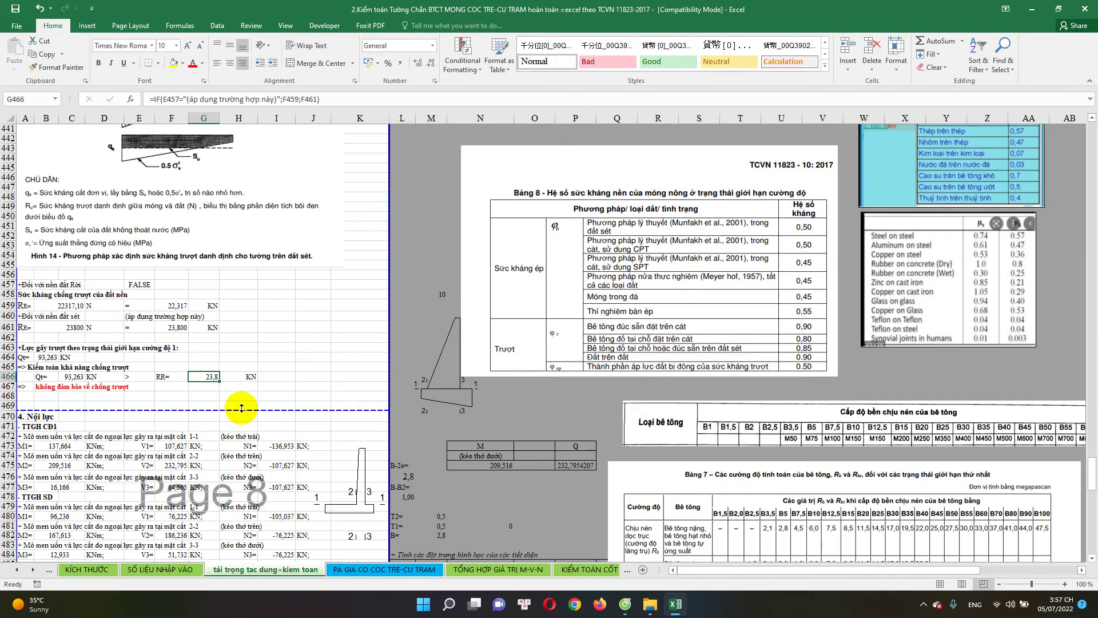
key("Up")
key("Up")
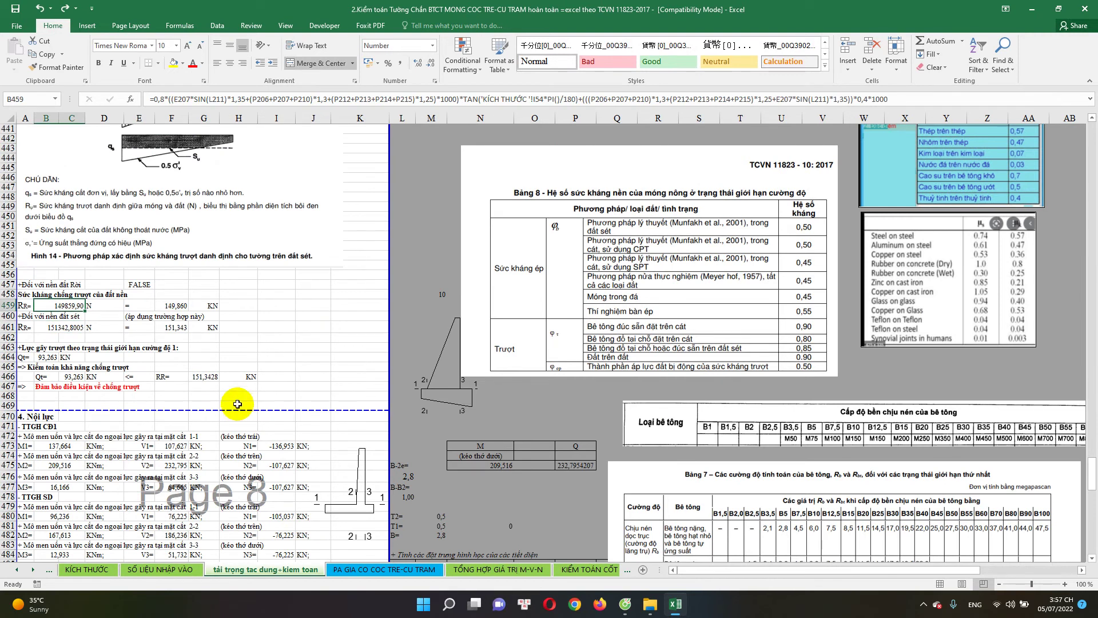
scroll(171, 360, "down", 1)
Check RR in G466 and the B467 sliding verdict, then save the workbook
left_click(205, 347)
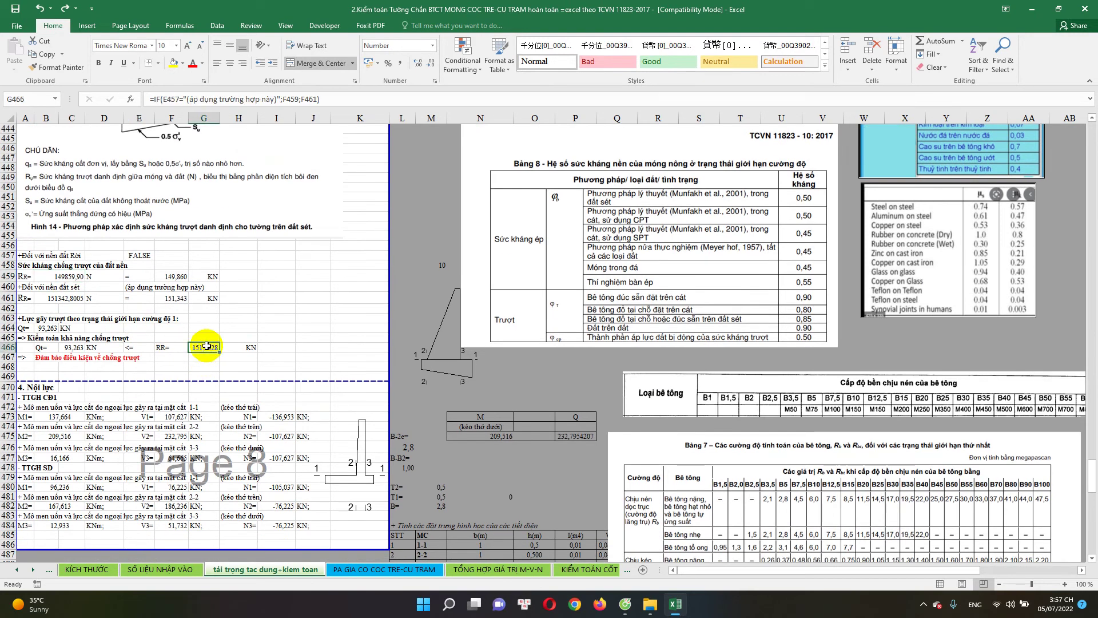
left_click(58, 357)
scroll(150, 390, "down", 1)
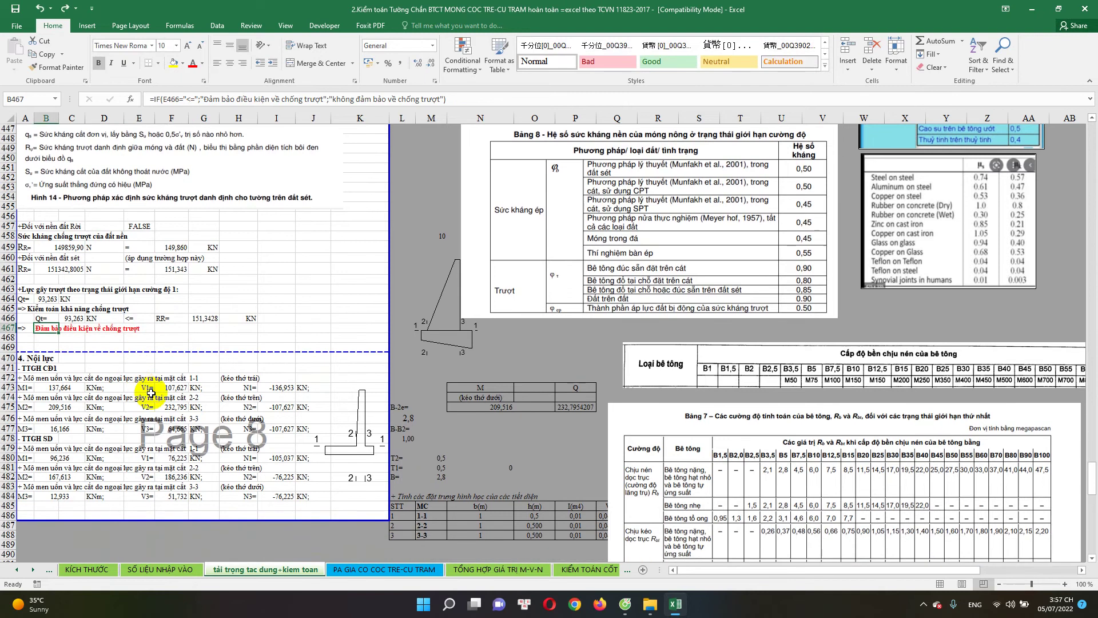
key("ctrl+s")
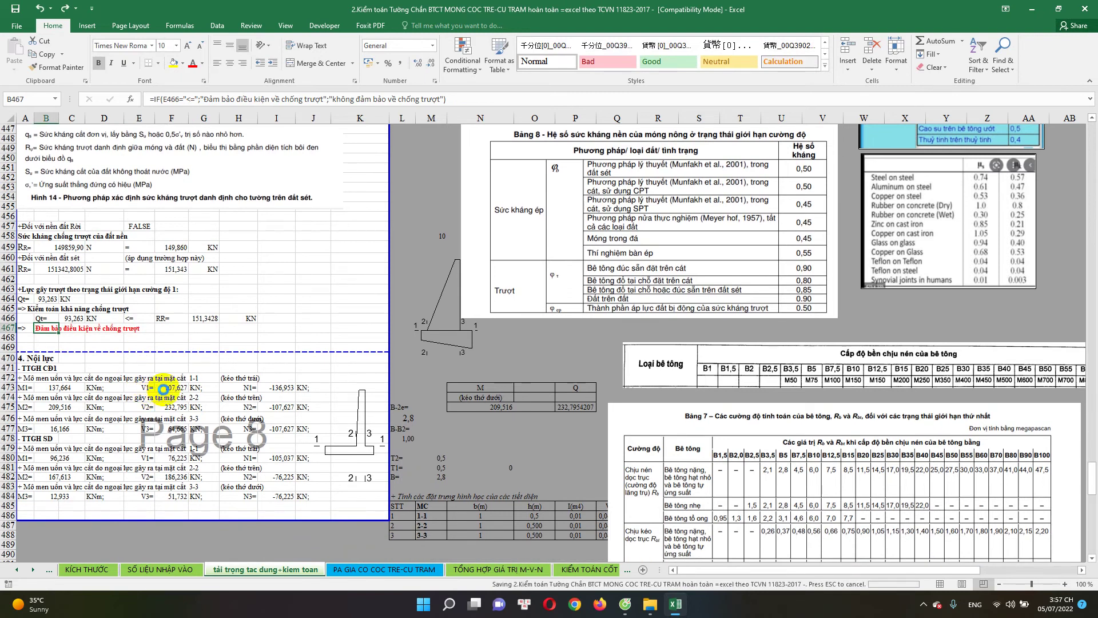
Inspect the B473 moment formula and the I475 axial-force formula without changing them
left_click(66, 387)
scroll(67, 387, "down", 1)
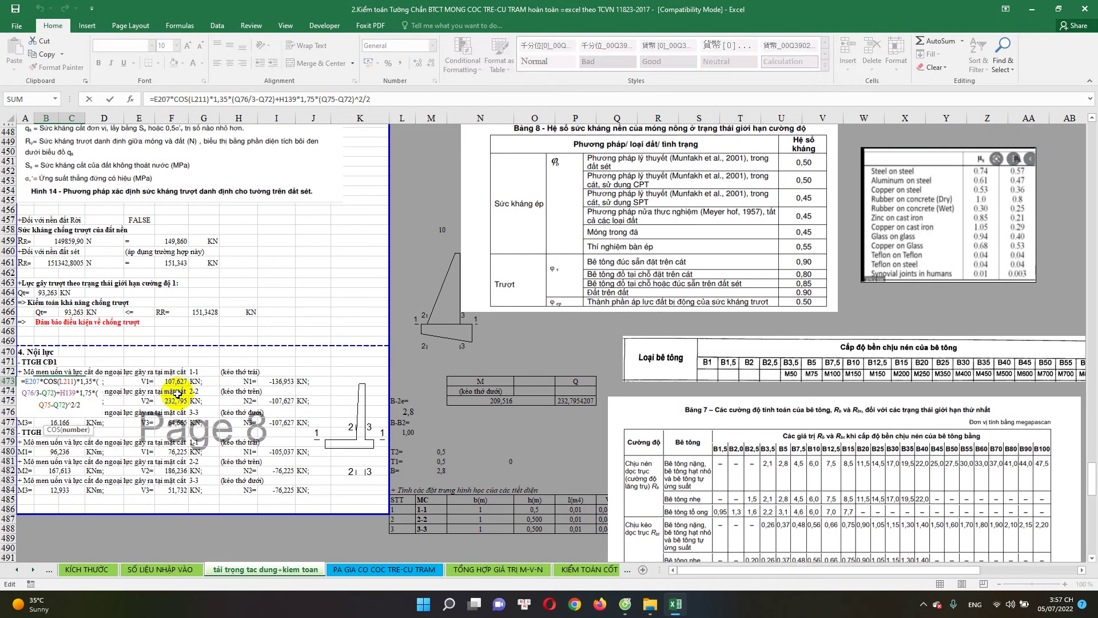
scroll(67, 387, "down", 1)
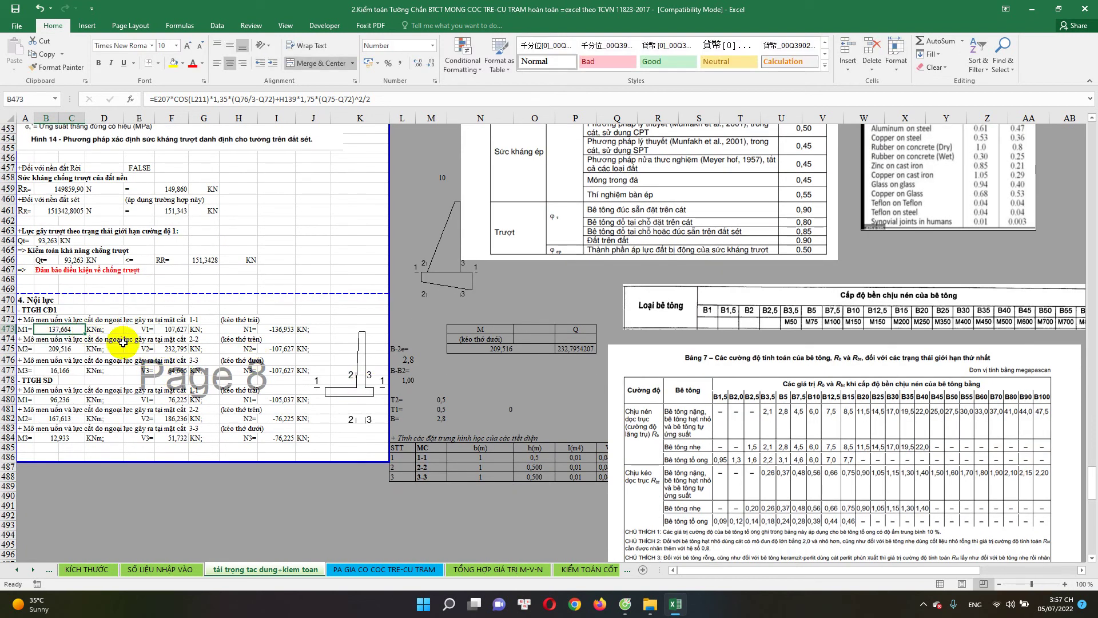
scroll(162, 419, "up", 2)
double_click(289, 408)
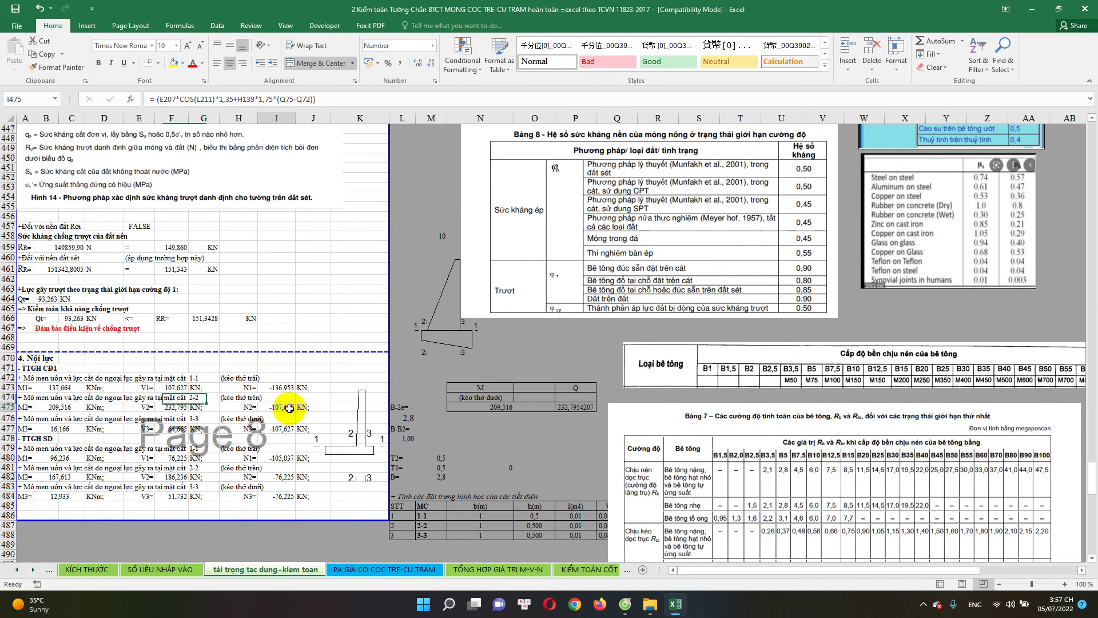
key("Escape")
scroll(252, 451, "up", 8)
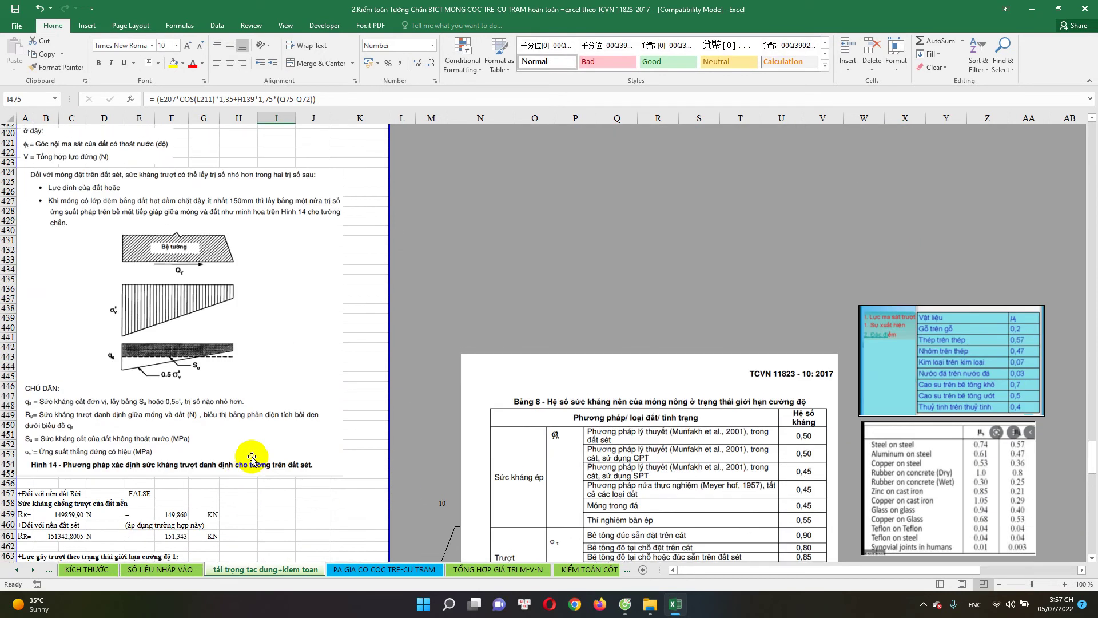
scroll(257, 458, "up", 6)
scroll(256, 457, "down", 12)
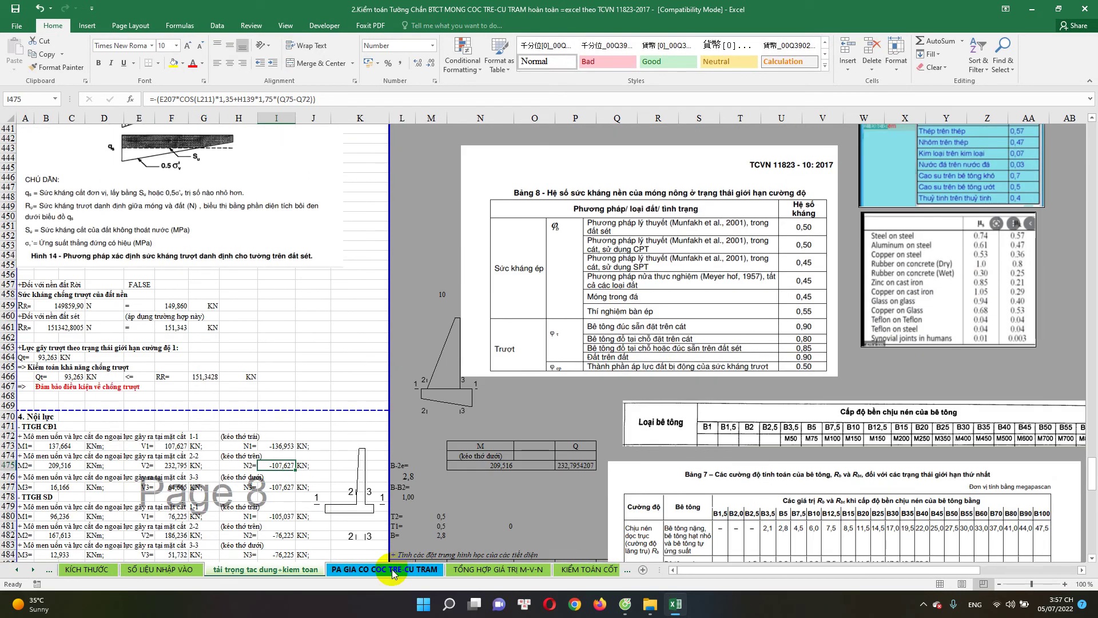
scroll(368, 533, "down", 5)
Check the linked footing width and height (E4, E5) and soil friction, cohesion, unit-weight formulas (E7–E9)
left_click(381, 569)
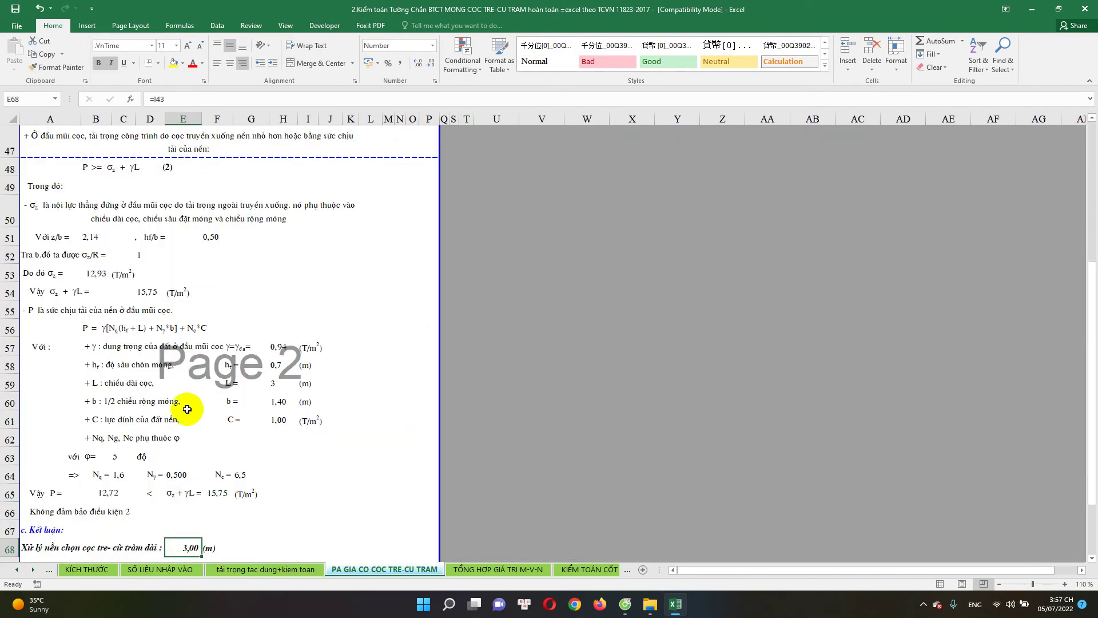
scroll(183, 344, "up", 10)
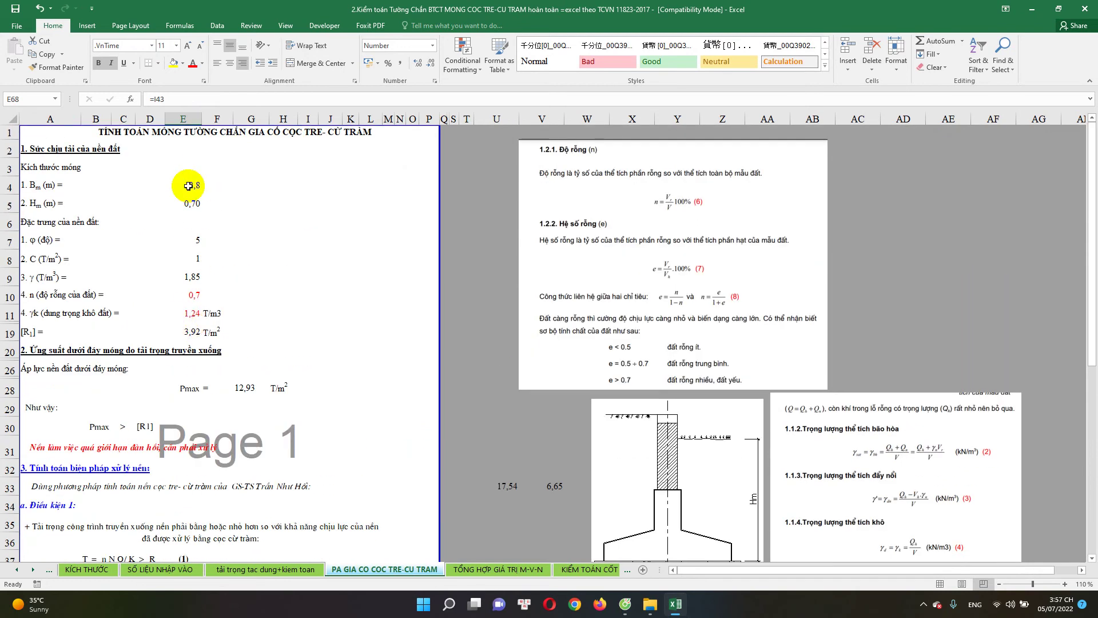
double_click(192, 181)
key("Escape")
double_click(195, 203)
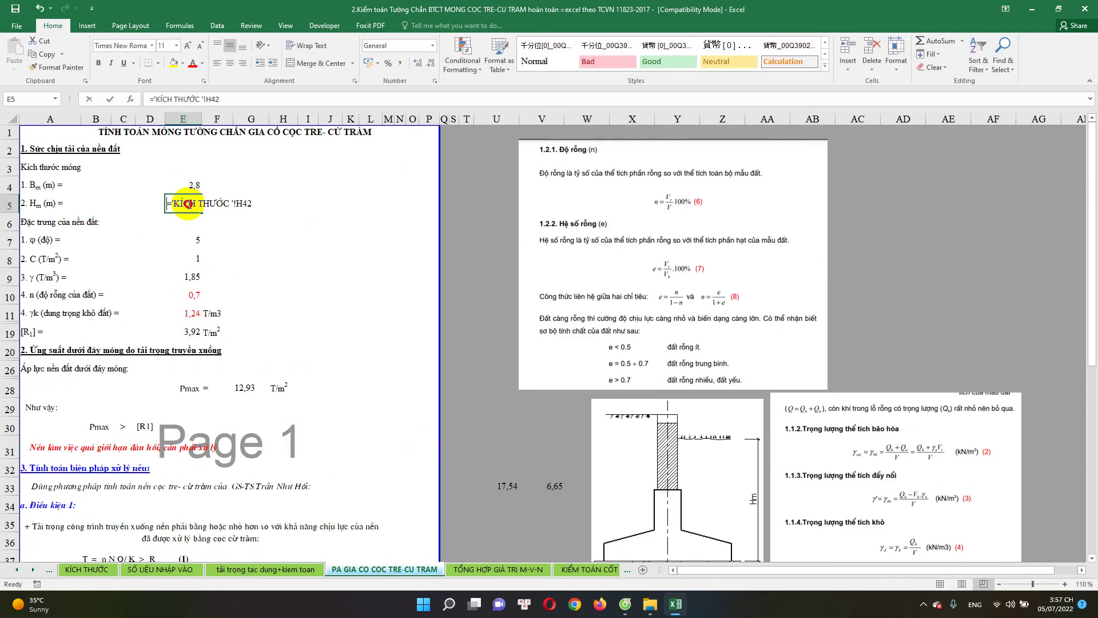
key("Escape")
double_click(194, 240)
key("Escape")
left_click(196, 260)
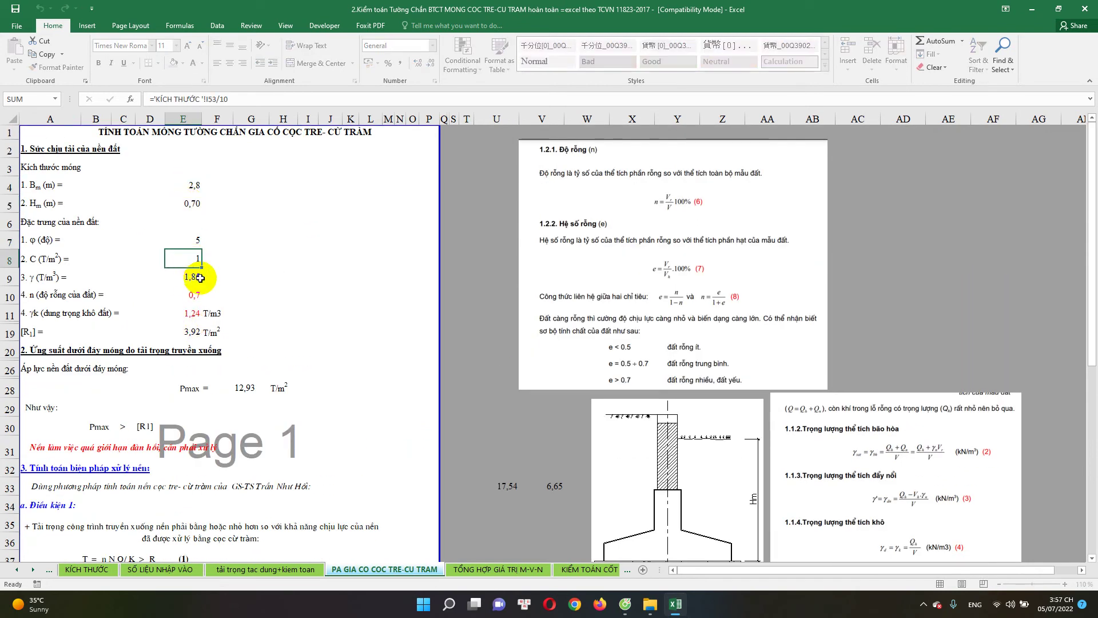
double_click(195, 282)
key("Escape")
left_click(186, 294)
Check porosity 0,7 in E10, the cross-sheet E19 formula and Pmax in G28
scroll(189, 277, "down", 3)
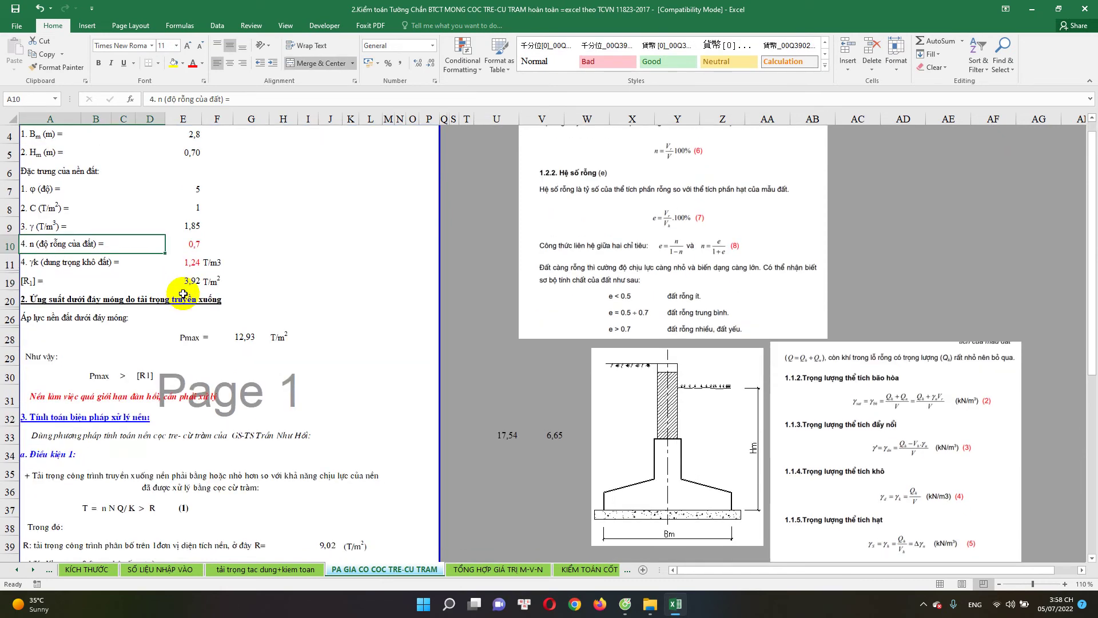
left_click(194, 243)
scroll(200, 240, "down", 3)
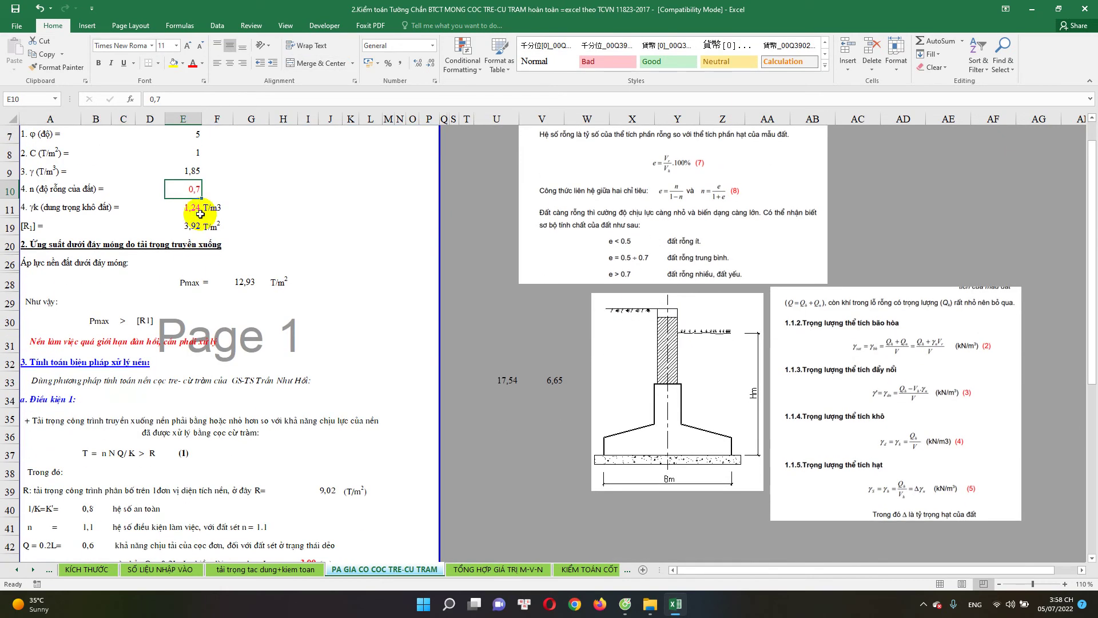
scroll(184, 240, "up", 2)
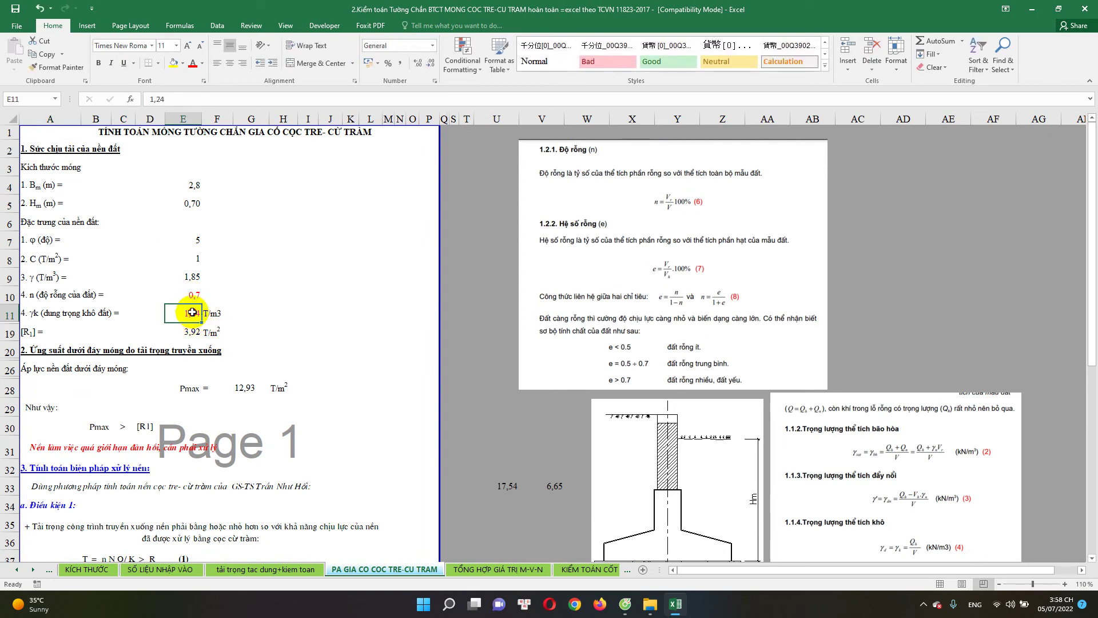
double_click(192, 332)
scroll(229, 317, "down", 1)
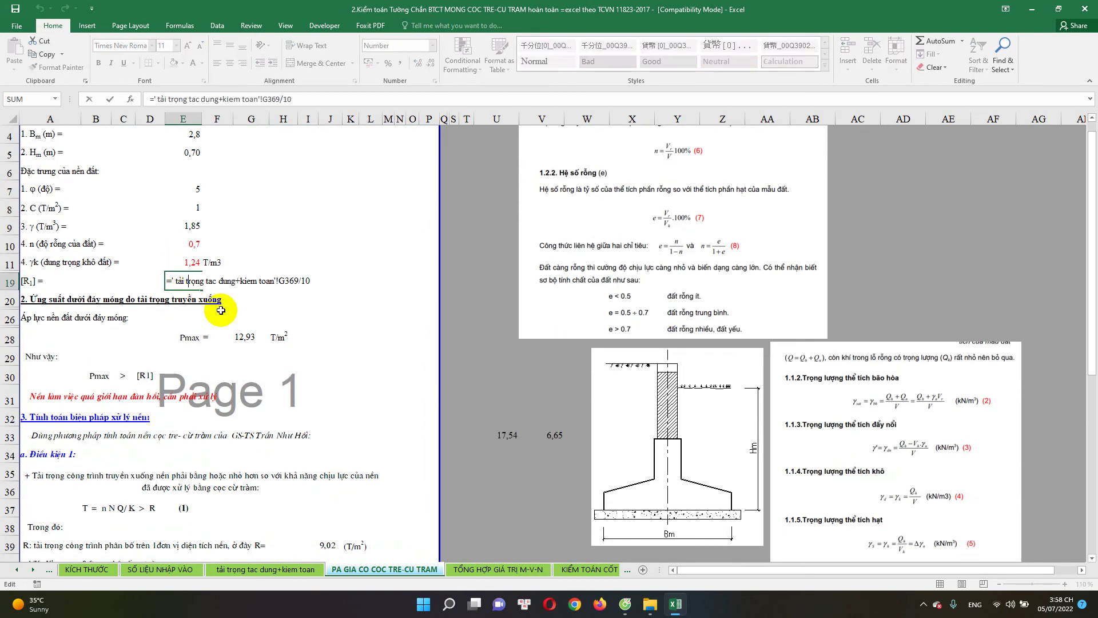
left_click(246, 338)
scroll(186, 357, "down", 2)
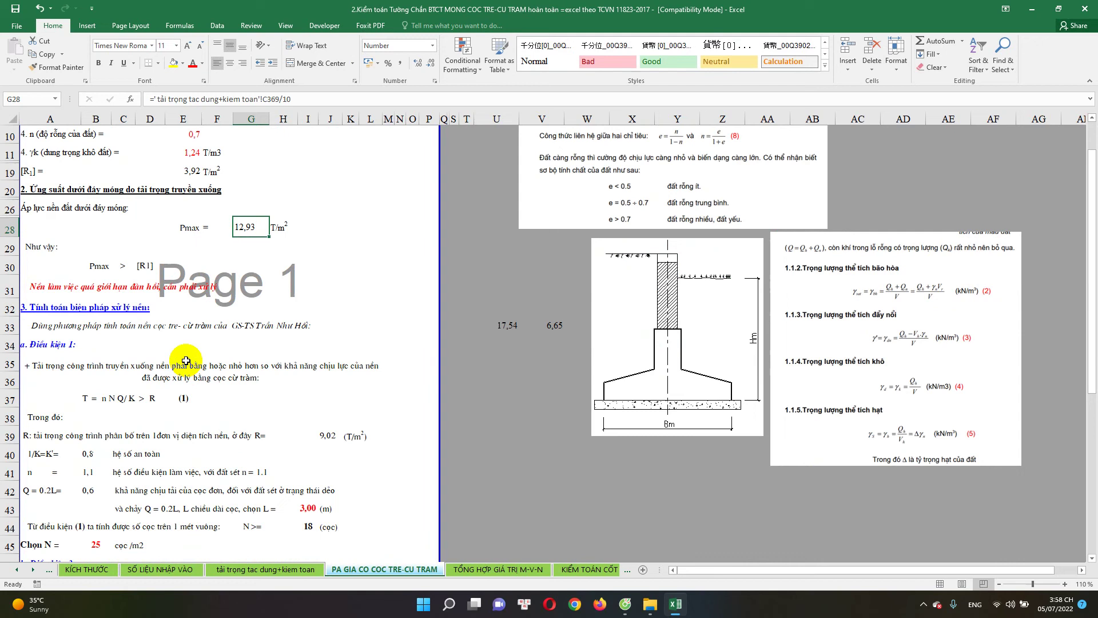
Review the A31 conclusion formula and the method note in row 33
double_click(63, 285)
key("Escape")
scroll(175, 286, "down", 1)
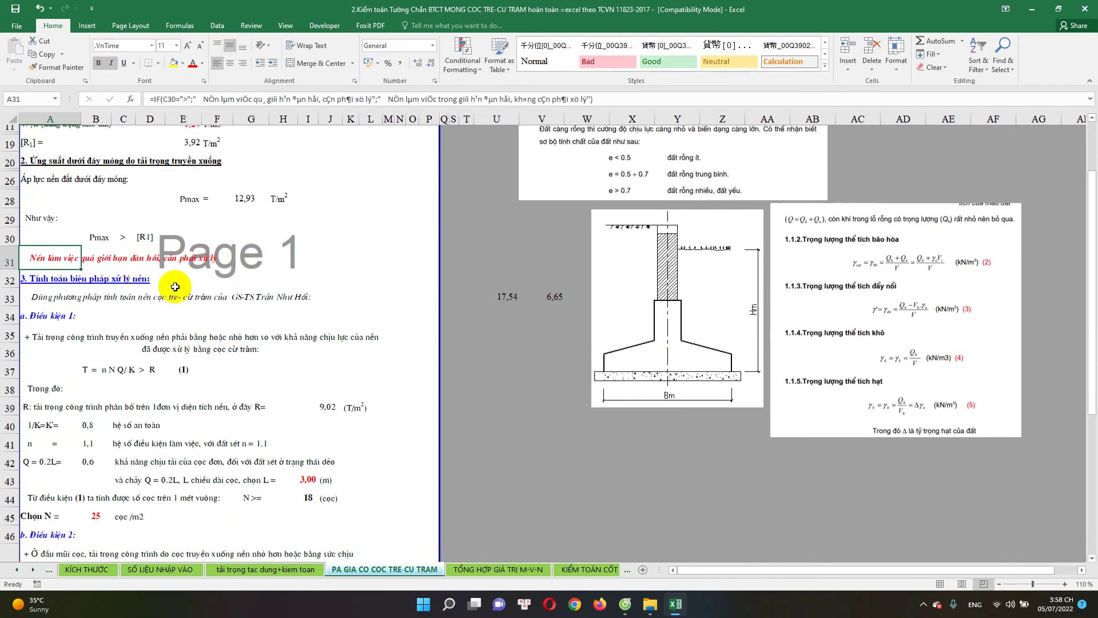
scroll(175, 286, "down", 1)
scroll(174, 287, "down", 2)
scroll(172, 288, "down", 2)
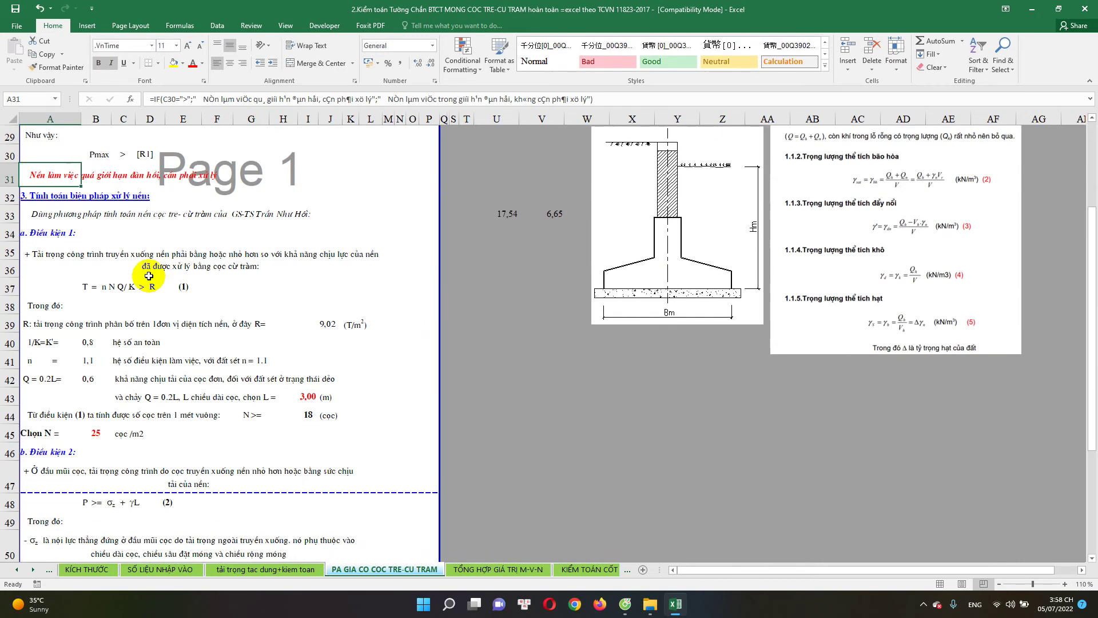
left_click(64, 219)
left_click(280, 215)
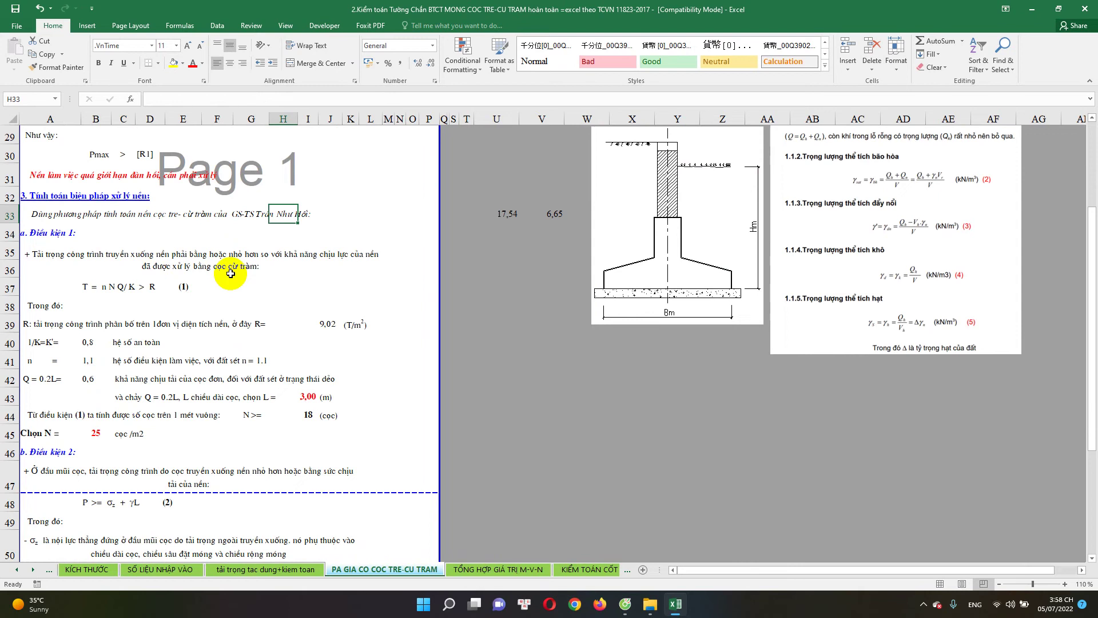
scroll(231, 274, "down", 1)
scroll(216, 263, "down", 1)
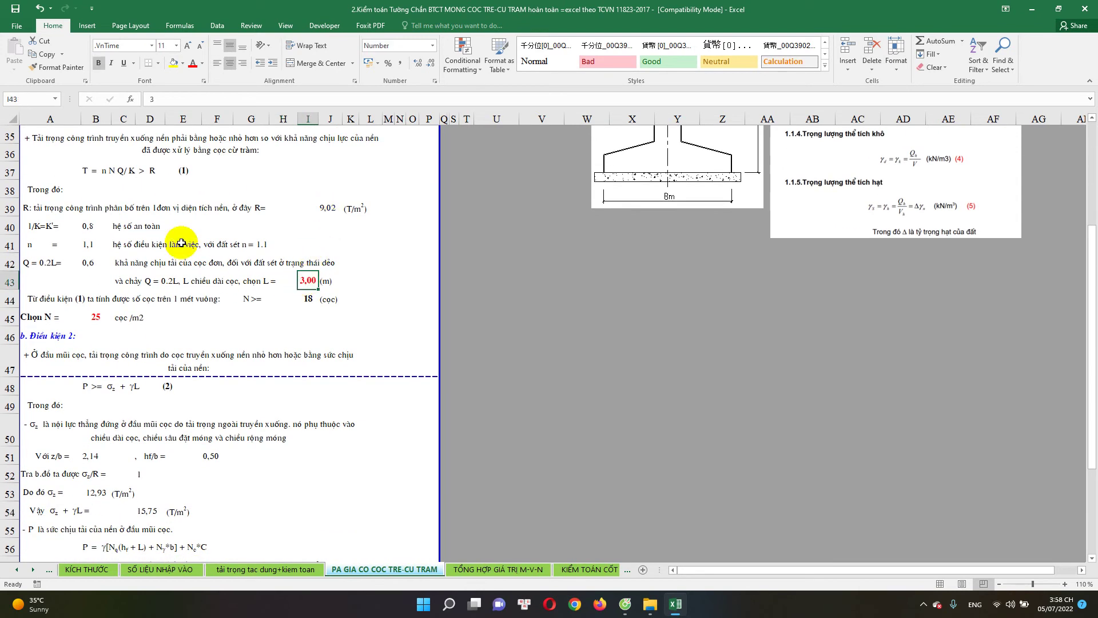
scroll(309, 321, "up", 1)
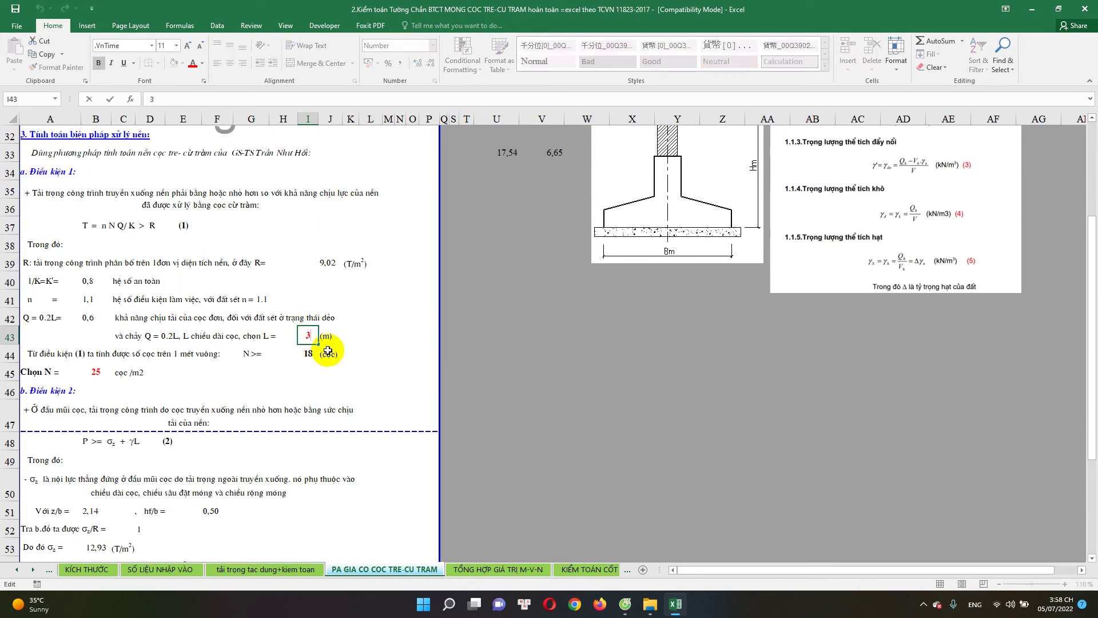
key("Escape")
double_click(307, 337)
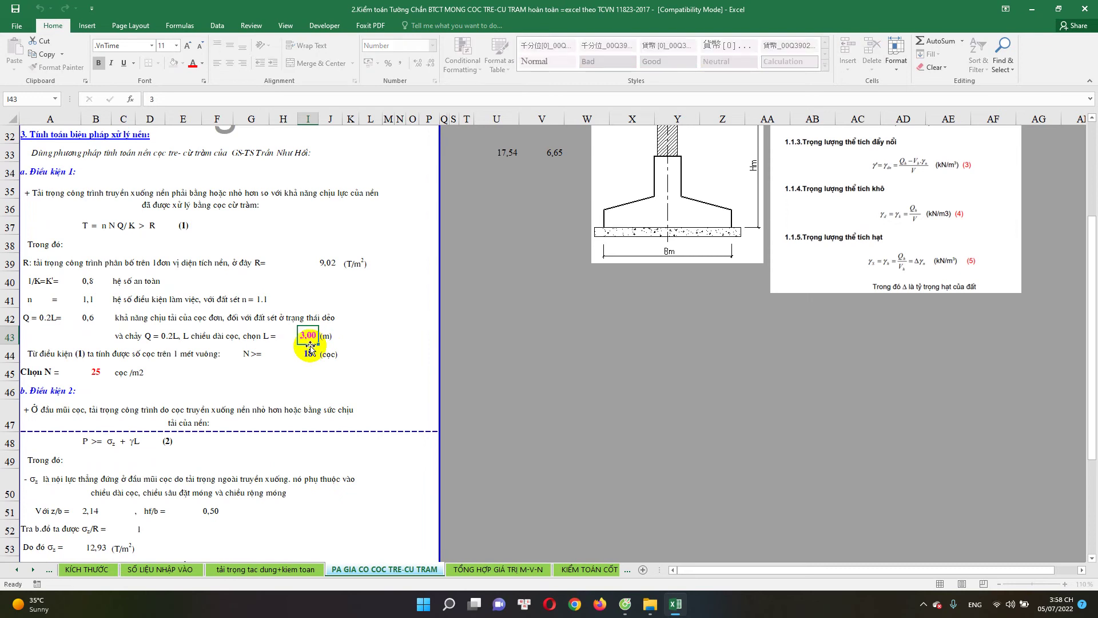
key("Escape")
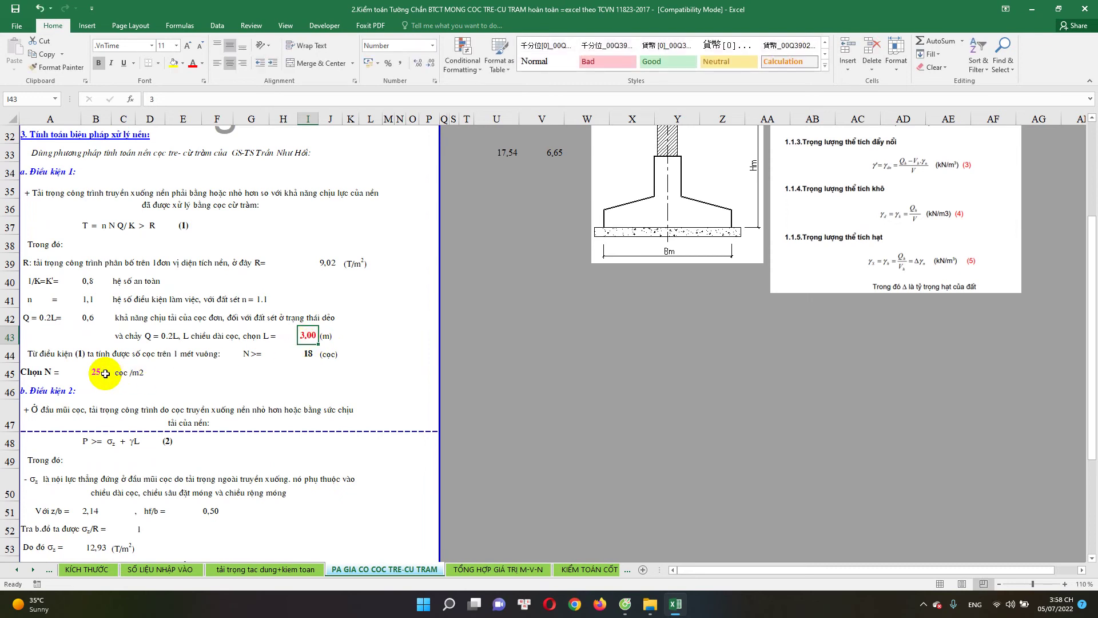
double_click(308, 354)
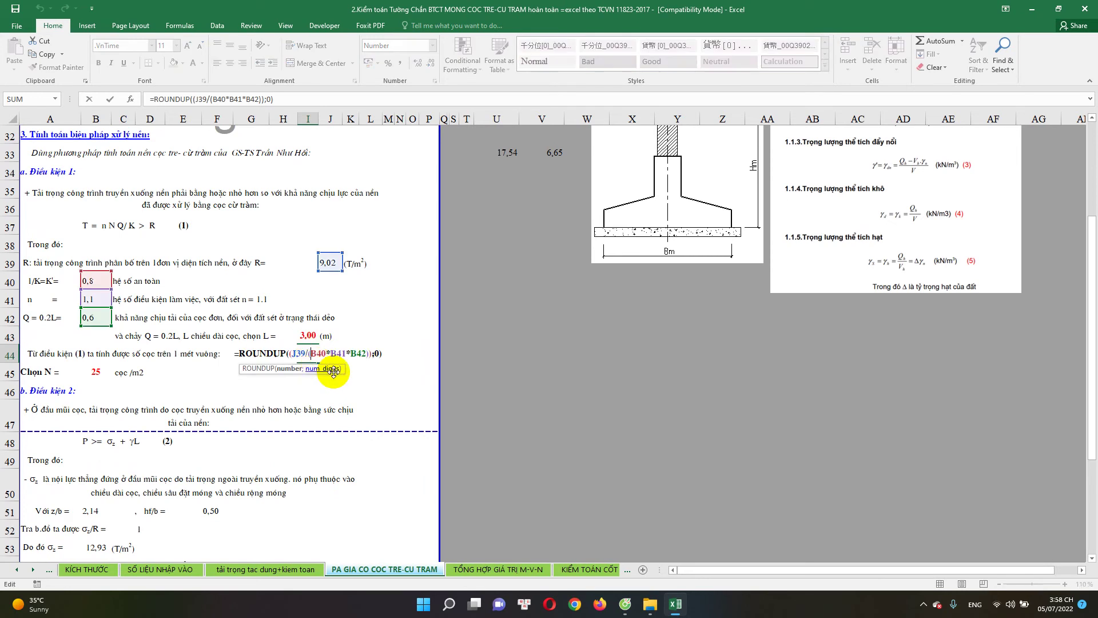
left_click(96, 372)
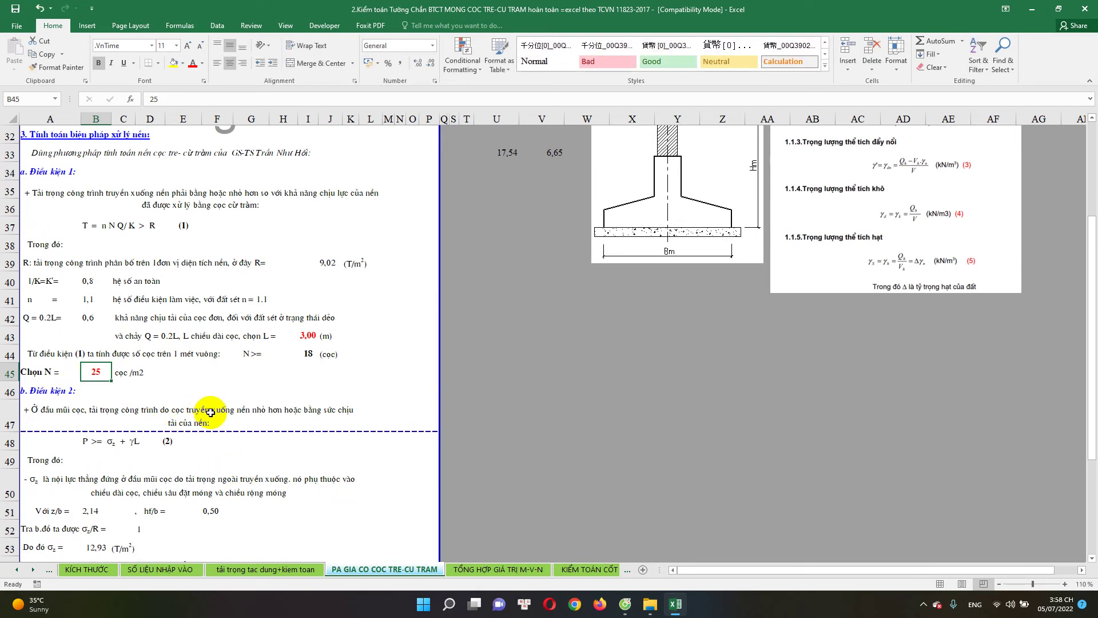
scroll(210, 411, "down", 1)
scroll(217, 403, "up", 1)
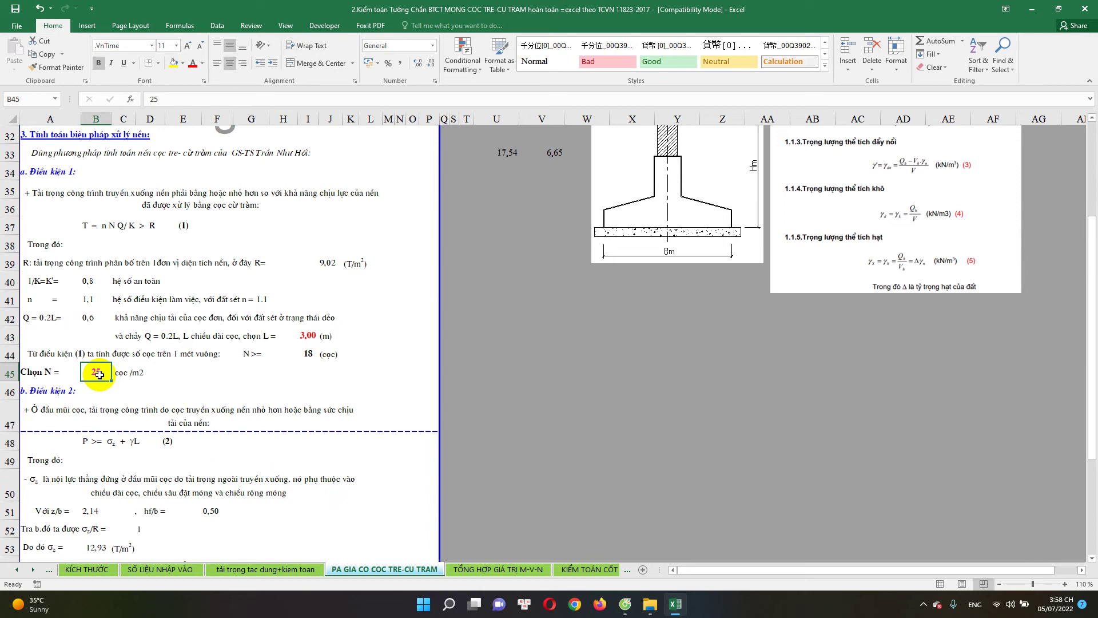
double_click(308, 355)
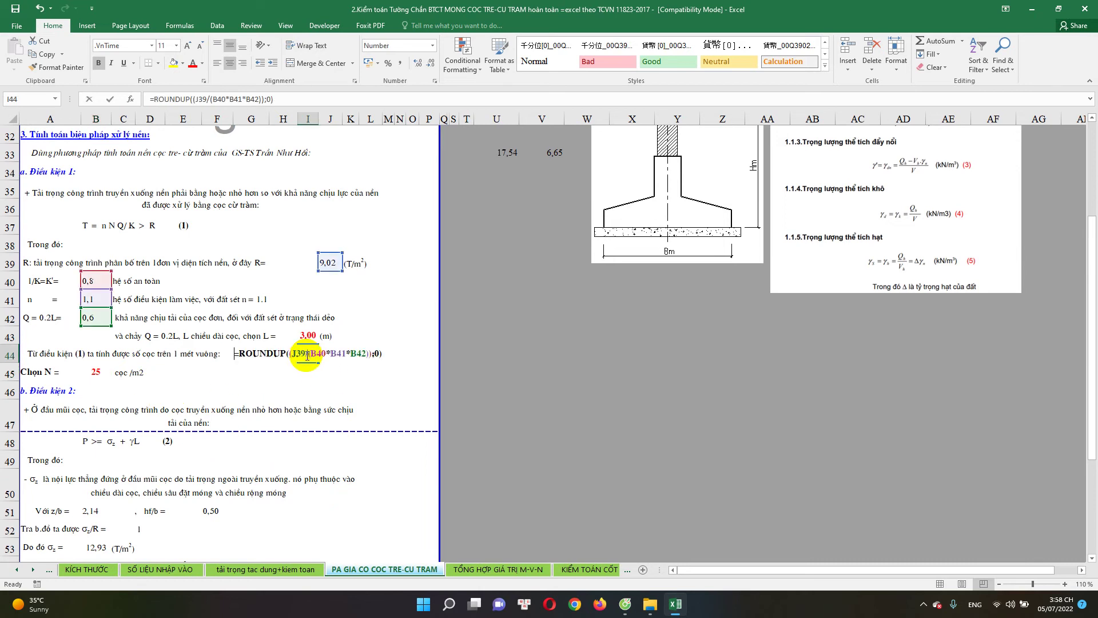
key("Escape")
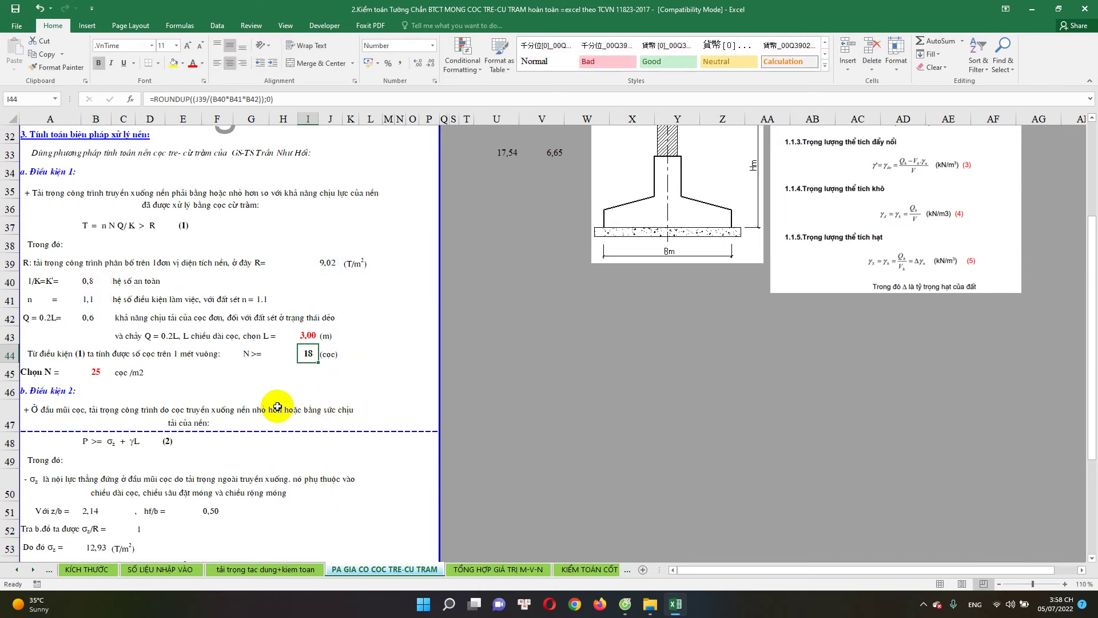
left_click(94, 371)
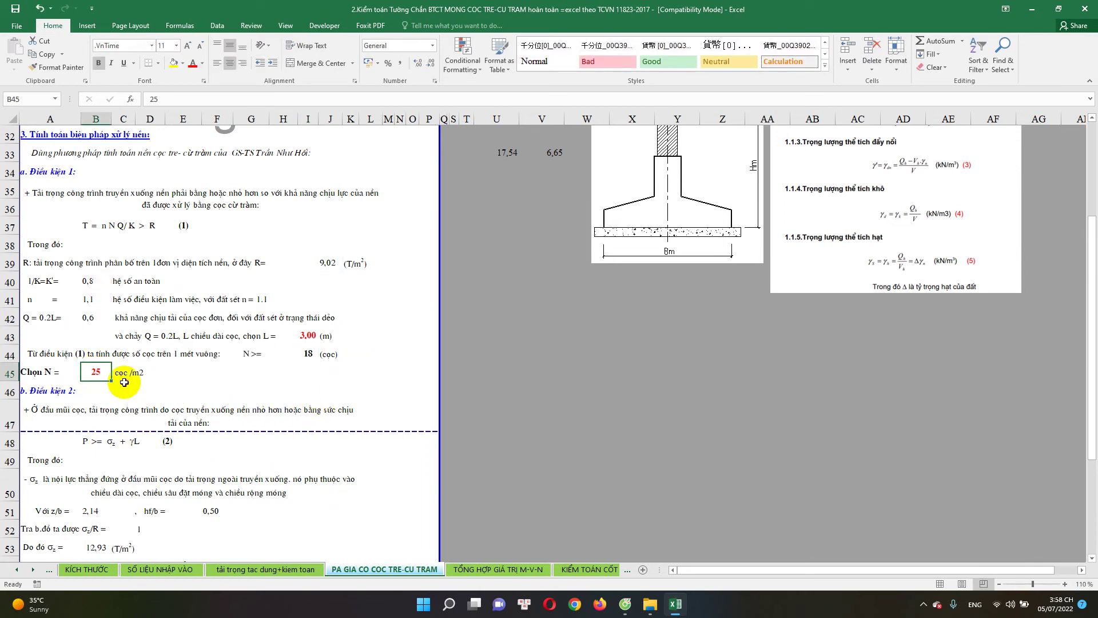
left_click(308, 335)
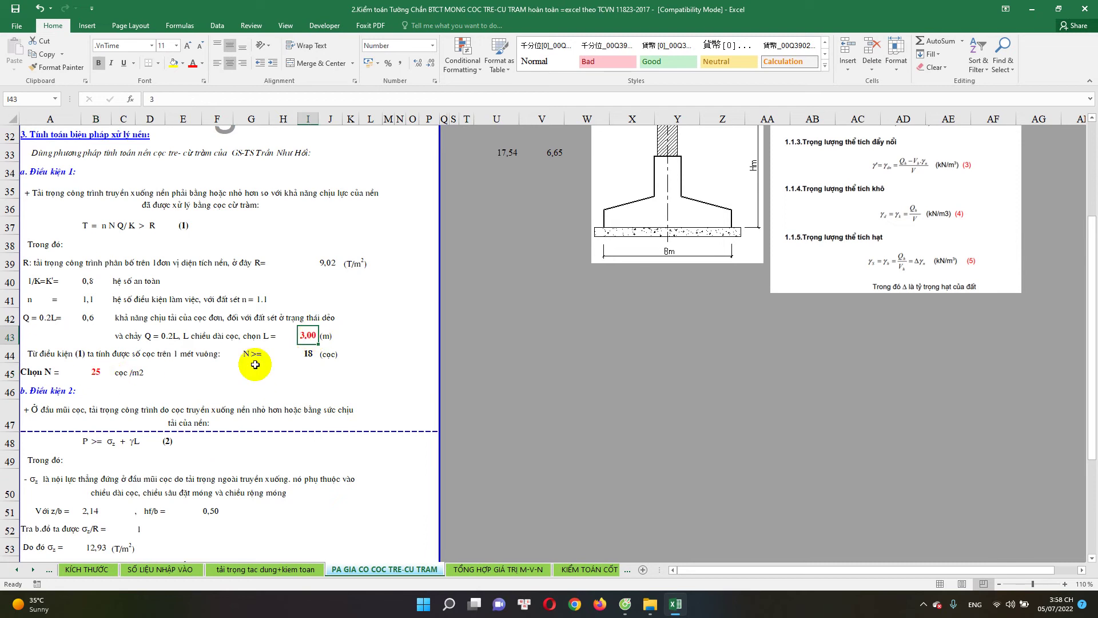
left_click(280, 355)
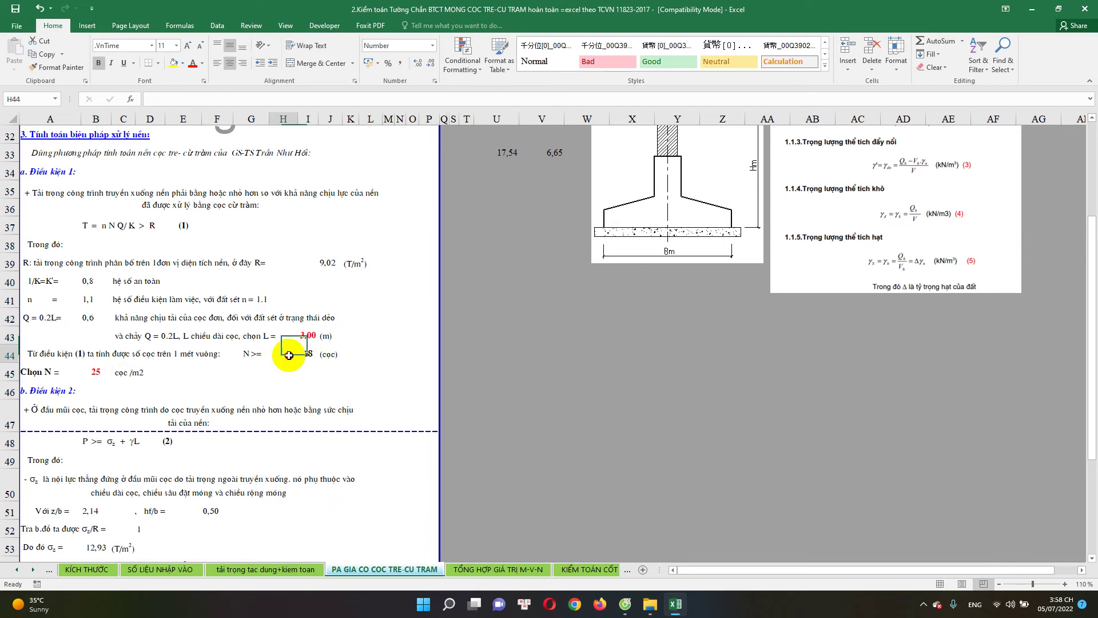
left_click(94, 367)
scroll(257, 374, "down", 1)
scroll(257, 374, "down", 1)
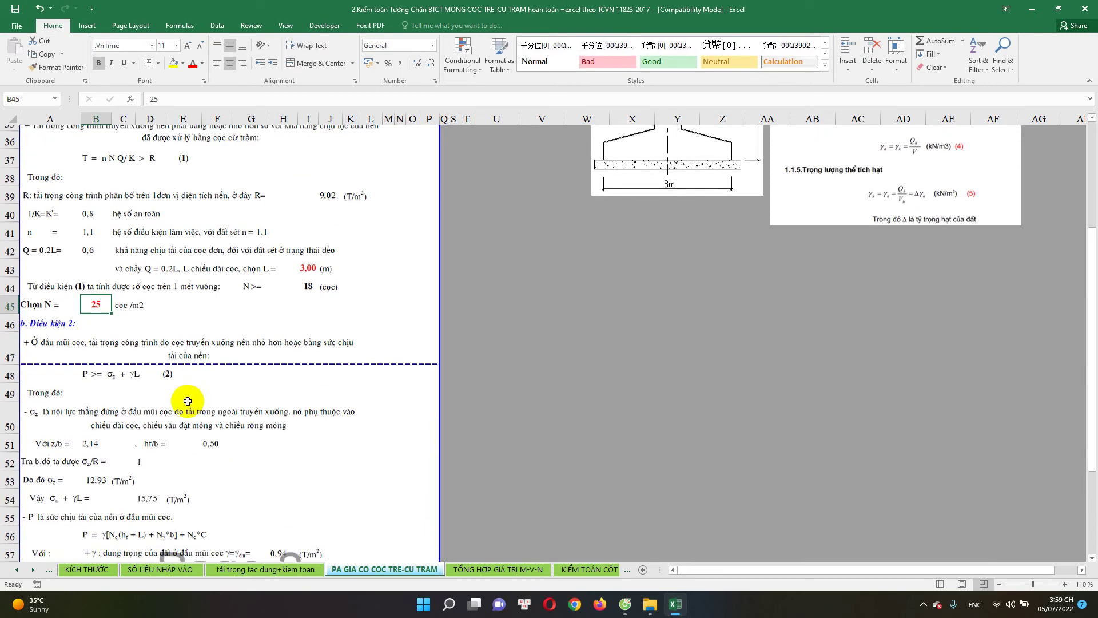
scroll(184, 399, "down", 4)
scroll(137, 351, "up", 2)
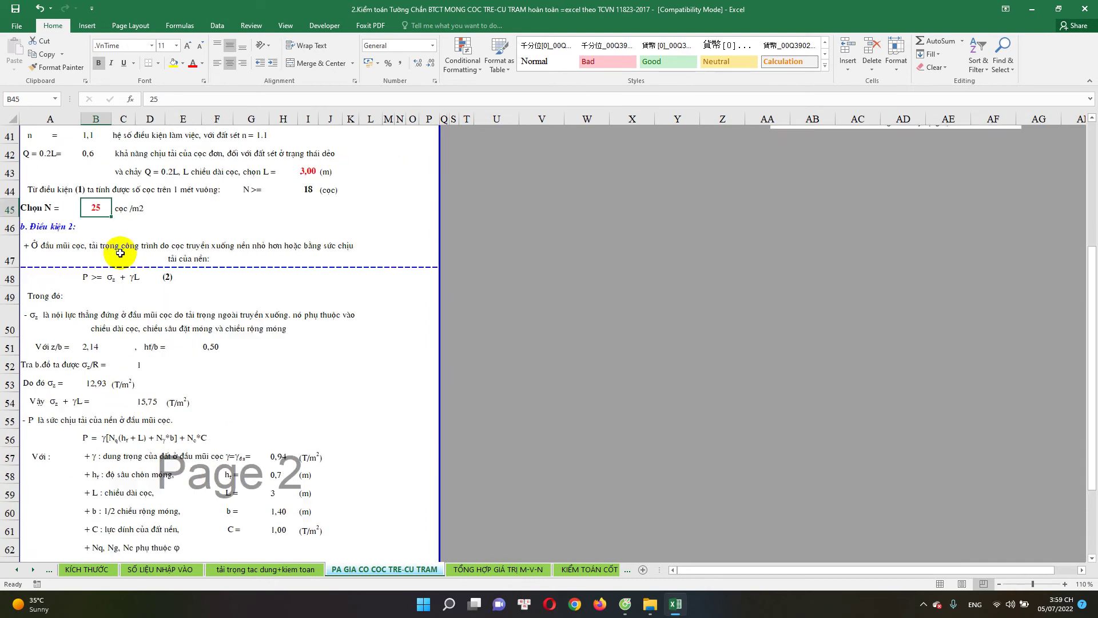
scroll(188, 389, "down", 3)
scroll(195, 379, "up", 3)
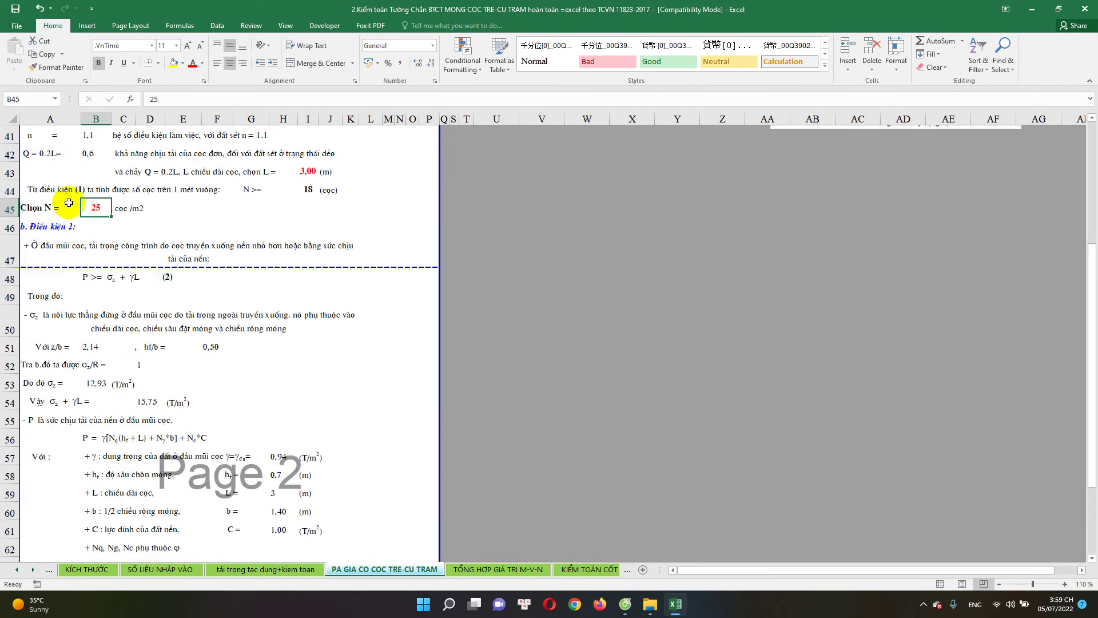
scroll(208, 331, "down", 2)
scroll(110, 184, "down", 1)
scroll(215, 395, "down", 1)
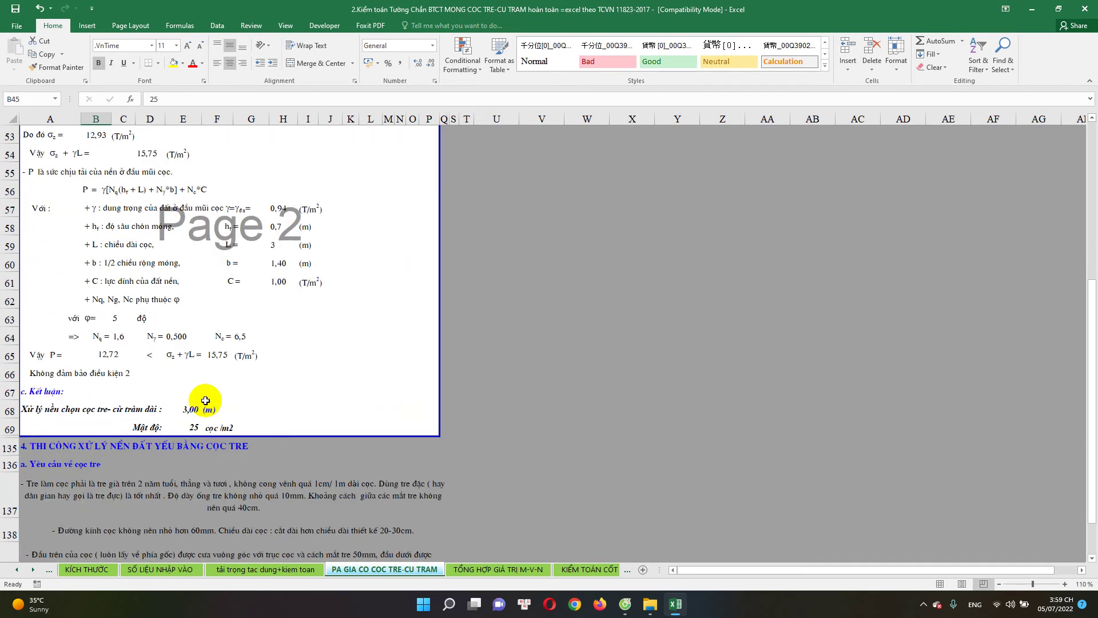
left_click(121, 354)
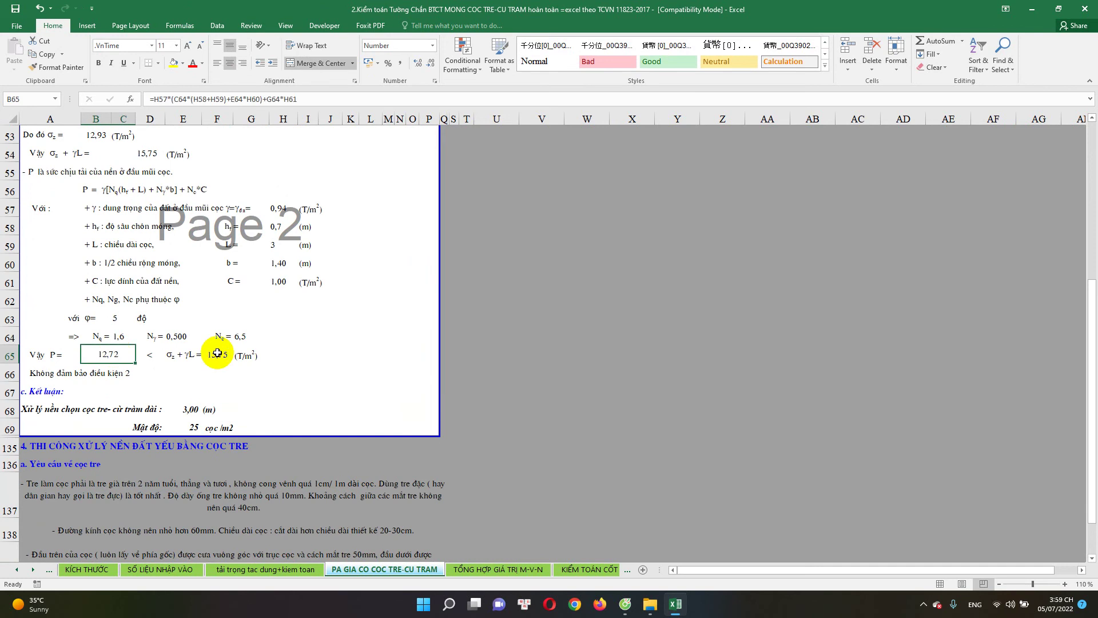
double_click(148, 354)
key("Escape")
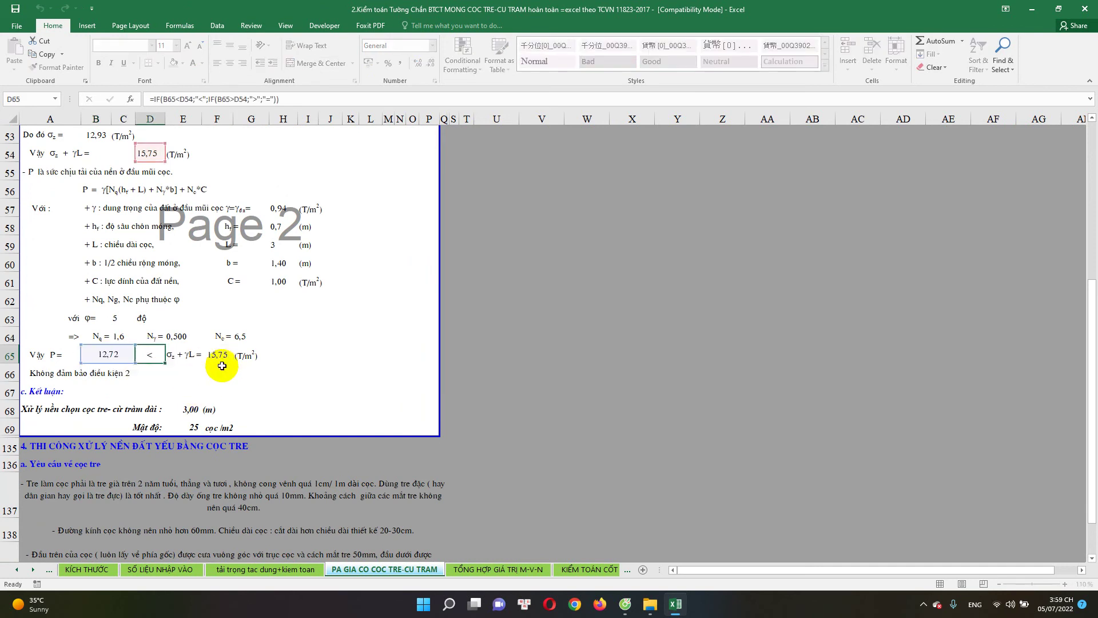
left_click(228, 355)
double_click(38, 373)
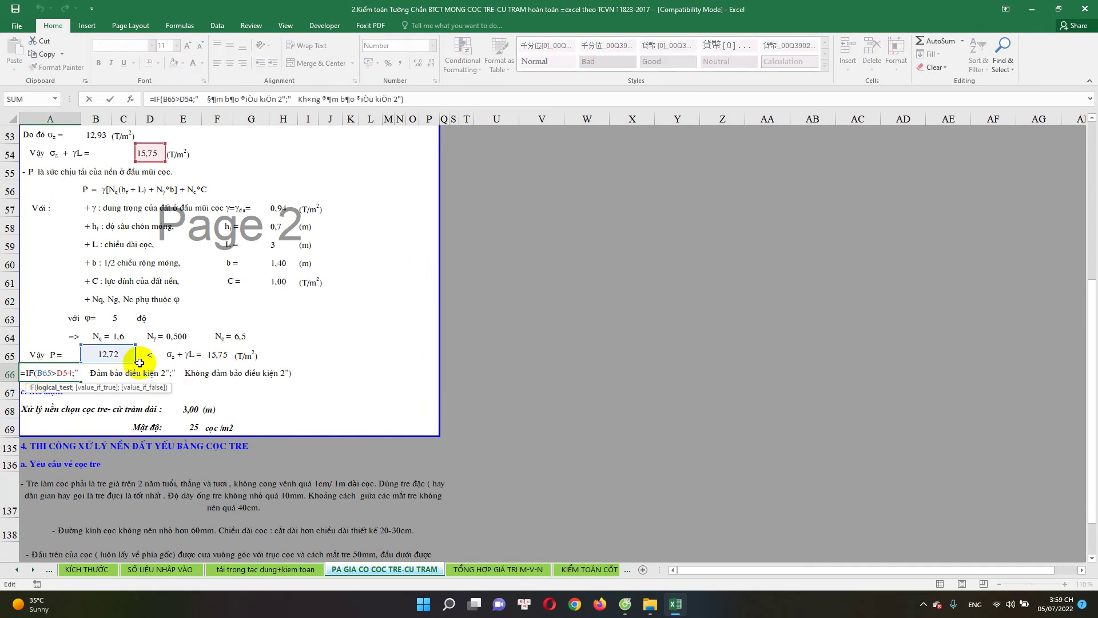
key("Escape")
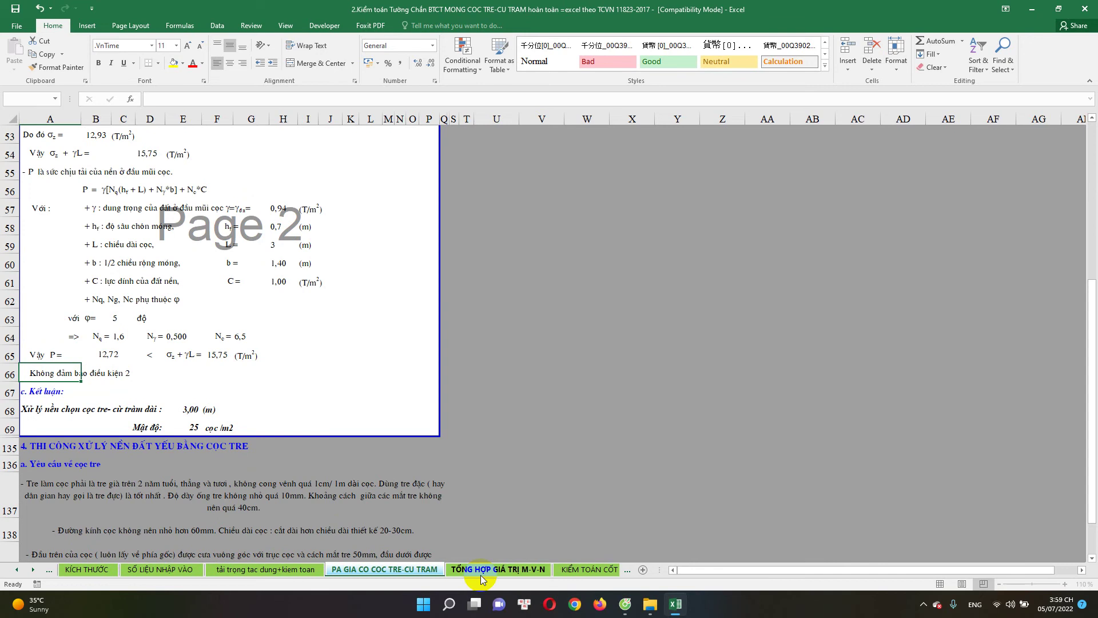
left_click(655, 609)
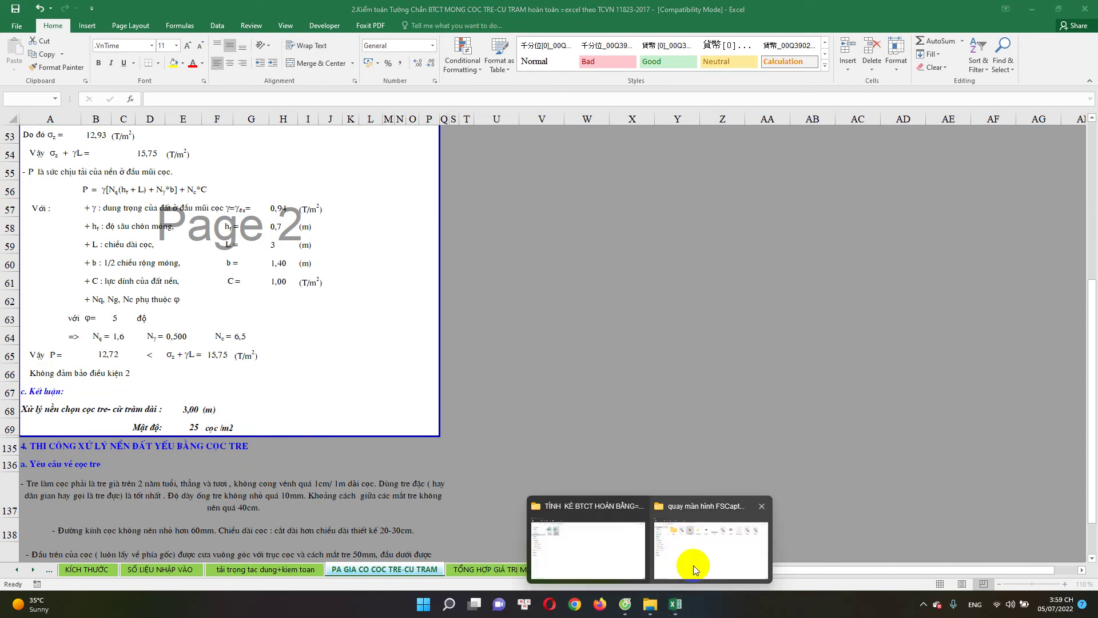
left_click(694, 566)
left_click(675, 606)
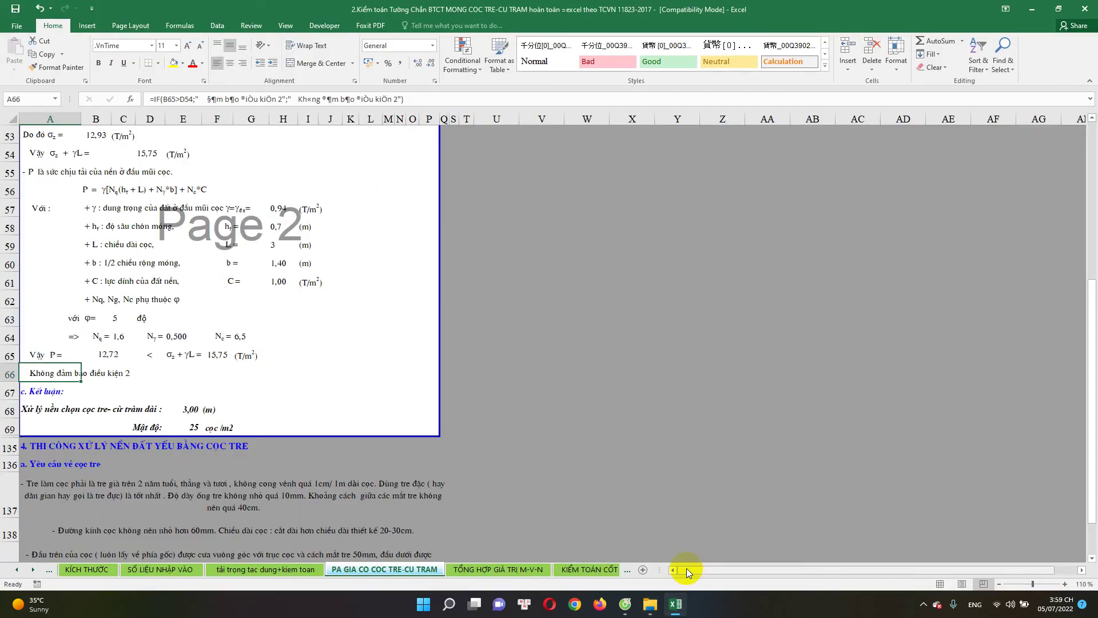
double_click(48, 374)
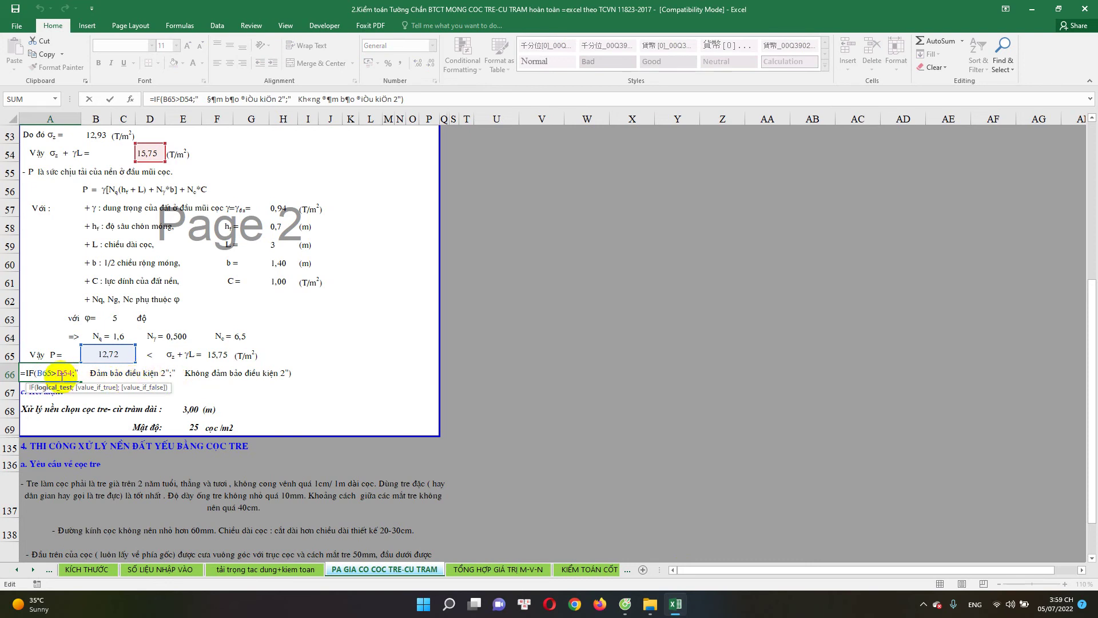
key("Escape")
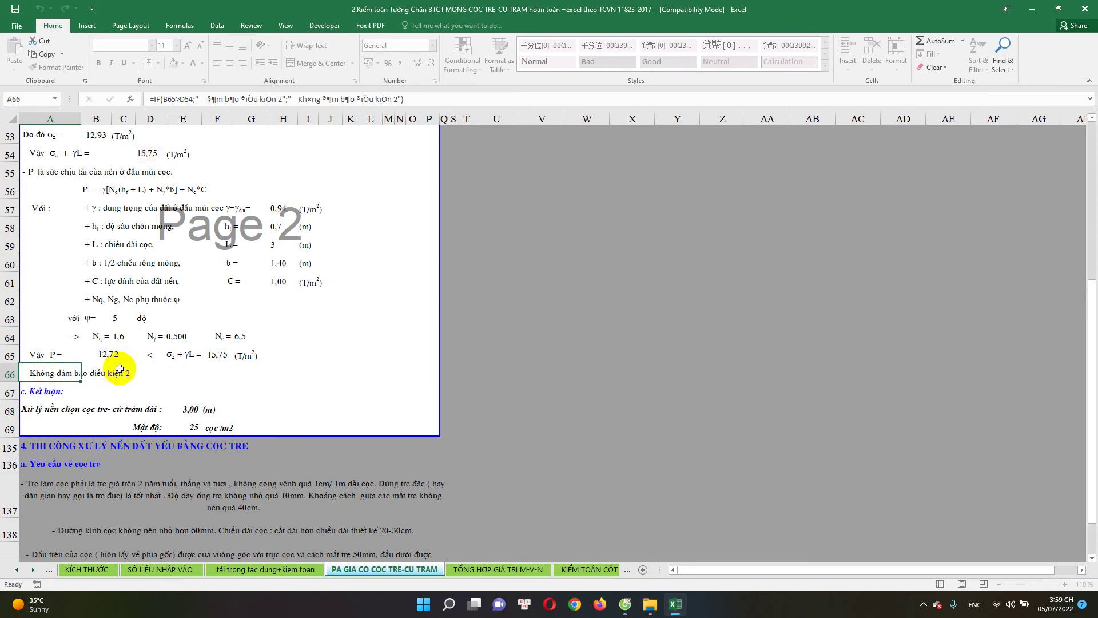
scroll(136, 388, "up", 2)
scroll(138, 400, "down", 1)
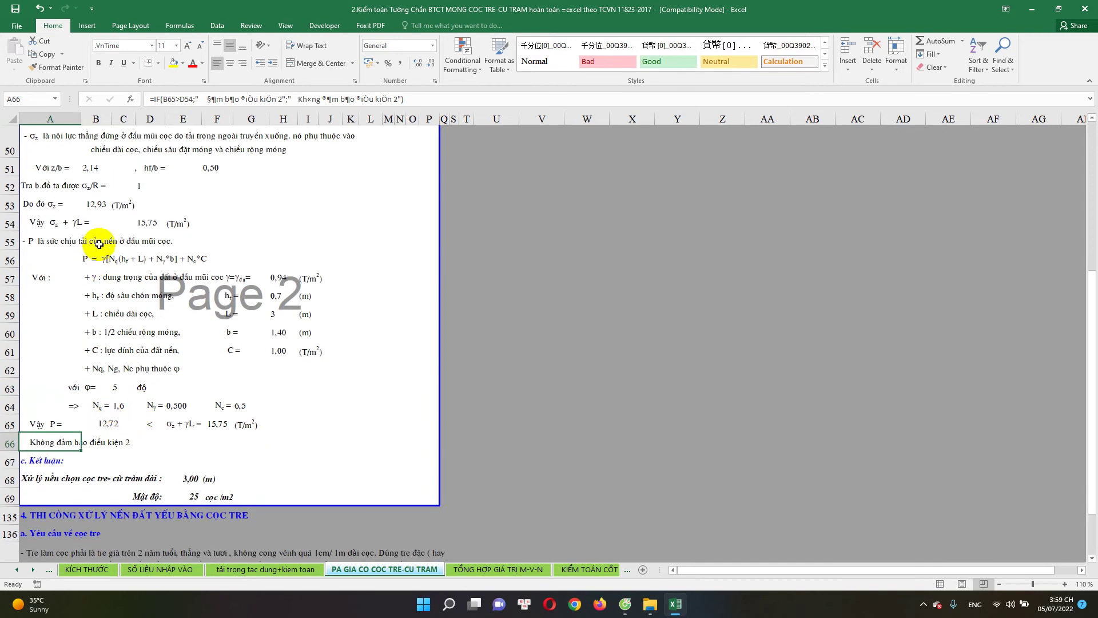
Trace the σz + γL formula in D54 and the bearing capacity P formula in B65
left_click(149, 224)
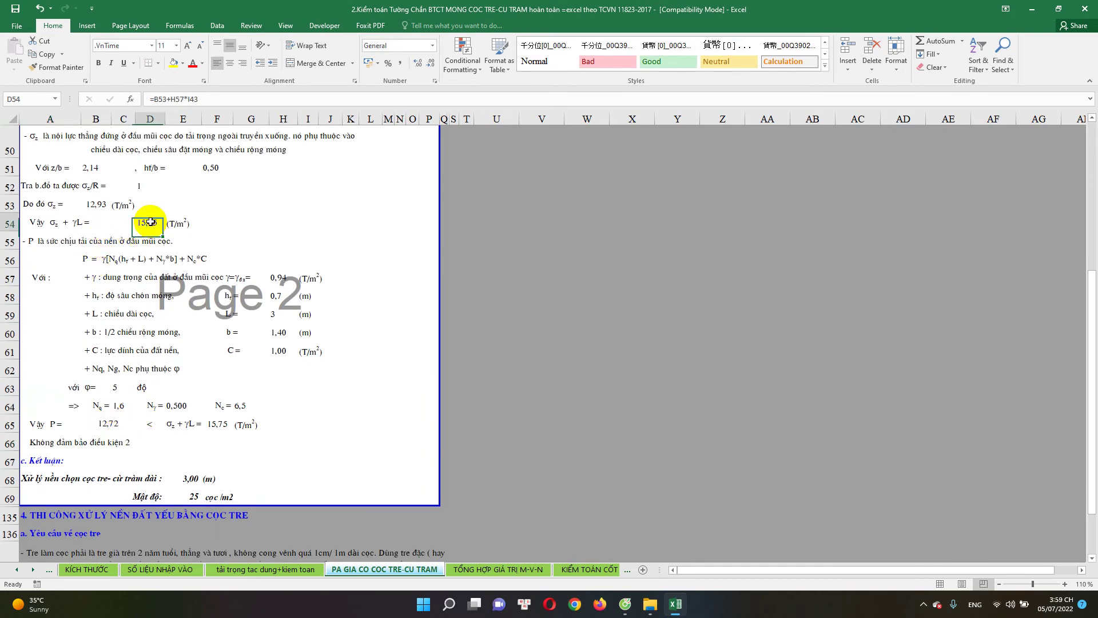
scroll(164, 271, "up", 1)
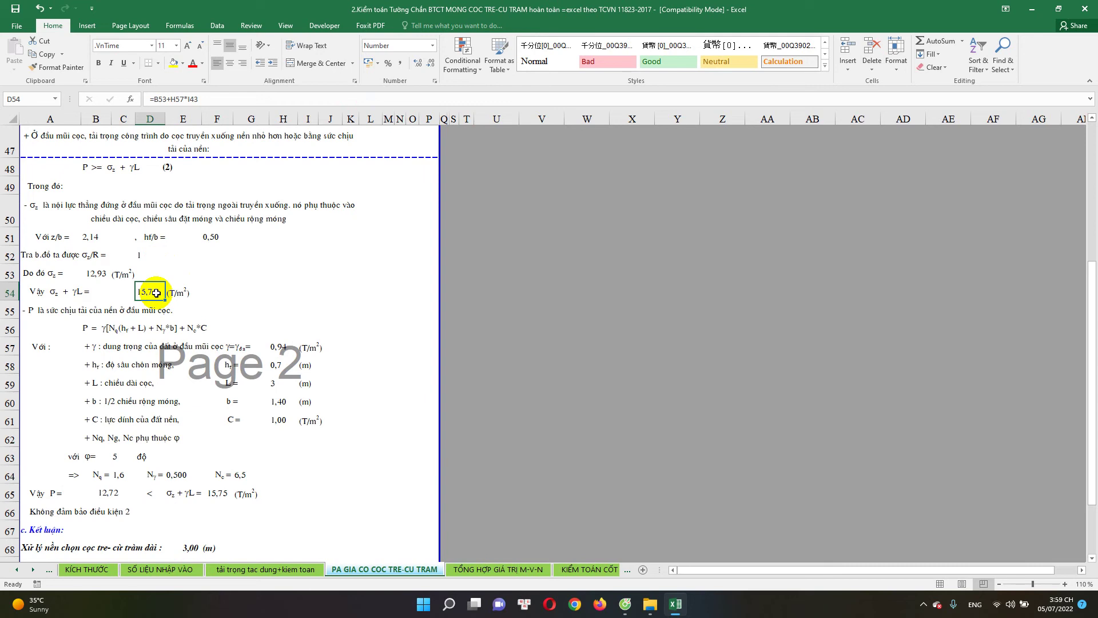
scroll(147, 456, "down", 1)
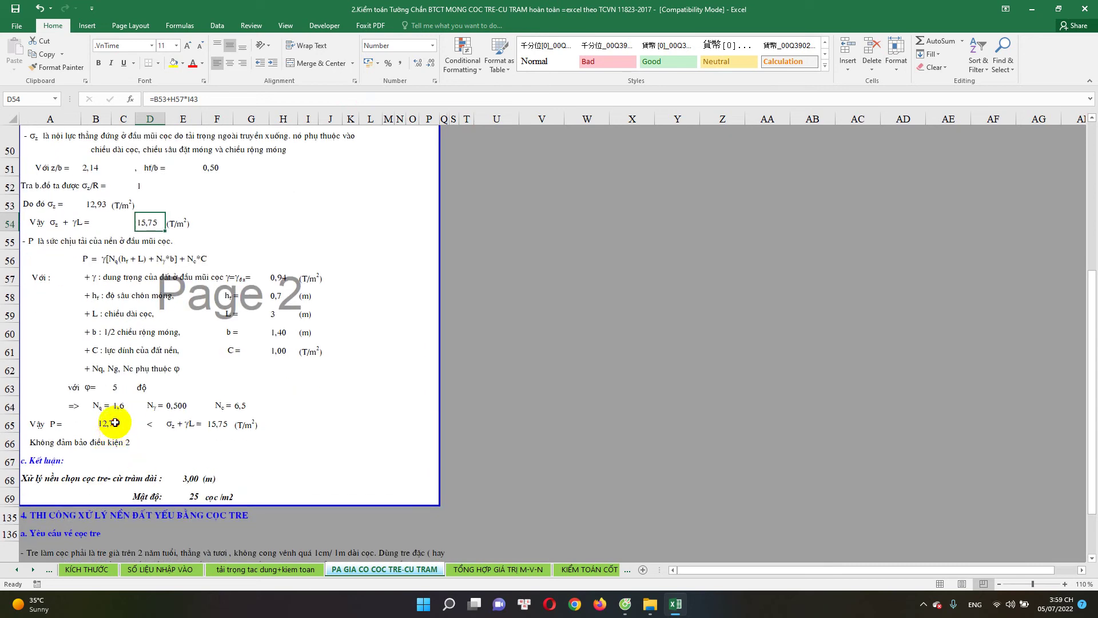
left_click(114, 422)
key("Right")
key("Right")
key("Right")
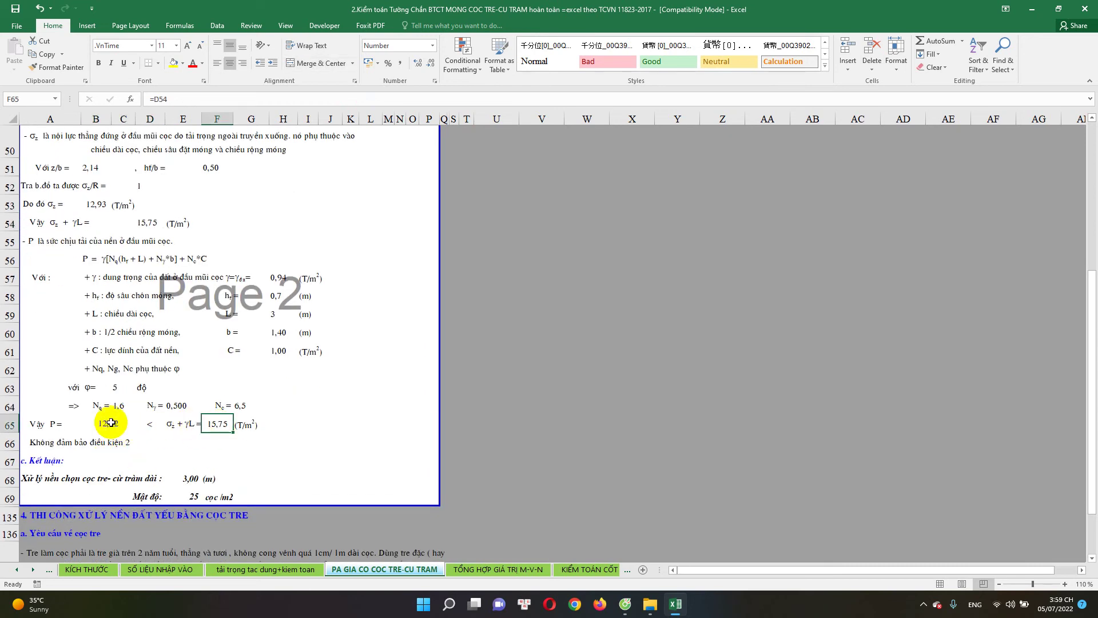
double_click(110, 422)
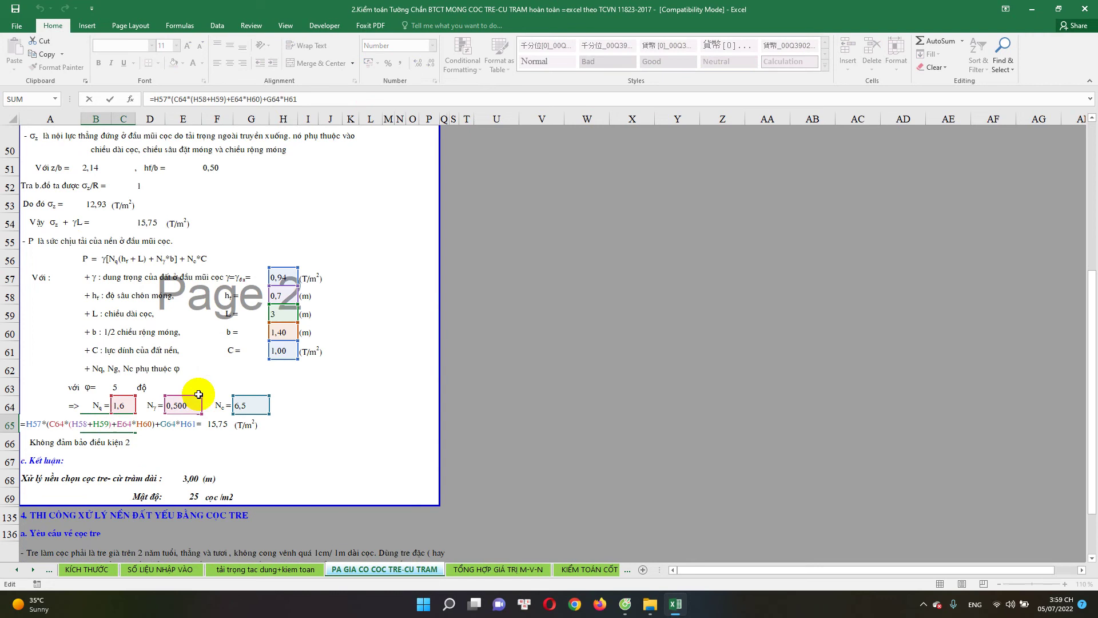
key("Escape")
double_click(114, 423)
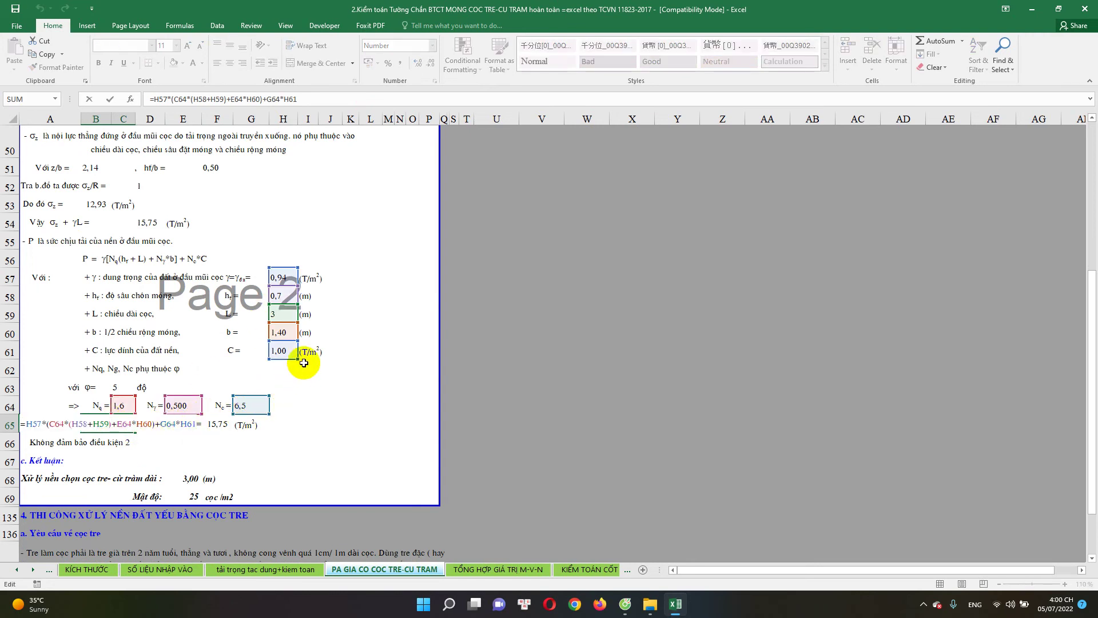
key("Escape")
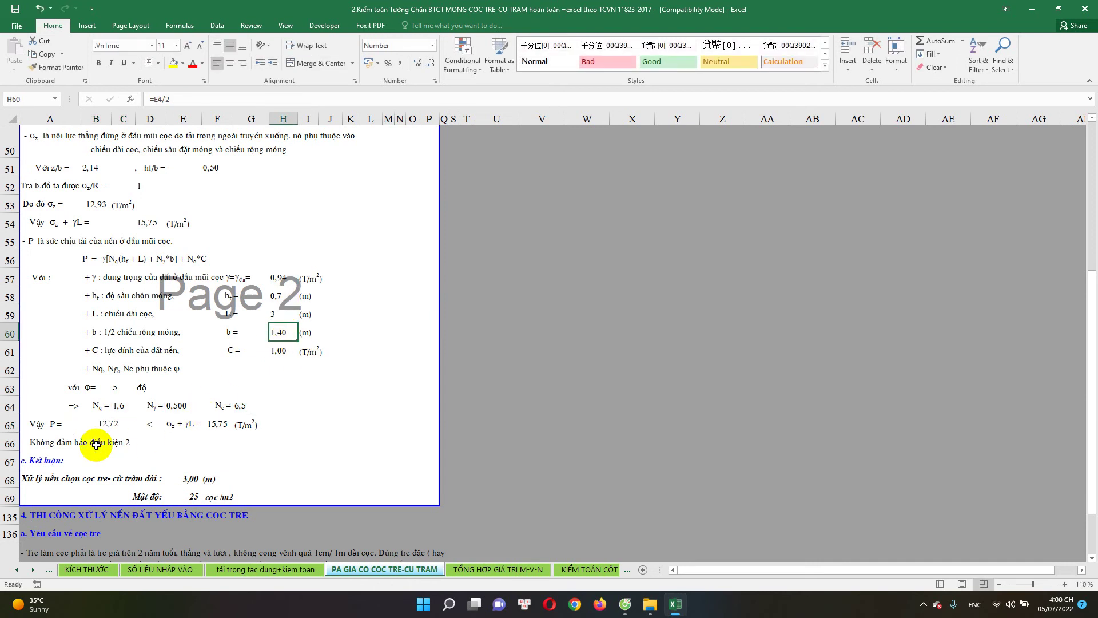
Review the A66 conclusion and linked F65 value, then open B53's =D52*G28 formula for editing
left_click(40, 441)
left_click(215, 423)
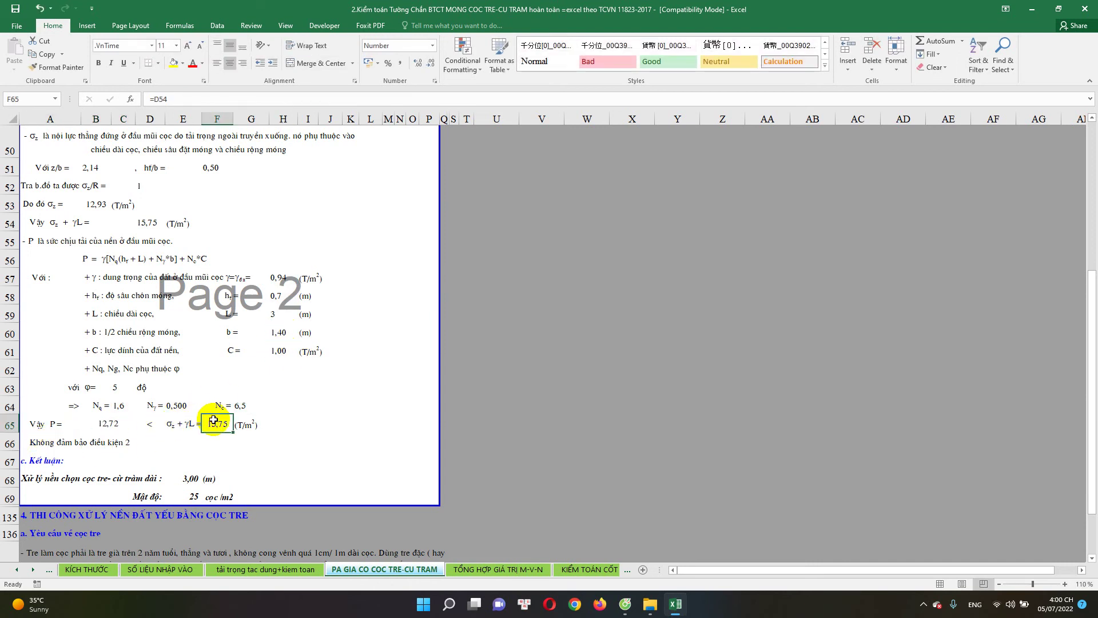
scroll(179, 329, "up", 1)
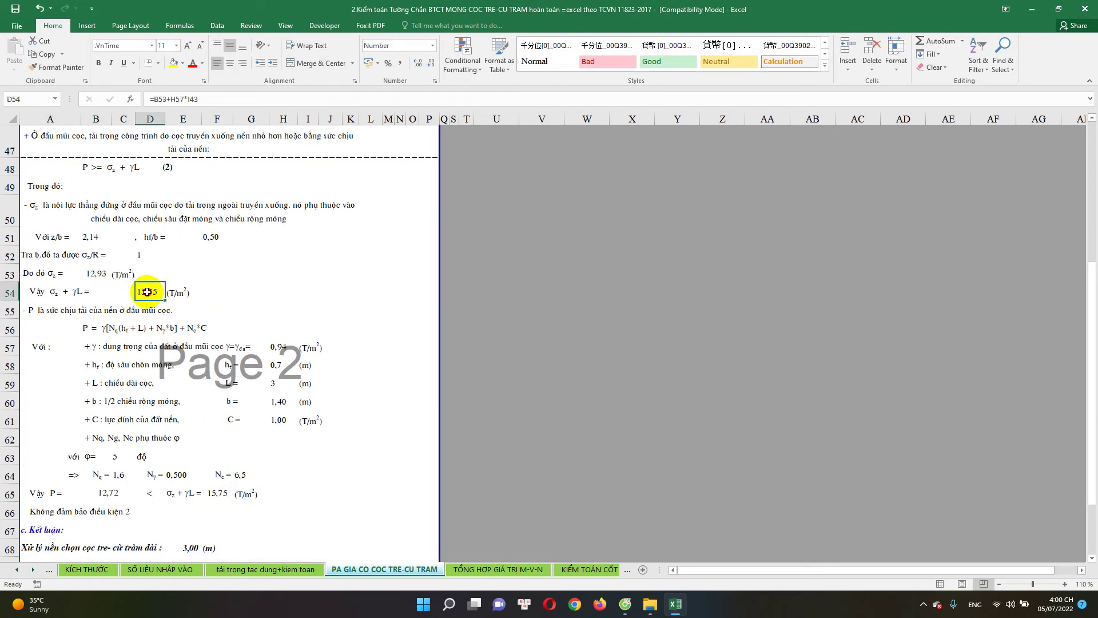
double_click(148, 291)
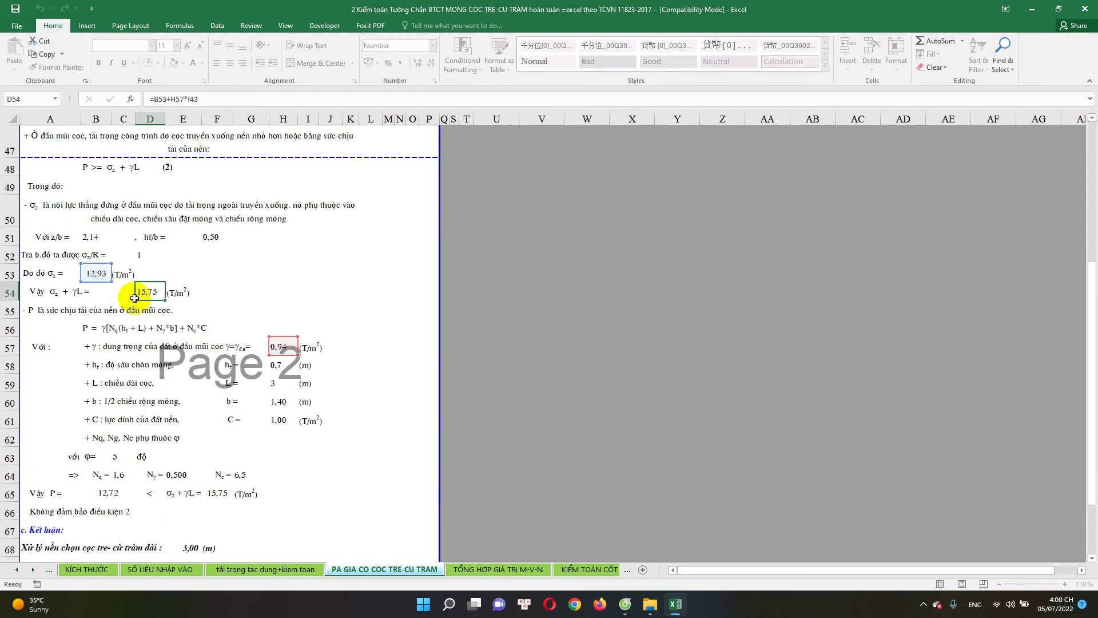
left_click(103, 275)
double_click(98, 274)
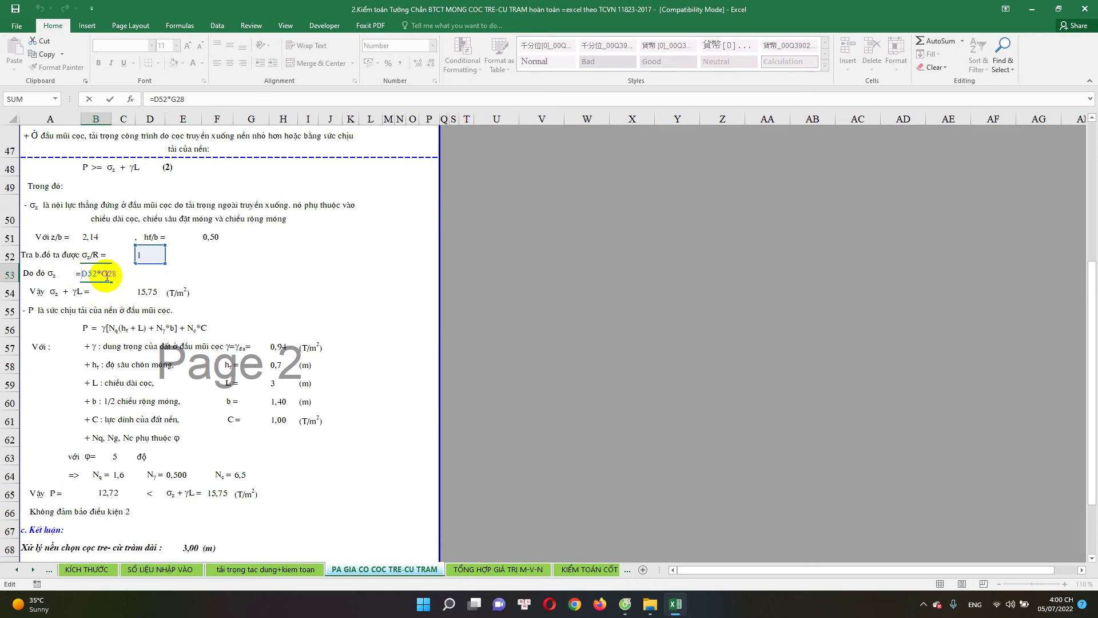
Rewrite B53 as =D52*J39 so σz reads 9,02 T/m2 and condition 2 passes
scroll(221, 344, "up", 3)
scroll(223, 346, "up", 4)
scroll(231, 350, "up", 1)
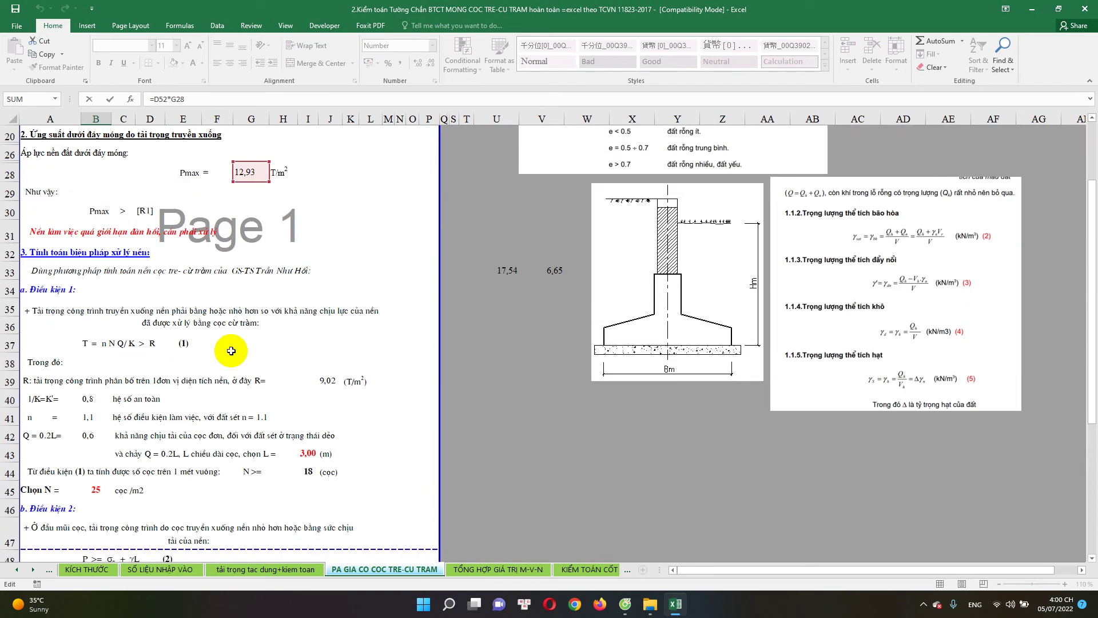
scroll(233, 350, "down", 2)
scroll(240, 366, "down", 2)
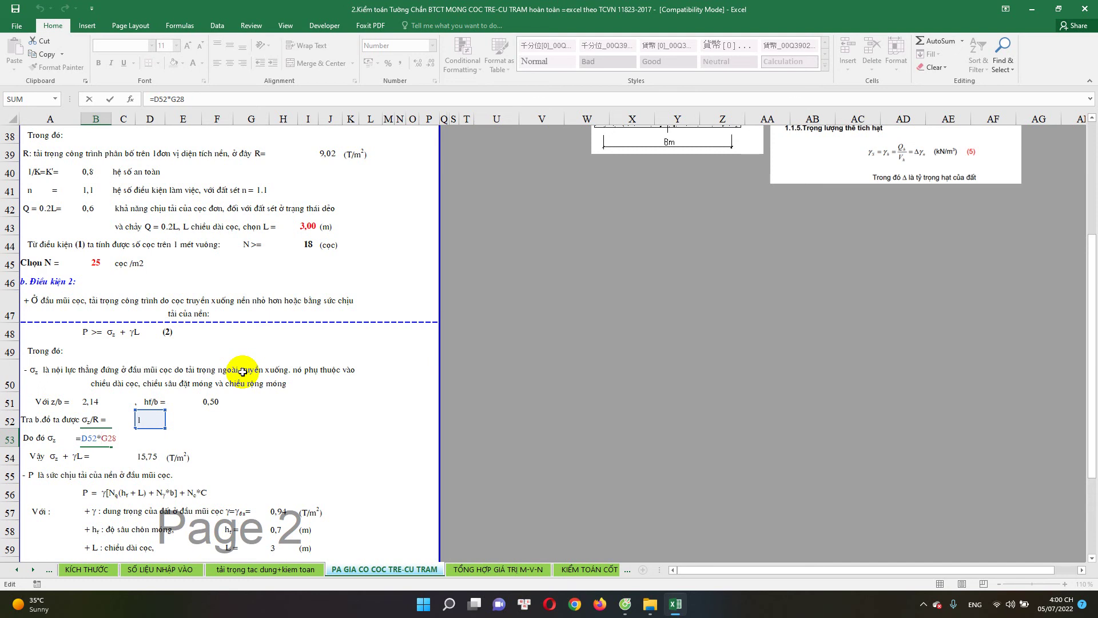
type("(G28")
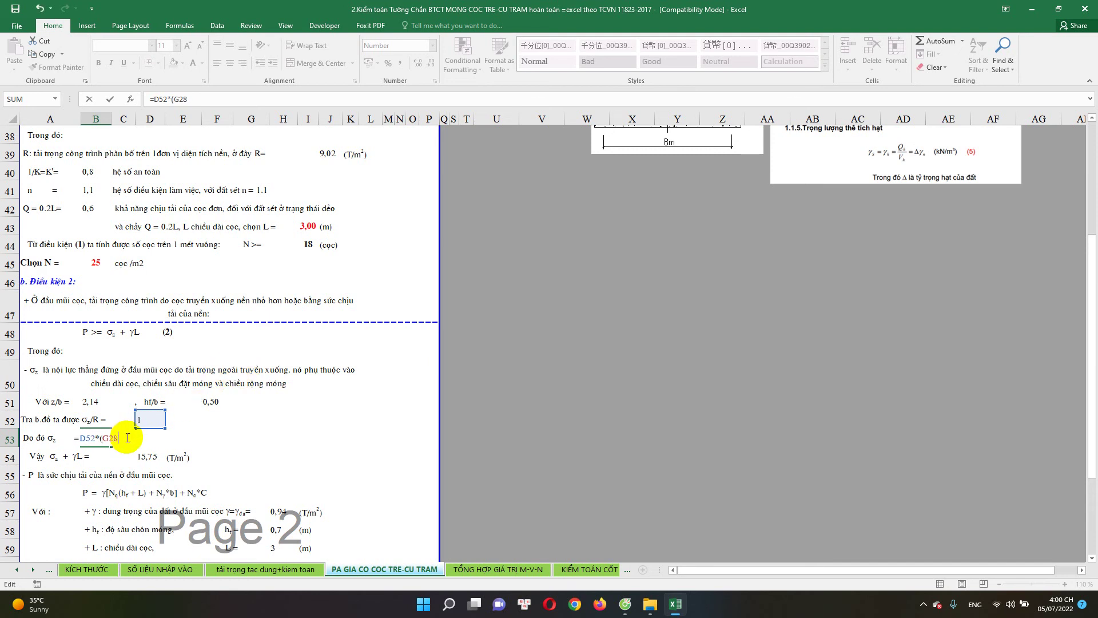
type("-")
scroll(319, 280, "up", 1)
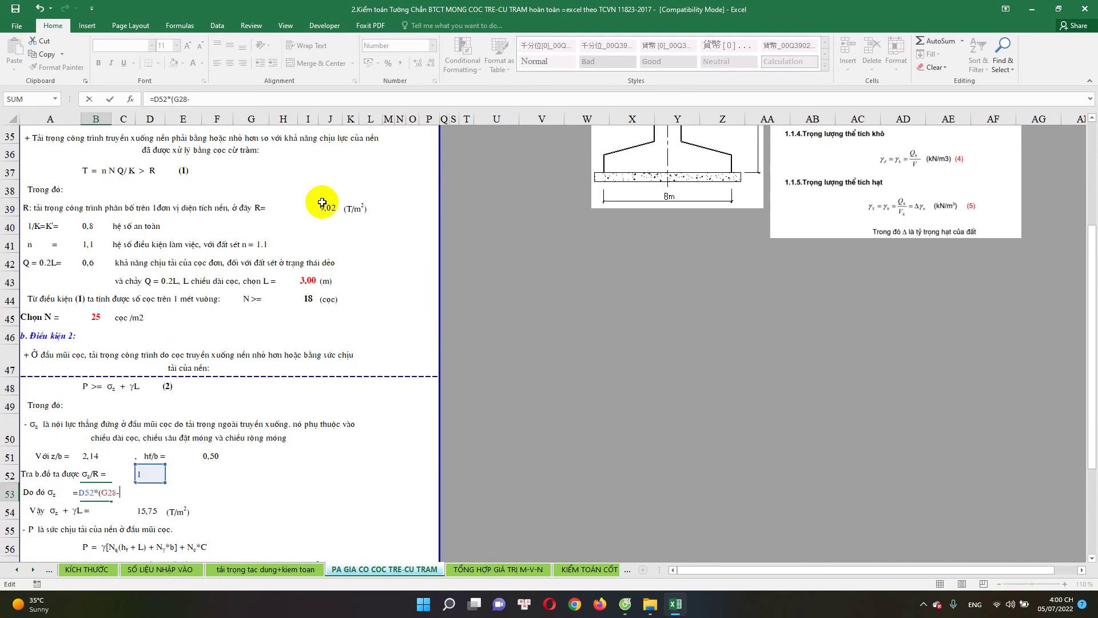
key("BackSpace")
key("BackSpace")
key("BackSpace")
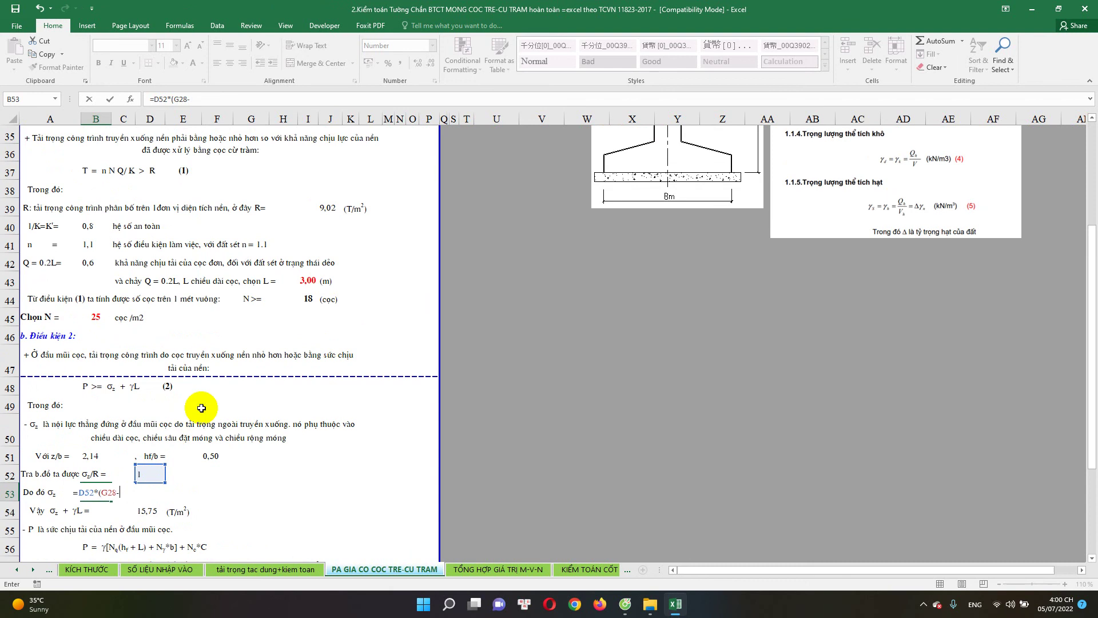
key("BackSpace")
key("BackSpace")
key("BackSpace")
key("BackSpace")
key("BackSpace")
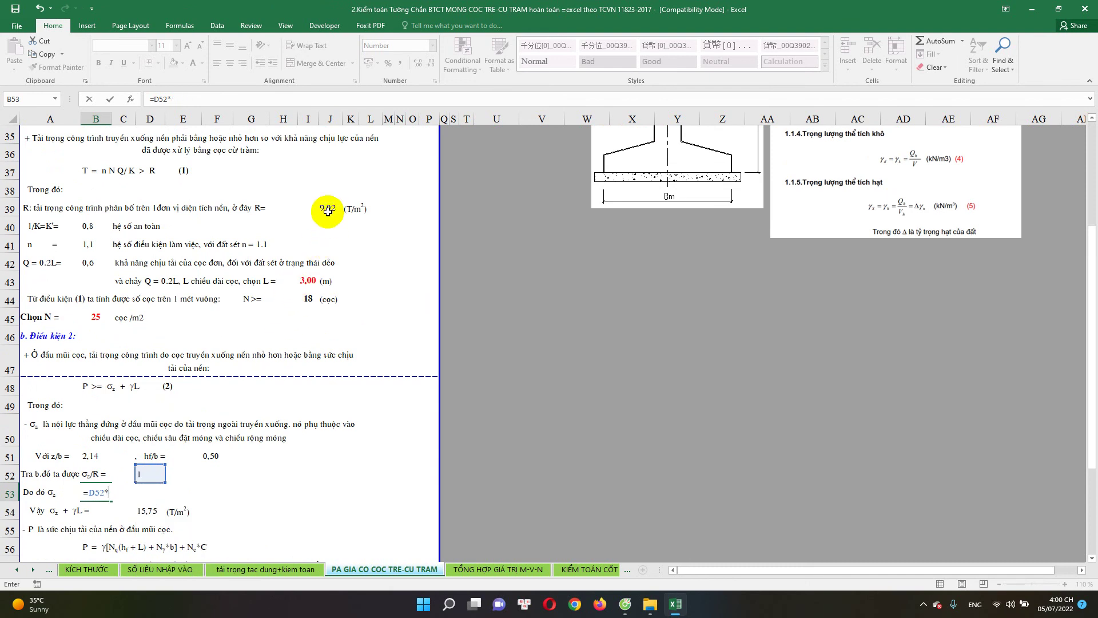
left_click(328, 211)
key("Return")
scroll(215, 477, "down", 3)
scroll(198, 498, "down", 3)
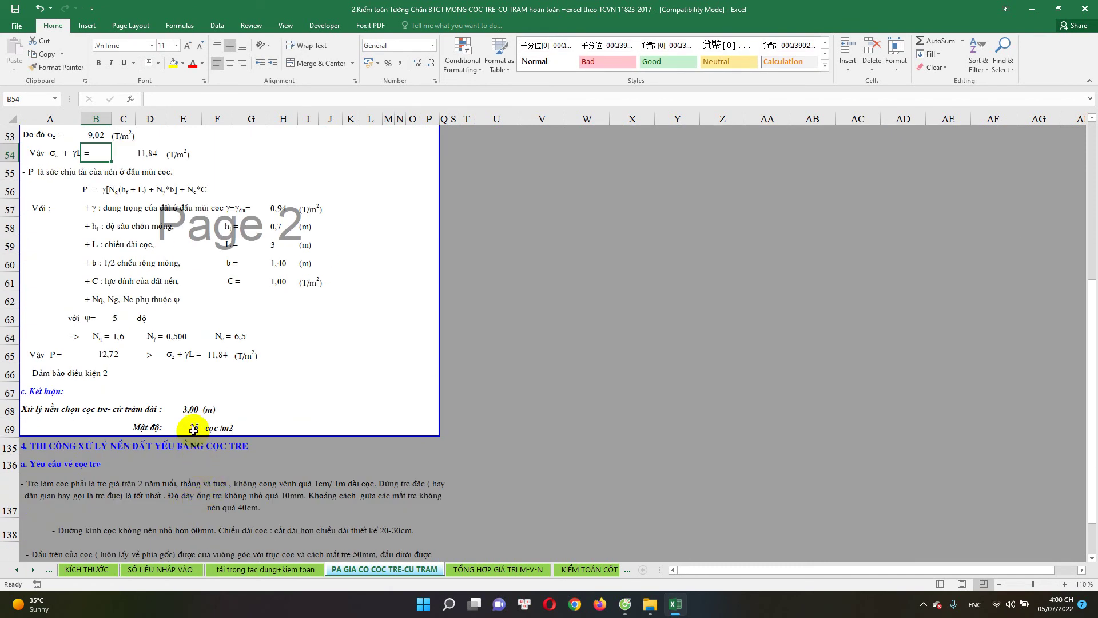
Inspect the σz formula in B53 and leave it unchanged
scroll(193, 430, "up", 2)
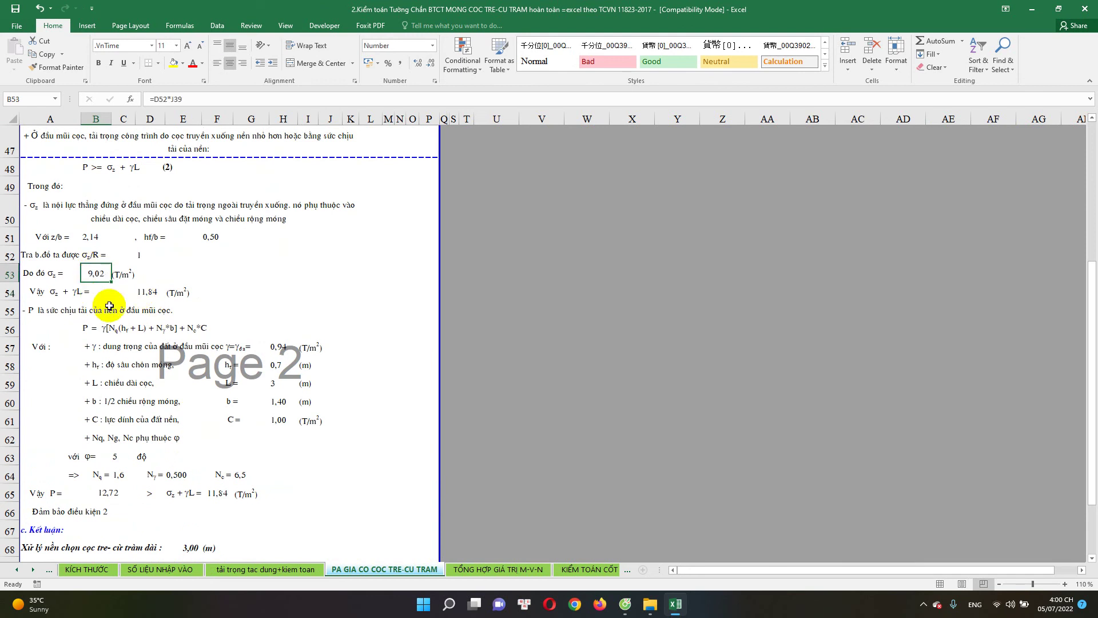
double_click(98, 275)
scroll(149, 297, "up", 2)
scroll(172, 321, "up", 2)
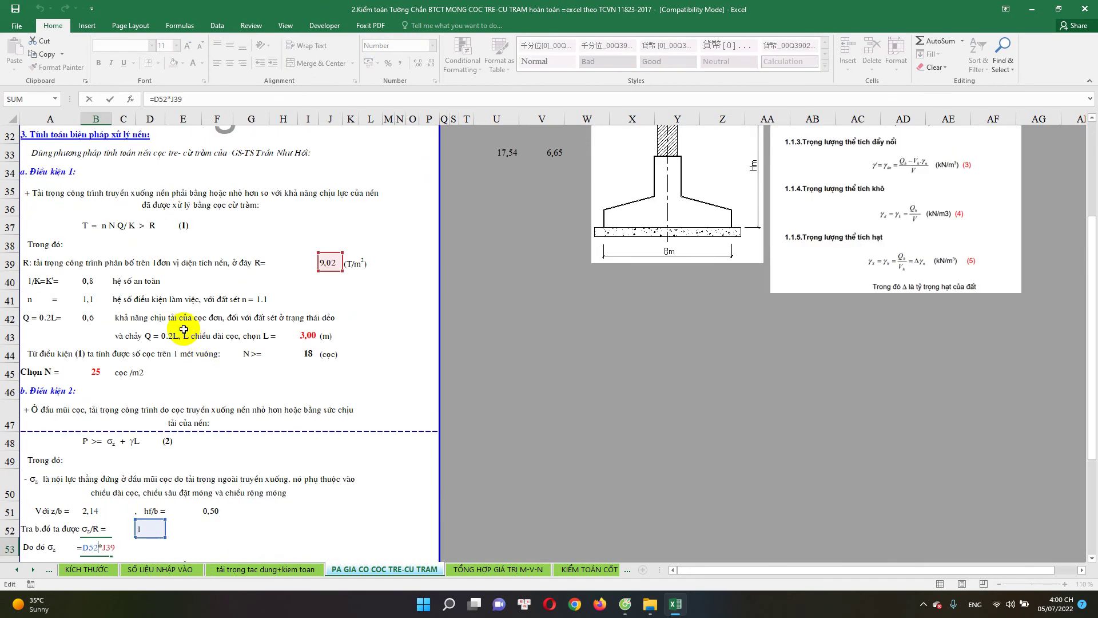
scroll(192, 354, "up", 1)
key("Escape")
scroll(211, 371, "down", 4)
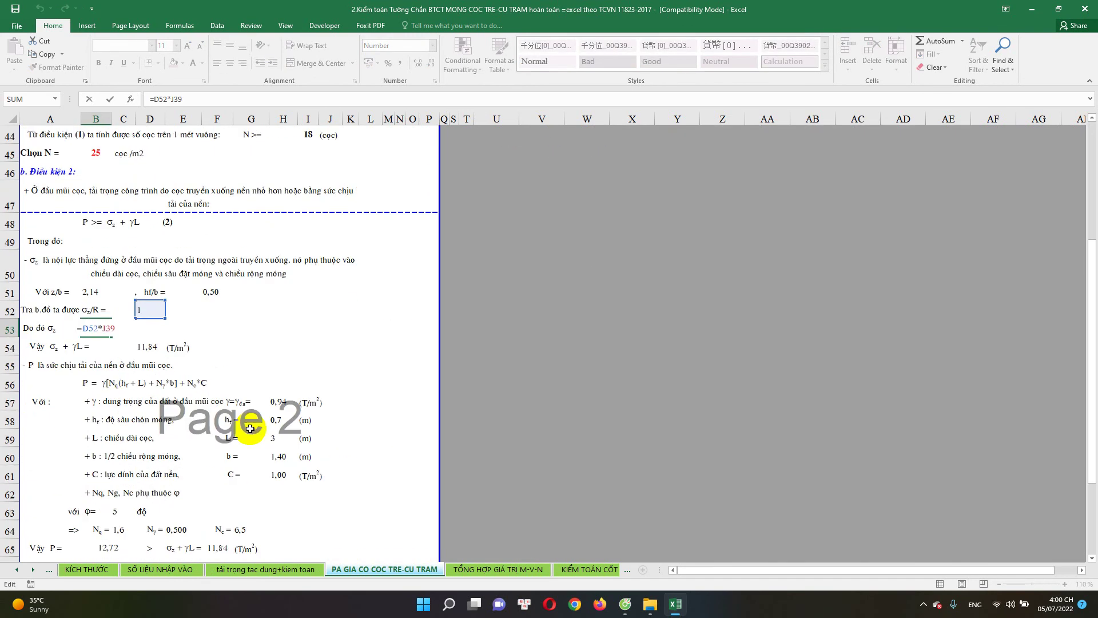
scroll(228, 390, "down", 1)
scroll(194, 383, "down", 1)
scroll(172, 389, "down", 1)
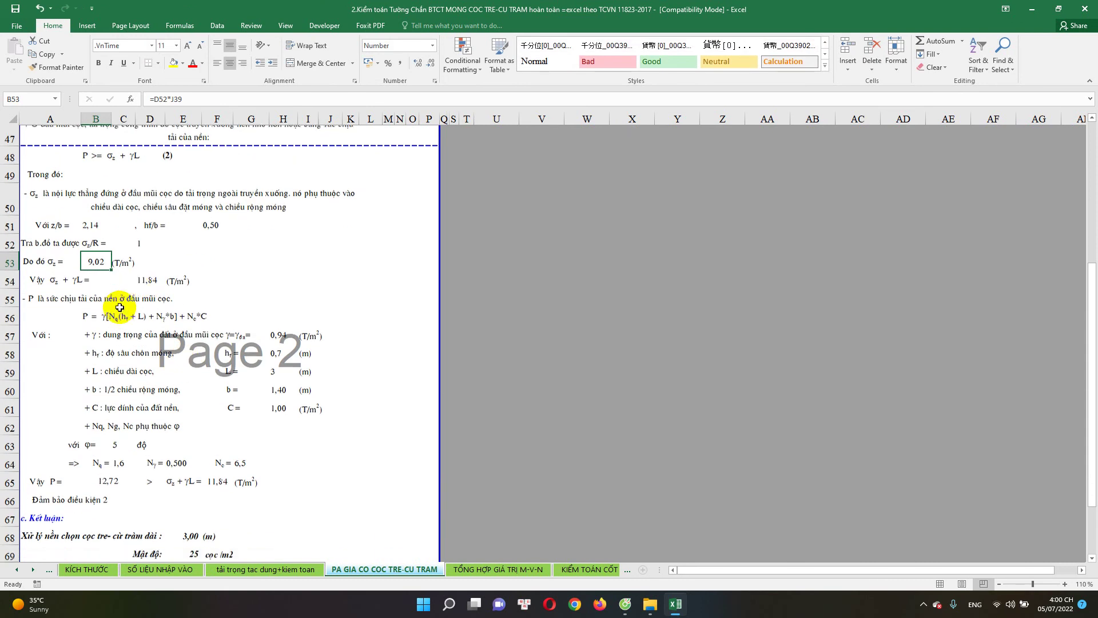
scroll(144, 401, "down", 1)
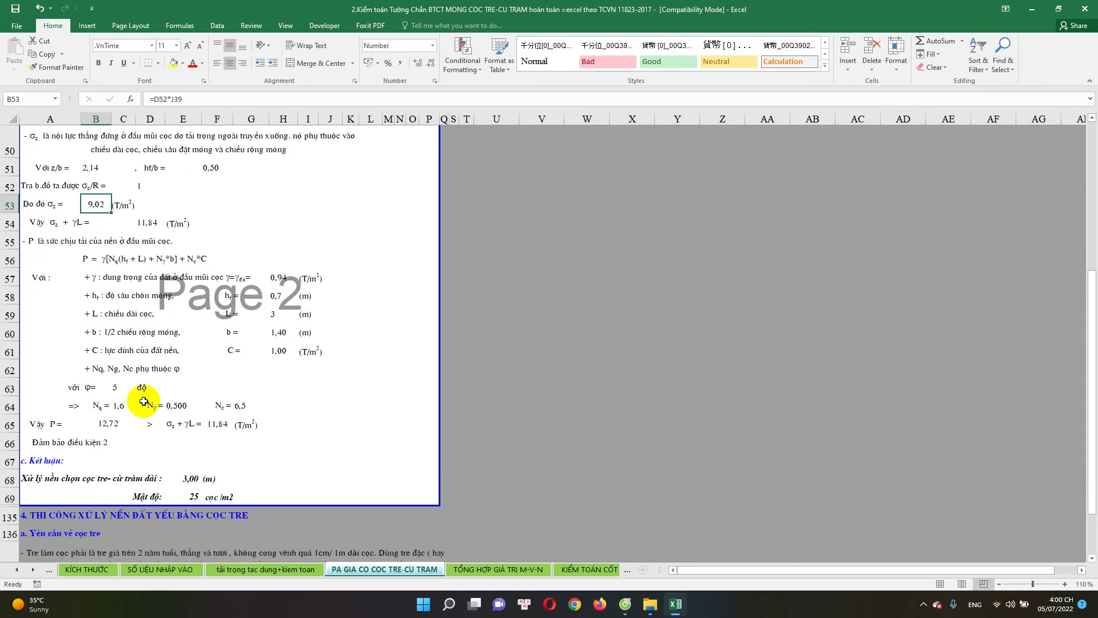
Inspect the condition 2 check formula and the conclusion's pile length and density links without editing
double_click(38, 442)
key("Escape")
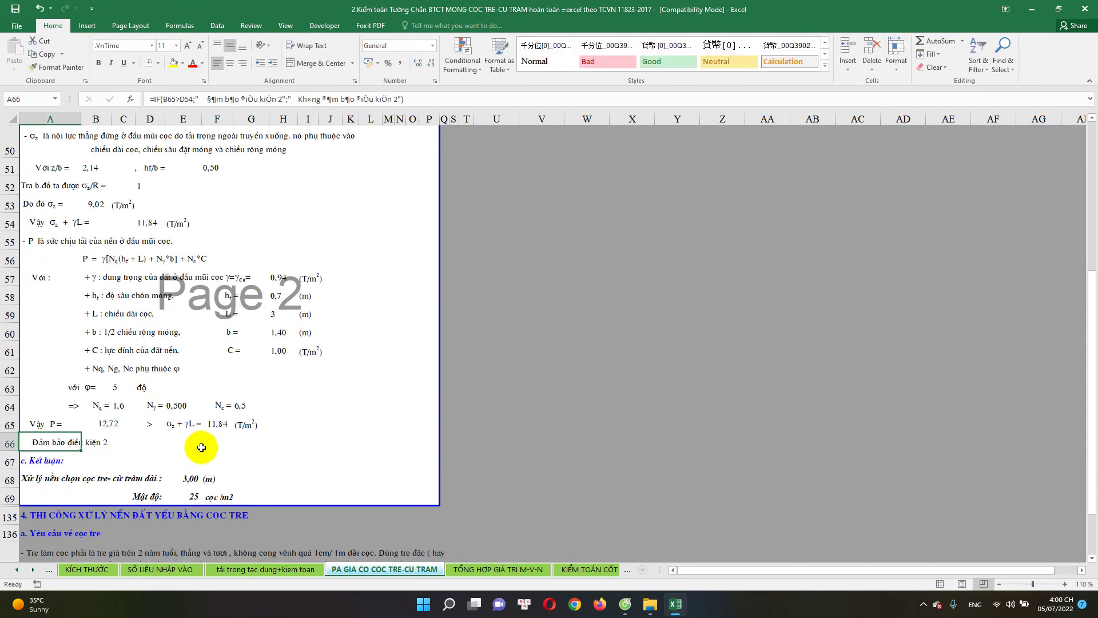
scroll(173, 423, "up", 2)
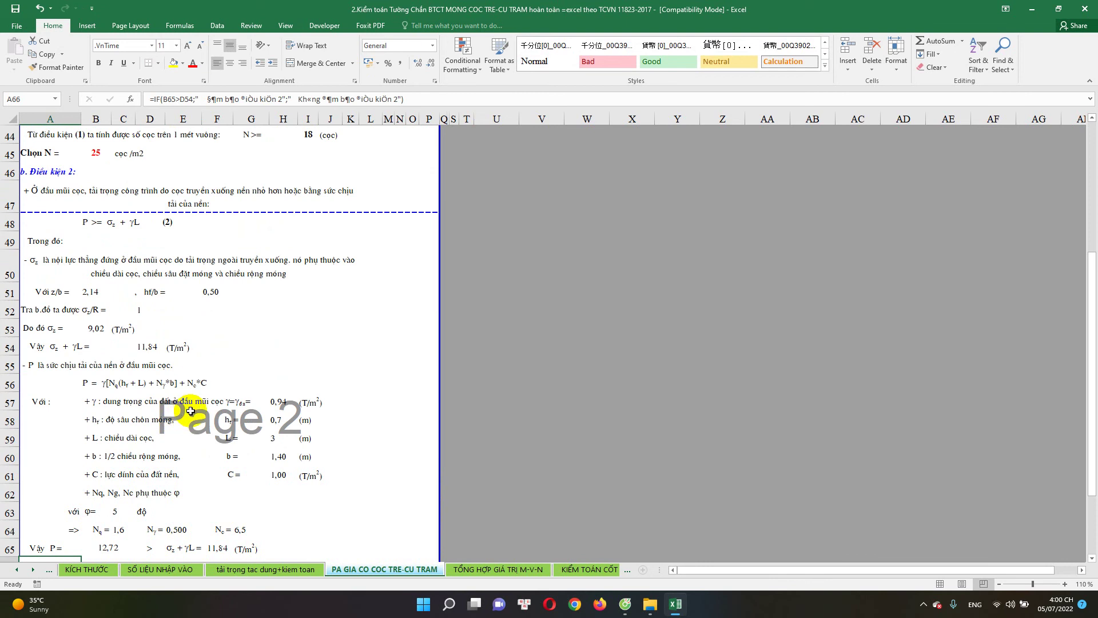
scroll(190, 411, "down", 2)
double_click(191, 478)
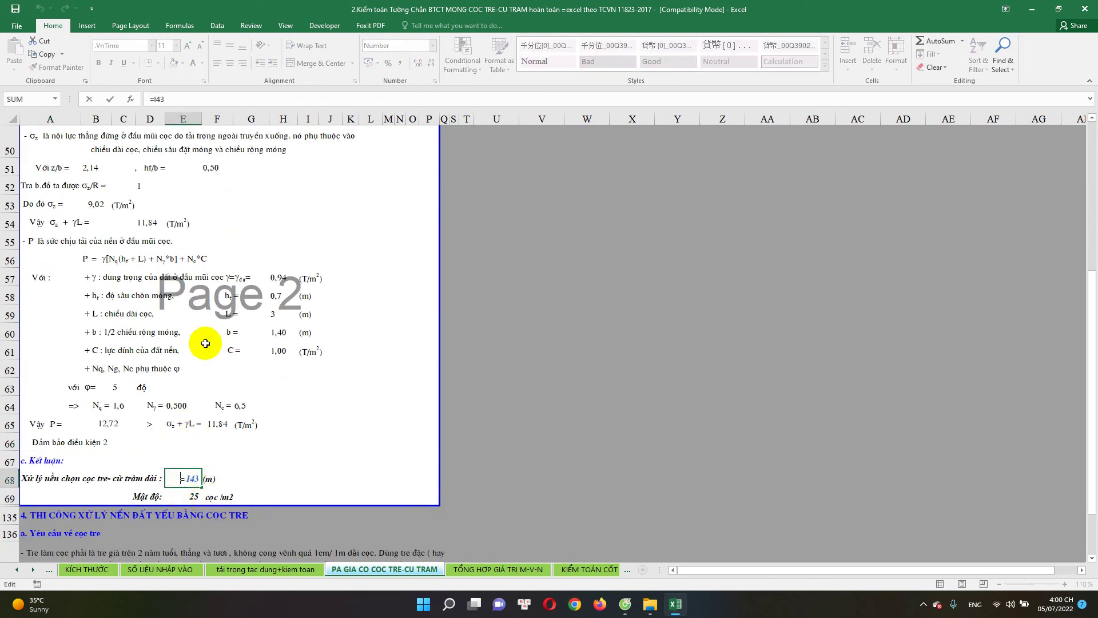
scroll(200, 389, "up", 5)
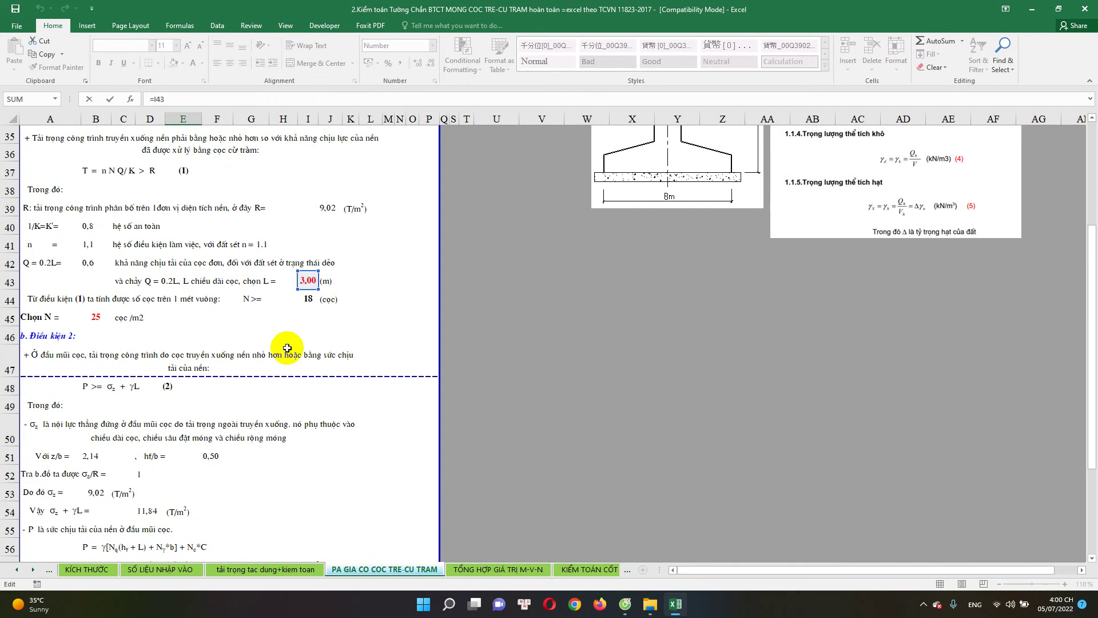
key("Escape")
scroll(190, 520, "down", 2)
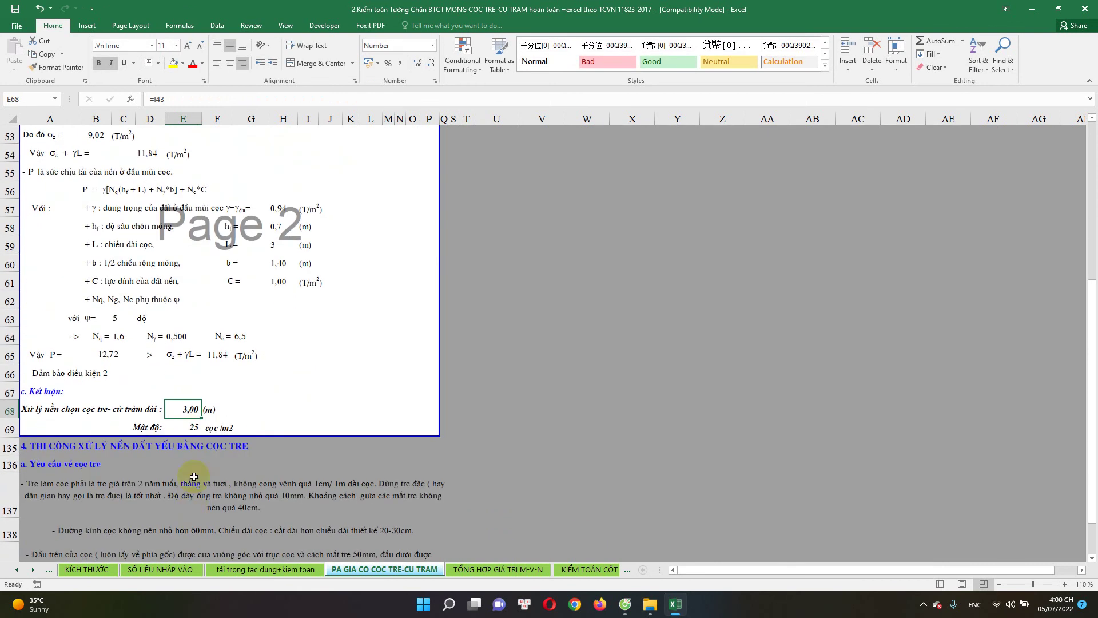
double_click(192, 429)
scroll(185, 428, "down", 5)
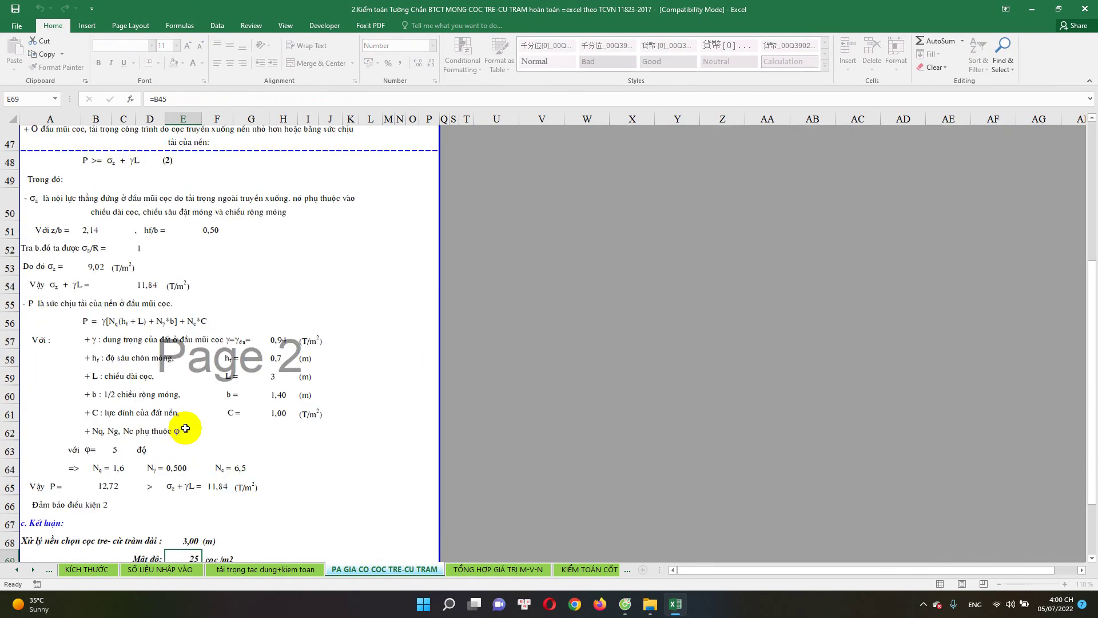
key("Escape")
Review the condition 2 result in A66, the required pile count and the chosen 25 piles in B45
left_click(34, 421)
scroll(70, 312, "up", 5)
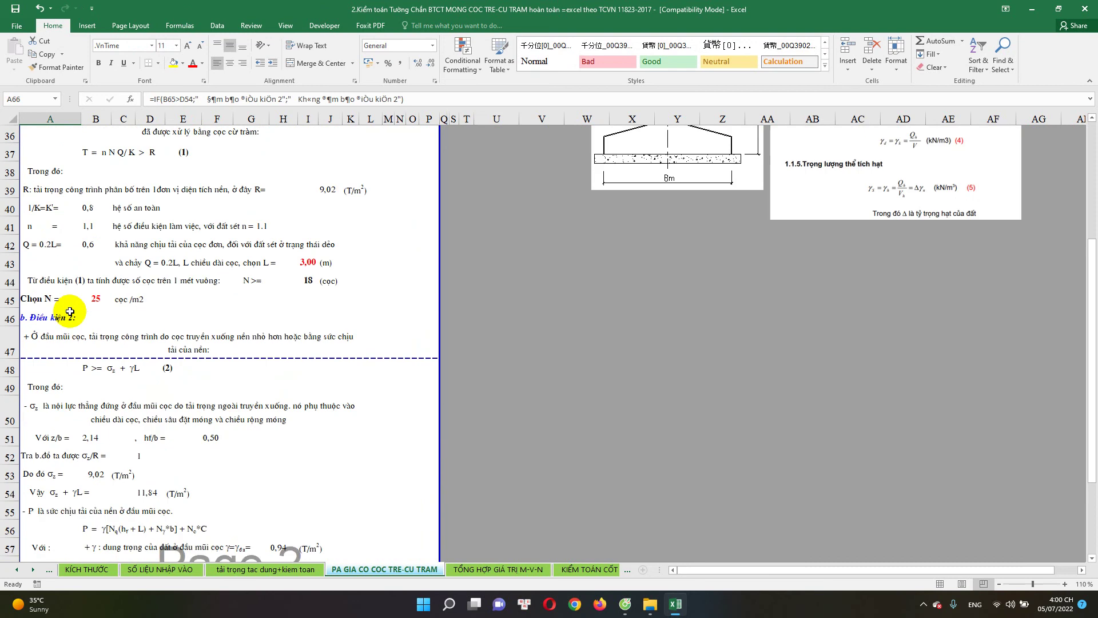
scroll(70, 312, "up", 1)
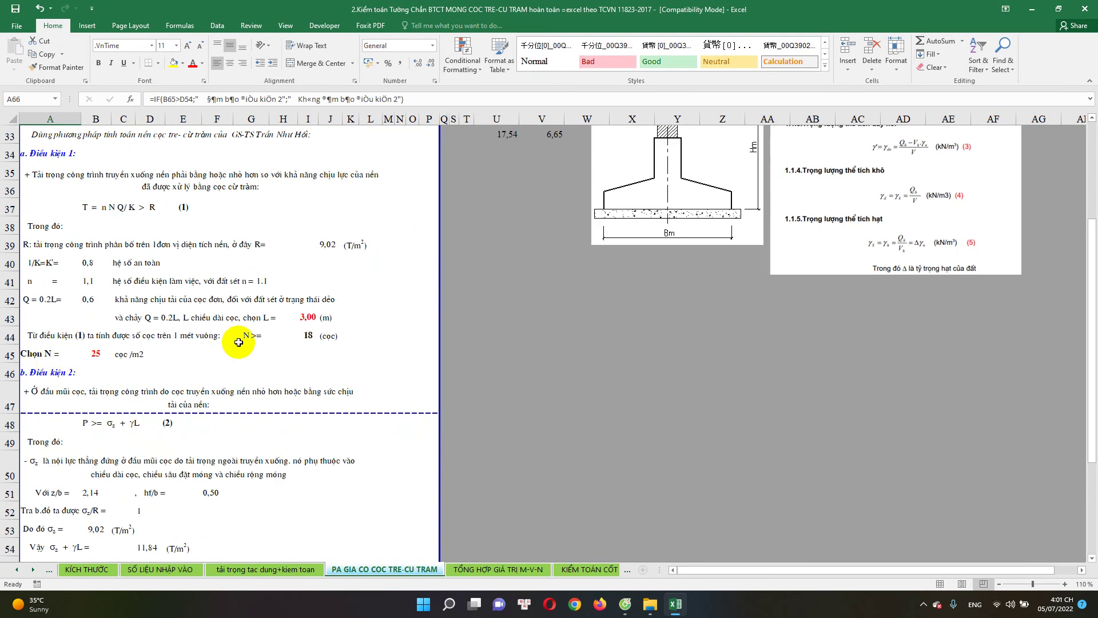
scroll(238, 338, "down", 1)
left_click(275, 284)
left_click(95, 298)
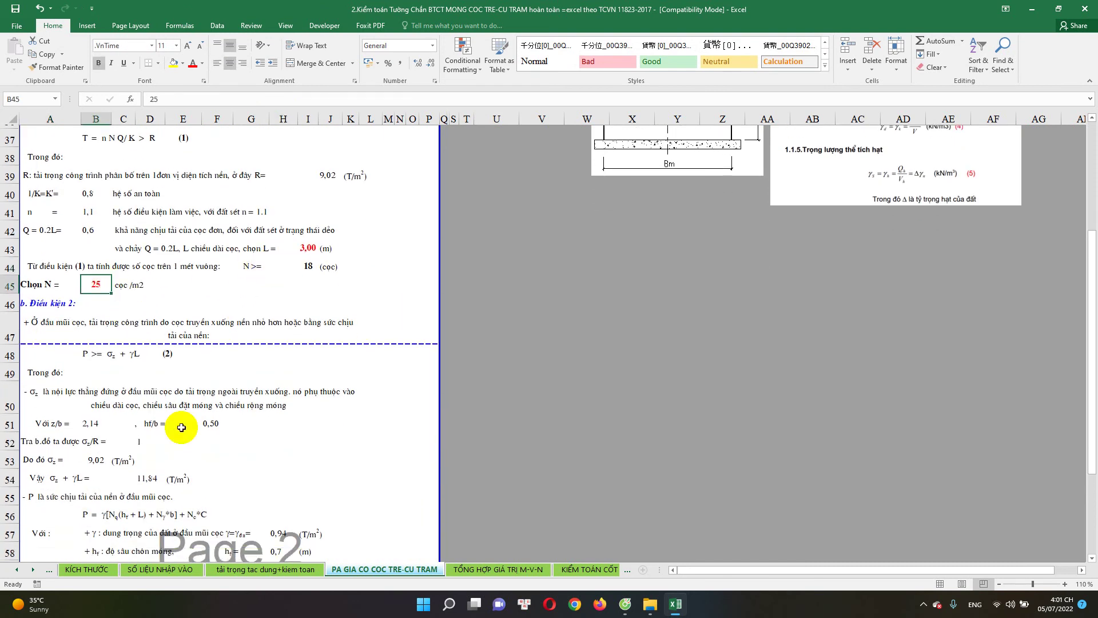
scroll(209, 436, "down", 7)
left_click(228, 354)
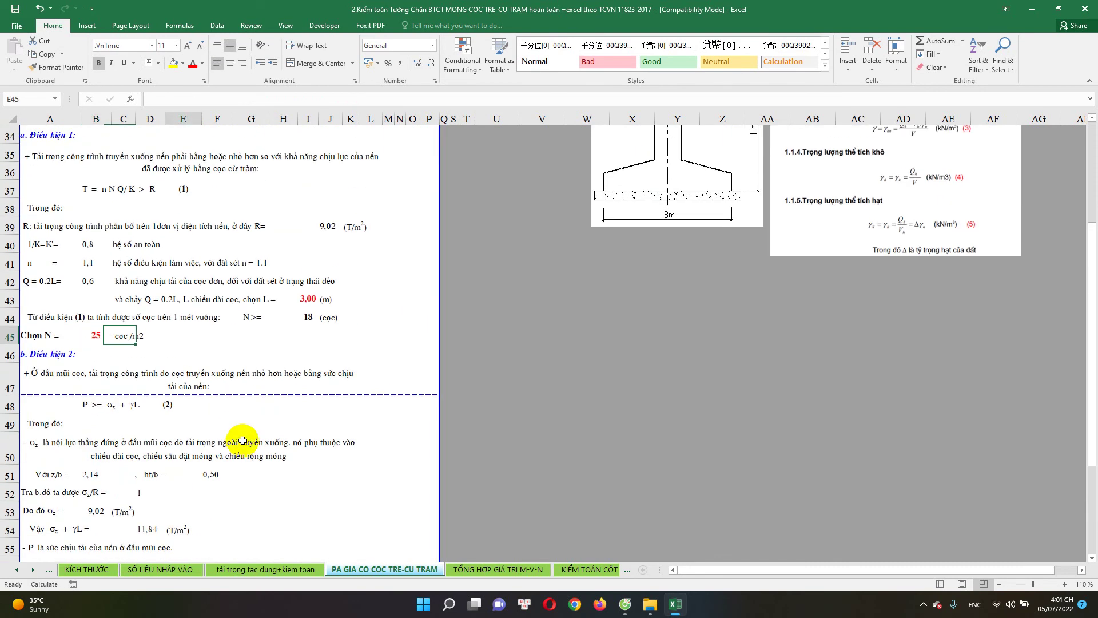
scroll(244, 440, "down", 1)
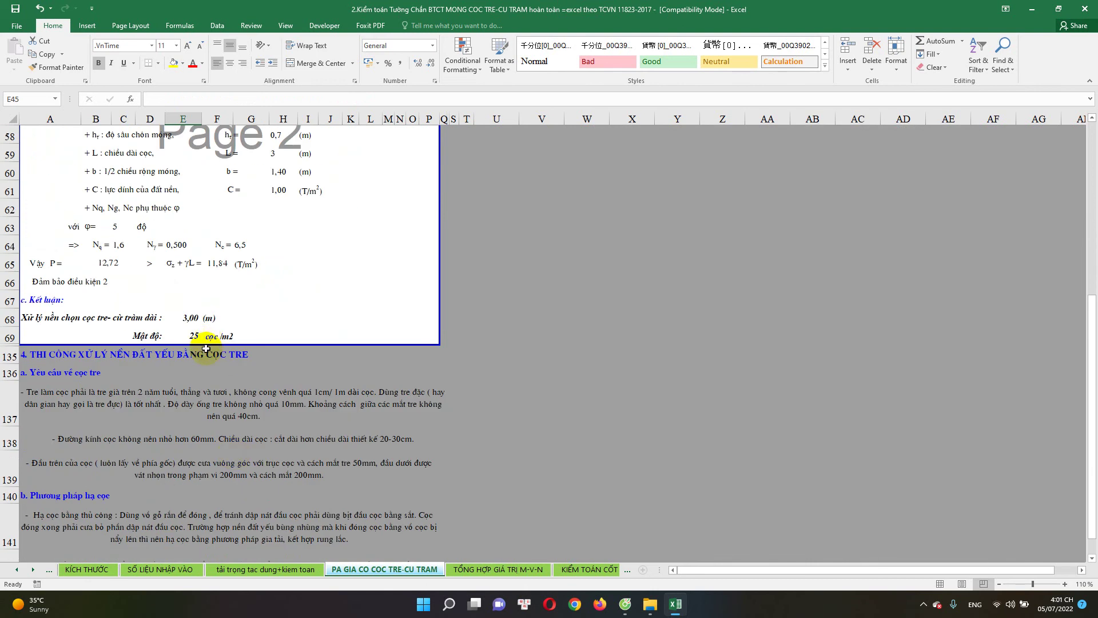
scroll(240, 366, "up", 4)
scroll(257, 423, "up", 3)
scroll(263, 497, "up", 3)
scroll(251, 492, "down", 2)
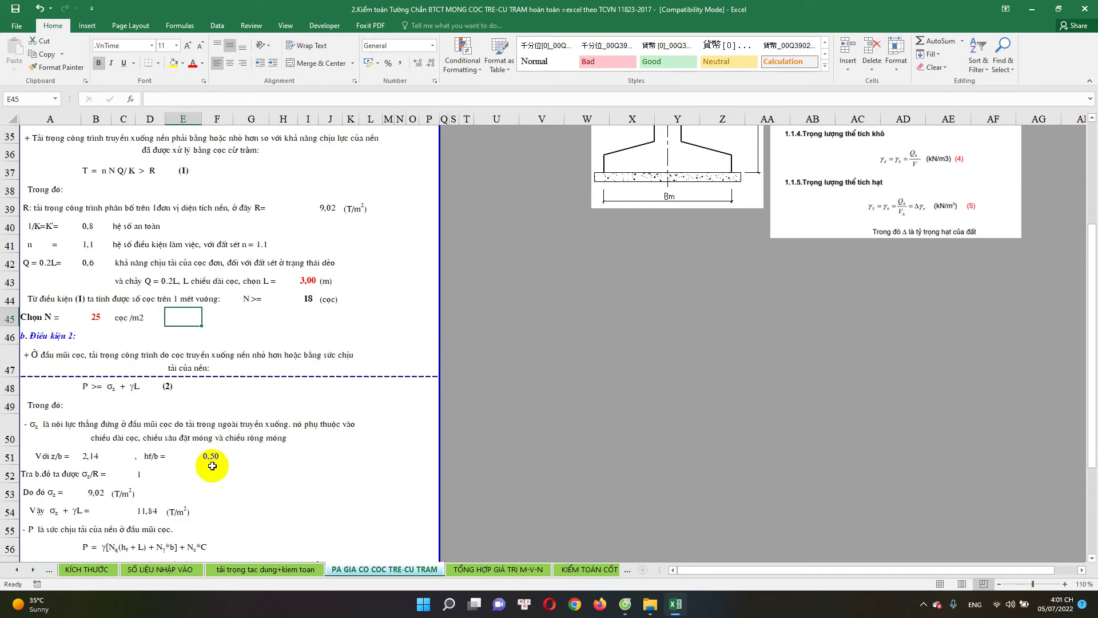
Go to the 'tải trọng tac dung+kiem toan' sheet
left_click(266, 569)
scroll(215, 306, "down", 20)
scroll(113, 309, "down", 20)
Verify the linked pile-treatment summary: treatment label, pile length 3,00 and pile density 25
scroll(141, 336, "down", 20)
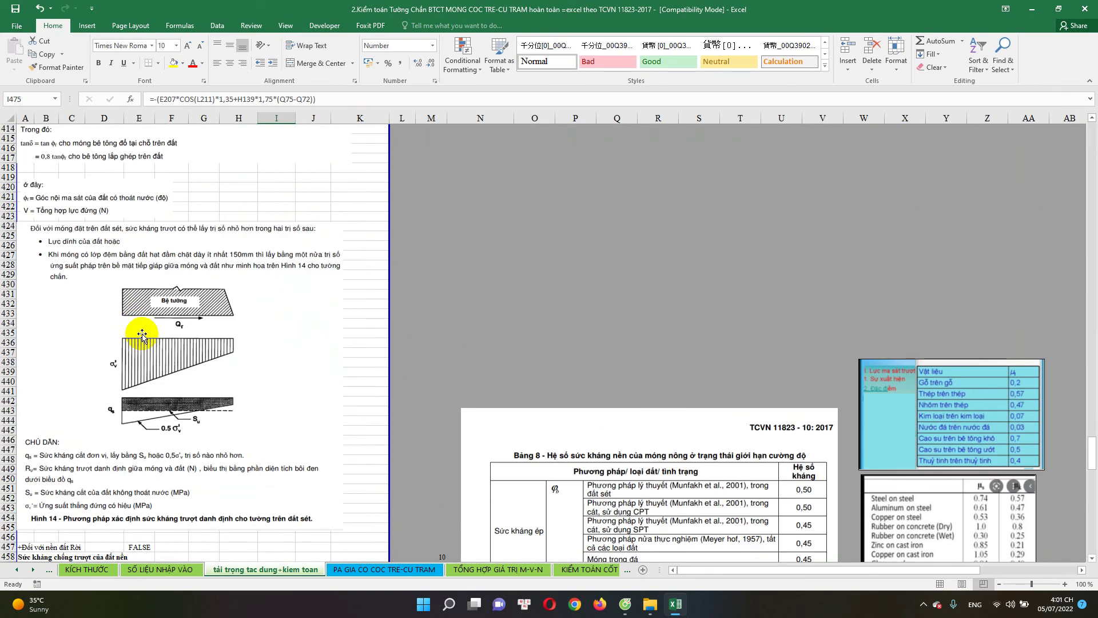
scroll(142, 336, "up", 8)
scroll(138, 349, "up", 7)
scroll(131, 369, "up", 4)
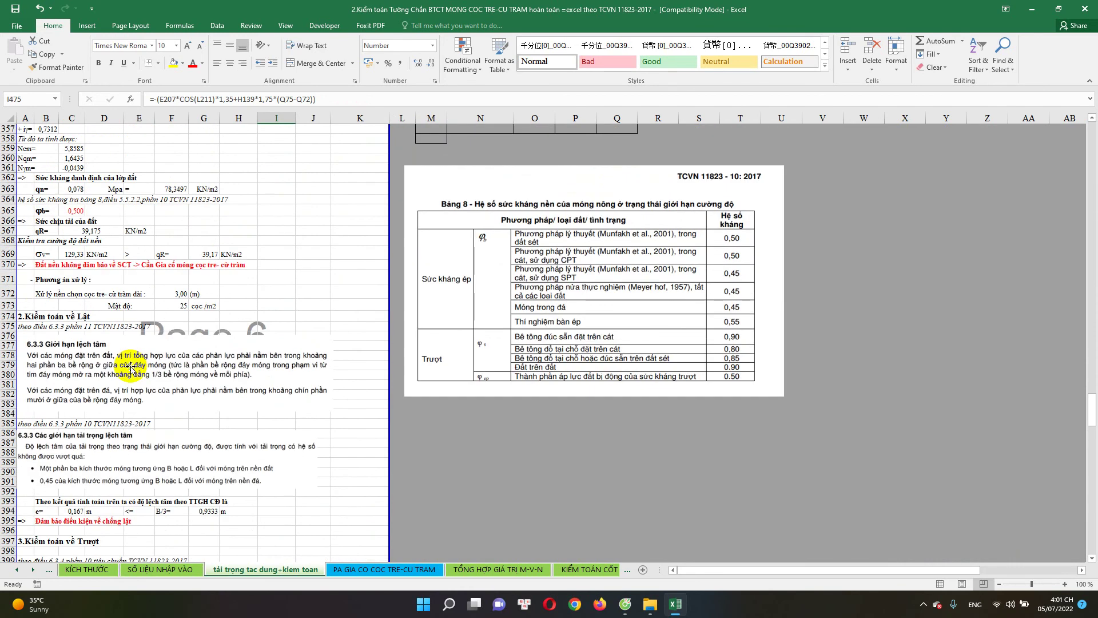
left_click(74, 295)
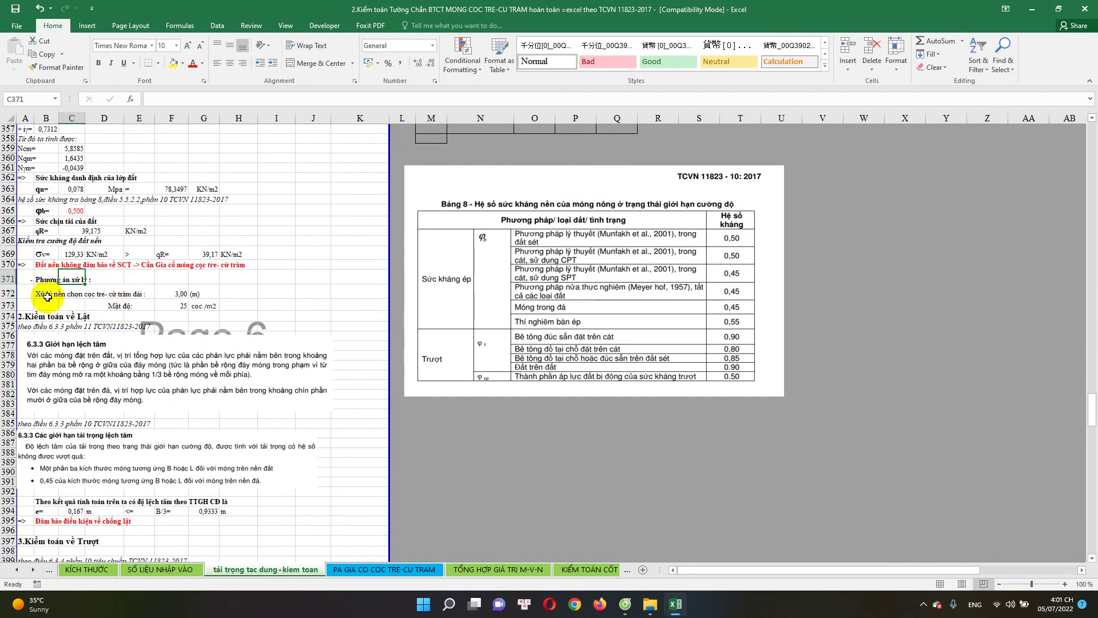
left_click(48, 297)
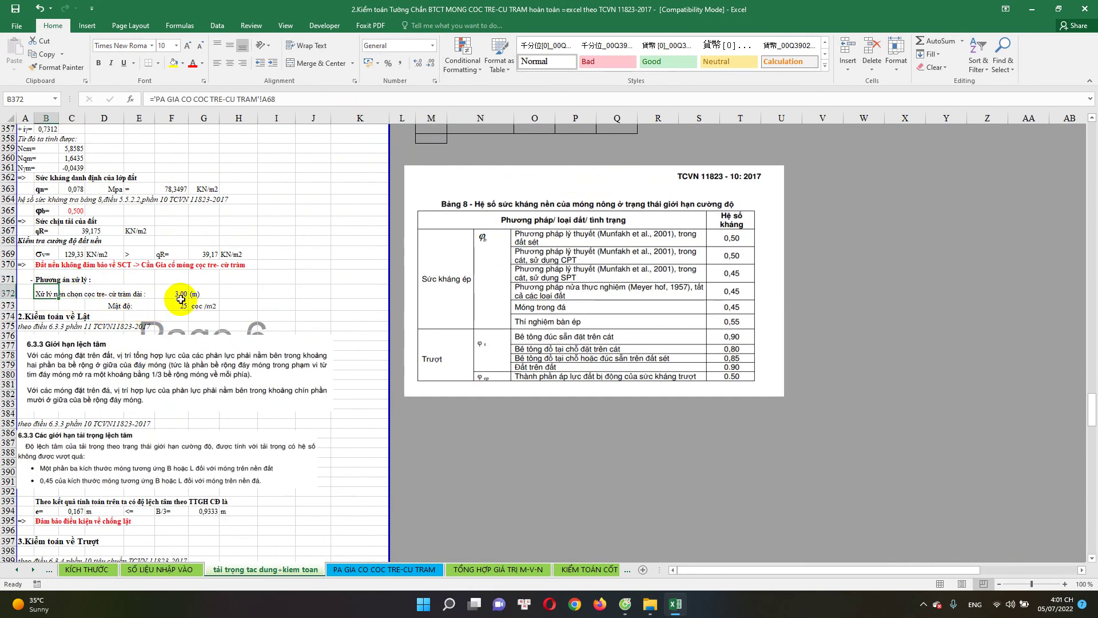
left_click(181, 296)
left_click(181, 305)
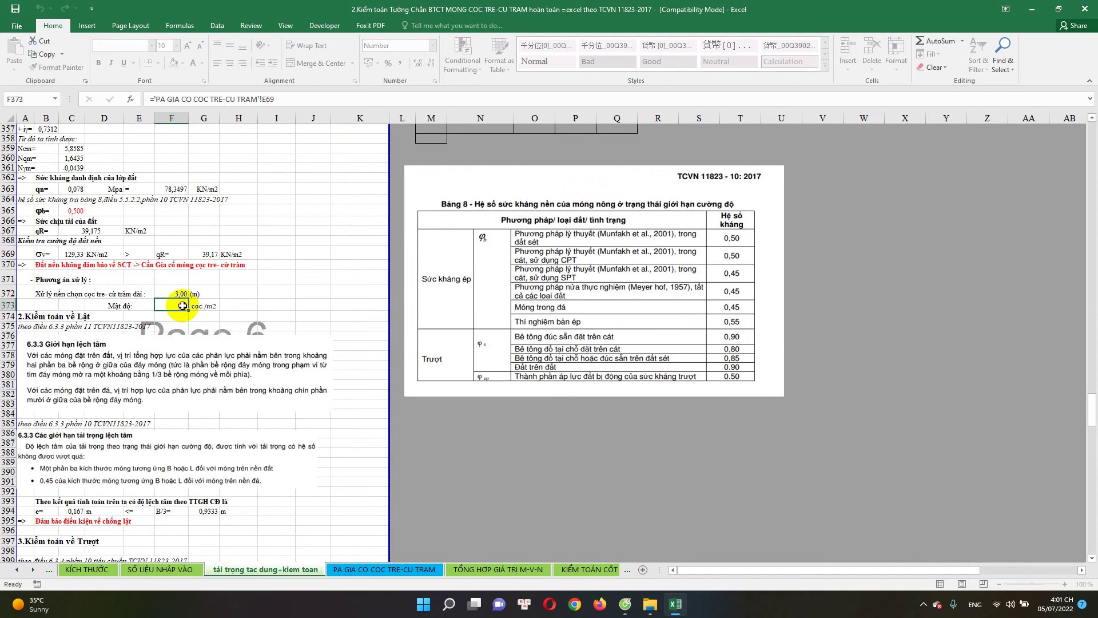
Check the linked moments at sections 1-1 and 2-2 on the TỔNG HỢP GIÁ TRỊ M-V-N sheet
left_click(399, 572)
scroll(461, 488, "down", 4)
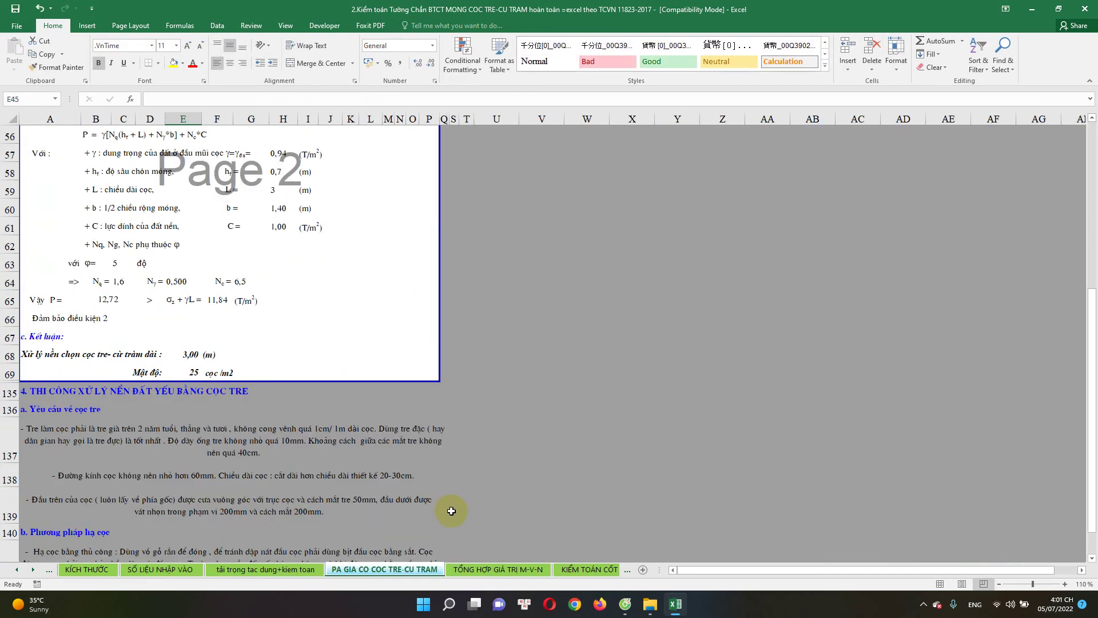
scroll(453, 510, "up", 1)
left_click(498, 569)
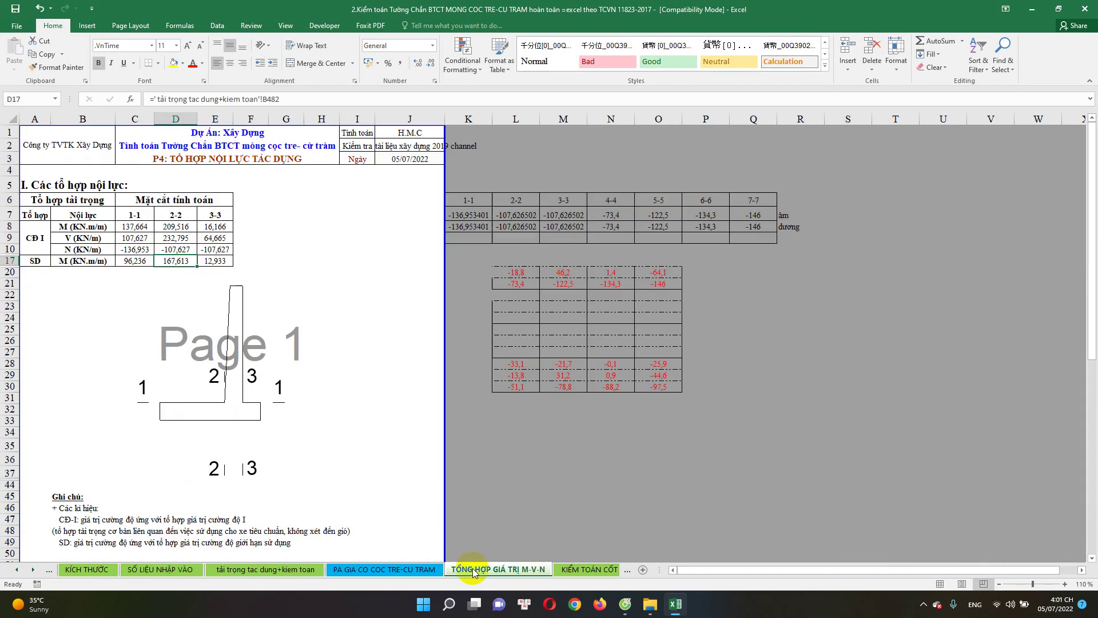
left_click(136, 227)
left_click(186, 231)
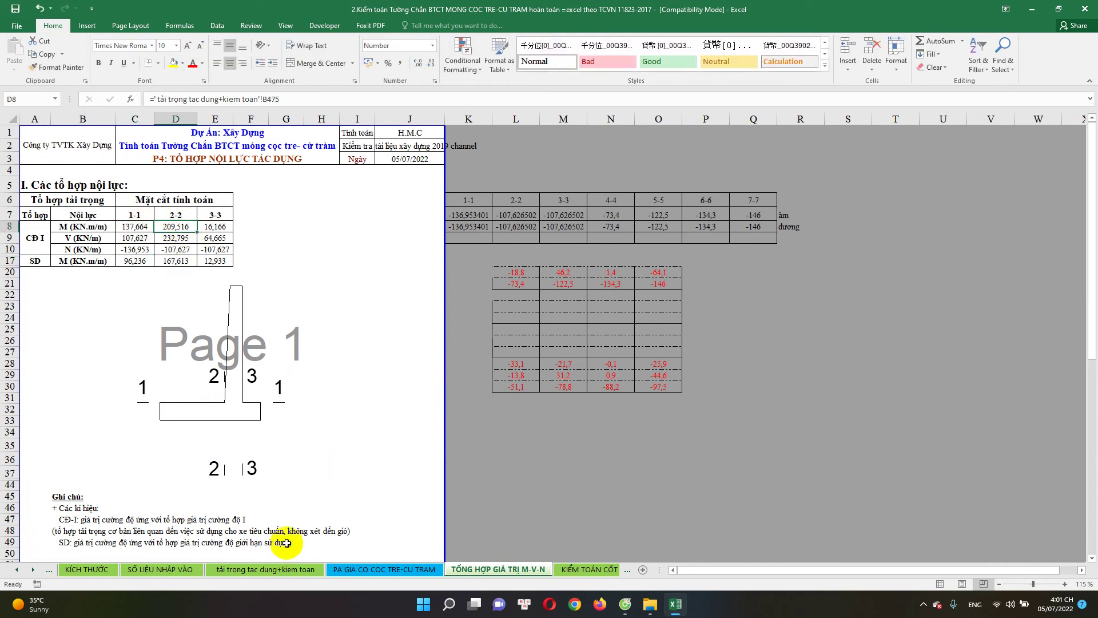
Compare against the loads sheet, then check the linked axial force at section 2-2 on TỔNG HỢP GIÁ TRỊ M-V-N
left_click(275, 568)
scroll(252, 461, "down", 5)
scroll(228, 534, "down", 5)
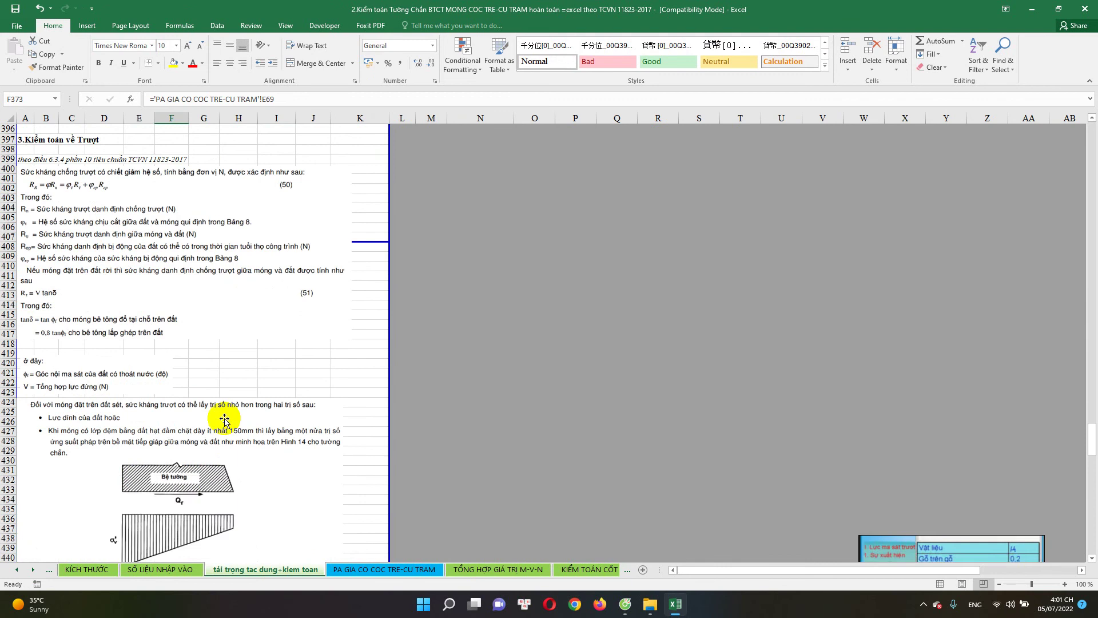
scroll(226, 417, "down", 5)
scroll(223, 437, "down", 10)
scroll(228, 449, "down", 1)
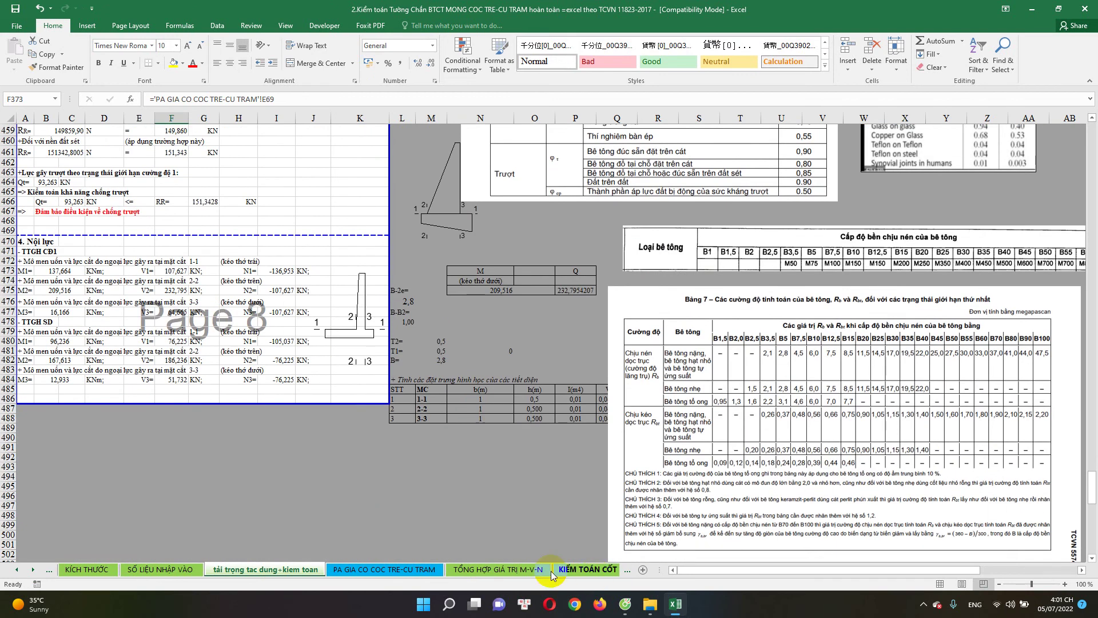
left_click(532, 569)
left_click(183, 250)
Move on to the KIỂM TOÁN CỐT THÉP TƯỜNG CHẮN sheet
scroll(194, 354, "down", 3)
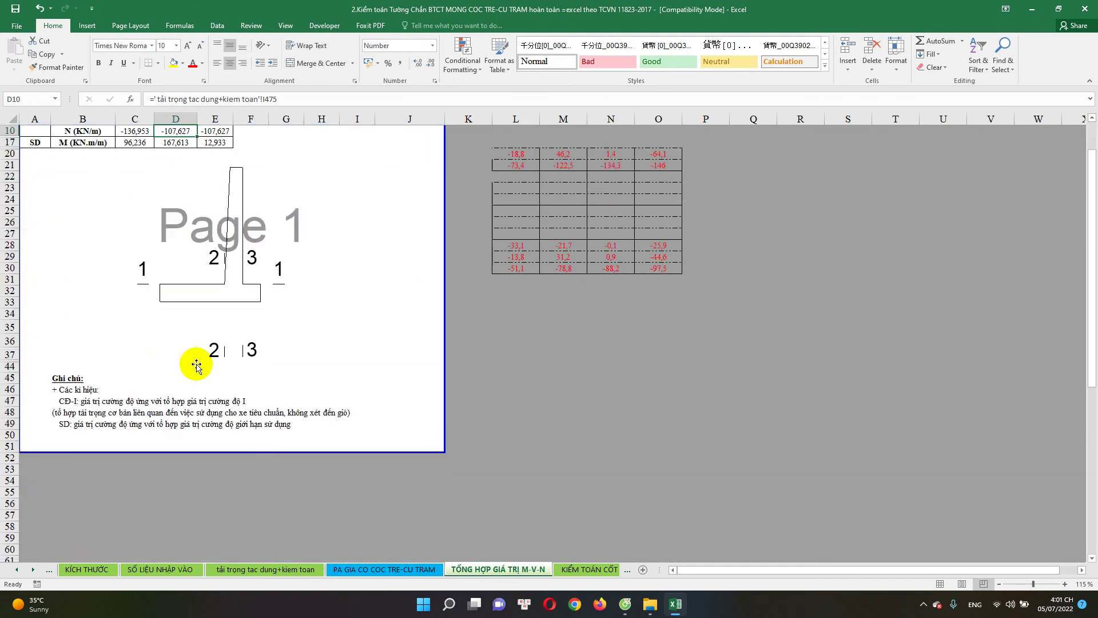
scroll(214, 388, "up", 3)
left_click(584, 569)
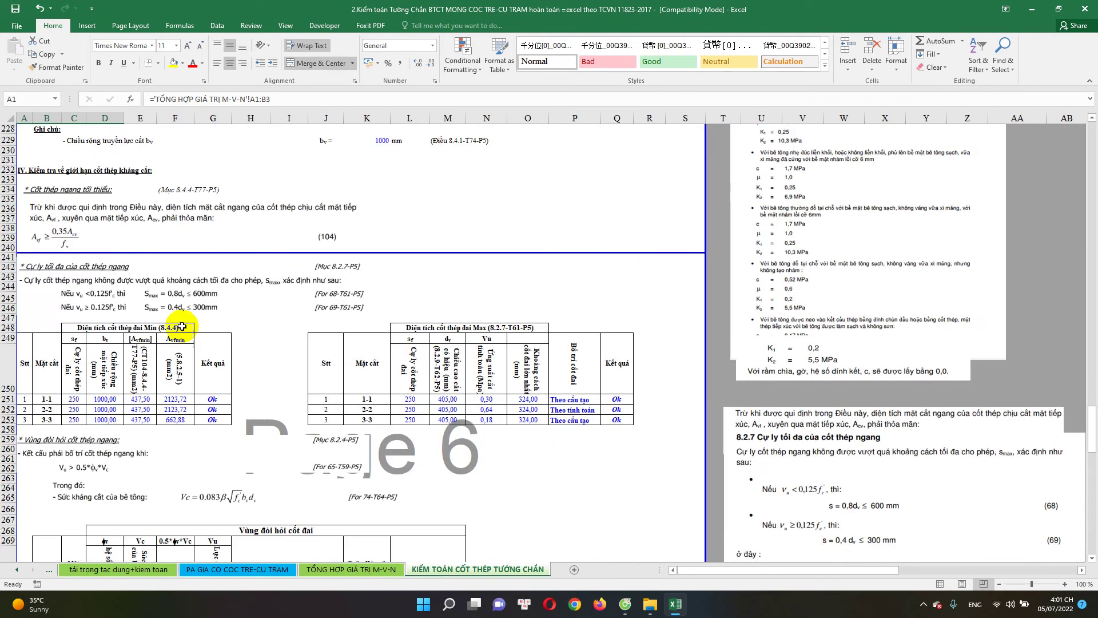
scroll(220, 245, "up", 5)
scroll(220, 245, "up", 10)
scroll(649, 257, "up", 7)
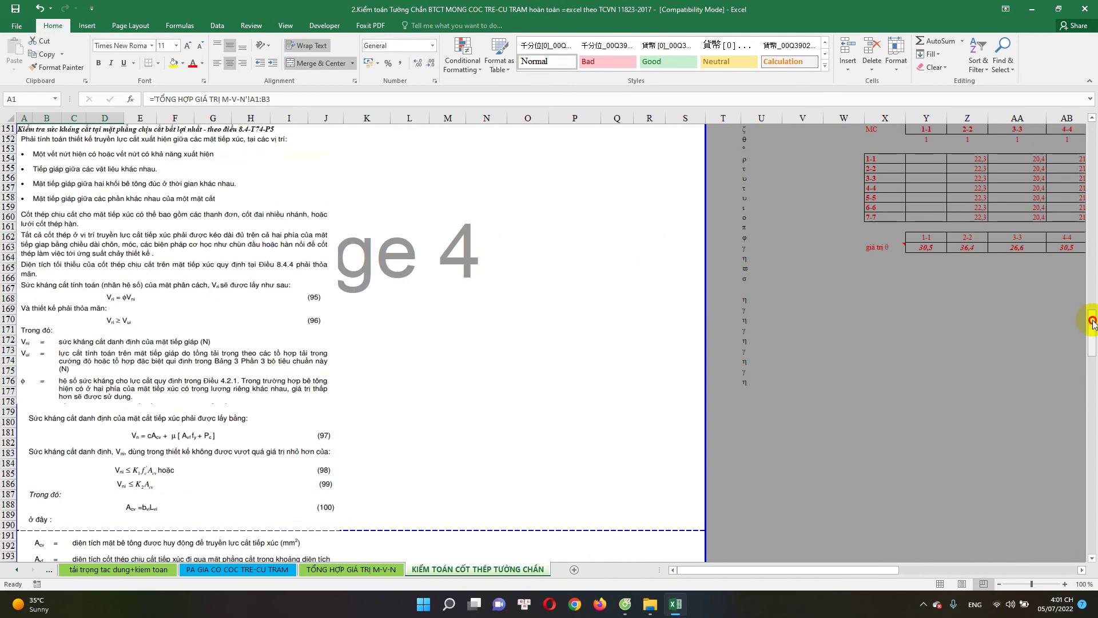
left_click_drag(1093, 320, 1092, 143)
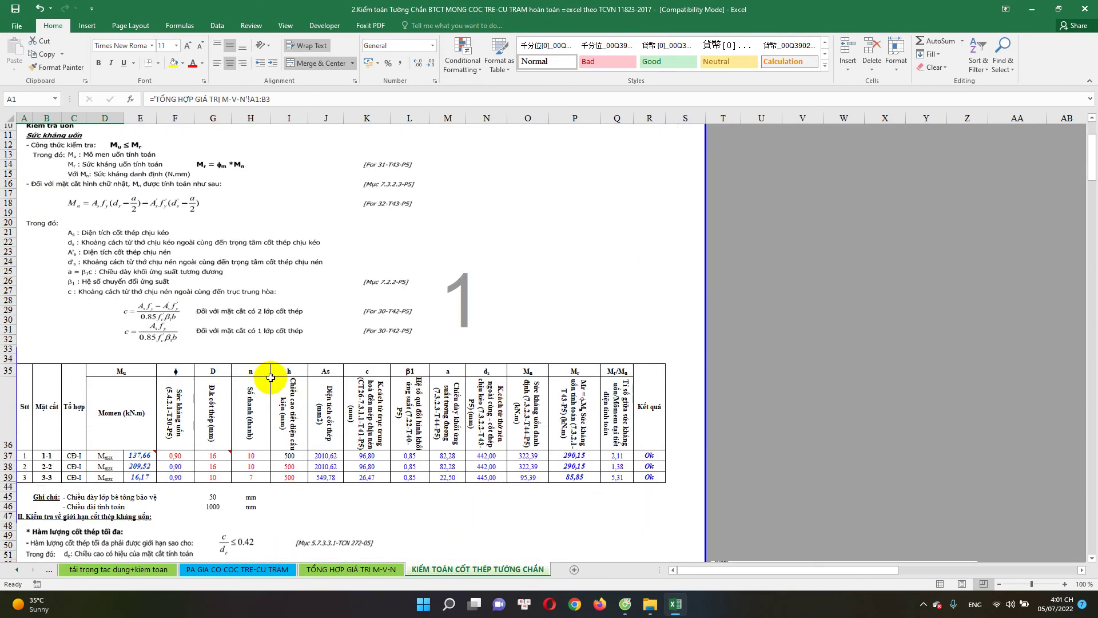
scroll(271, 377, "down", 3)
left_click(183, 369)
left_click(212, 369)
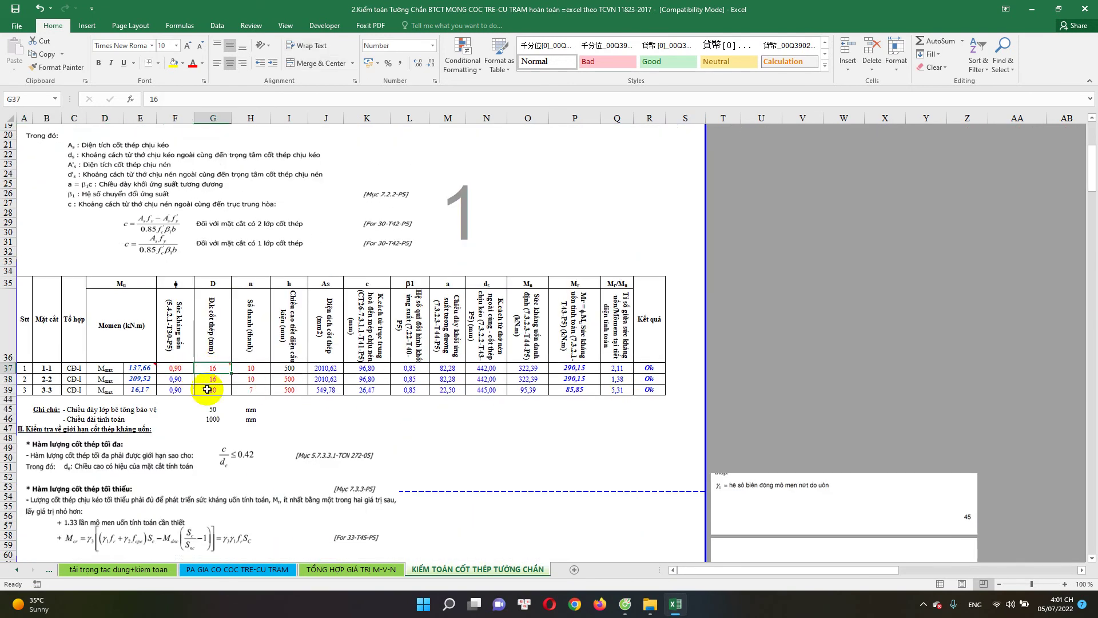
scroll(207, 390, "down", 2)
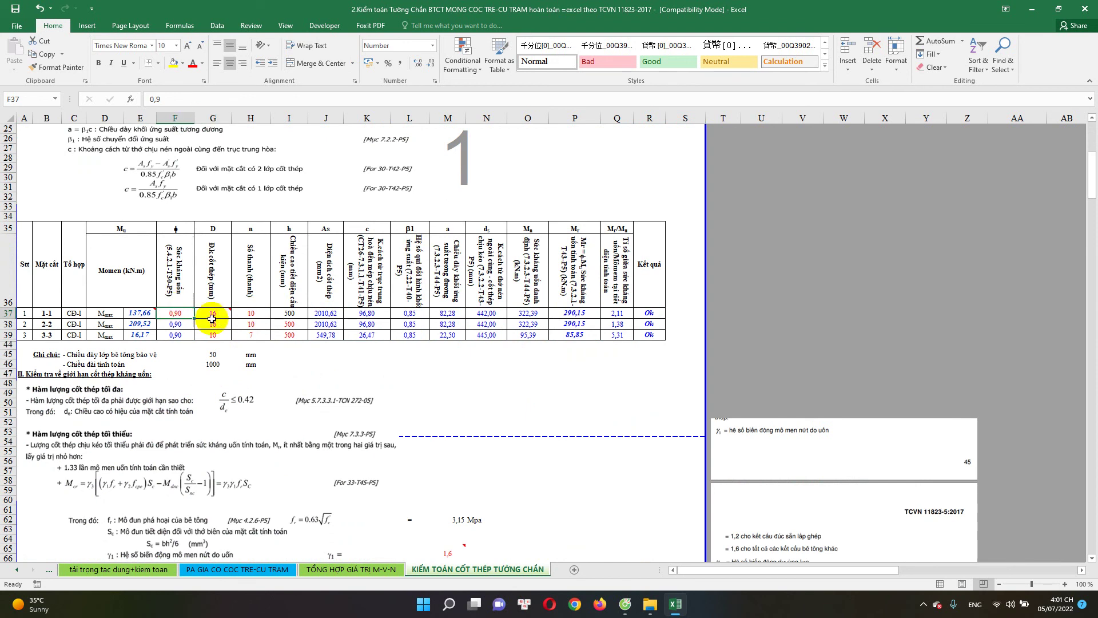
left_click(250, 315)
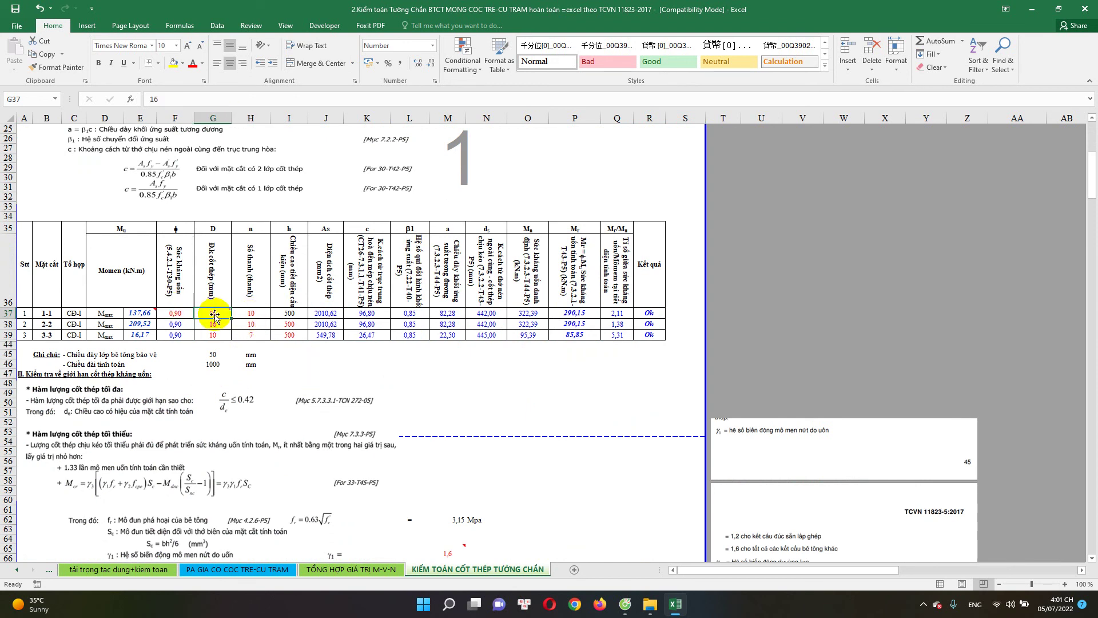
double_click(294, 321)
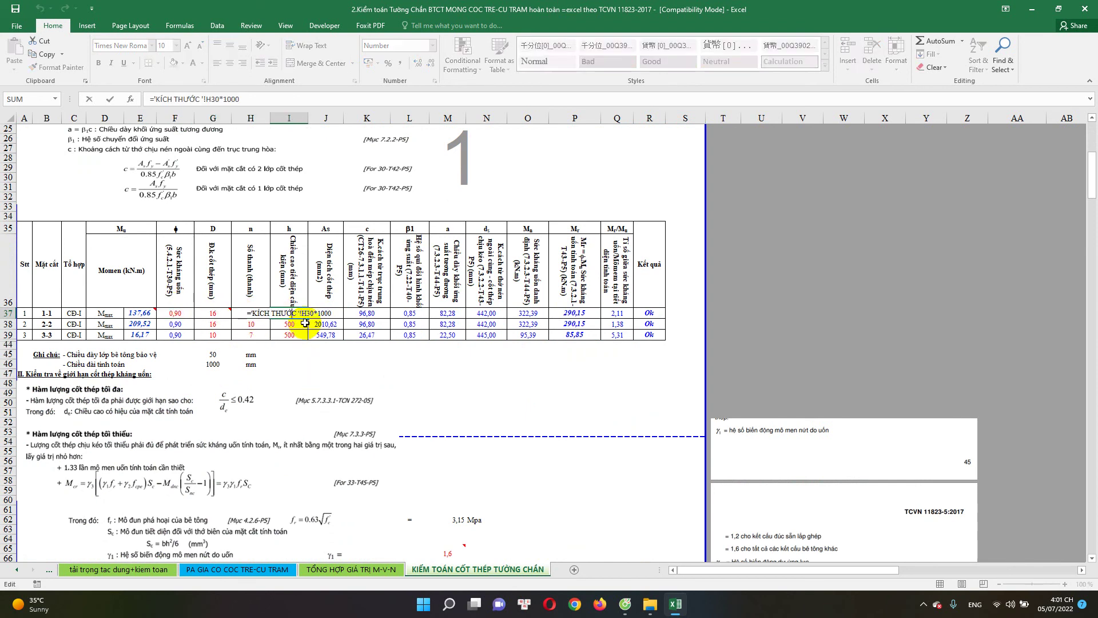
key("Return")
double_click(295, 335)
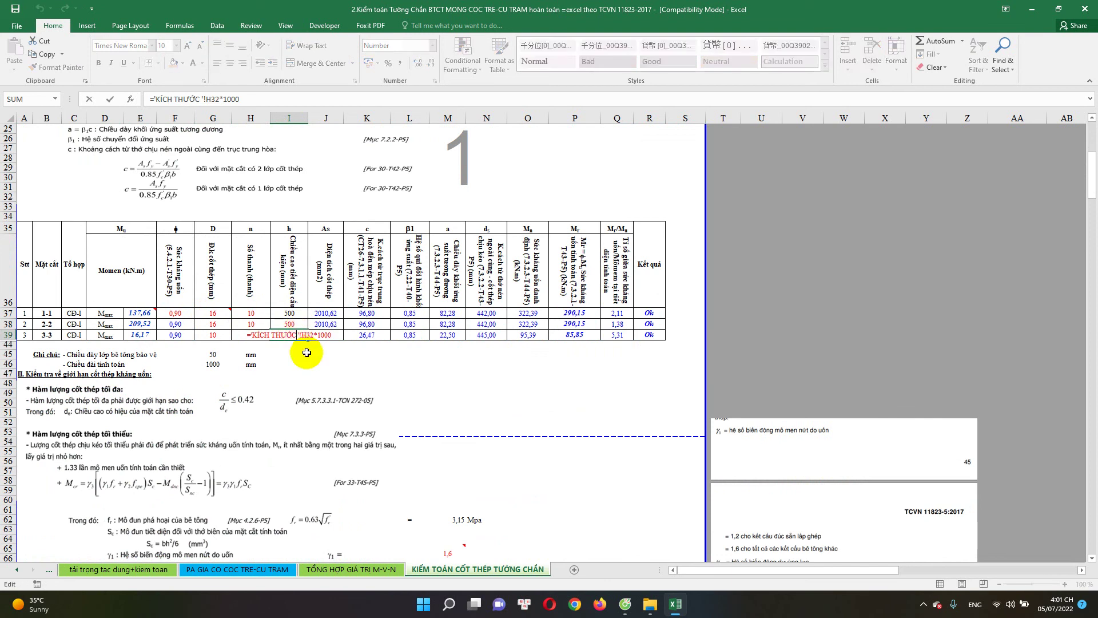
key("Escape")
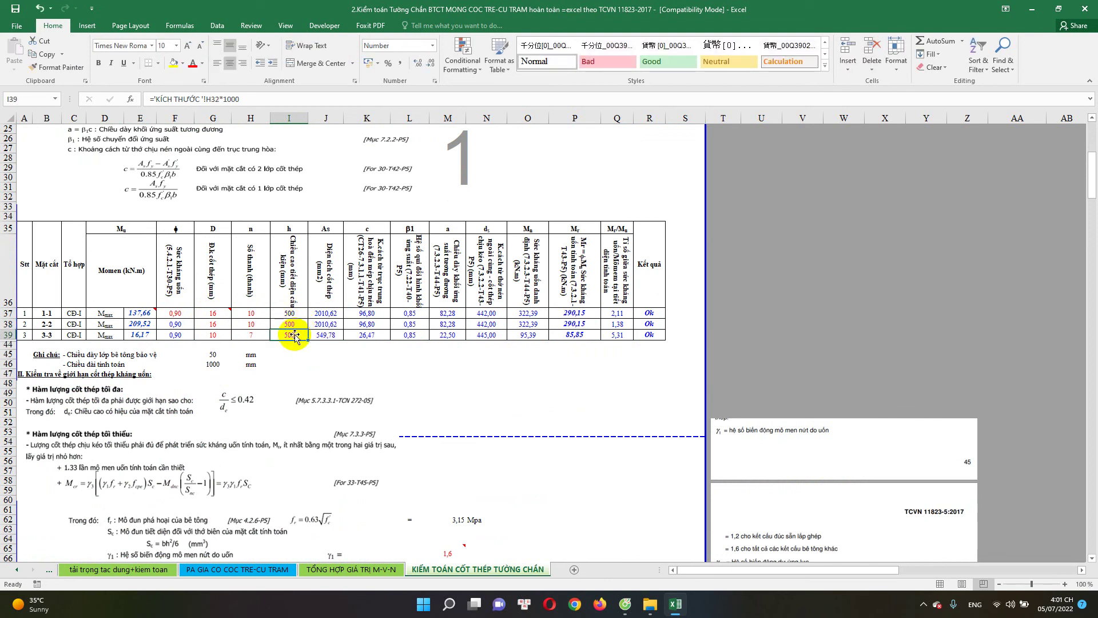
scroll(293, 334, "down", 1)
scroll(657, 291, "down", 1)
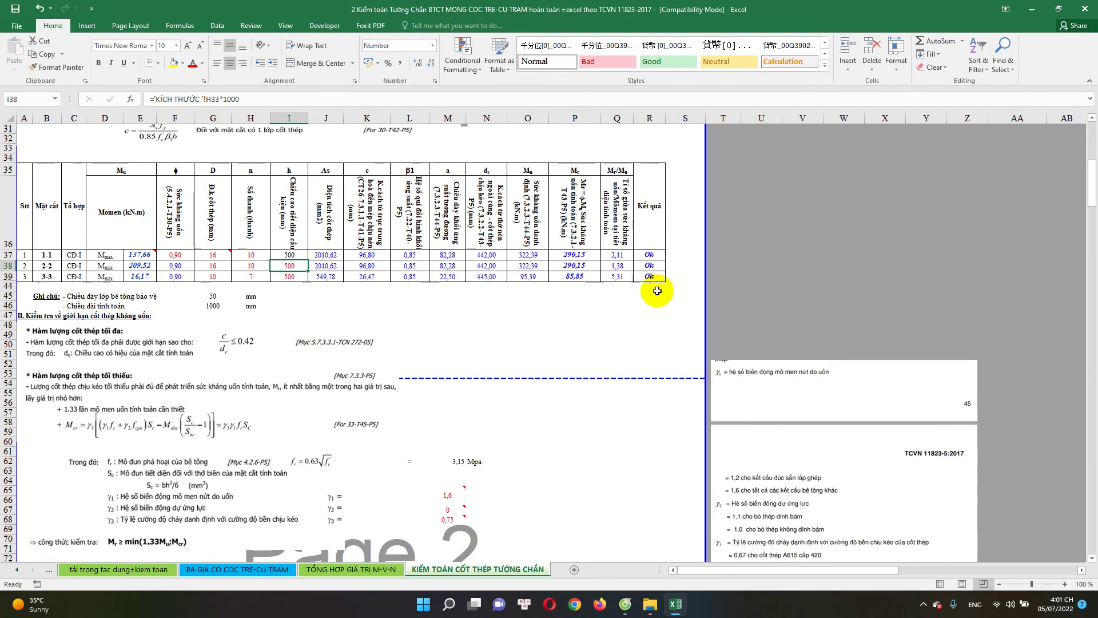
left_click_drag(654, 252, 649, 277)
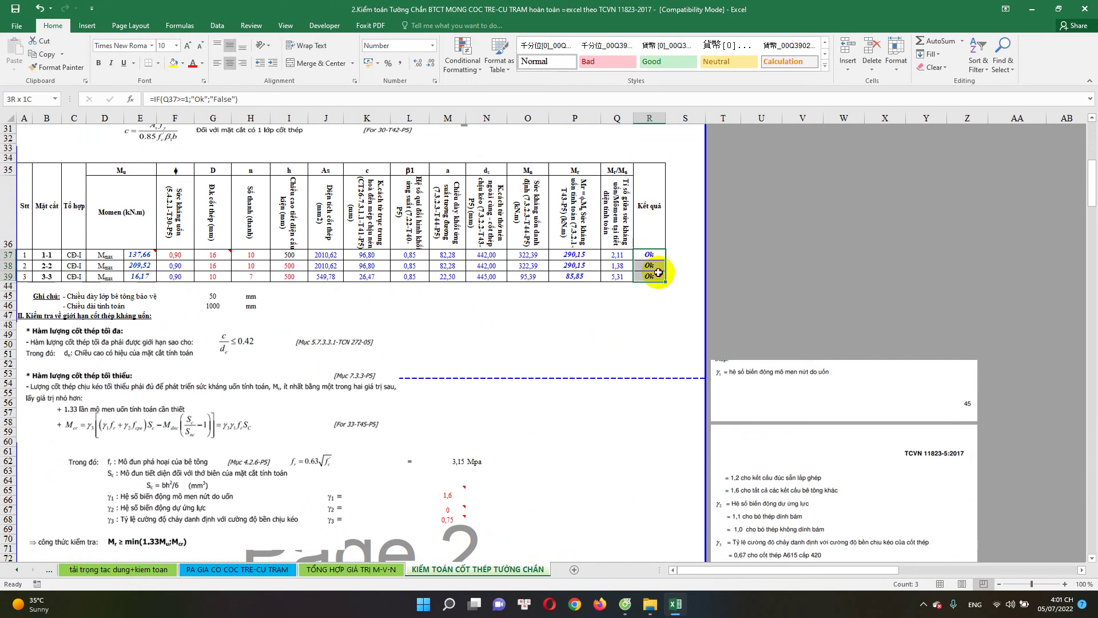
double_click(614, 256)
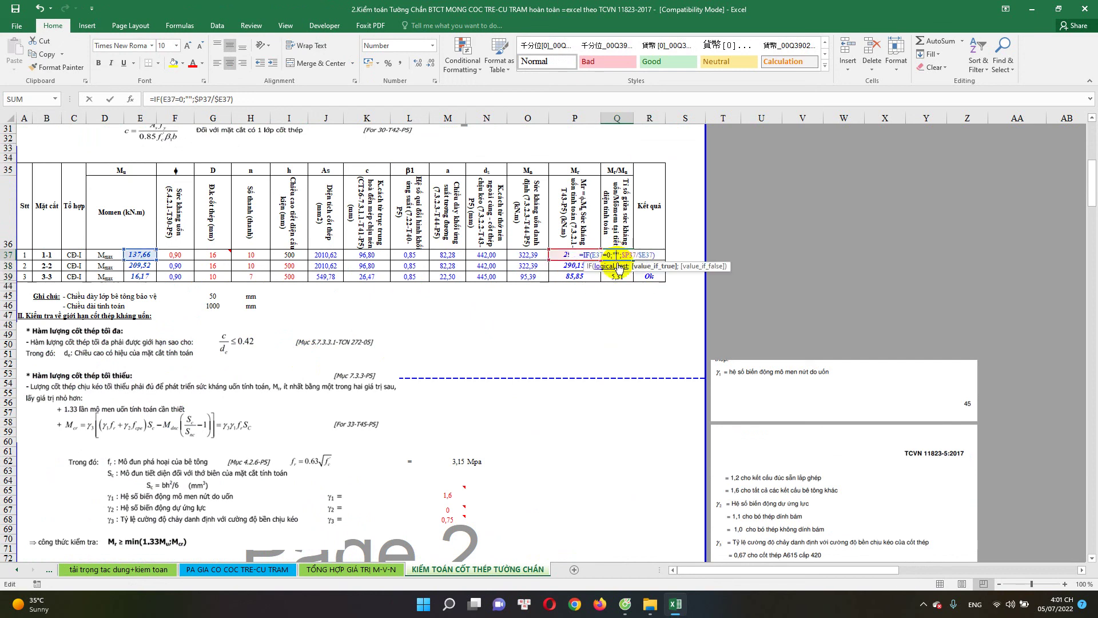
left_click(627, 267)
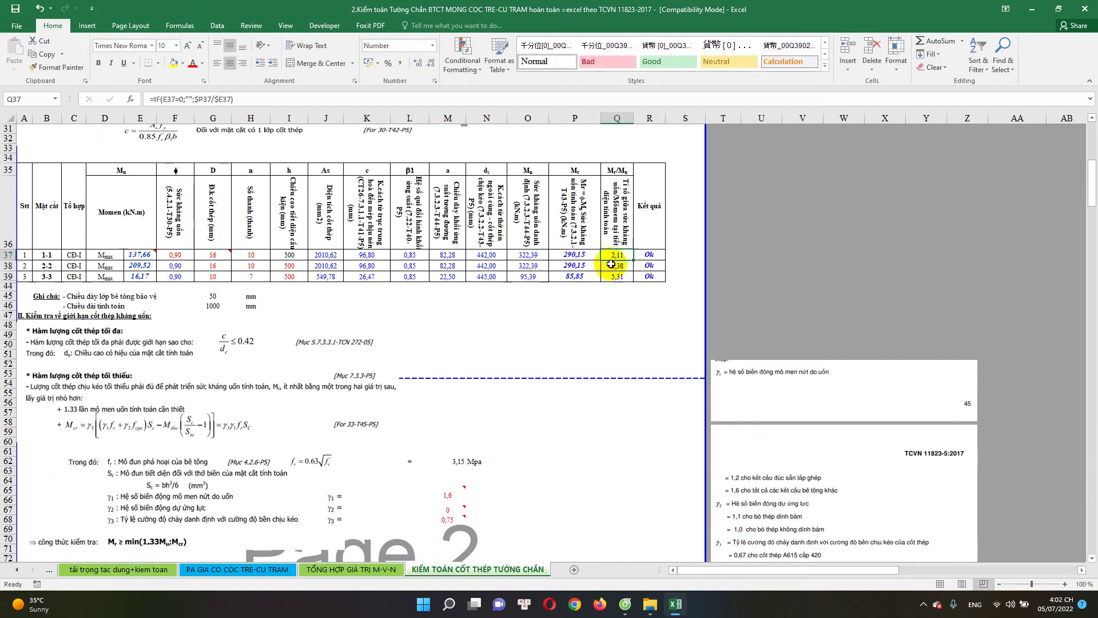
double_click(612, 265)
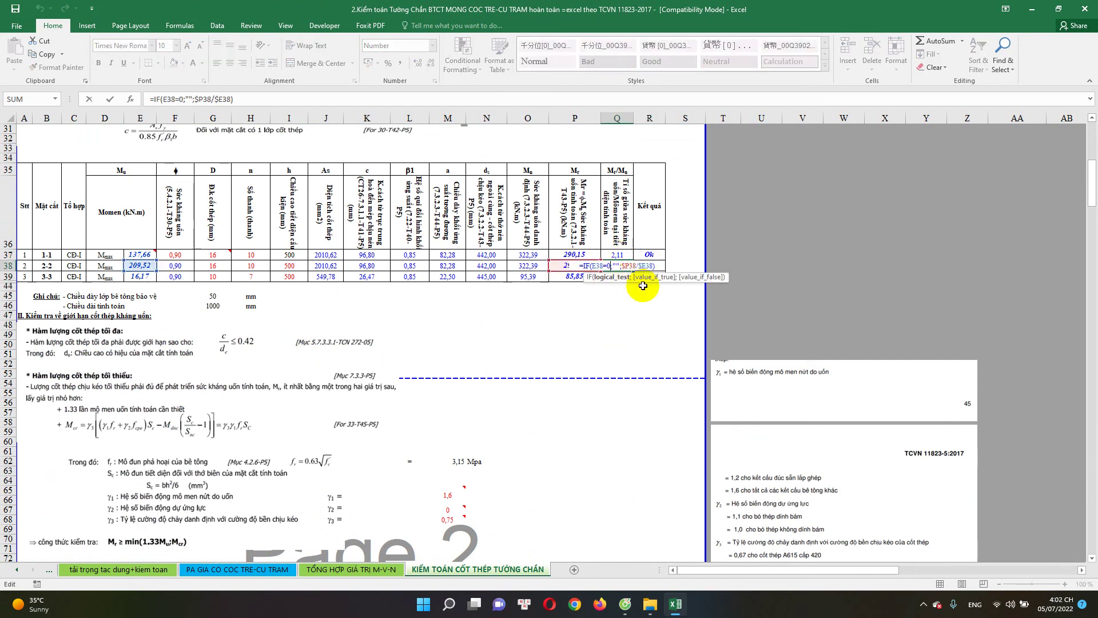
left_click(650, 255)
double_click(650, 254)
key("Escape")
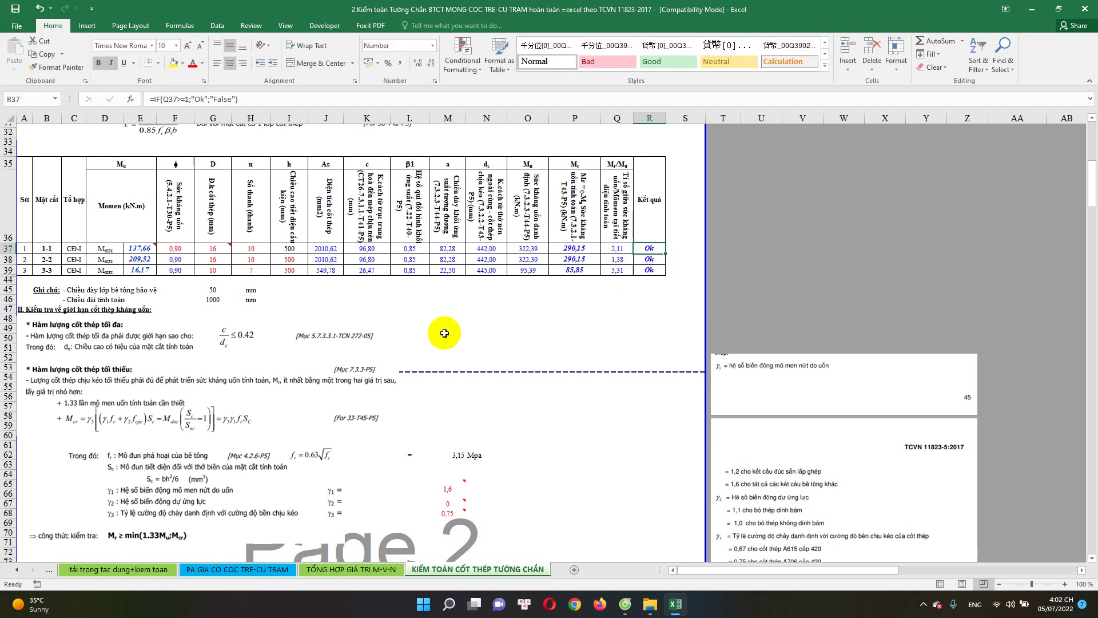
scroll(326, 351, "down", 3)
scroll(326, 350, "down", 2)
scroll(326, 361, "down", 2)
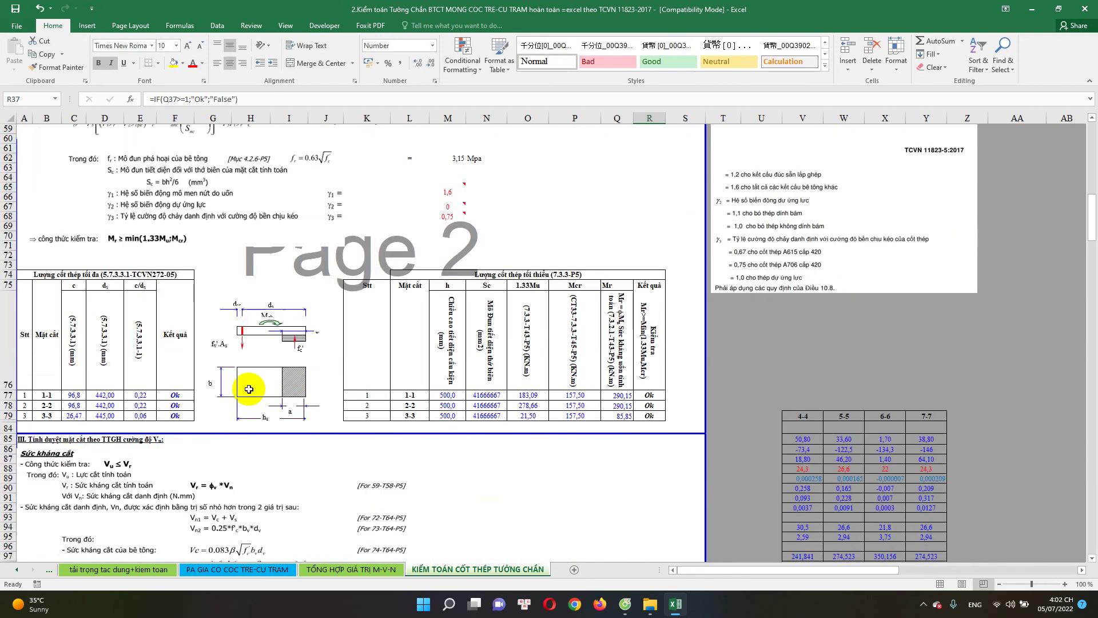
scroll(252, 385, "down", 2)
scroll(204, 392, "down", 1)
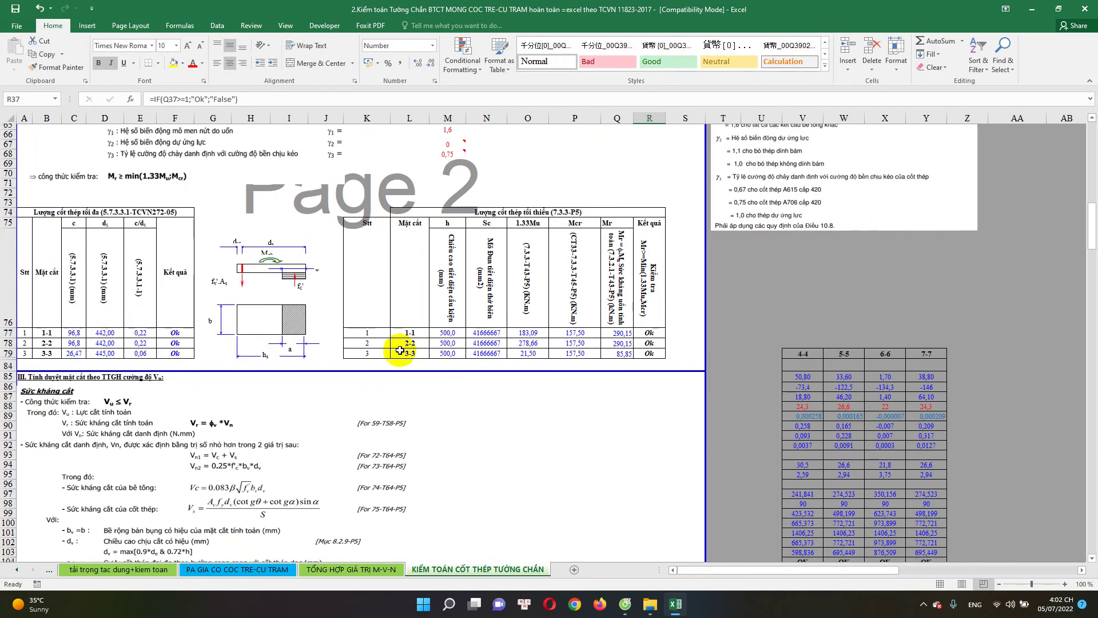
scroll(400, 351, "down", 1)
left_click(575, 311)
scroll(308, 403, "down", 3)
scroll(221, 393, "down", 3)
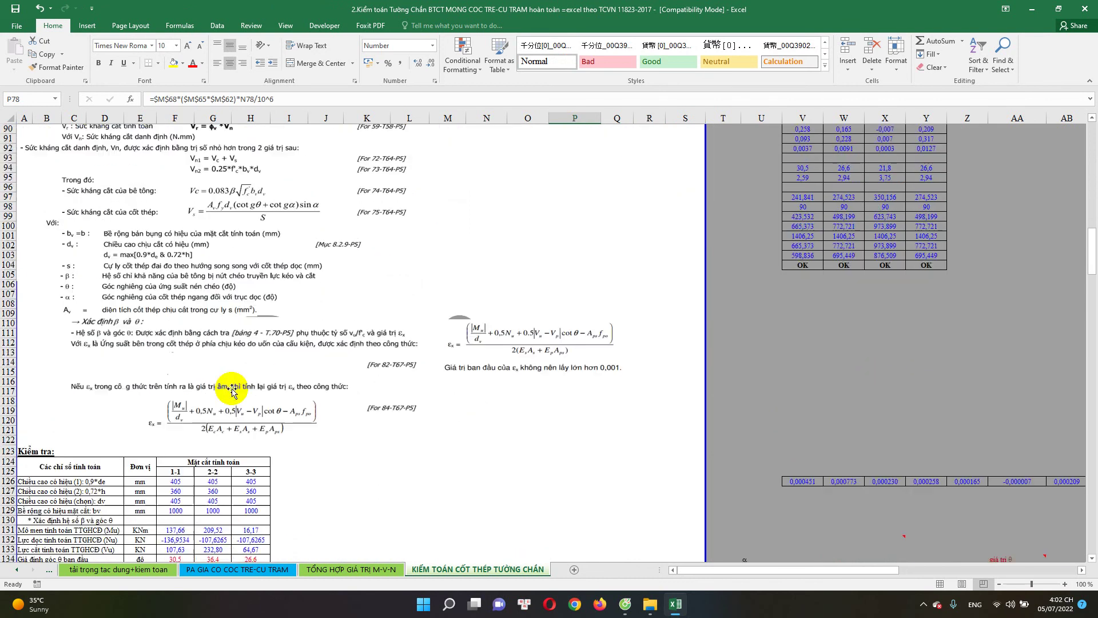
scroll(216, 452, "down", 3)
scroll(233, 385, "down", 3)
left_click(203, 361)
scroll(206, 389, "down", 3)
scroll(213, 401, "down", 1)
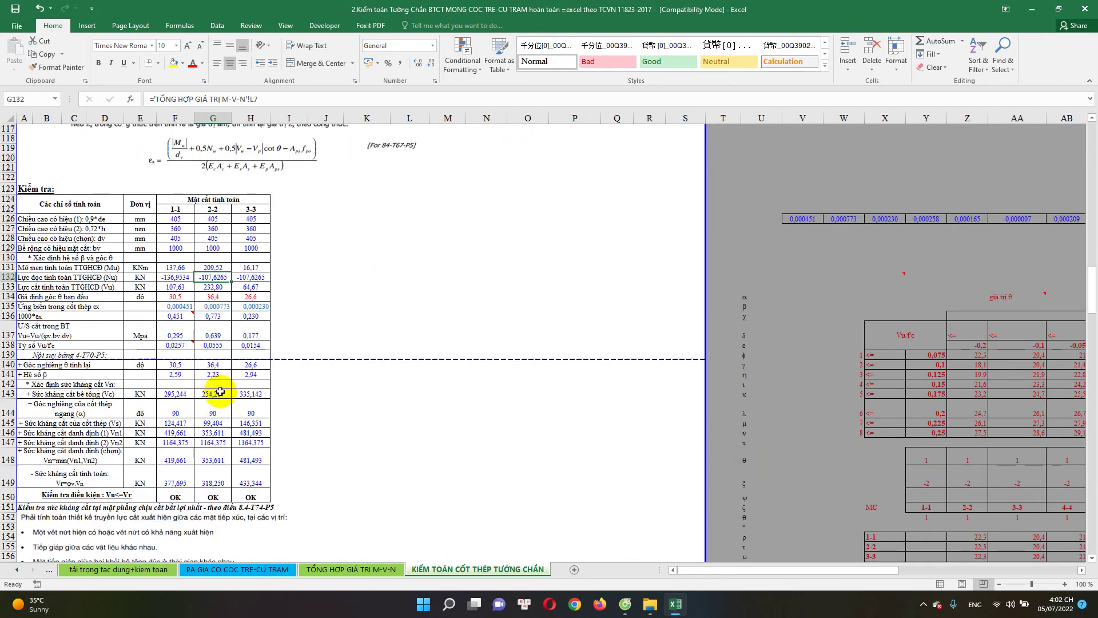
scroll(214, 406, "down", 2)
scroll(214, 429, "down", 4)
scroll(214, 423, "up", 4)
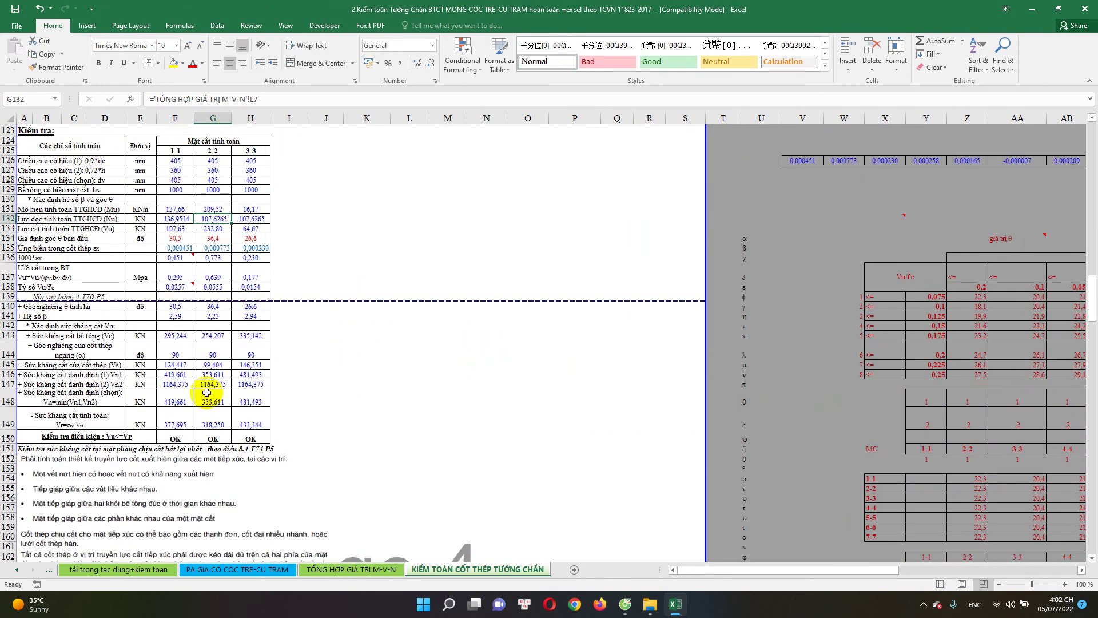
scroll(193, 402, "down", 10)
scroll(226, 417, "down", 8)
scroll(241, 419, "down", 7)
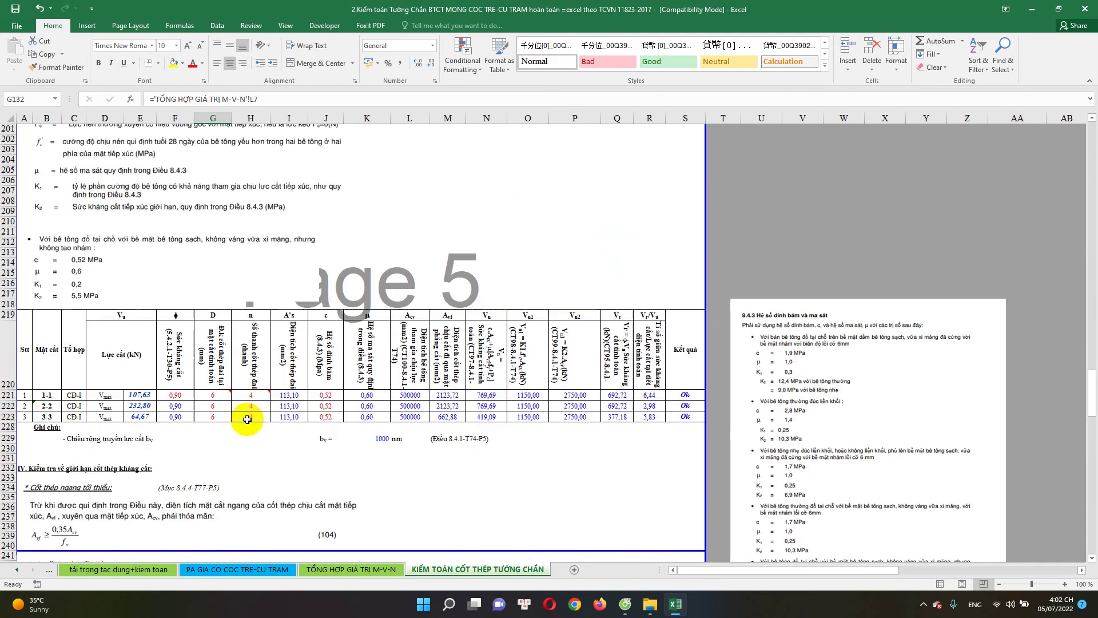
left_click(253, 397)
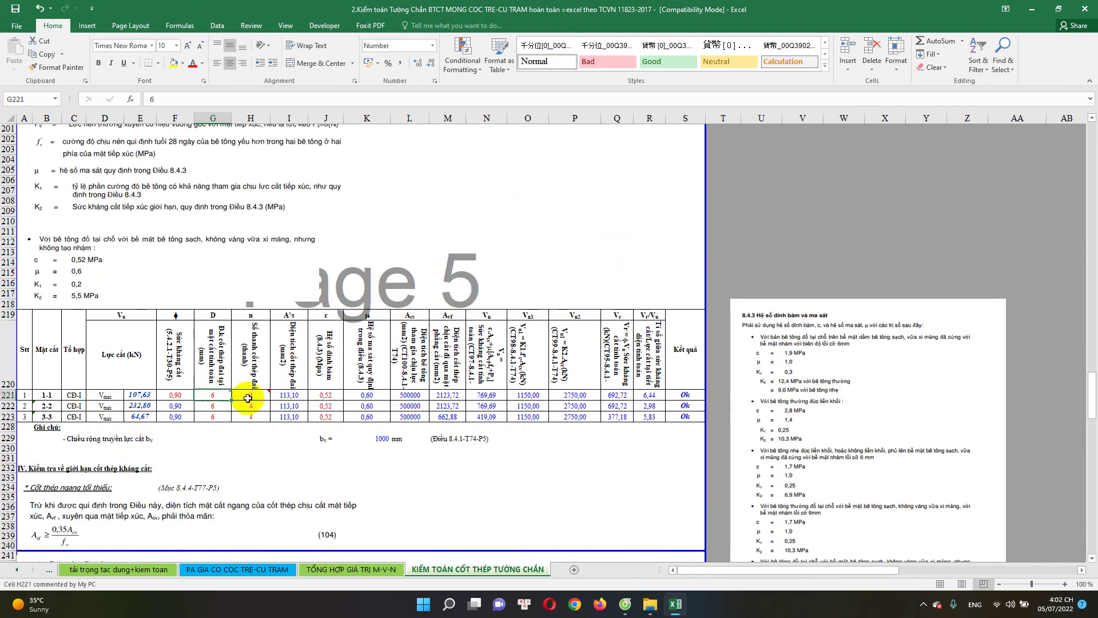
left_click(680, 406)
scroll(237, 385, "up", 4)
scroll(229, 375, "up", 5)
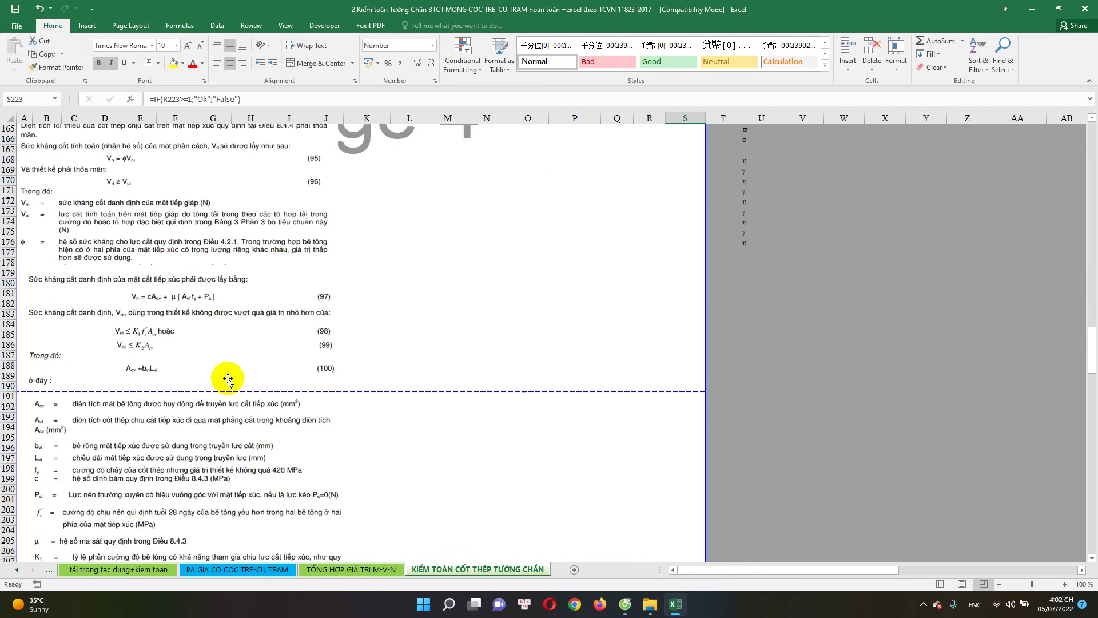
scroll(232, 373, "up", 4)
scroll(542, 392, "up", 3)
scroll(640, 444, "down", 10)
scroll(687, 445, "down", 3)
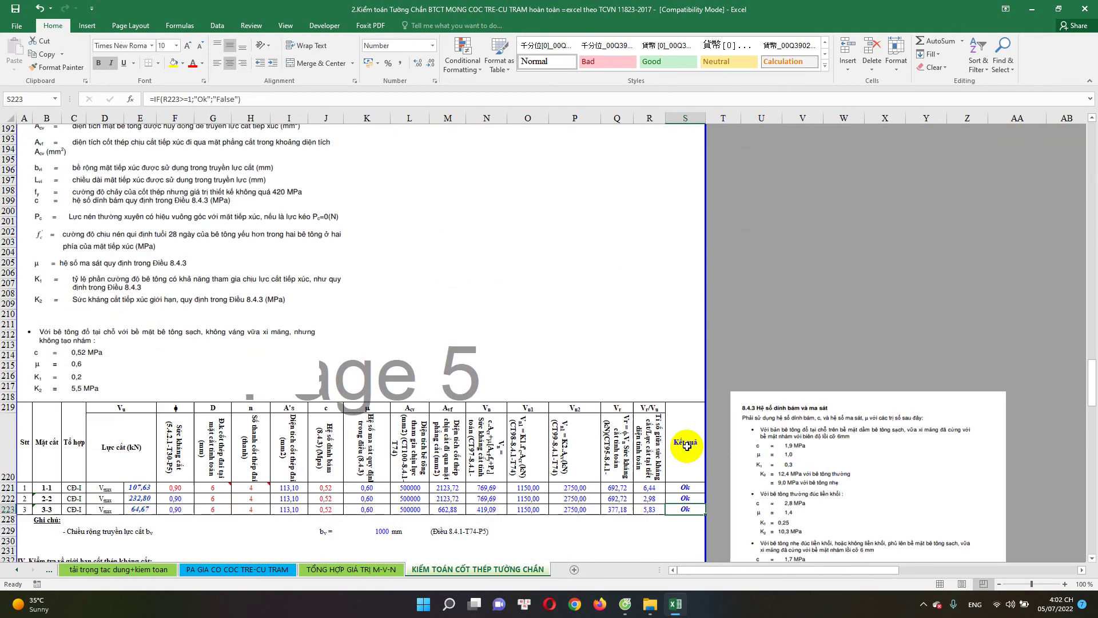
scroll(152, 314, "up", 9)
scroll(157, 319, "up", 7)
scroll(195, 323, "up", 4)
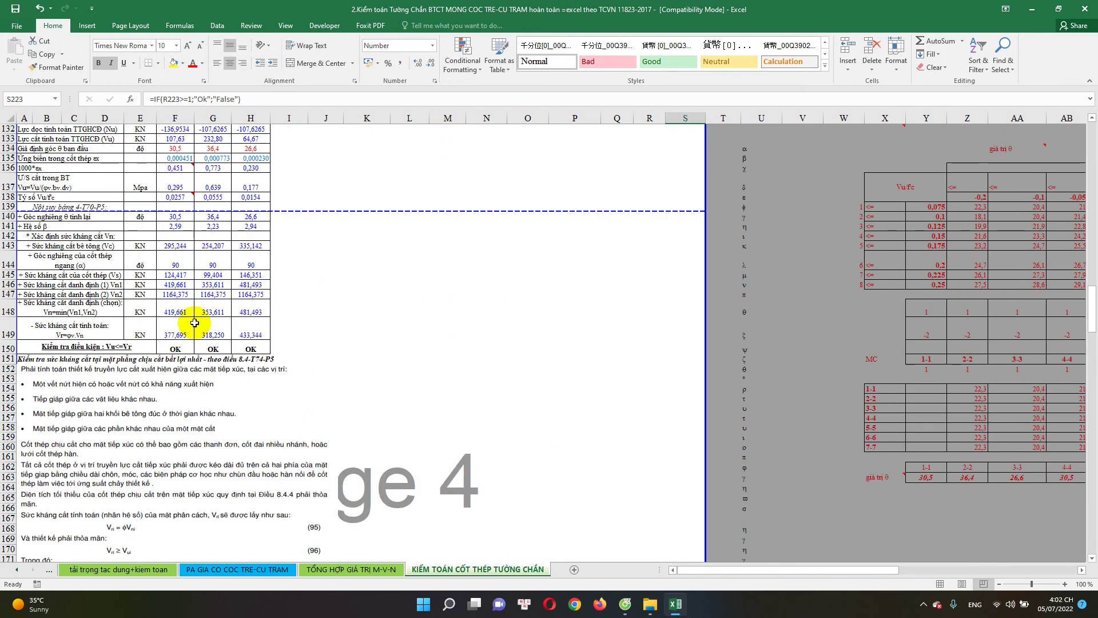
double_click(182, 346)
scroll(195, 340, "up", 3)
scroll(219, 339, "up", 3)
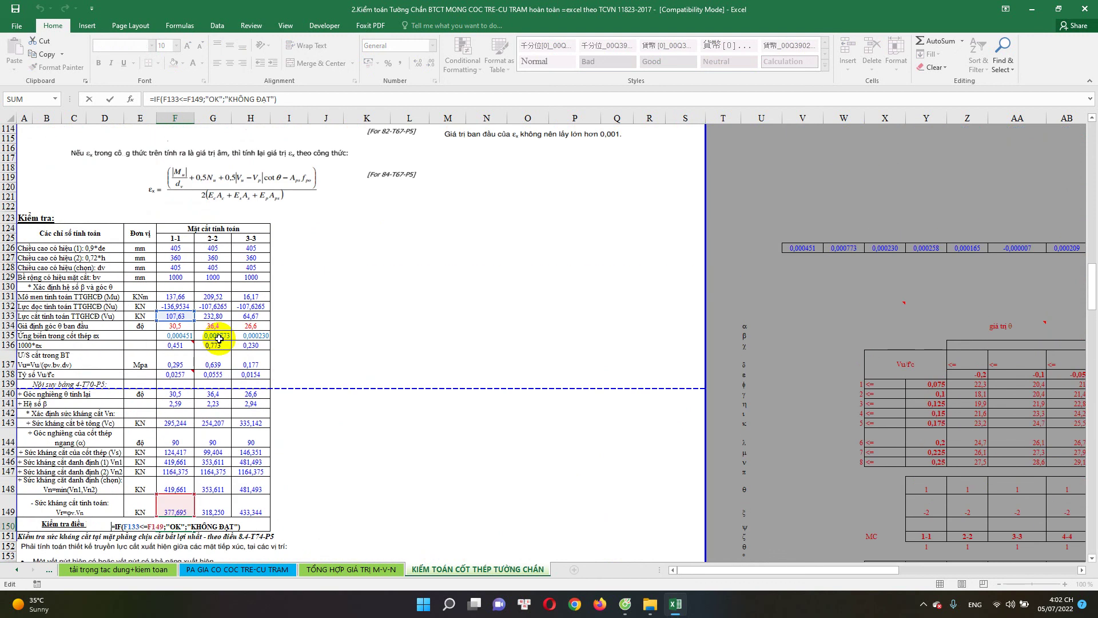
key("Escape")
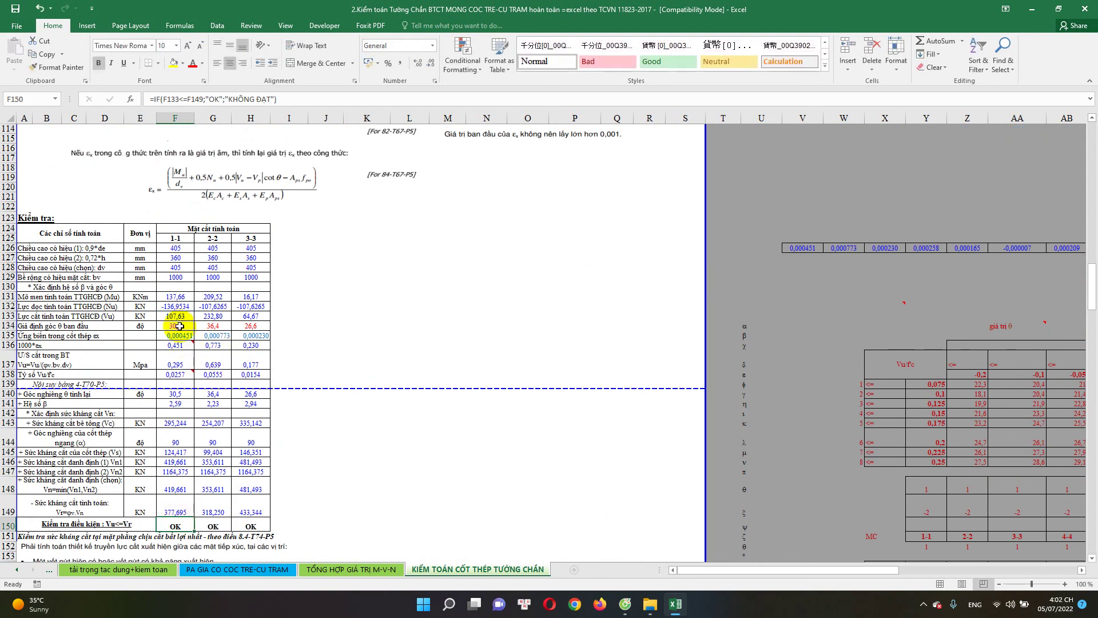
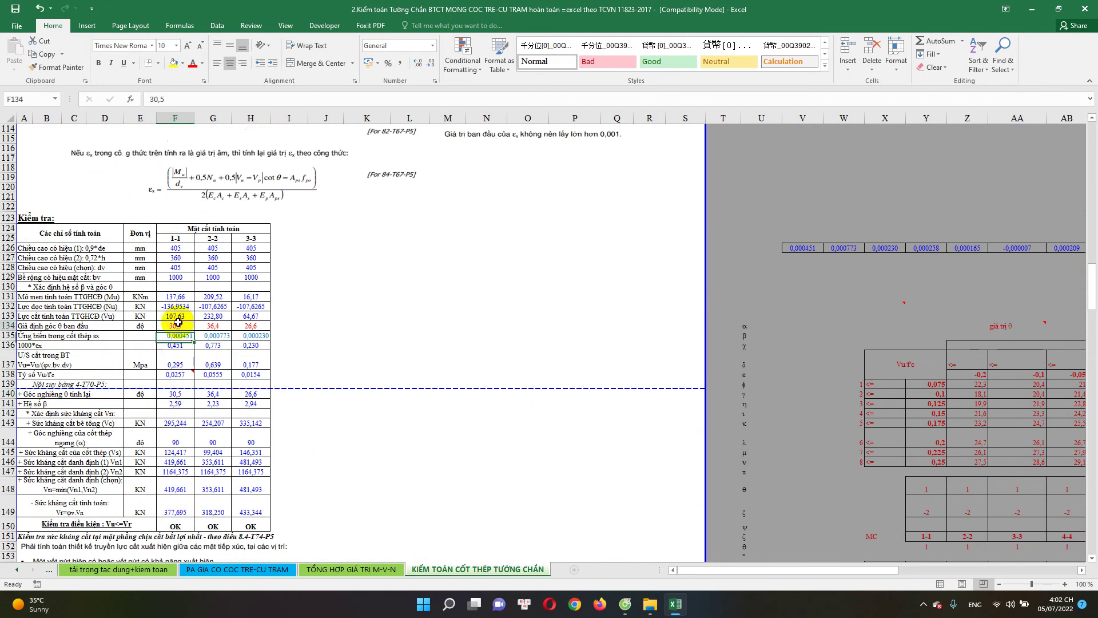
Inspect the assumed and recalculated θ angle formulas for sections 1-1, 2-2 and 3-3
left_click(182, 396)
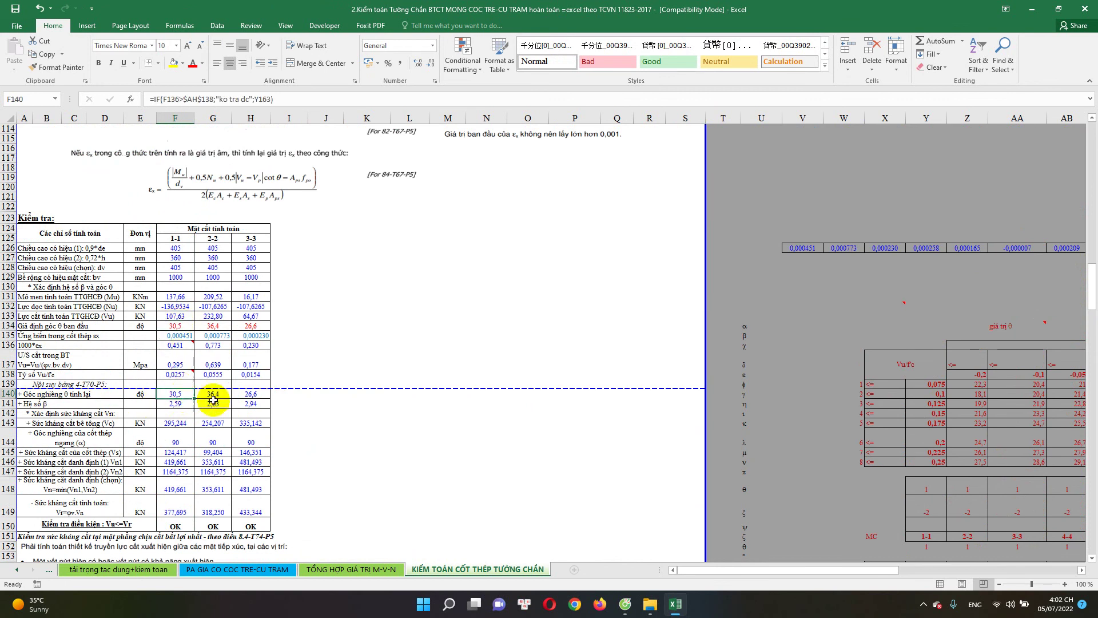
left_click(221, 393)
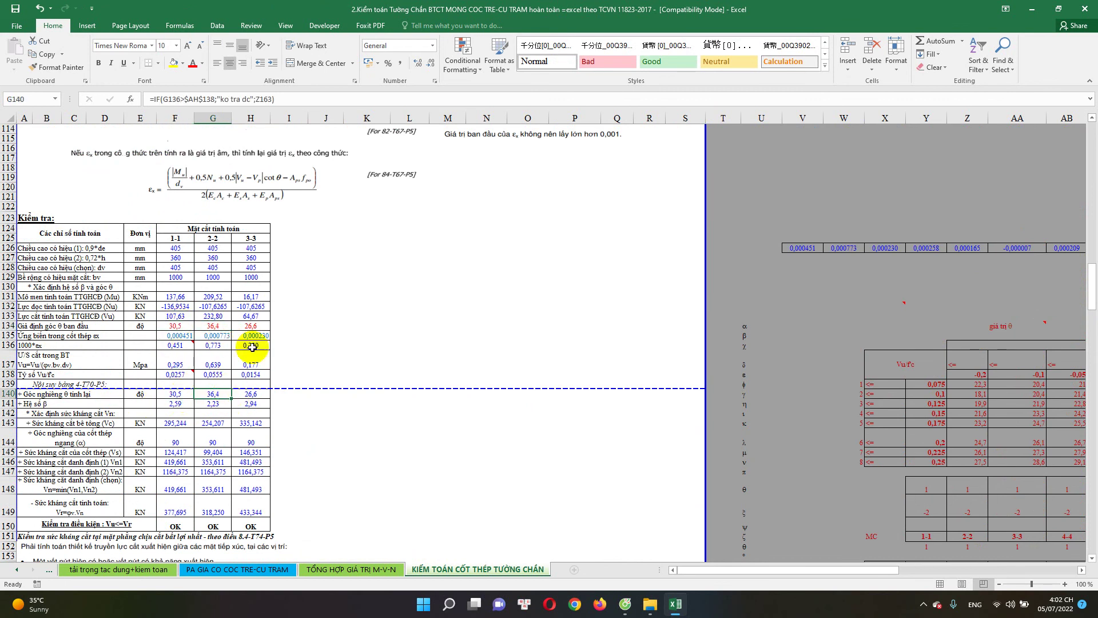
left_click(180, 329)
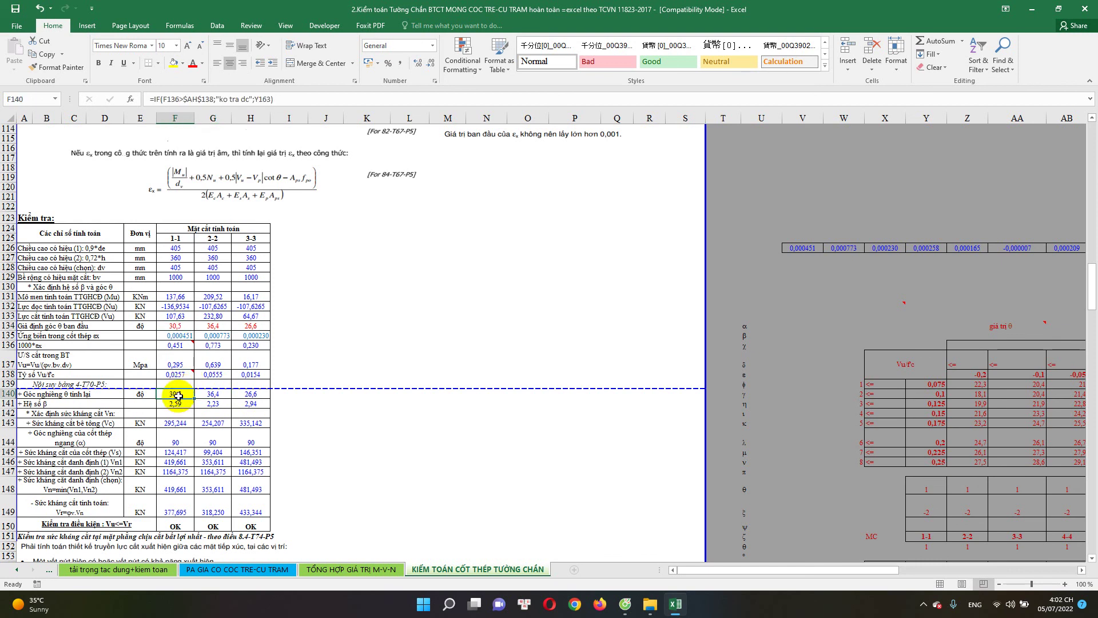
left_click(222, 328)
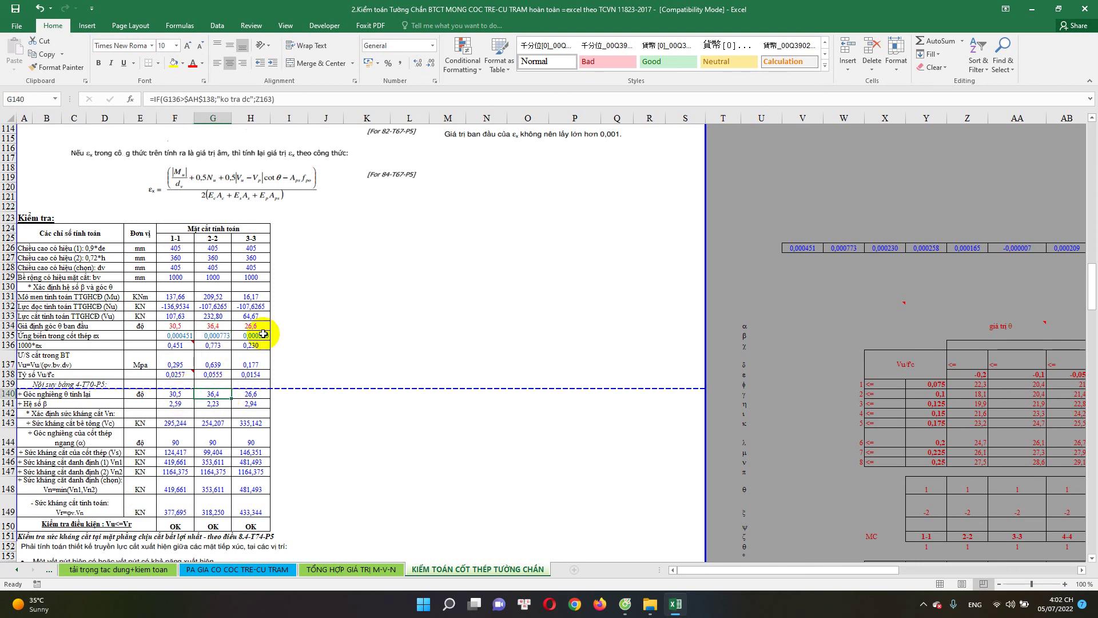
left_click(258, 328)
left_click(252, 394)
Scroll down to the horizontal reinforcement spacing check tables
scroll(299, 445, "down", 4)
scroll(299, 445, "down", 5)
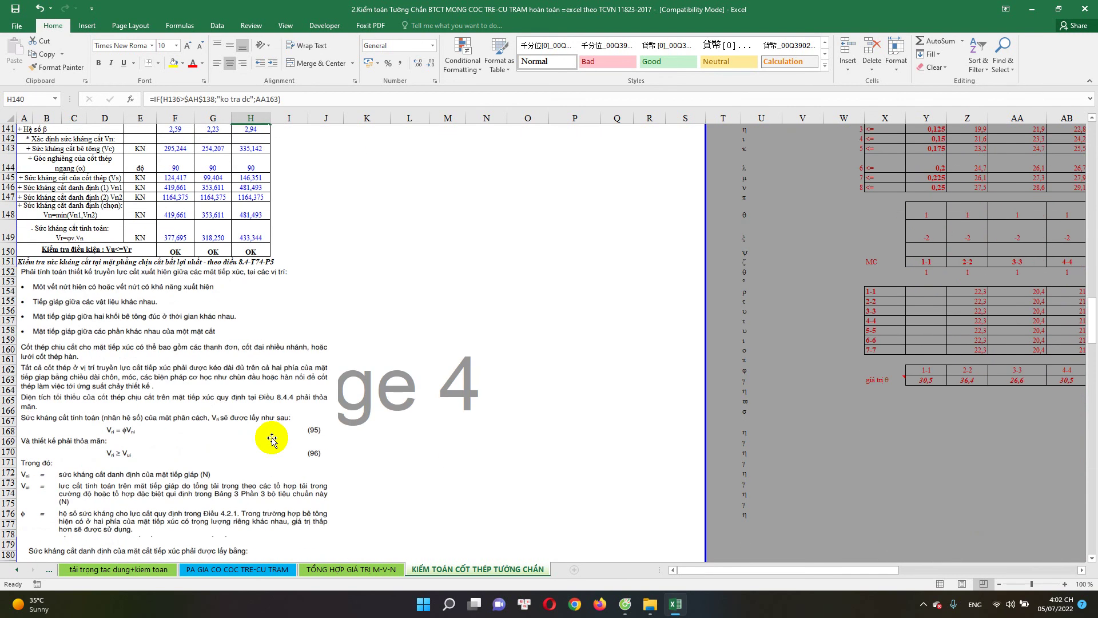
left_click_drag(172, 252, 271, 255)
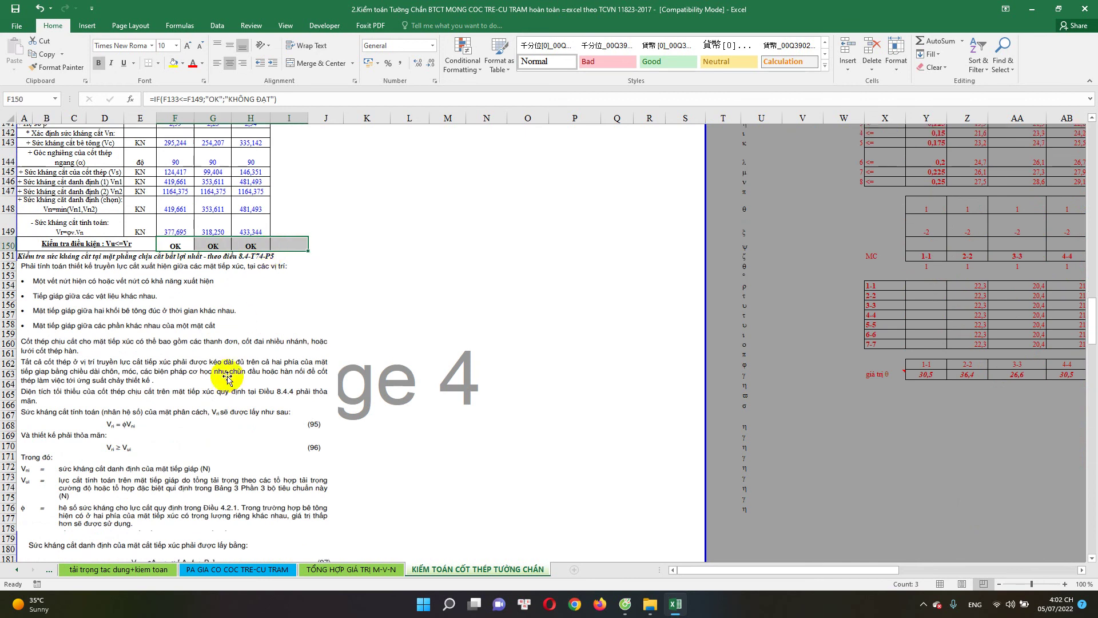
scroll(293, 405, "down", 10)
scroll(293, 405, "down", 8)
scroll(293, 405, "down", 6)
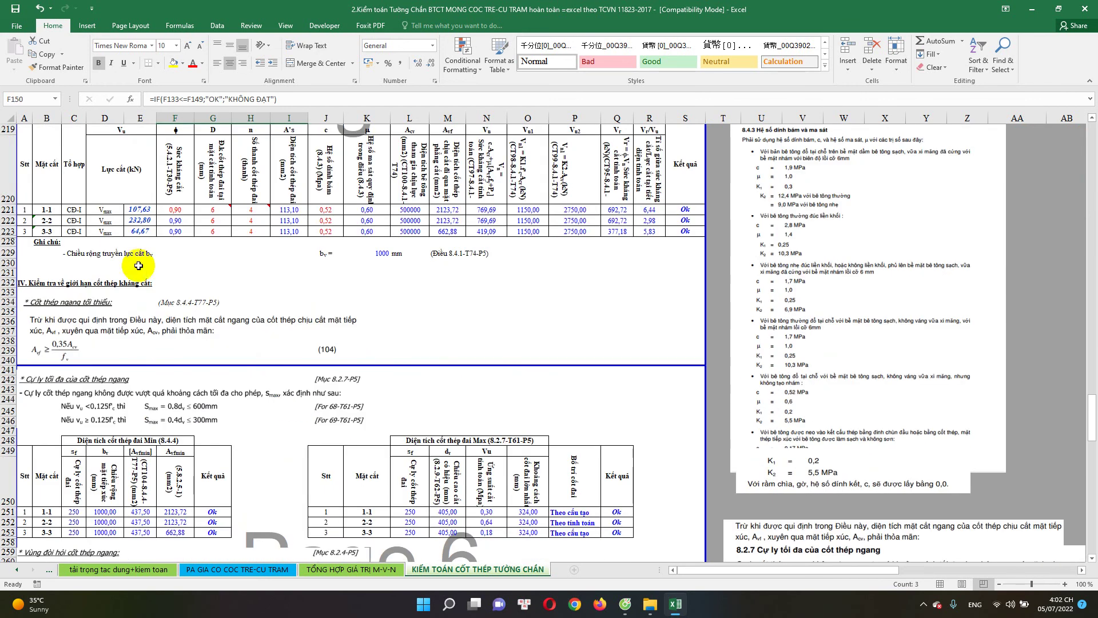
scroll(274, 337, "down", 2)
scroll(189, 378, "down", 3)
Inspect the section 3-3 maximum spacing check and the section 2-2 stirrup requirement result
left_click(187, 378)
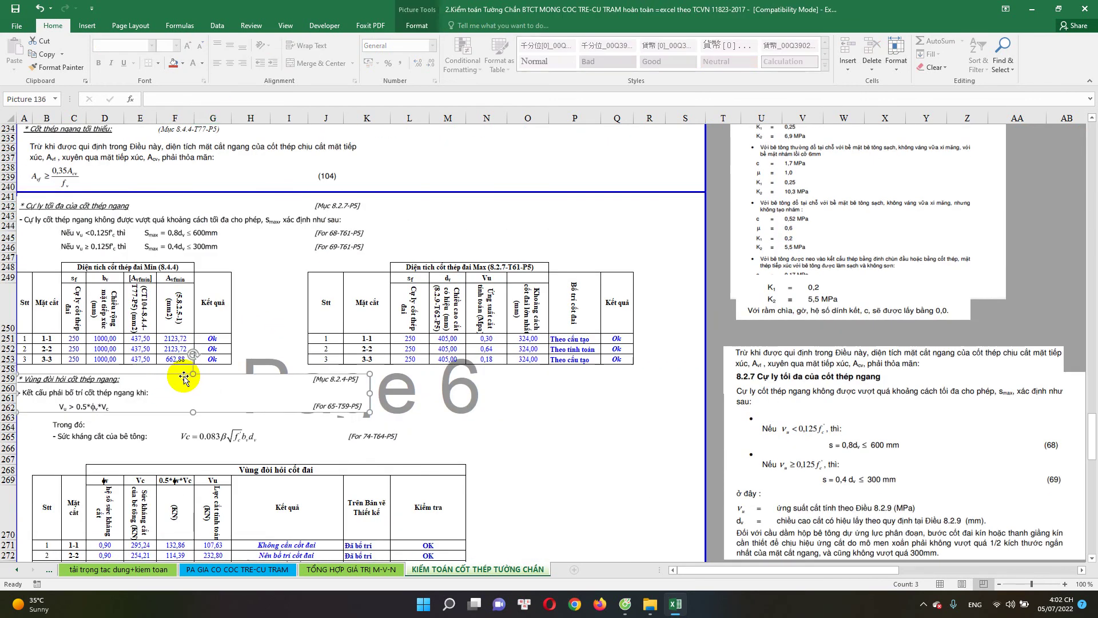
left_click(221, 354)
scroll(363, 373, "down", 2)
left_click(618, 314)
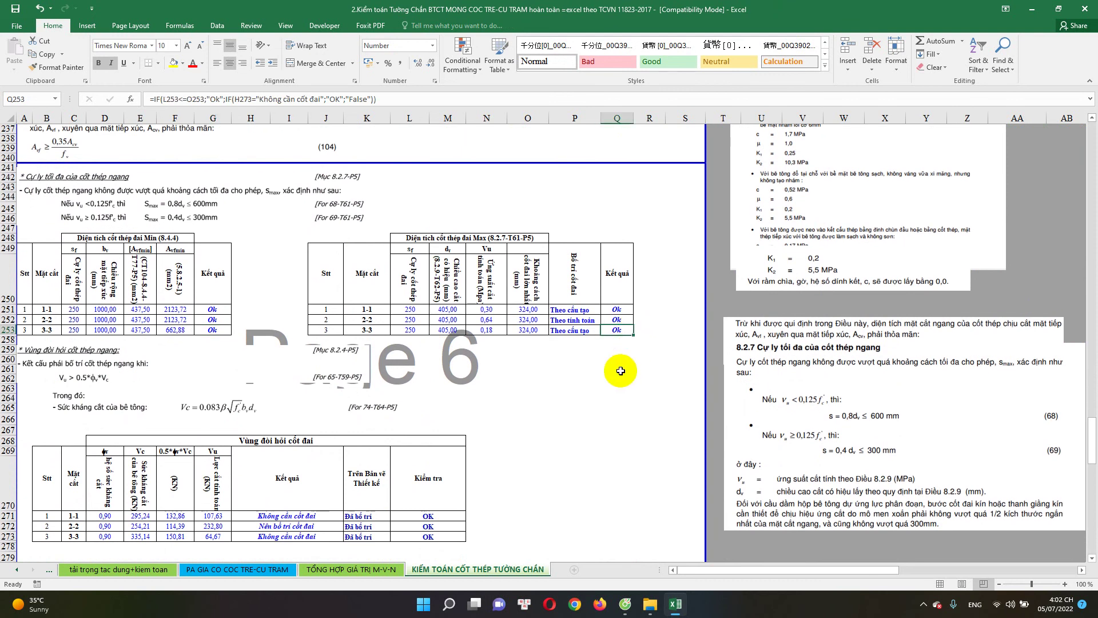
scroll(341, 380, "down", 1)
scroll(341, 380, "down", 4)
left_click_drag(366, 331, 263, 332)
scroll(380, 387, "down", 1)
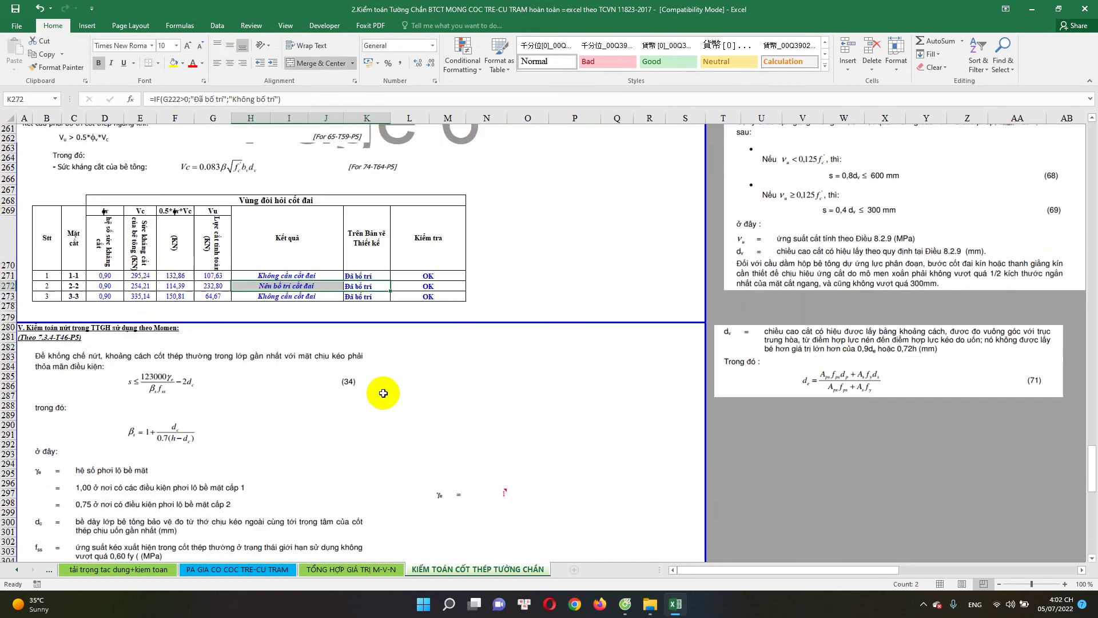
left_click(437, 286)
Verify crack-control bar spacing 100, 100, 142 mm against s_max 707, 363, 1717 mm
scroll(256, 378, "down", 3)
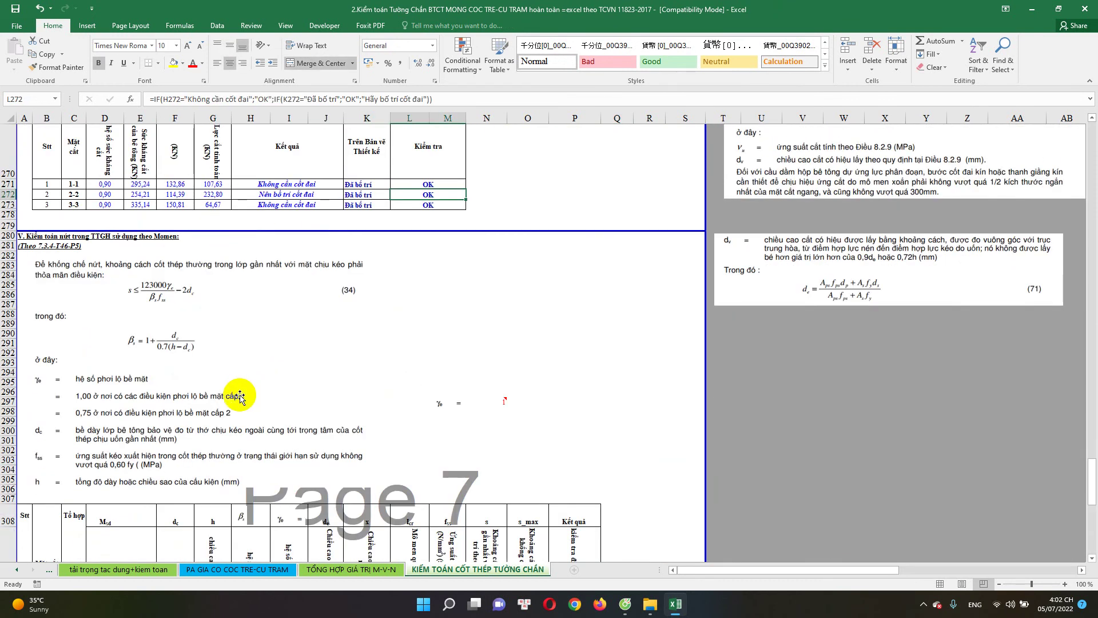
scroll(240, 395, "down", 2)
scroll(243, 400, "down", 2)
scroll(205, 404, "up", 8)
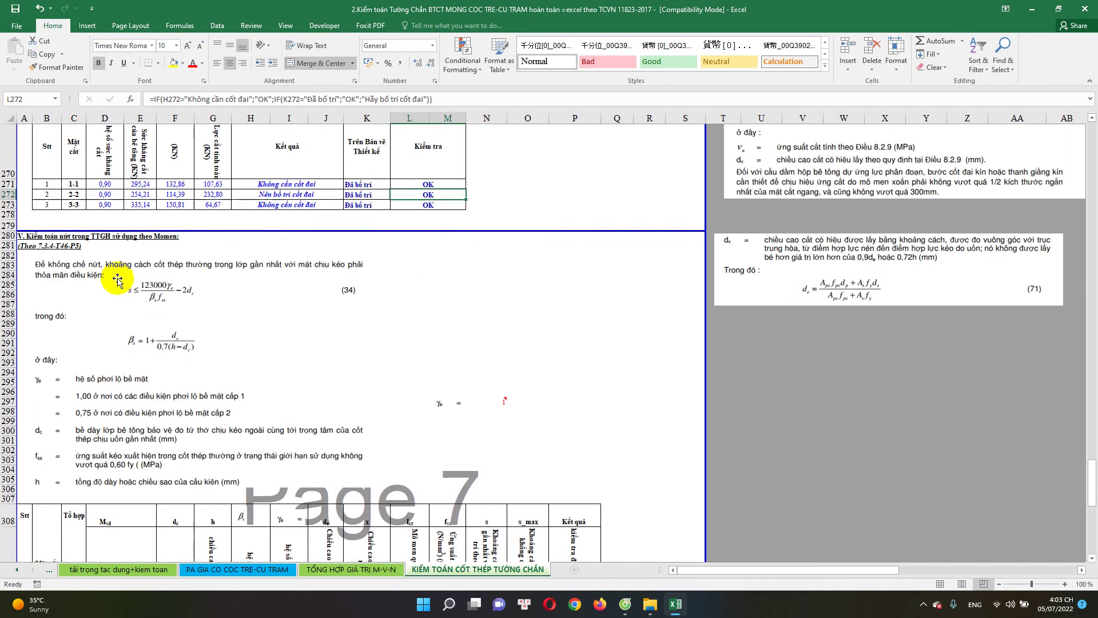
scroll(111, 277, "down", 3)
scroll(184, 343, "down", 4)
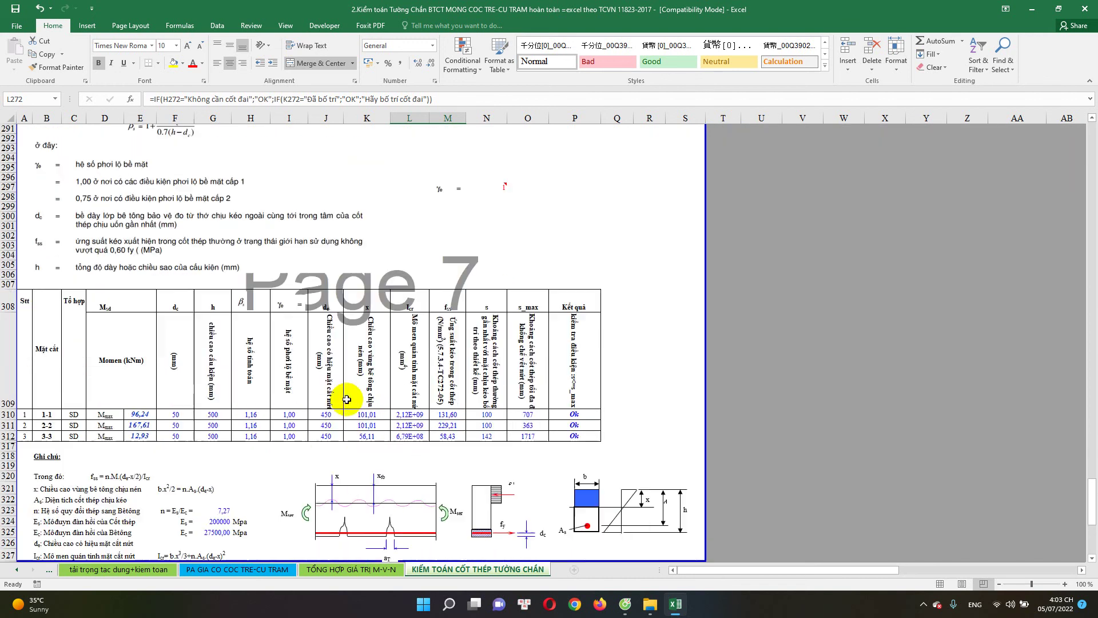
left_click(528, 414)
left_click(569, 425)
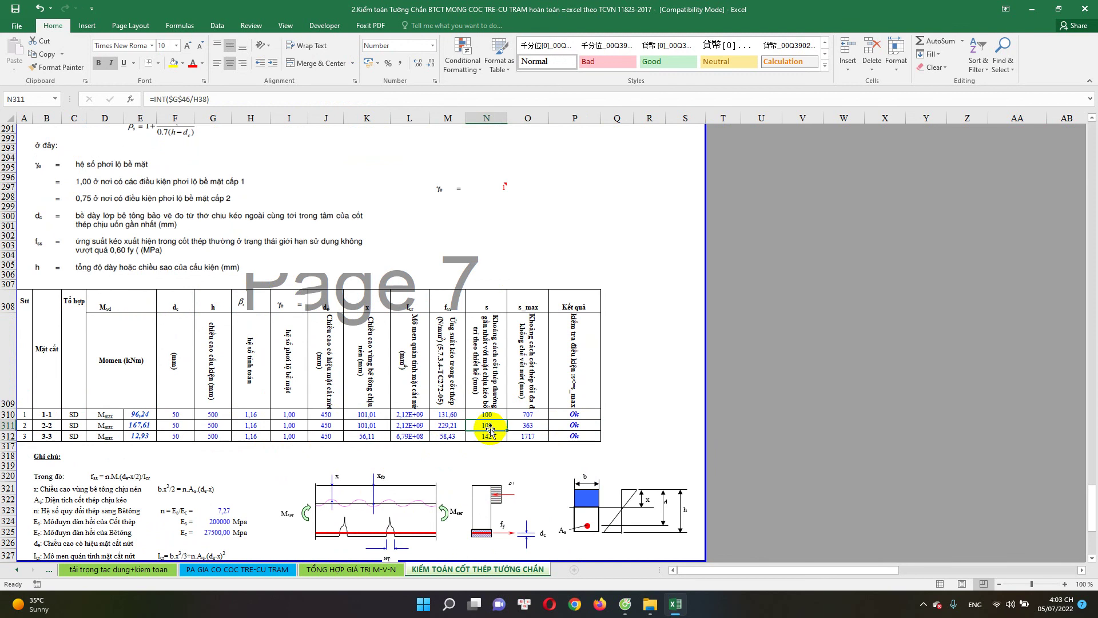
left_click(528, 426)
left_click(565, 426)
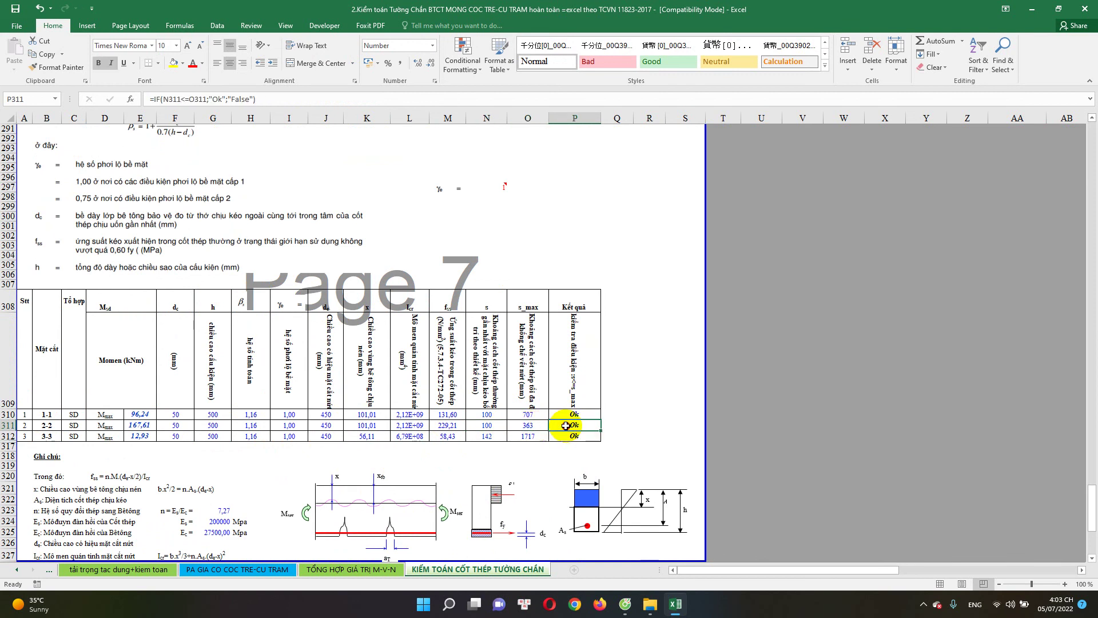
scroll(497, 446, "down", 2)
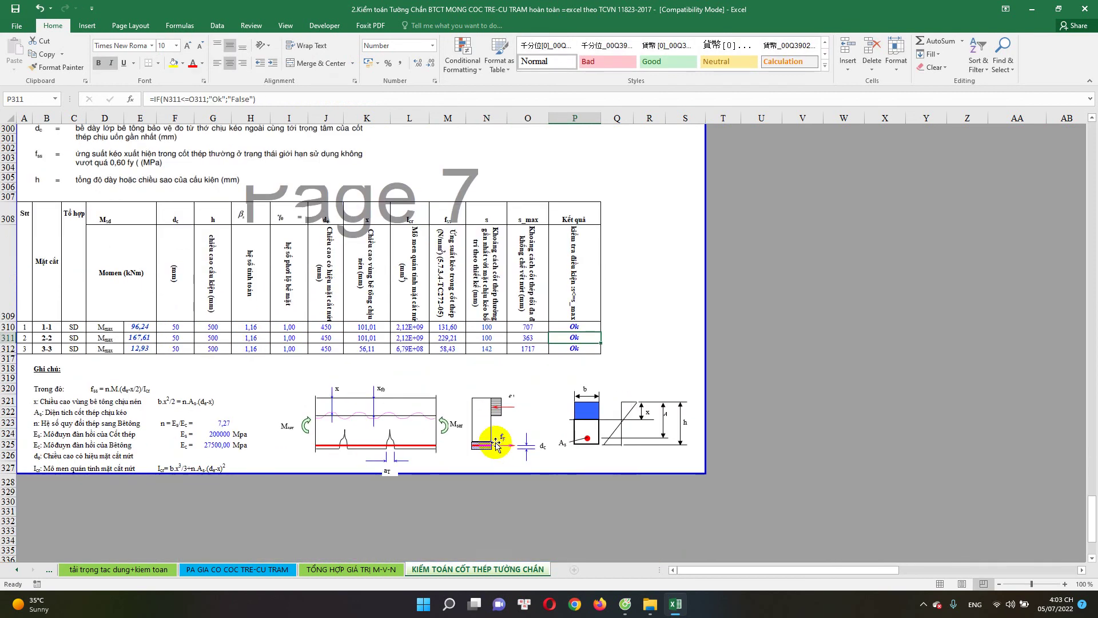
left_click(86, 569)
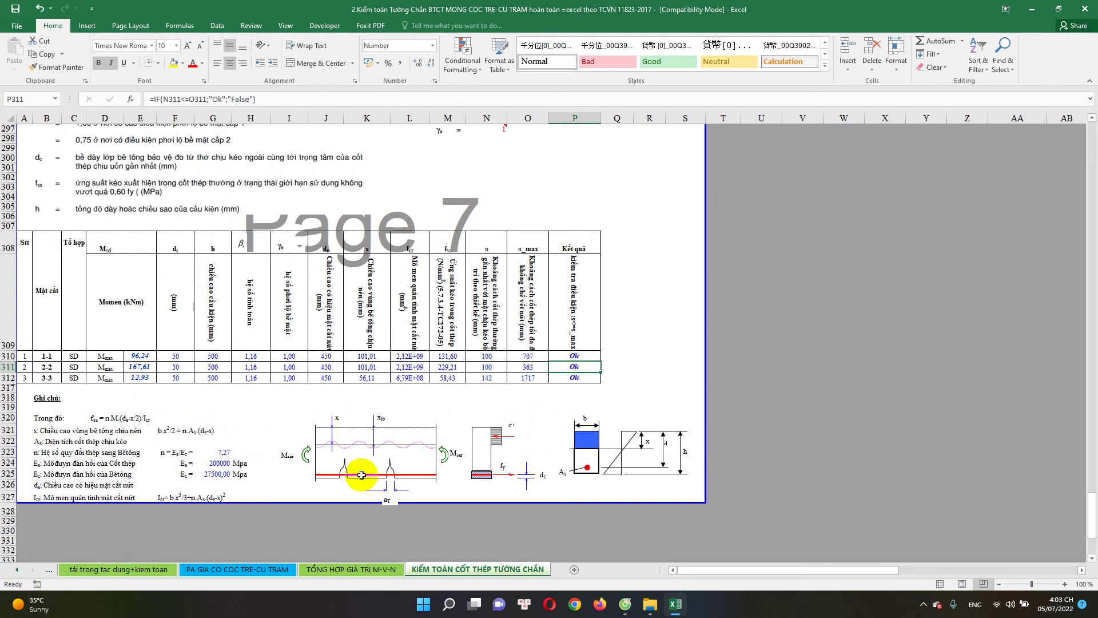
Review the sliding and internal-force checks on the tải trọng tac dung+kiem toan sheet, then revisit other sheets
left_click(228, 575)
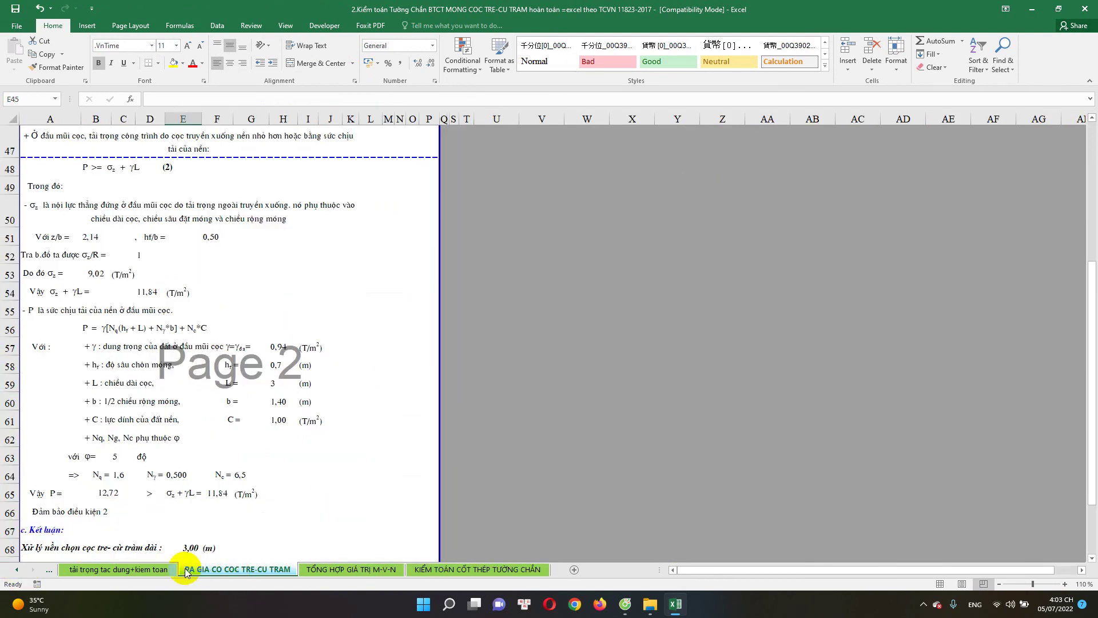
left_click(150, 569)
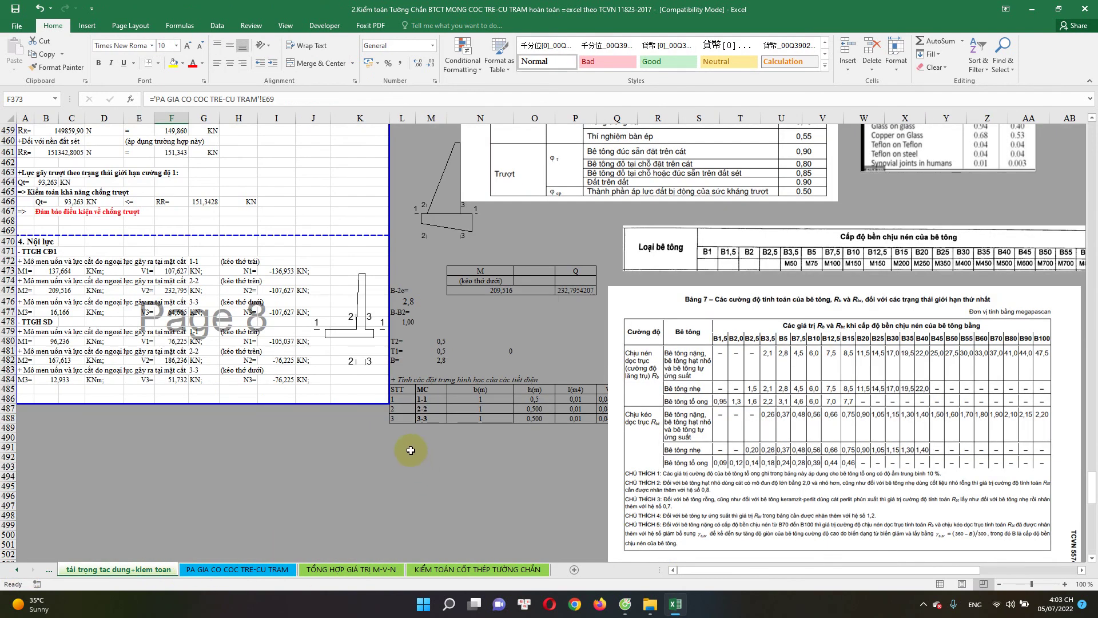
scroll(263, 489, "up", 2)
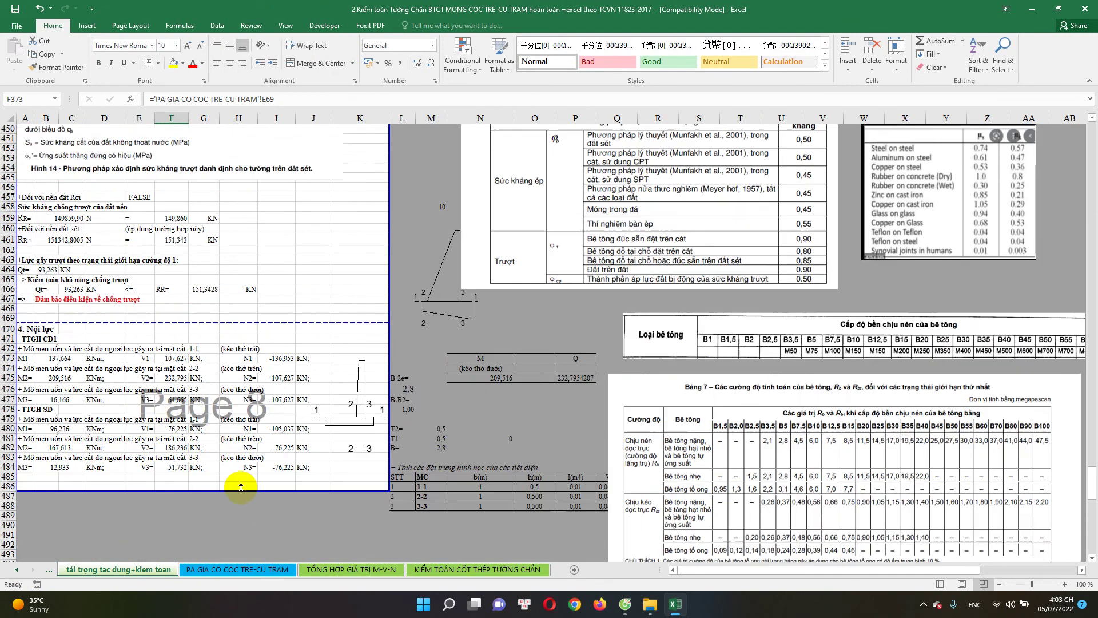
scroll(240, 504, "up", 4)
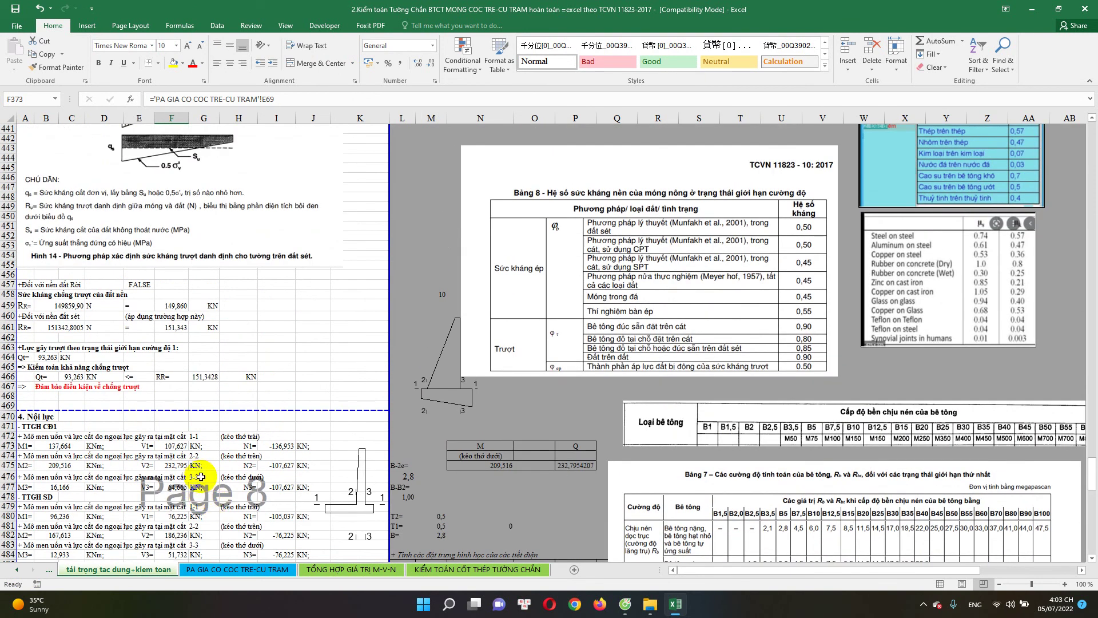
scroll(106, 478, "down", 3)
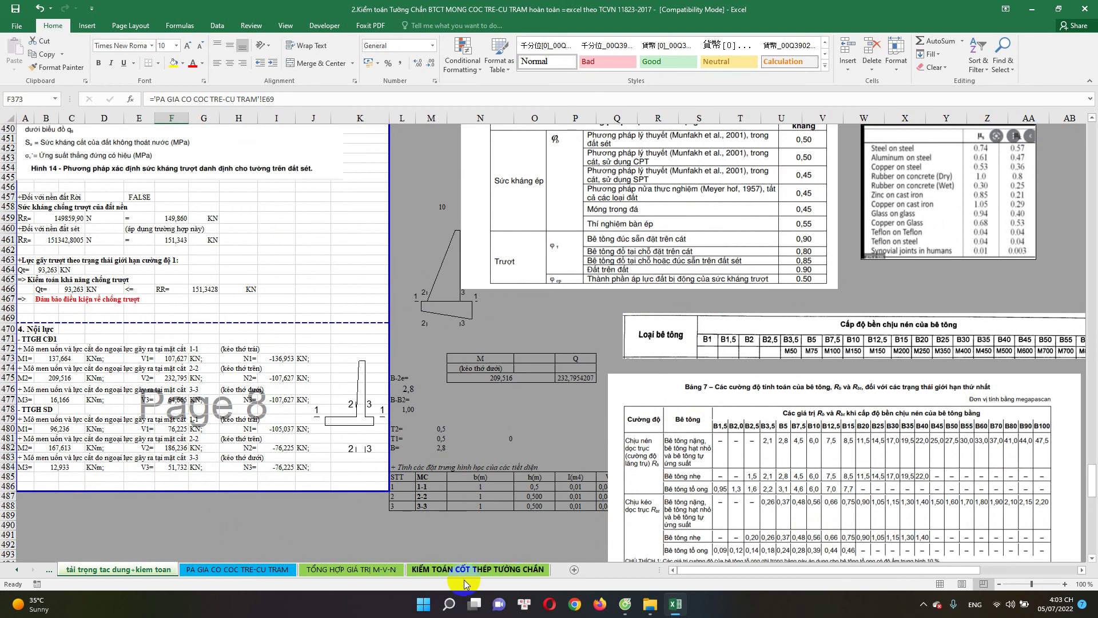
left_click(466, 569)
left_click(352, 569)
Return to the tải trọng tac dung+kiem toan sheet and scroll to its top
left_click(224, 563)
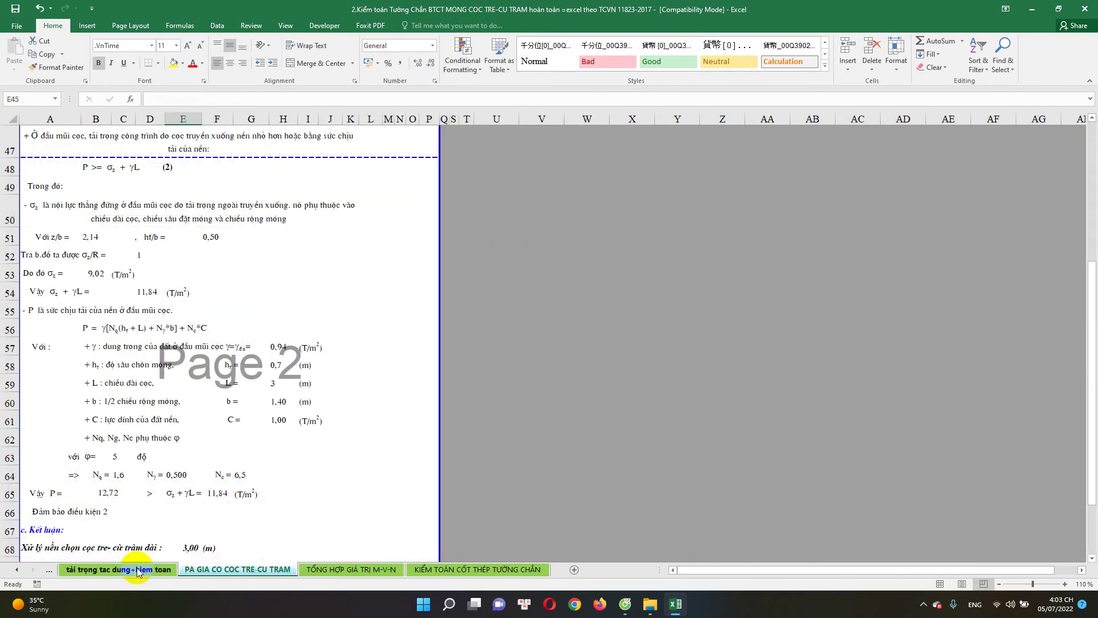
left_click(126, 569)
scroll(154, 452, "up", 4)
scroll(126, 349, "up", 3)
scroll(125, 349, "up", 7)
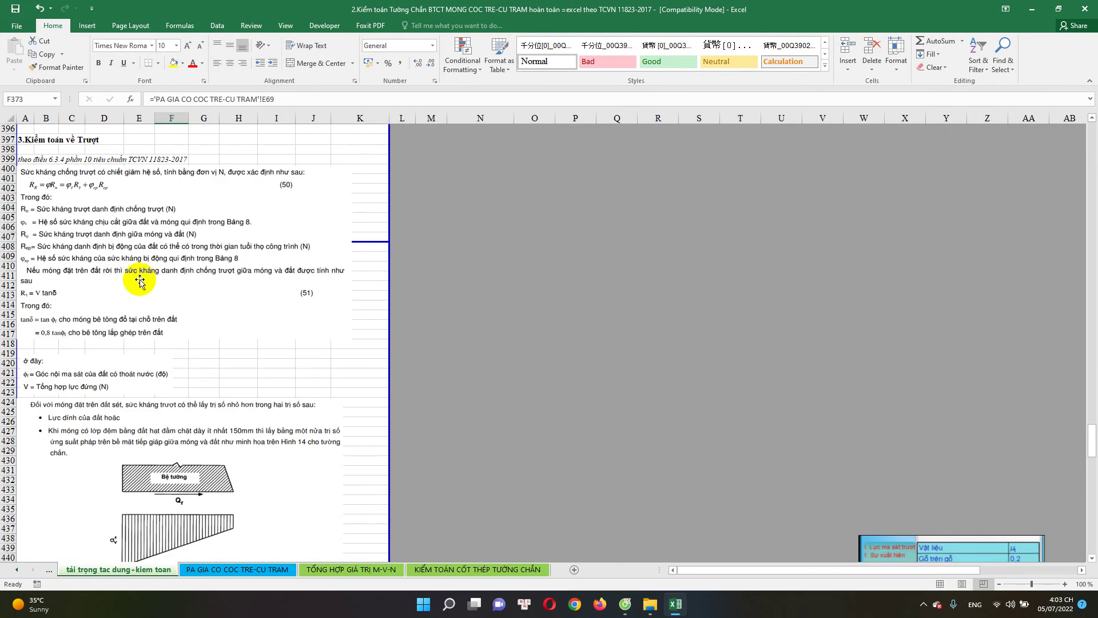
scroll(139, 277, "up", 7)
scroll(139, 326, "up", 7)
scroll(87, 405, "up", 8)
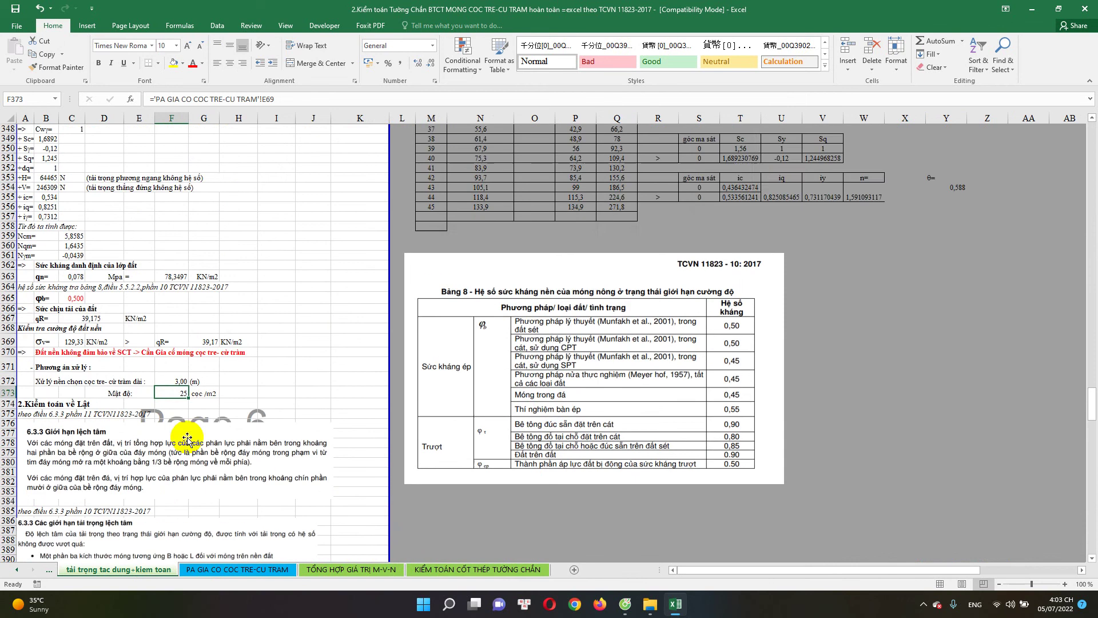
scroll(184, 436, "up", 7)
scroll(203, 436, "up", 8)
scroll(203, 464, "up", 7)
scroll(188, 449, "up", 9)
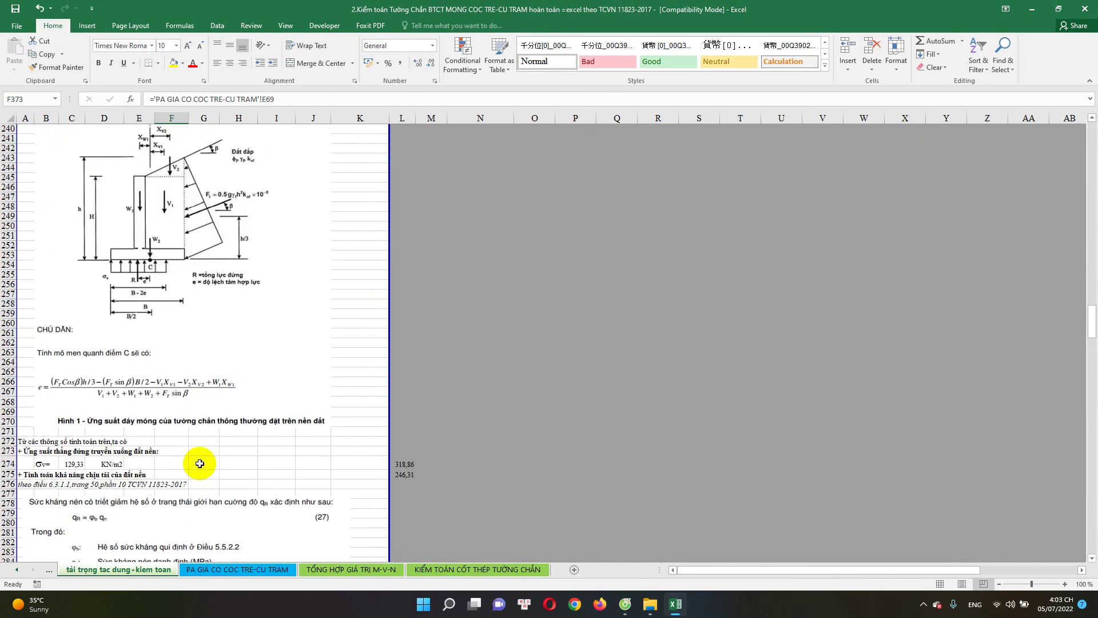
scroll(274, 443, "up", 9)
scroll(294, 446, "up", 9)
scroll(304, 453, "up", 9)
scroll(301, 450, "up", 9)
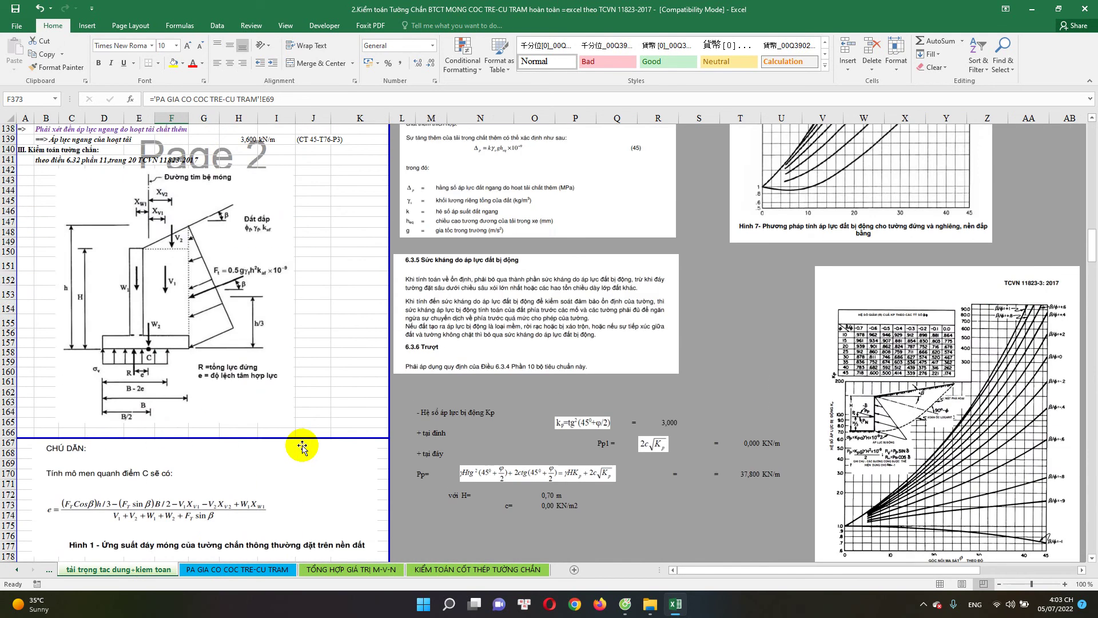
scroll(312, 437, "up", 9)
scroll(314, 436, "up", 9)
scroll(317, 432, "up", 9)
scroll(321, 429, "up", 9)
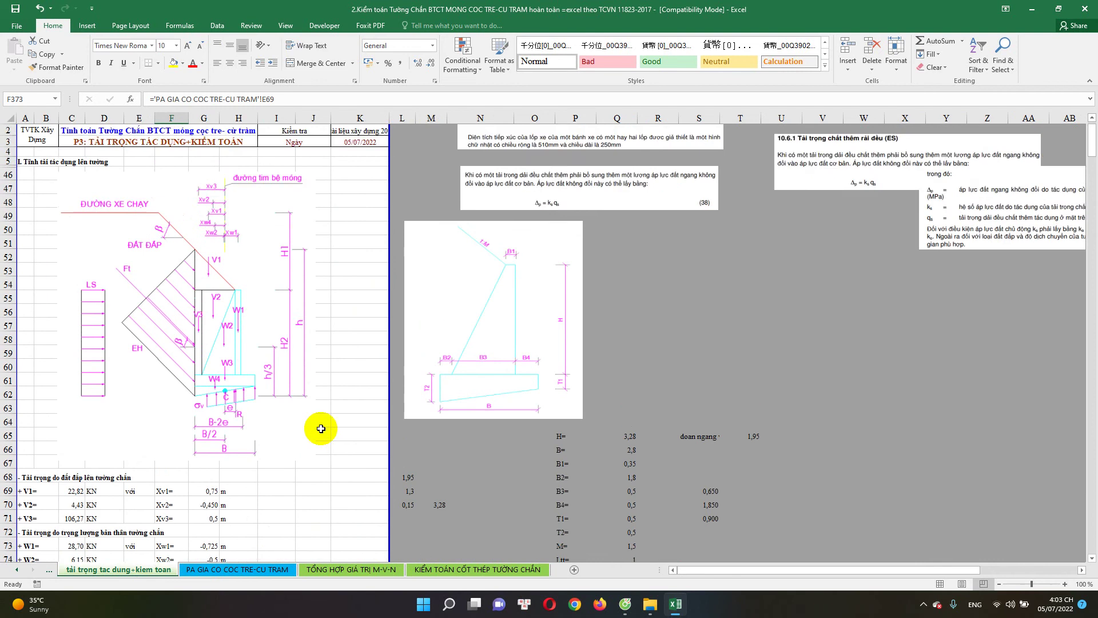
Scroll down to the bearing factors Nc 6.5, Nq 1.6, Nγ 0.5 for φ = 5°
scroll(317, 426, "down", 15)
scroll(306, 435, "down", 10)
scroll(298, 441, "down", 20)
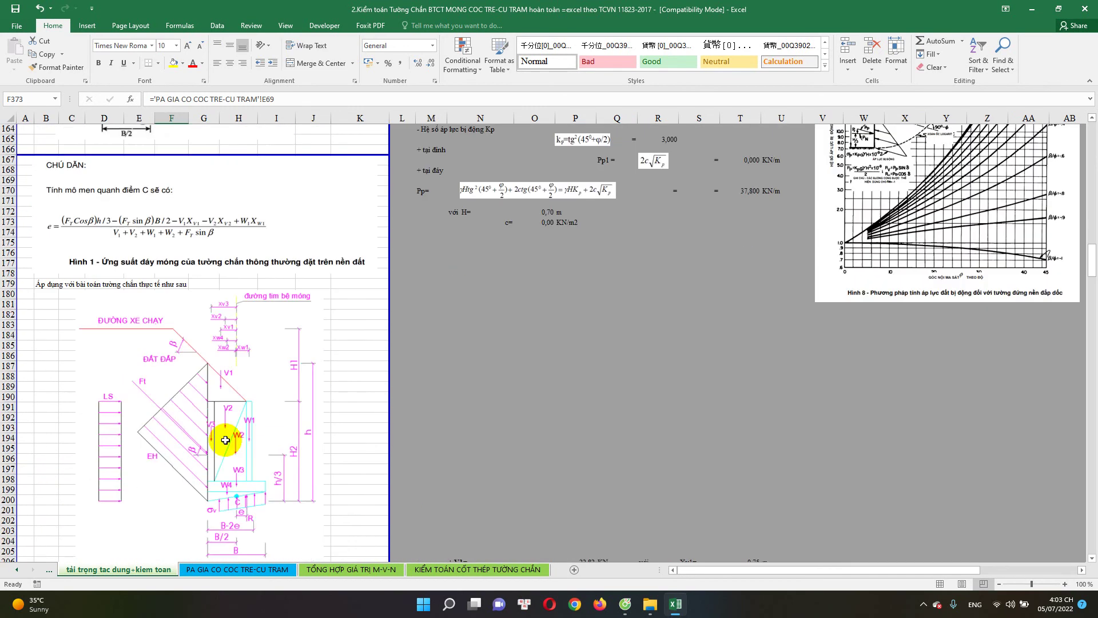
scroll(226, 436, "down", 15)
scroll(223, 452, "up", 10)
scroll(220, 466, "down", 12)
scroll(229, 457, "down", 10)
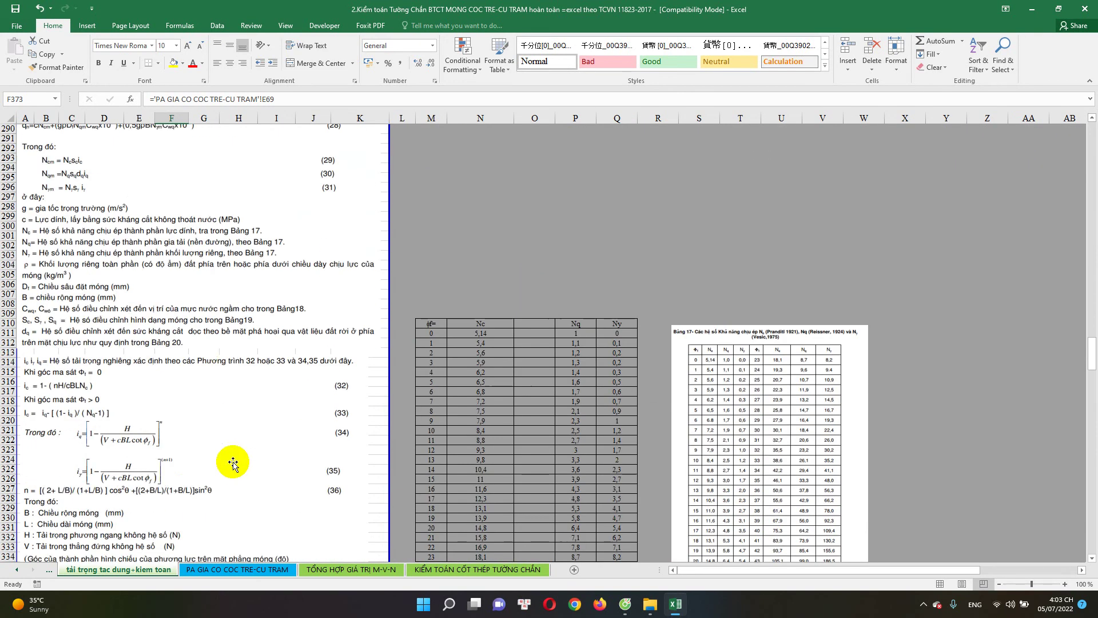
scroll(246, 486, "down", 7)
left_click(16, 569)
left_click(16, 570)
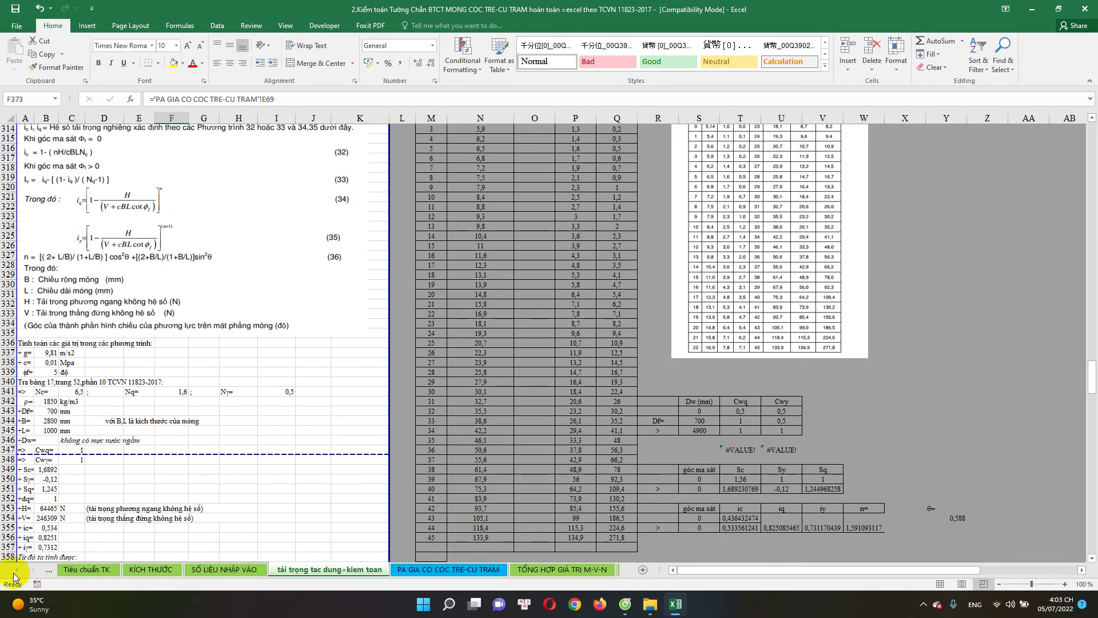
Open the Tiêu chuẩn TK sheet listing TCVN 11823-2017, 272-05 and 1651-2018, selecting G31
left_click(91, 569)
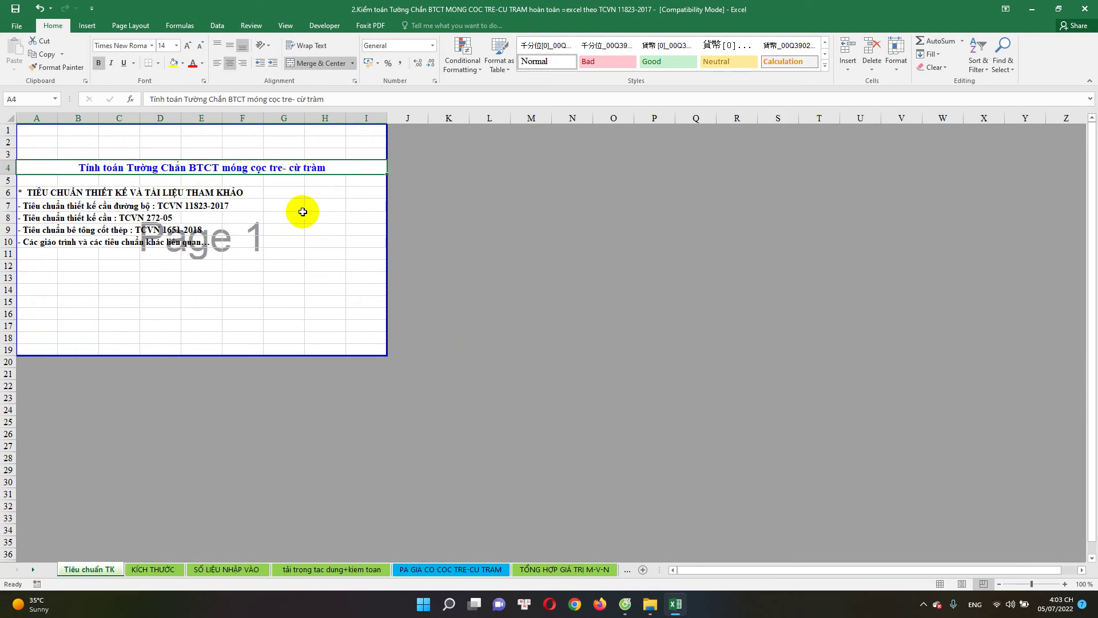
left_click(293, 492)
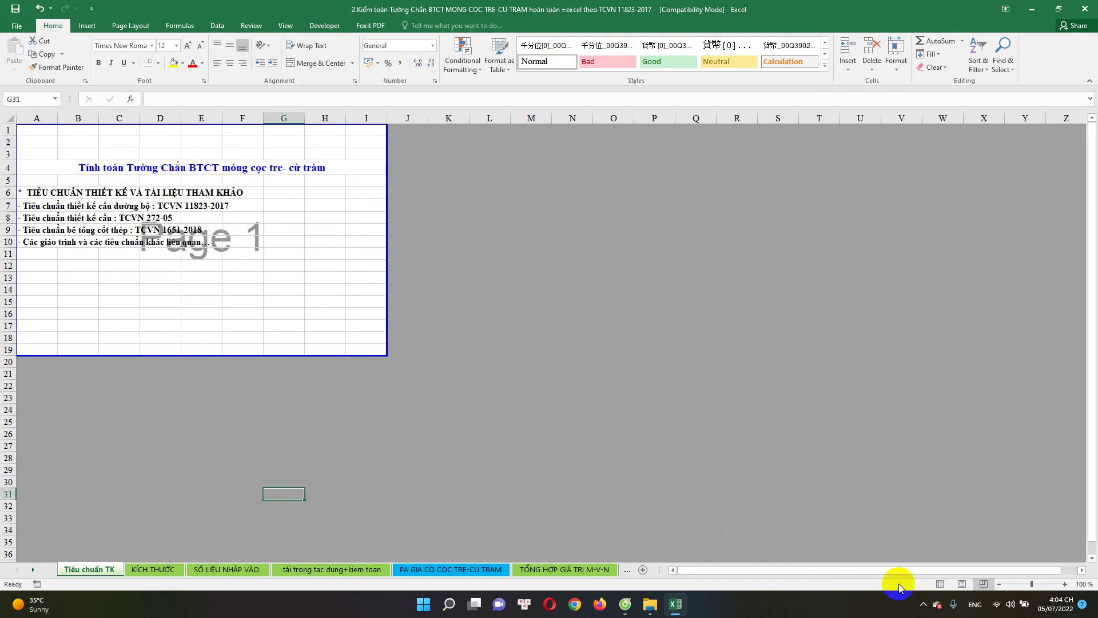
left_click(937, 607)
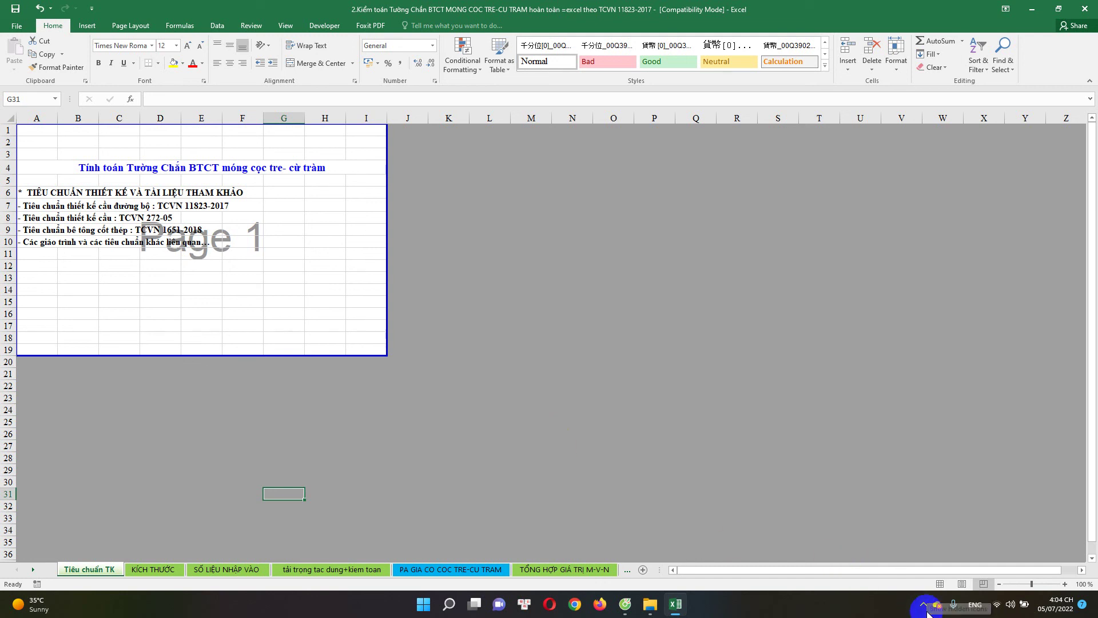